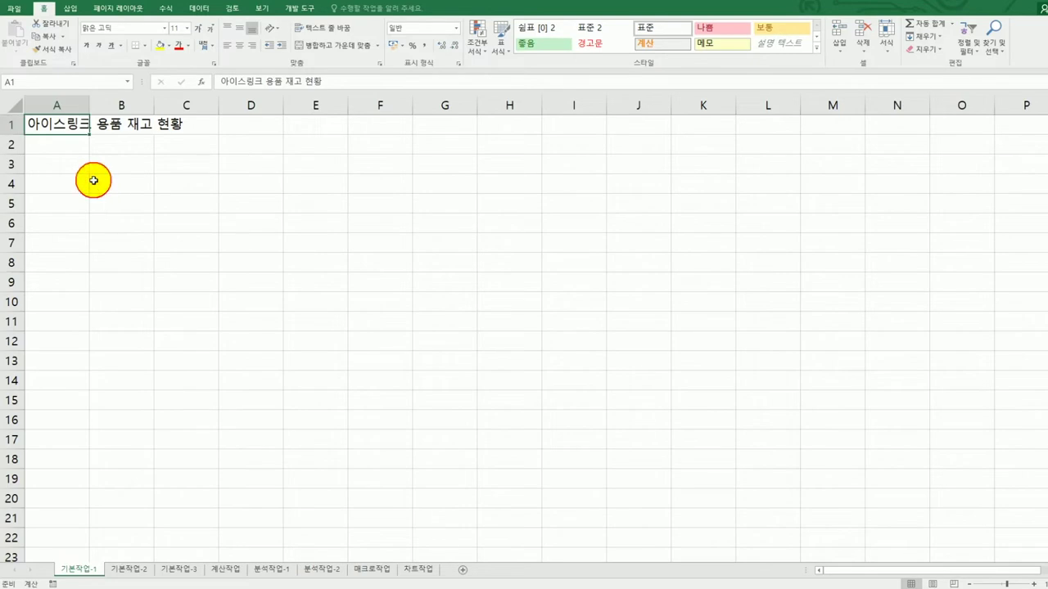
On the 기본작업-2 sheet, merge and center the title across A1:G1
left_click_drag(71, 168, 387, 357)
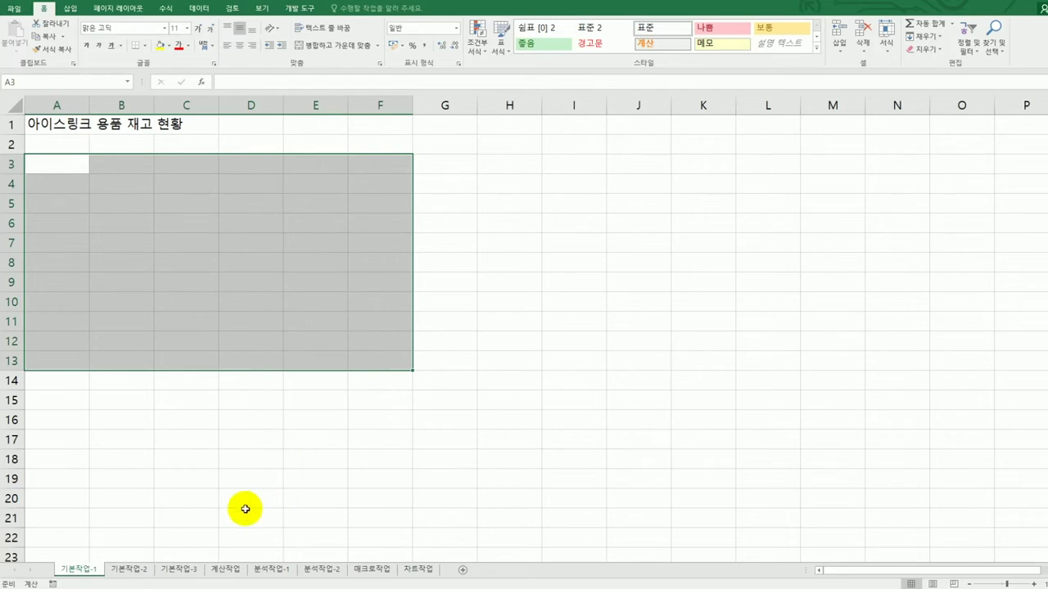
left_click(139, 570)
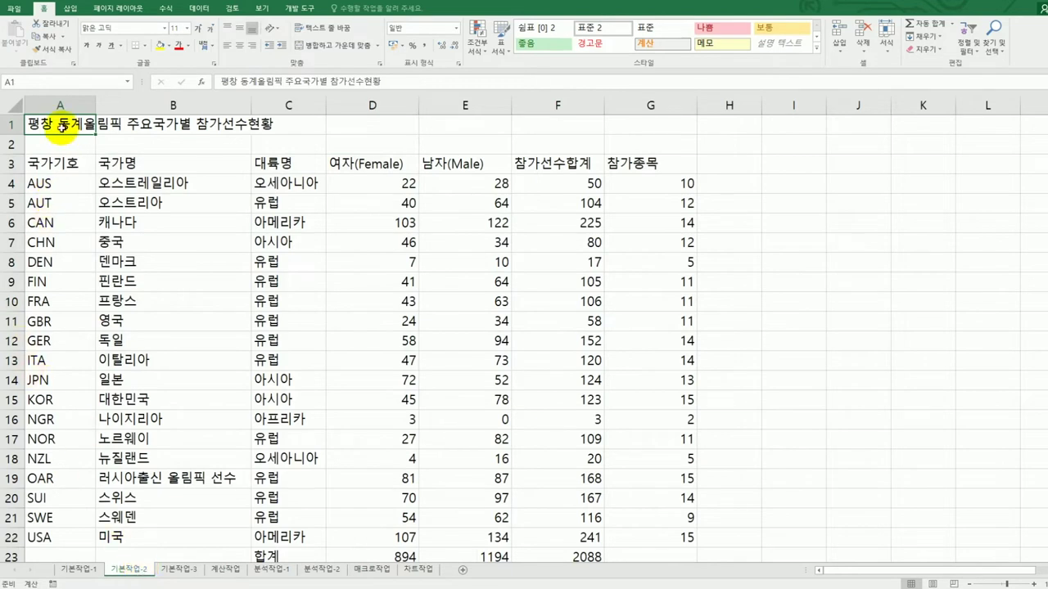
left_click_drag(61, 127, 630, 125)
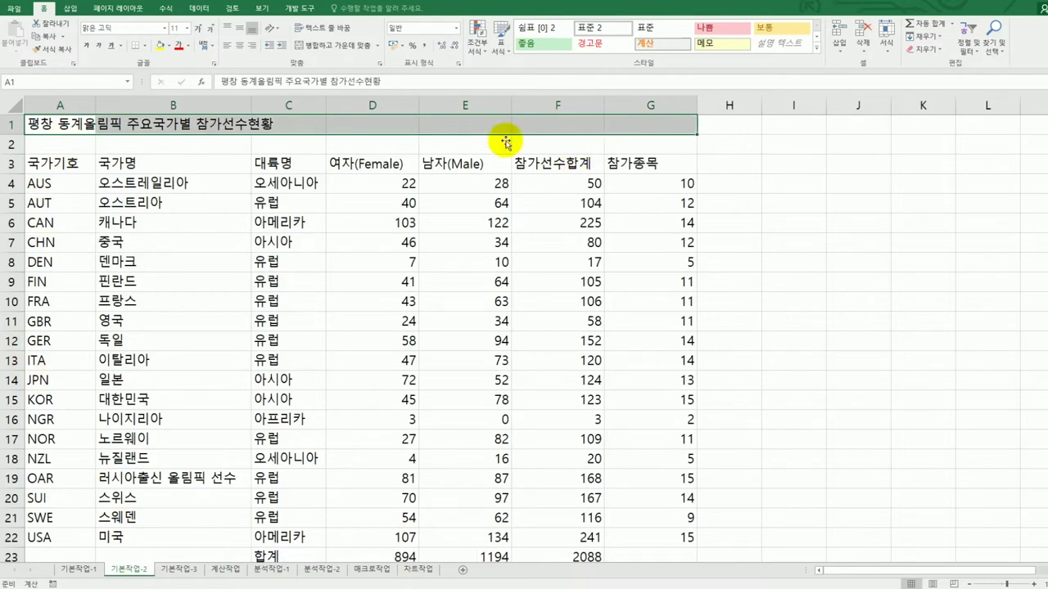
left_click(337, 55)
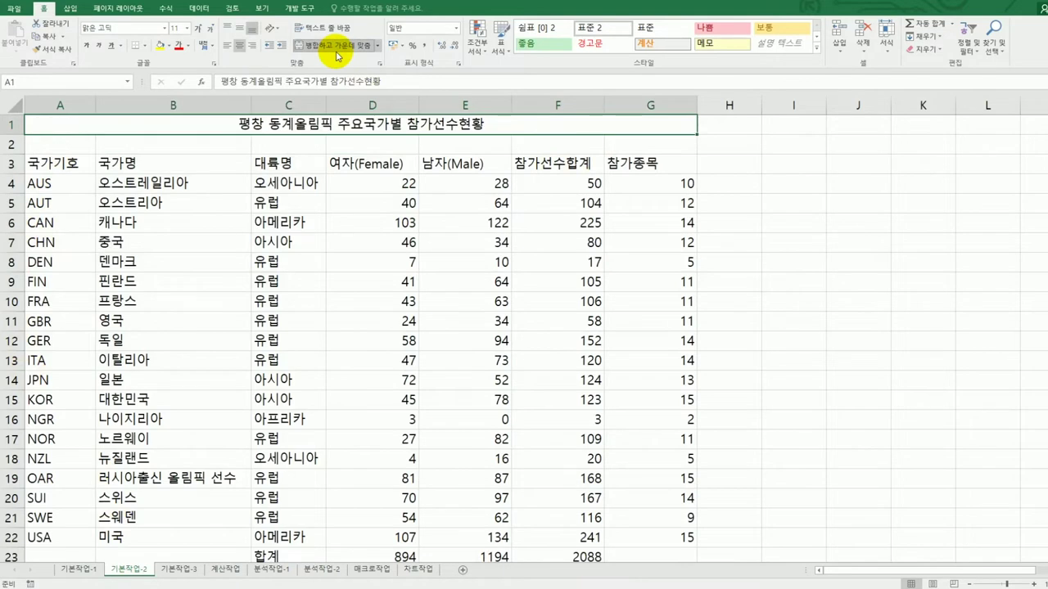
Format the merged title in A1 with the 굴림 font, size 20, bold, and the standard blue font color
left_click(164, 28)
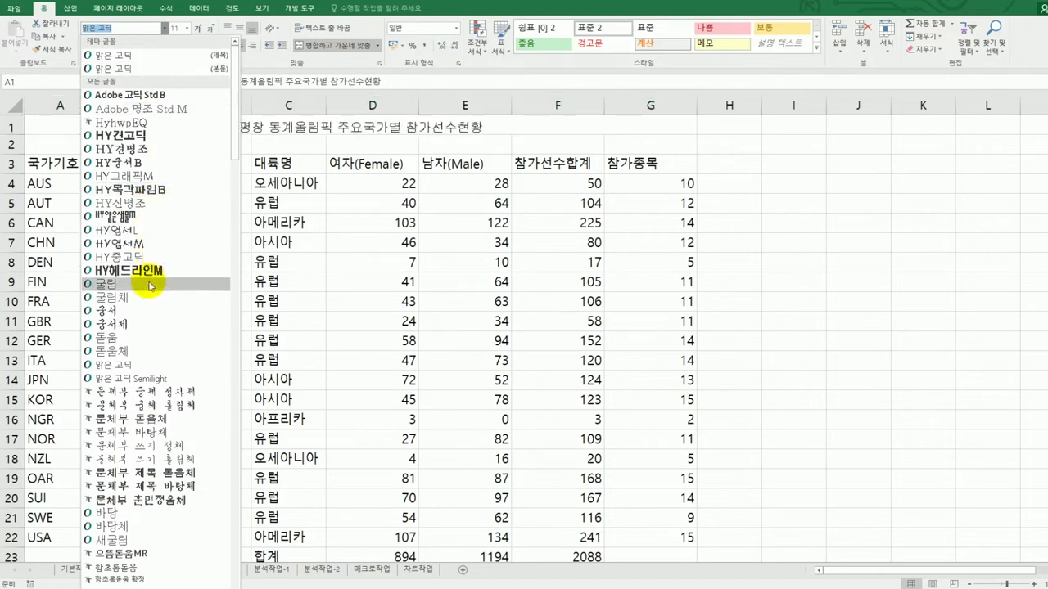
left_click(149, 282)
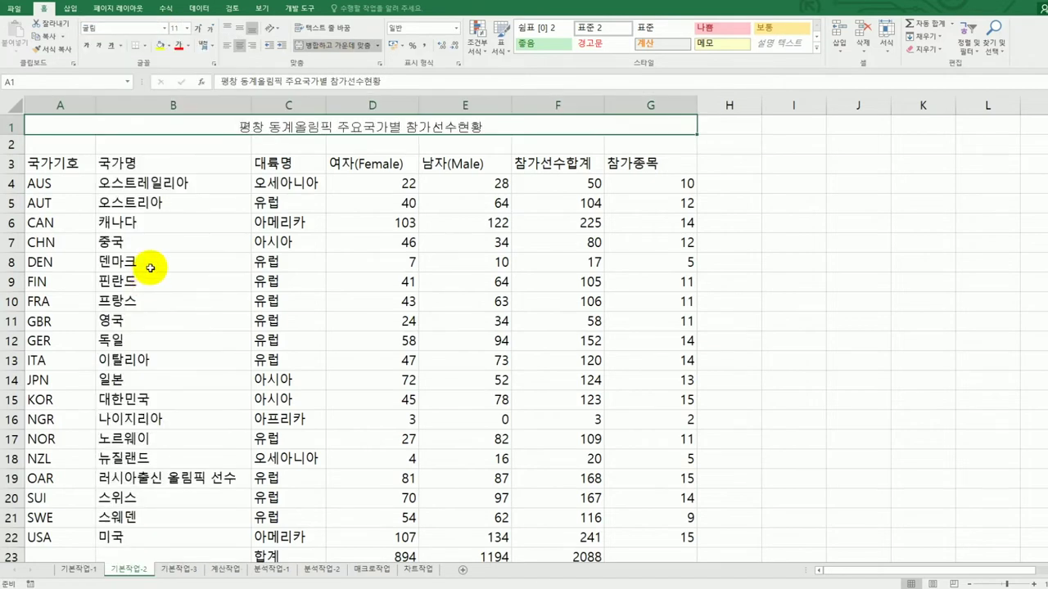
left_click(187, 30)
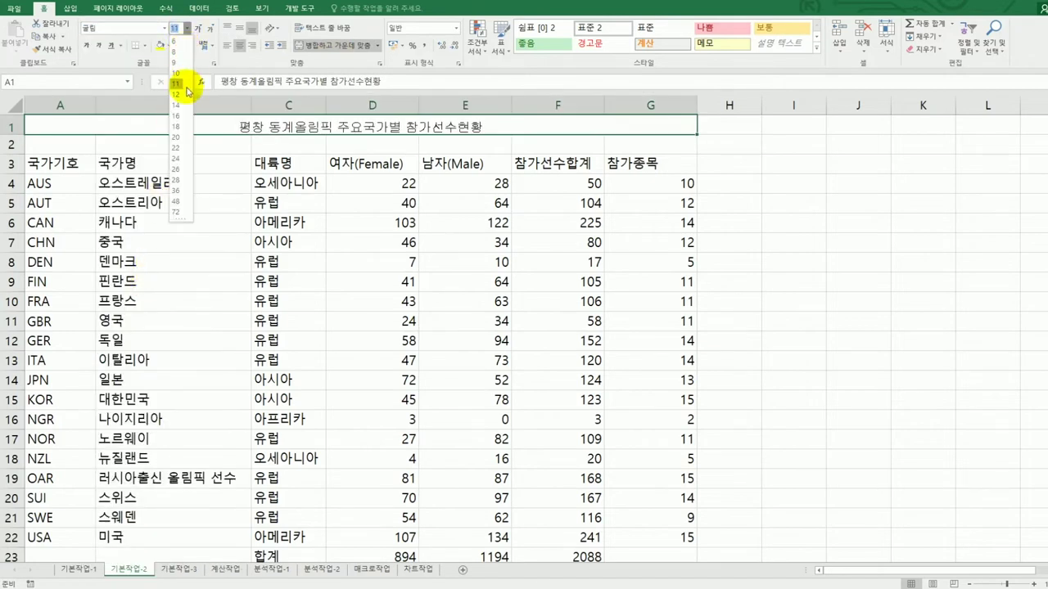
left_click(177, 138)
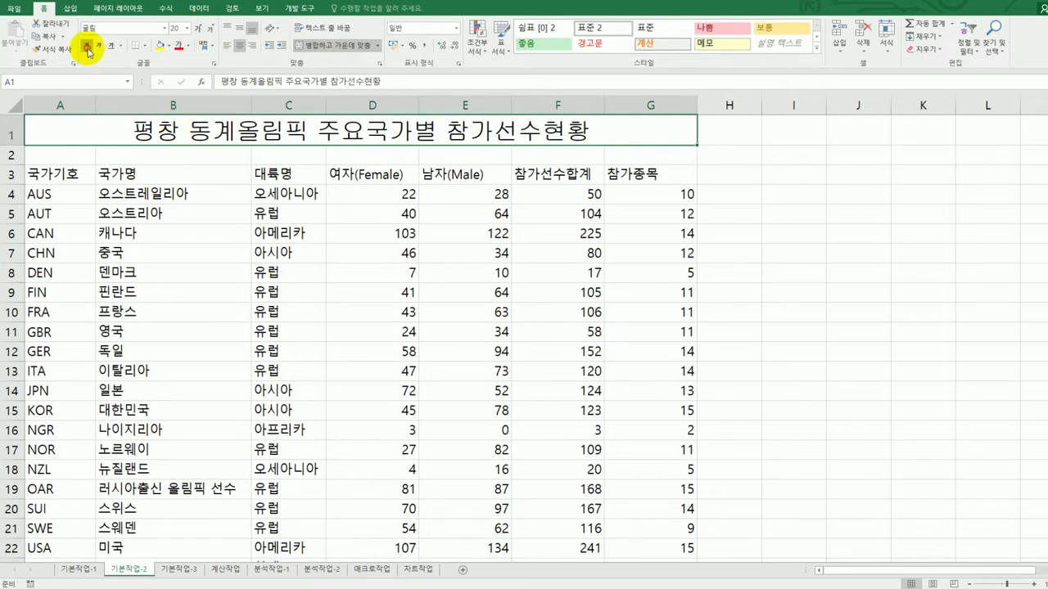
left_click(87, 47)
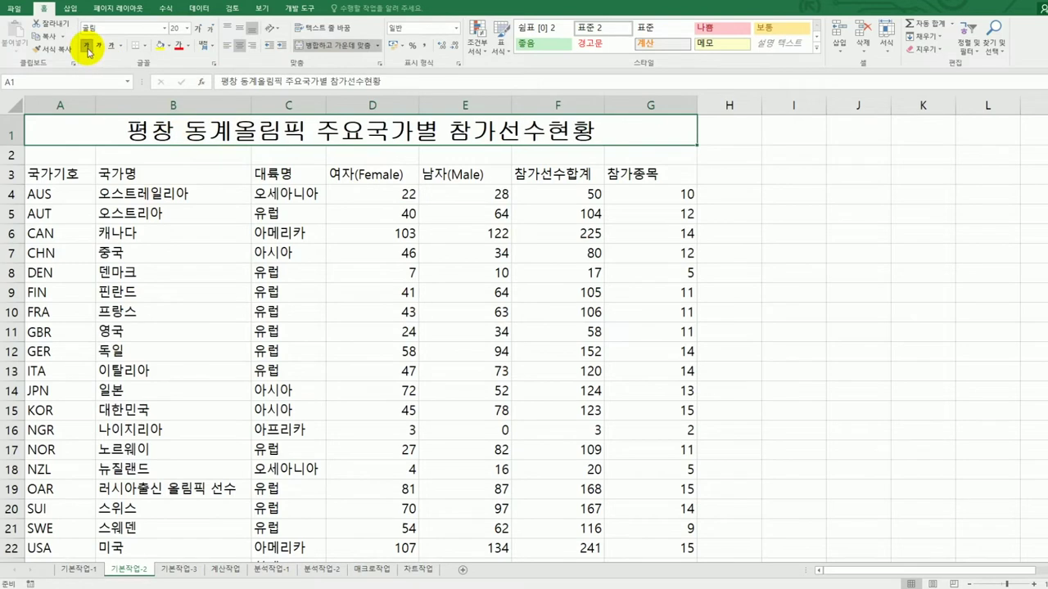
left_click(188, 48)
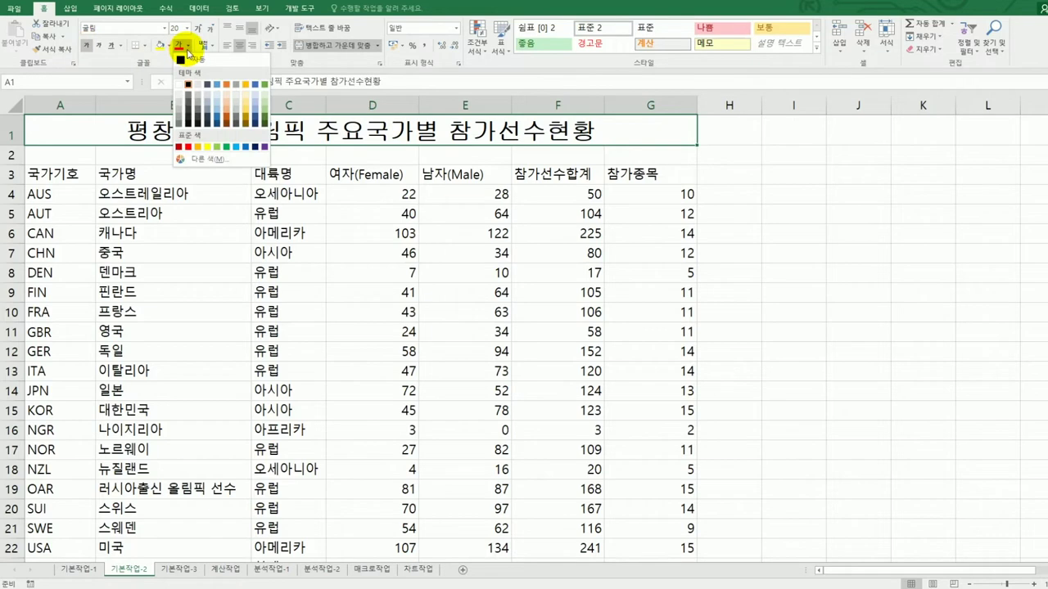
left_click(245, 148)
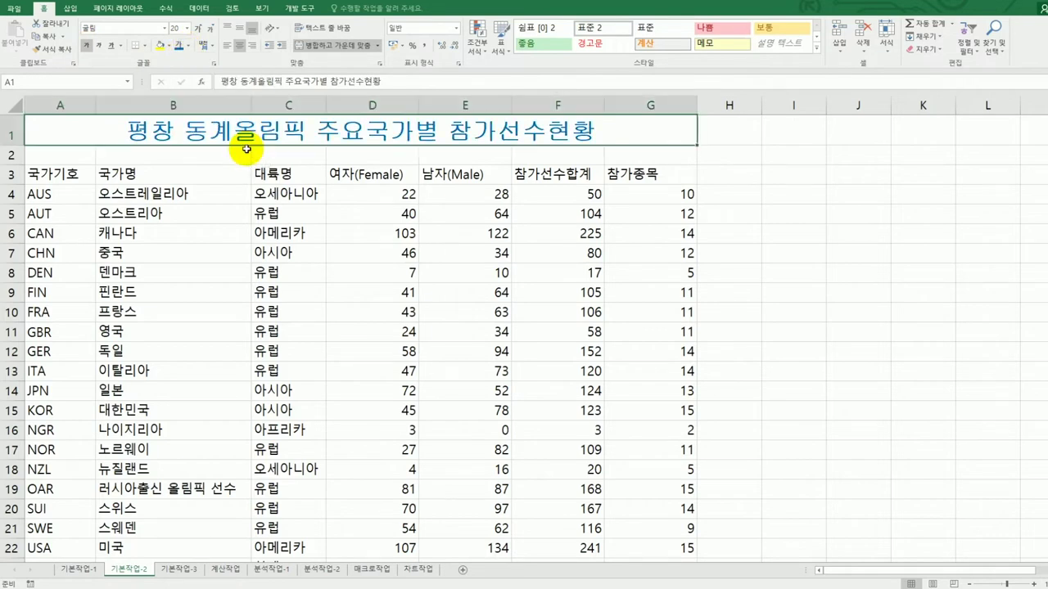
Convert the 참가종목 heading in G3 to the Hanja 參加種目
left_click(637, 173)
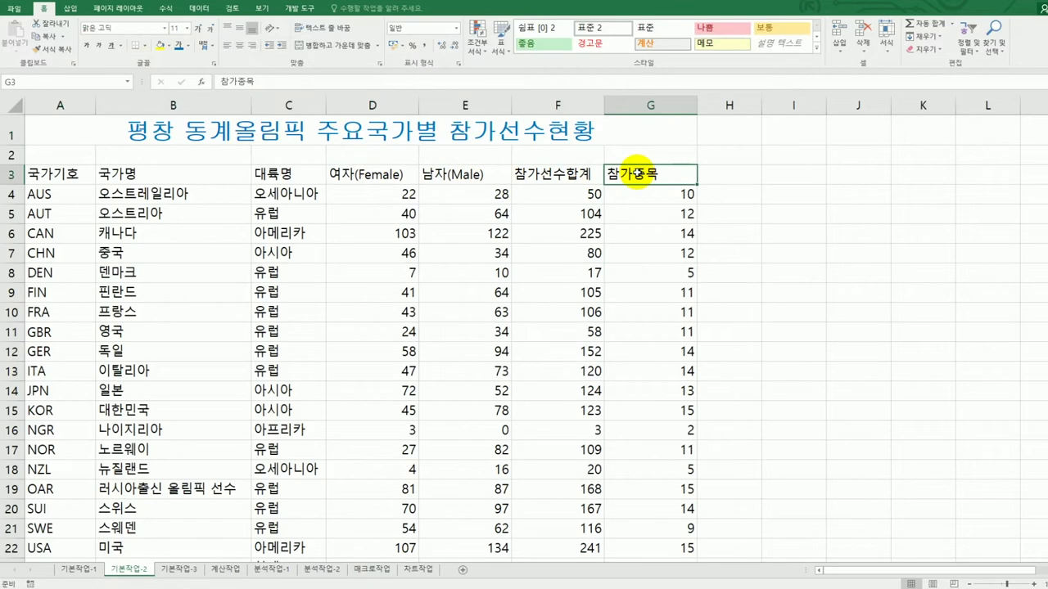
double_click(663, 173)
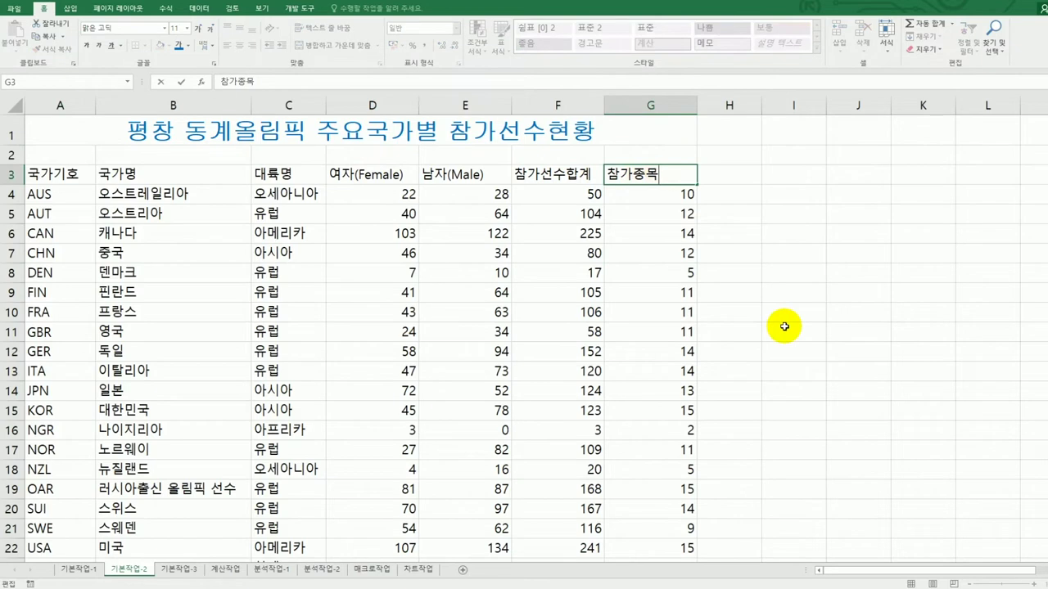
key("Hangul_Hanja")
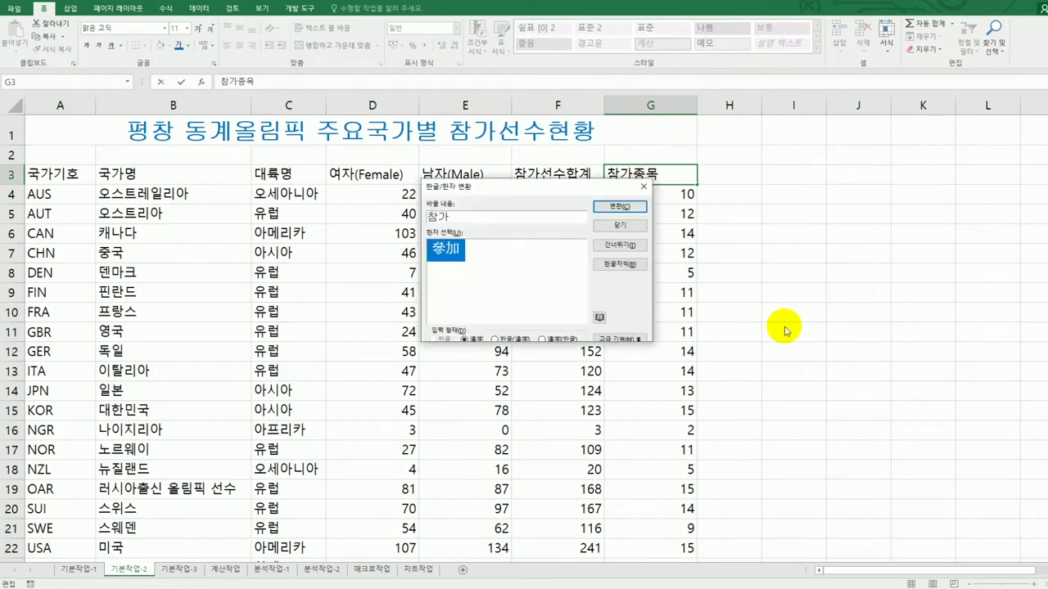
left_click(619, 207)
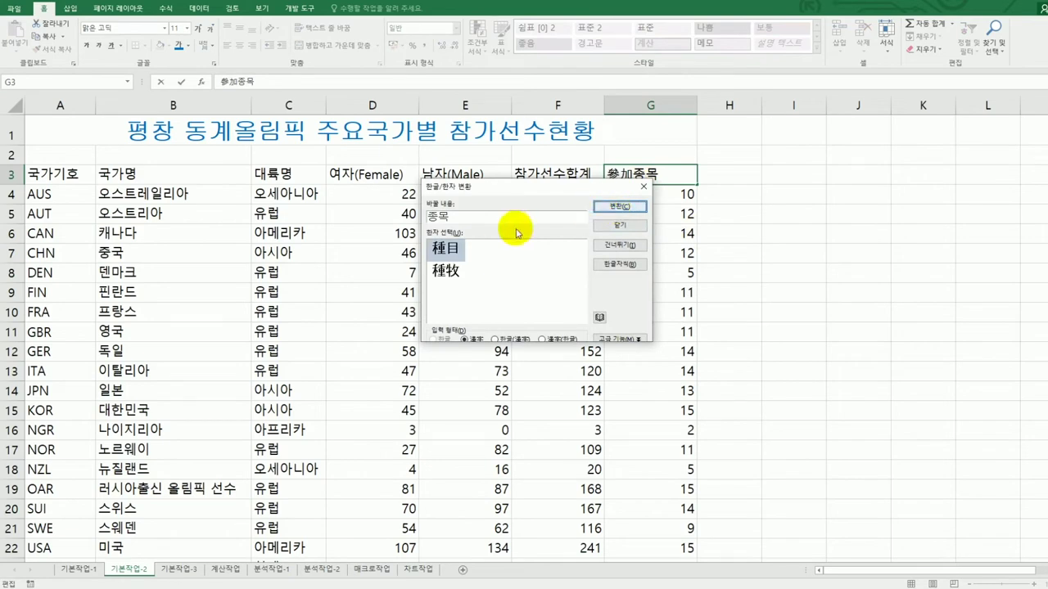
left_click(614, 207)
left_click(747, 328)
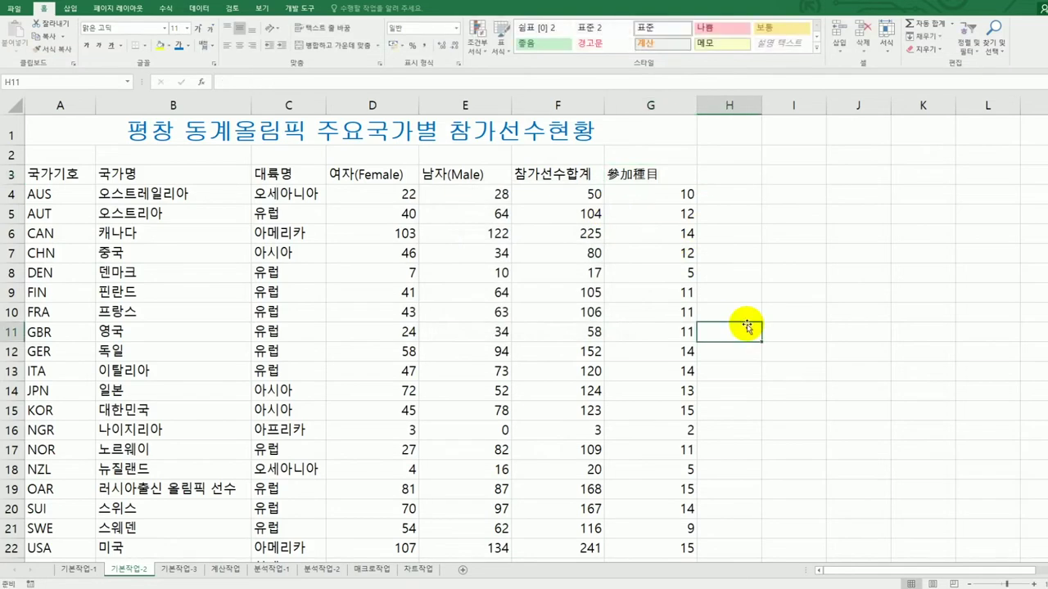
Apply the custom number format #,##0명 to the athlete counts in D4:F23
left_click(383, 197)
left_click_drag(457, 231, 566, 522)
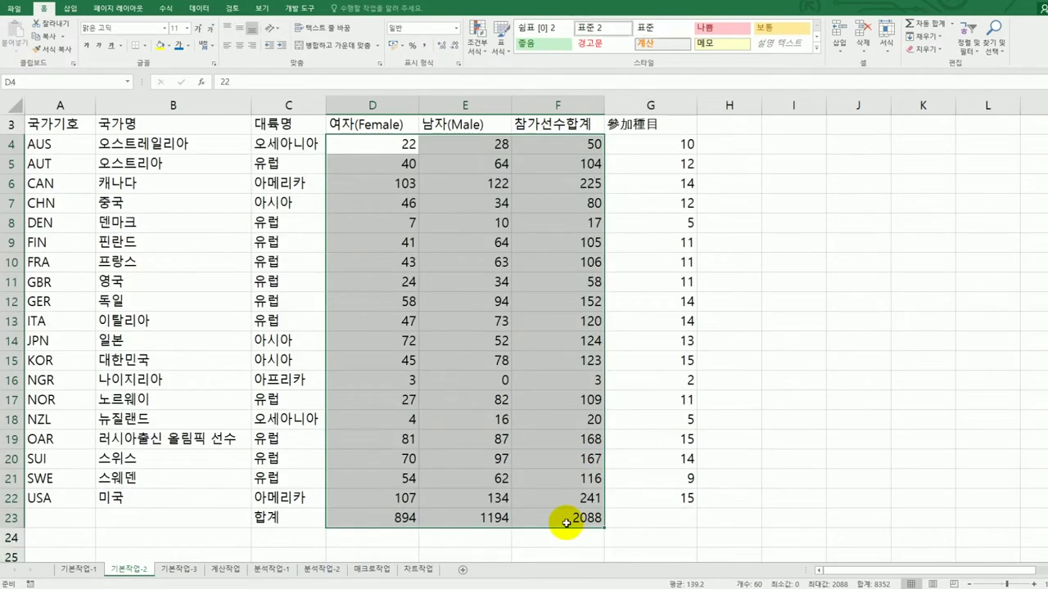
scroll(567, 522, "up", 1)
scroll(566, 522, "down", 1)
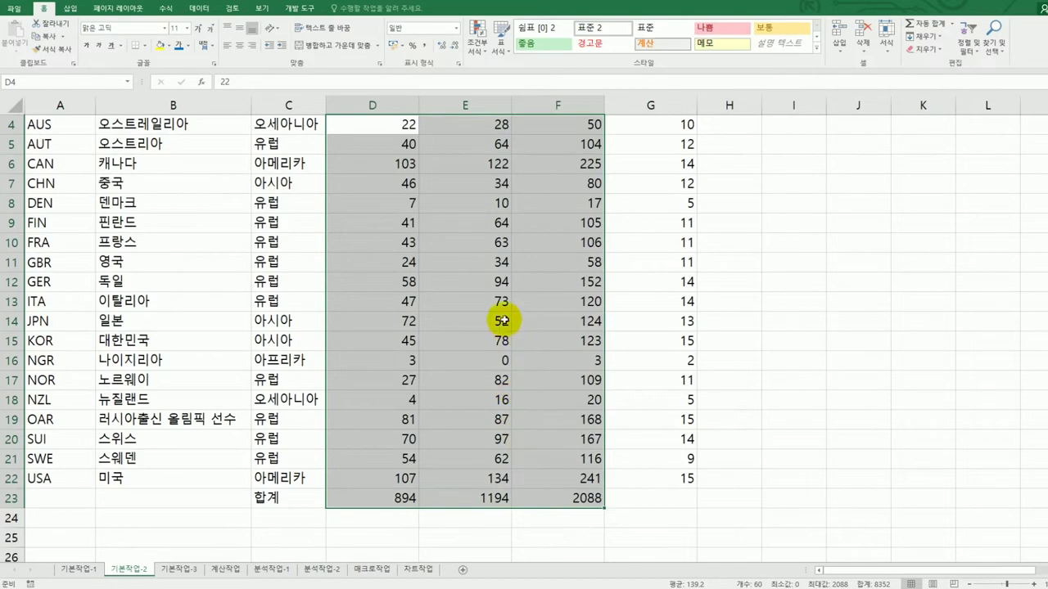
right_click(484, 217)
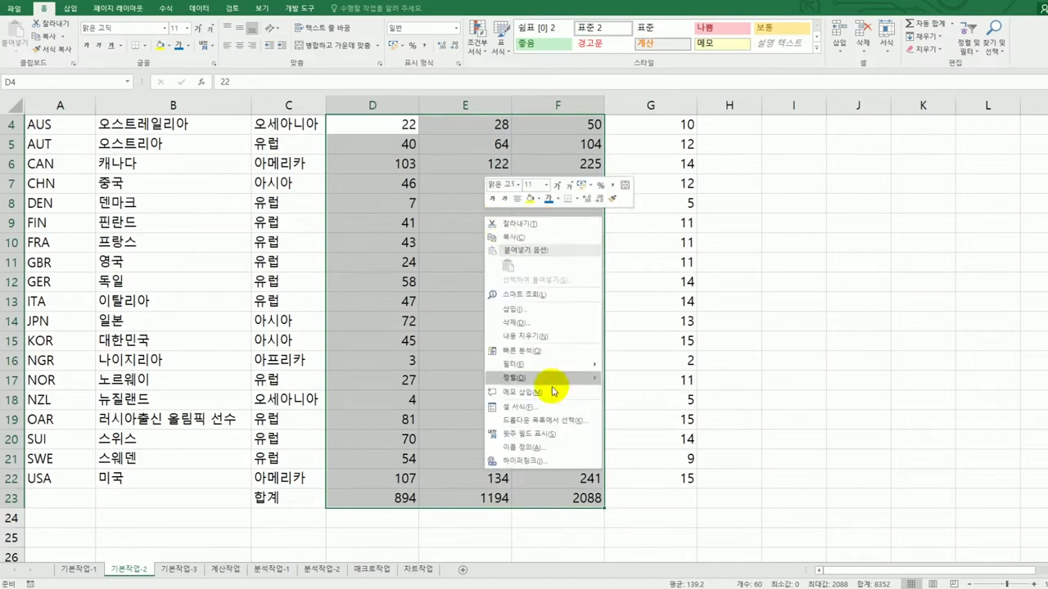
left_click(550, 411)
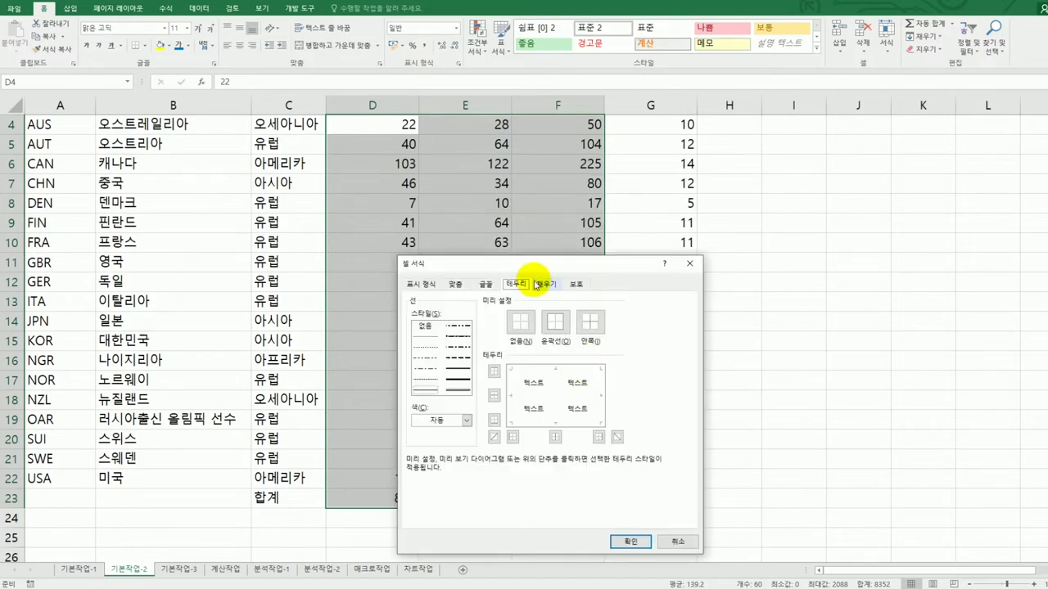
left_click_drag(536, 270, 750, 148)
left_click(633, 162)
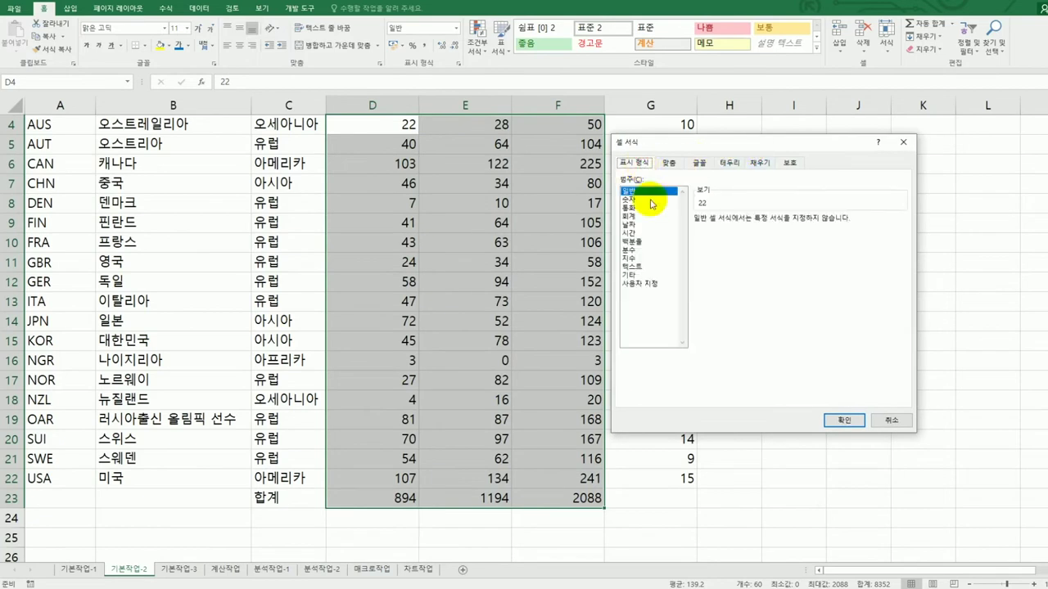
left_click(648, 286)
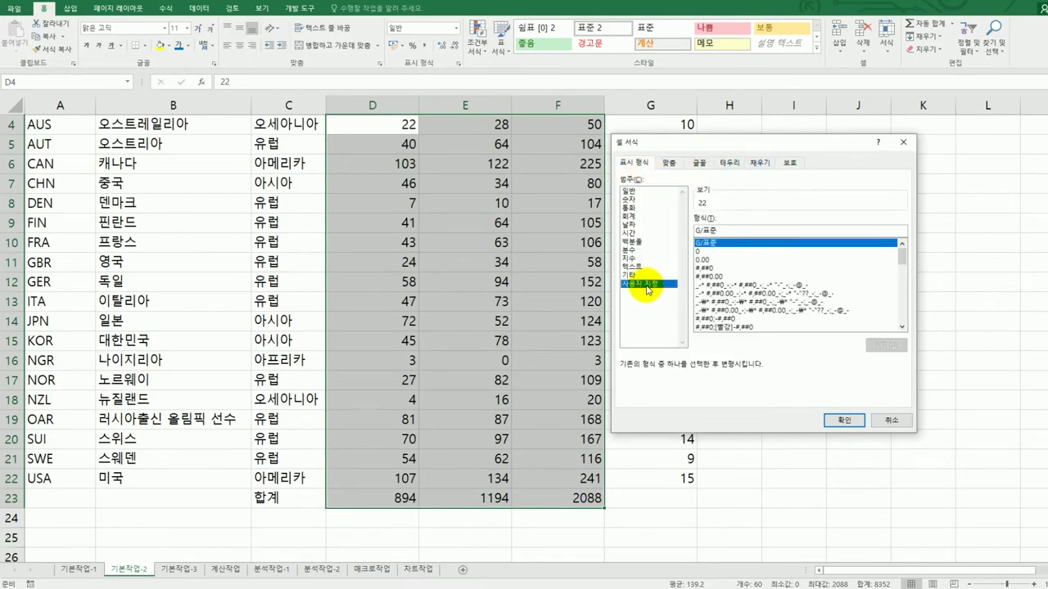
left_click_drag(721, 231, 679, 233)
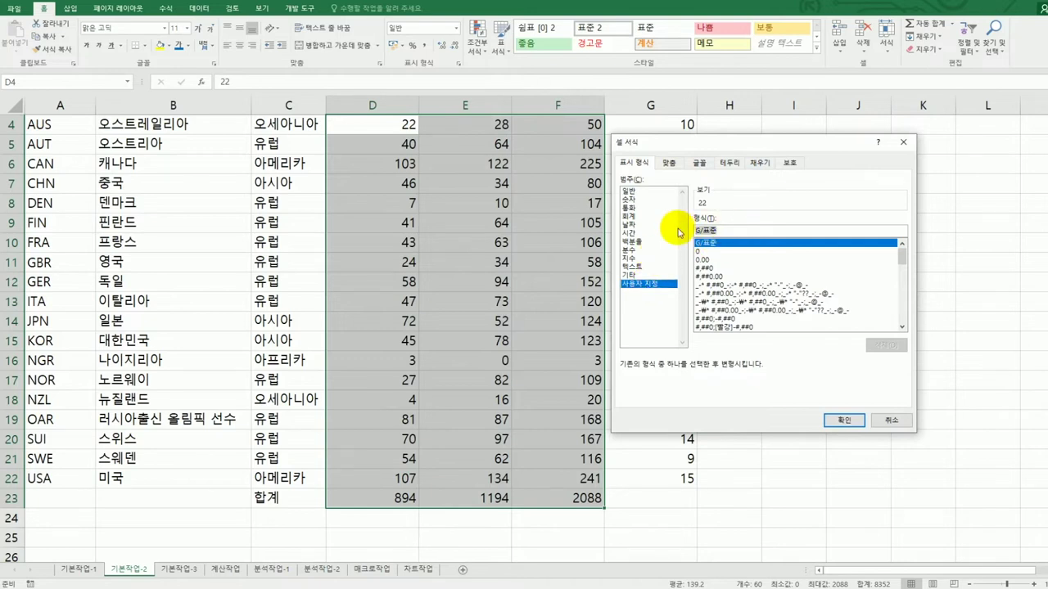
type("#,##0")
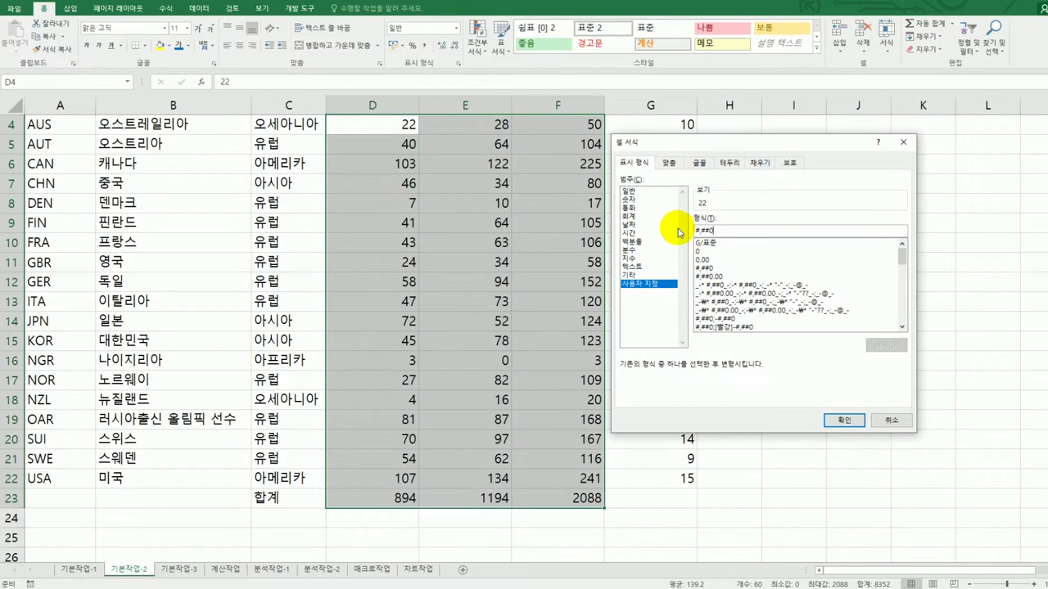
type("명")
key("Return")
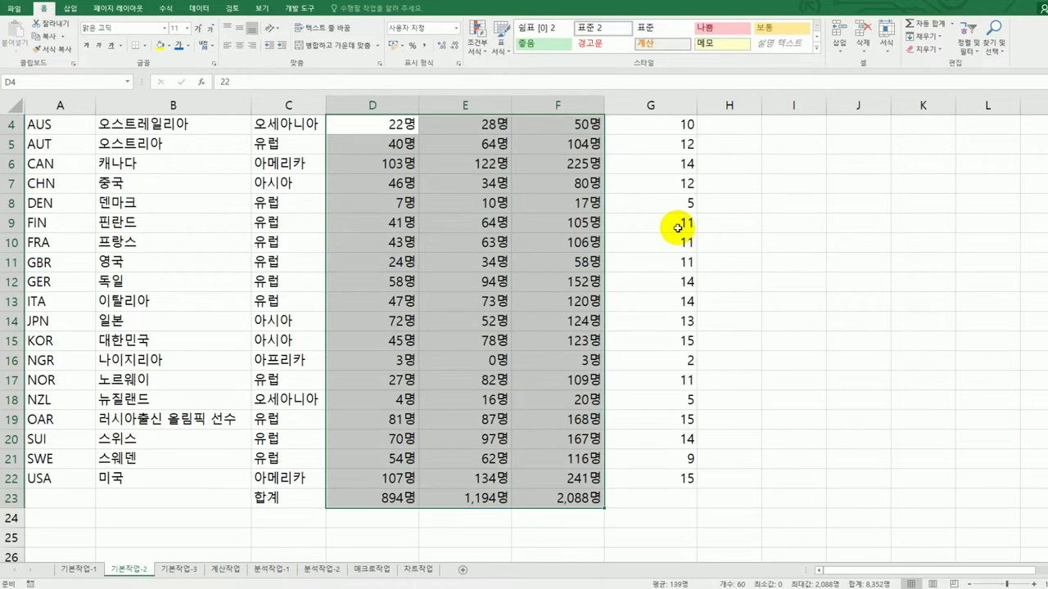
Merge and center the 합계 label across A23:C23
left_click_drag(78, 499, 255, 502)
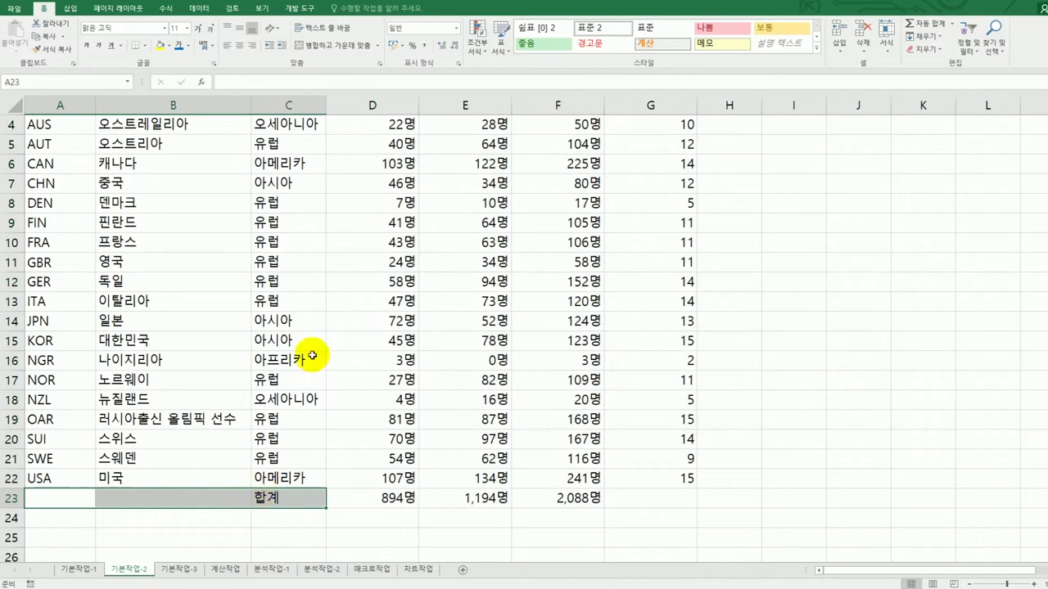
left_click(332, 50)
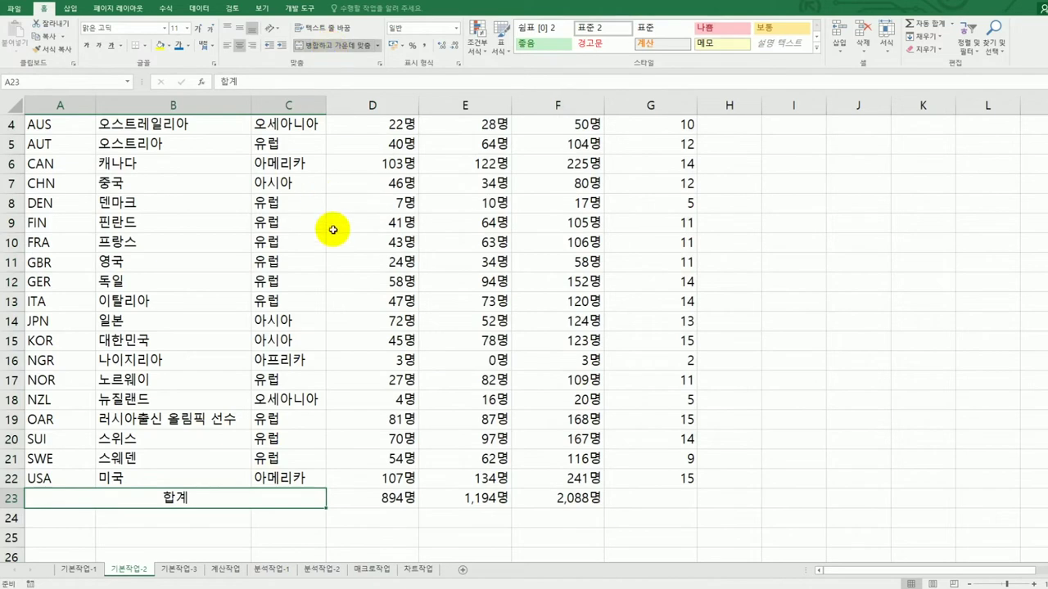
Fill the header row A3:G3 with the standard light blue color
scroll(350, 306, "up", 1)
left_click_drag(31, 174, 628, 173)
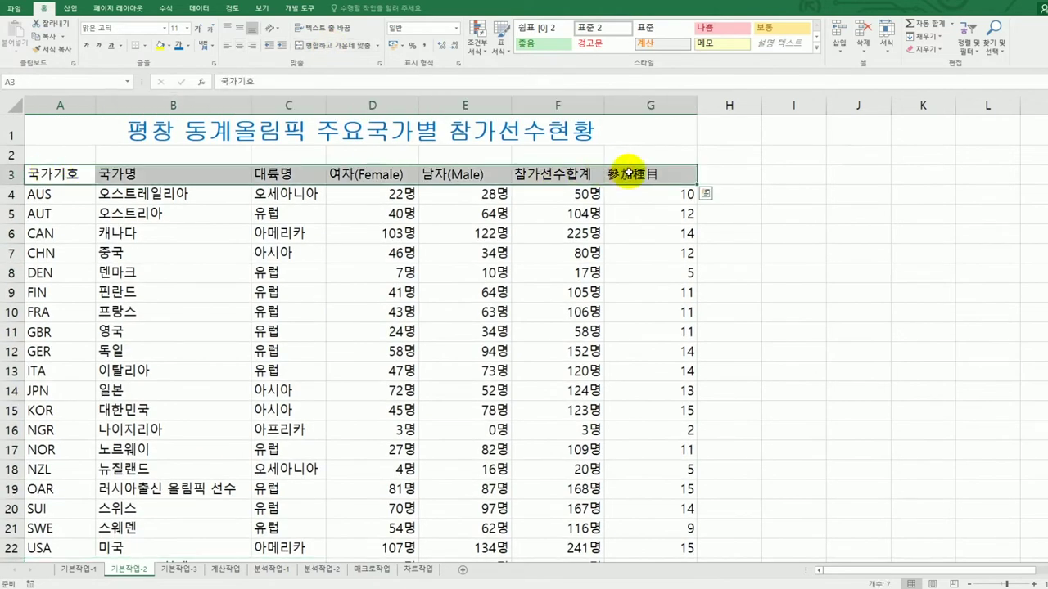
left_click(169, 49)
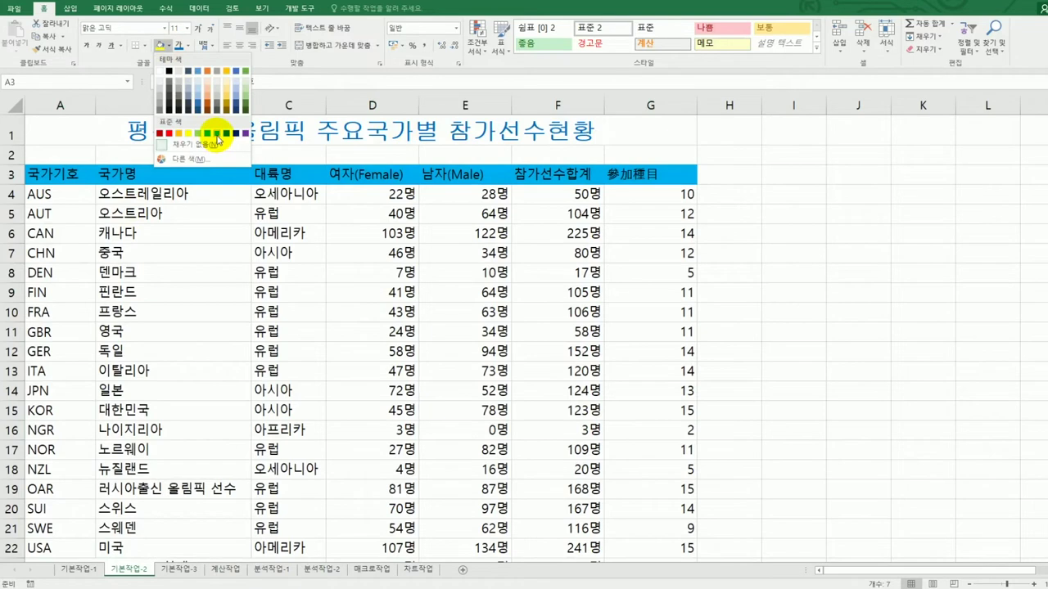
left_click(217, 133)
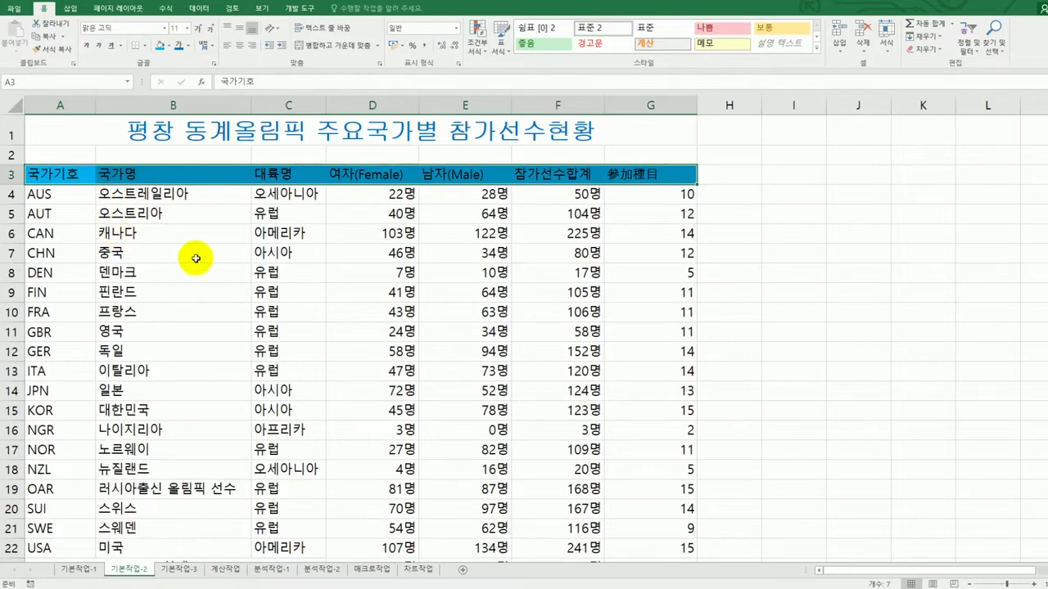
Center the text horizontally in the header row A3:G3 together with A4:C22
left_click(60, 197)
left_click_drag(133, 212, 283, 551)
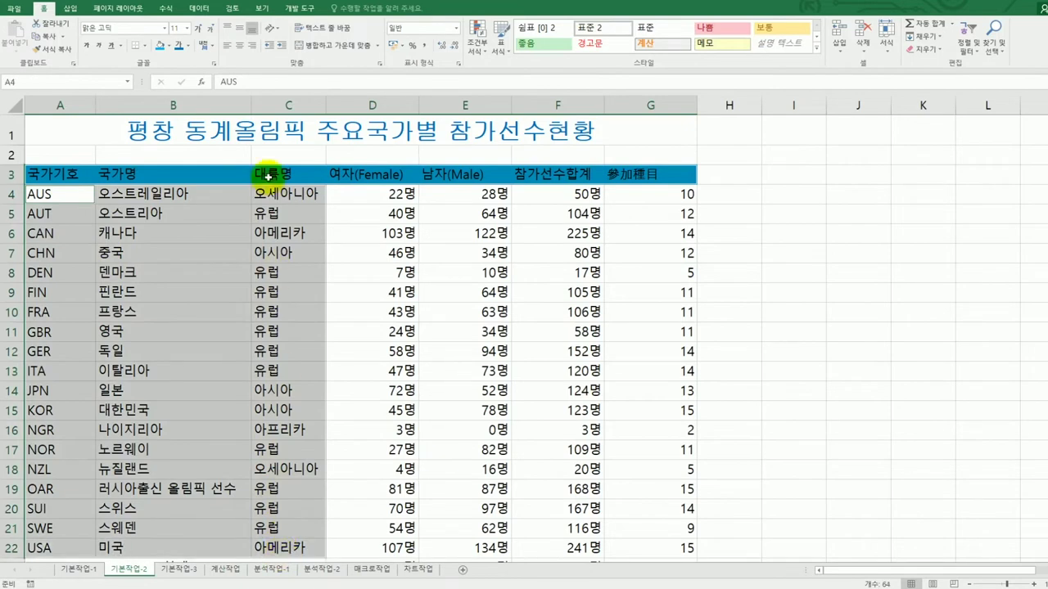
left_click(239, 51)
Apply all borders to the whole table in A3:G23
left_click_drag(107, 172, 664, 510)
scroll(549, 507, "up", 1)
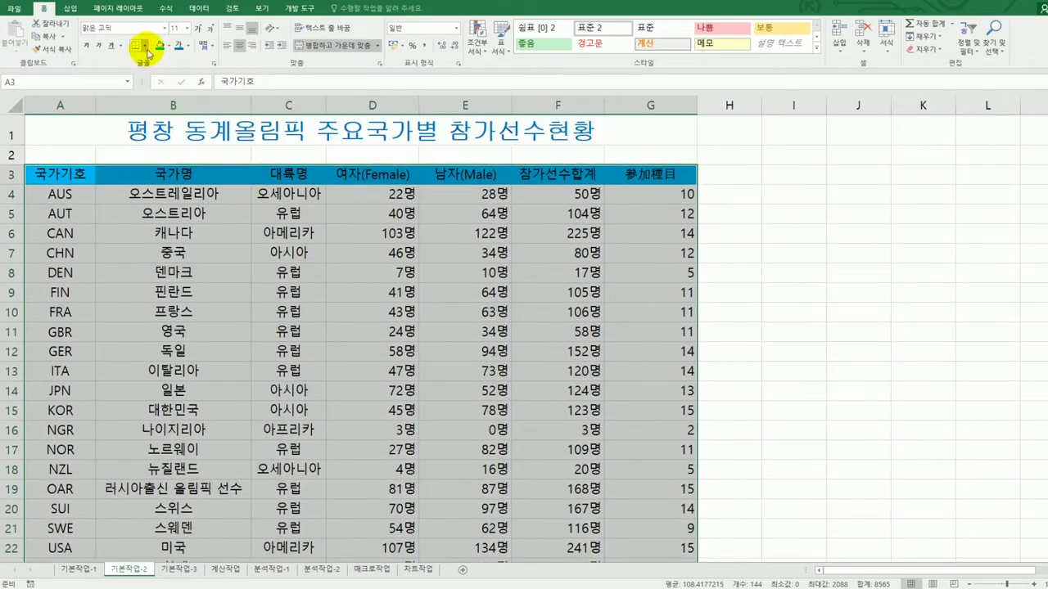
left_click(145, 44)
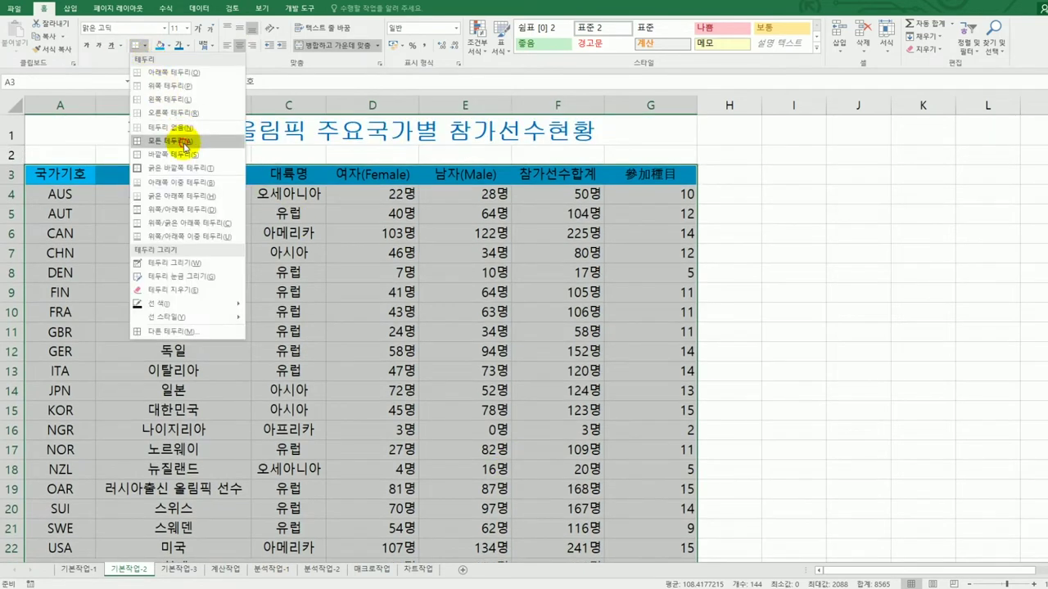
left_click(185, 142)
left_click(442, 336)
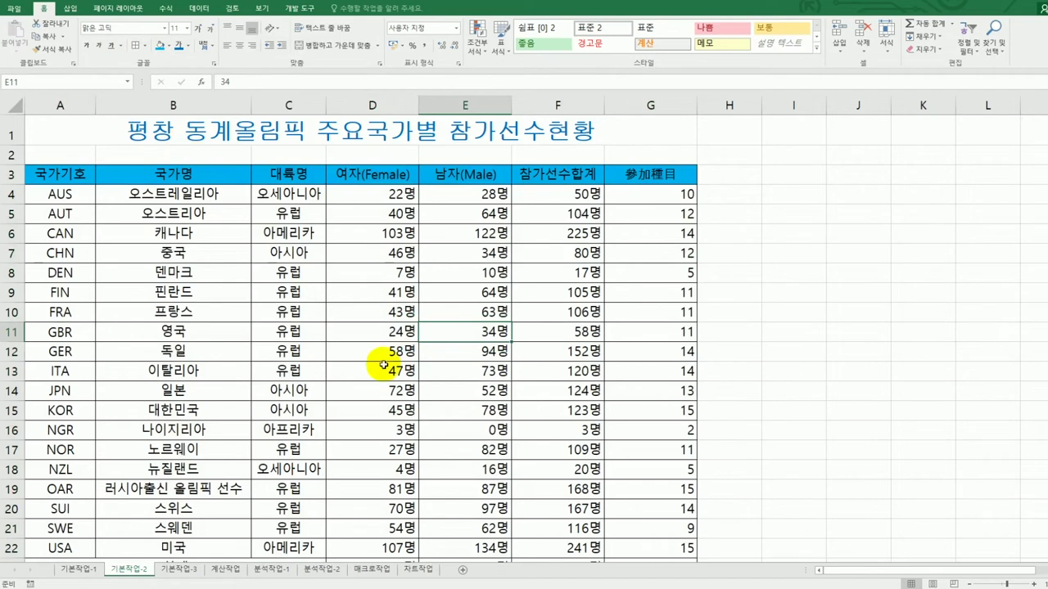
On sheet 기본작업-3, start a new conditional formatting rule for C4:C15 using the type that formats only cells that contain a condition
left_click(179, 568)
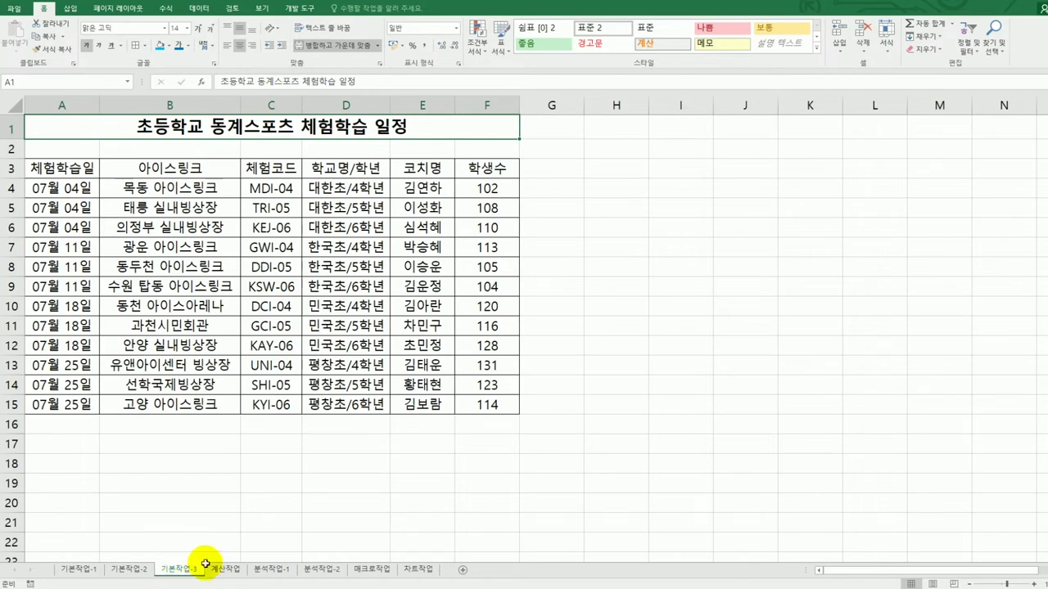
left_click_drag(274, 186, 292, 415)
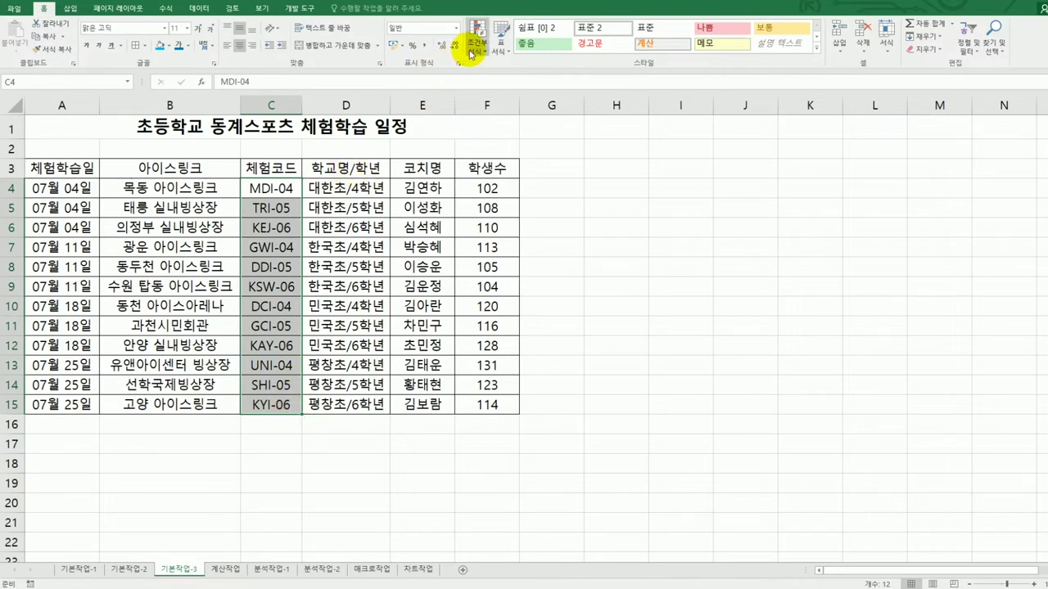
left_click(471, 53)
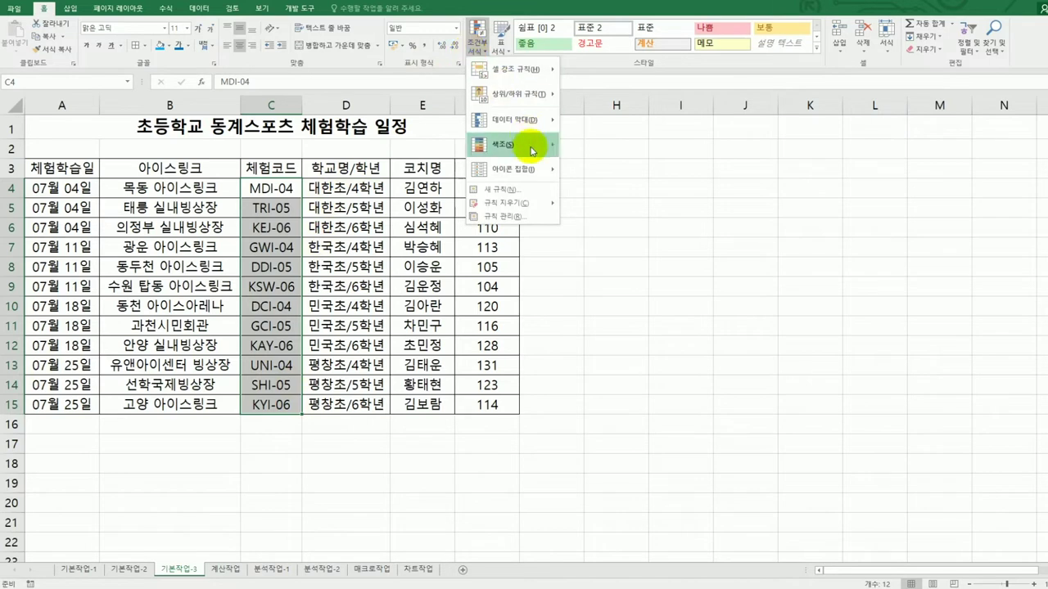
left_click(532, 193)
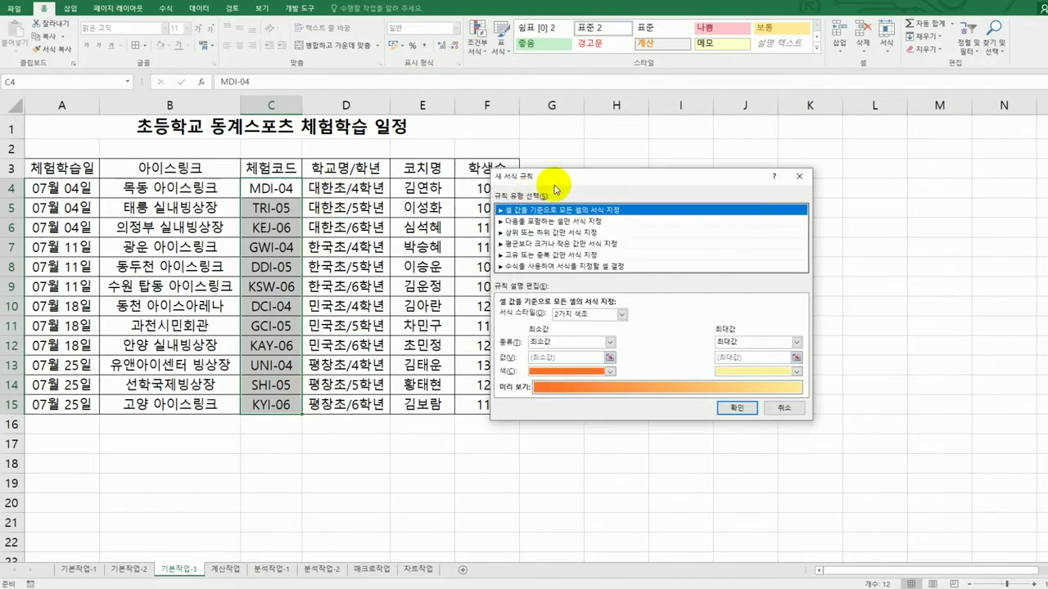
left_click_drag(565, 178, 654, 178)
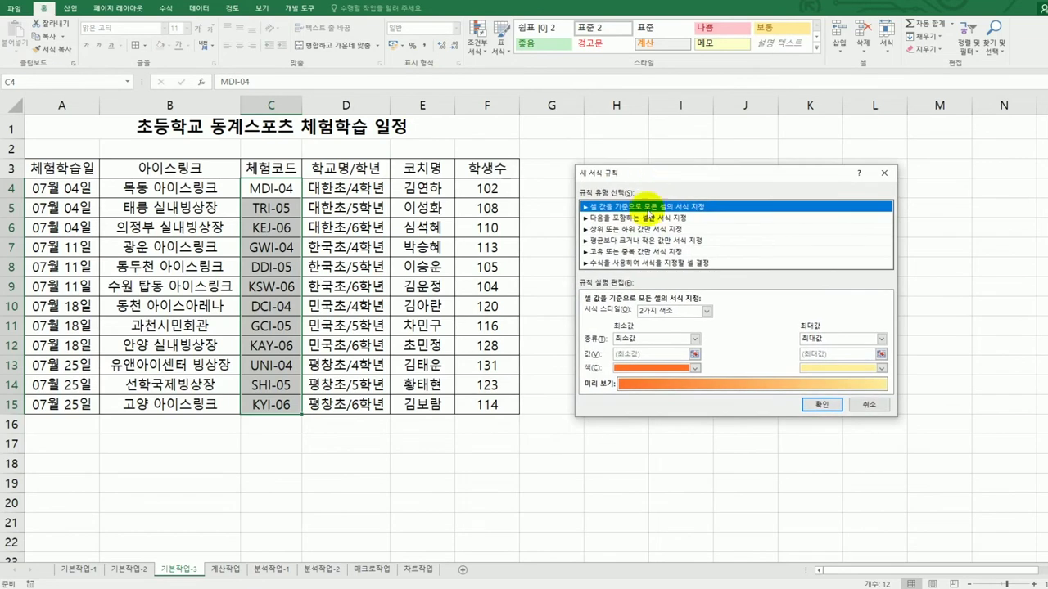
left_click(646, 219)
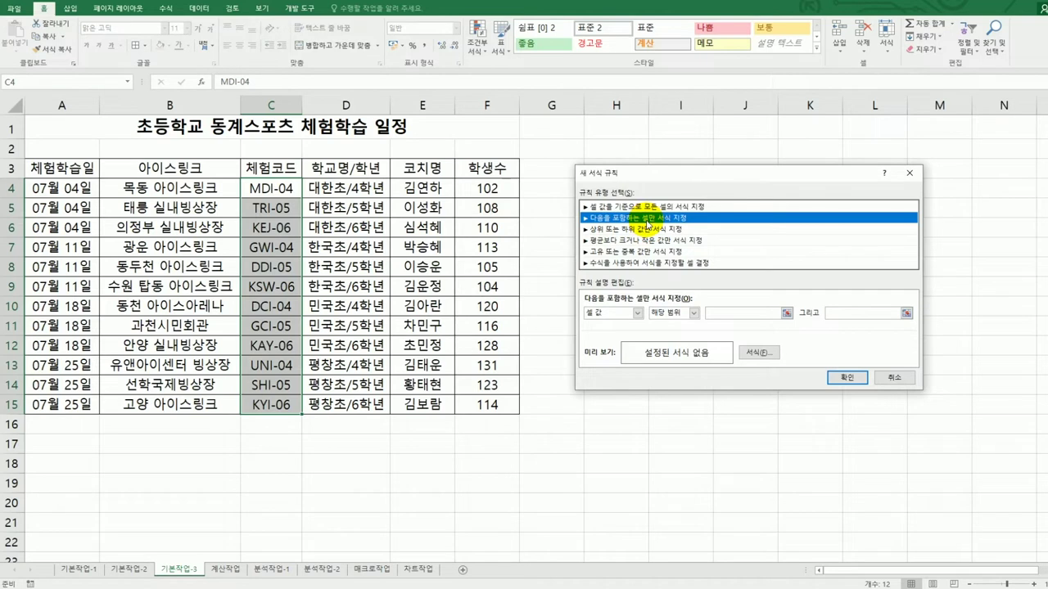
Set the rule's condition to 특정 텍스트 포함 (specific text containing) with the text K
left_click(637, 313)
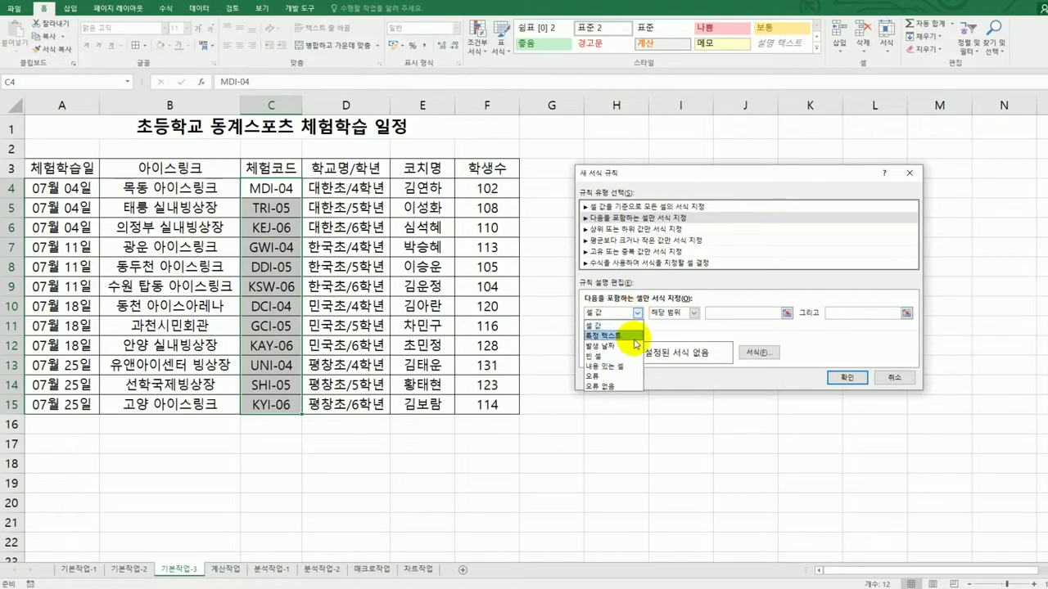
left_click(630, 337)
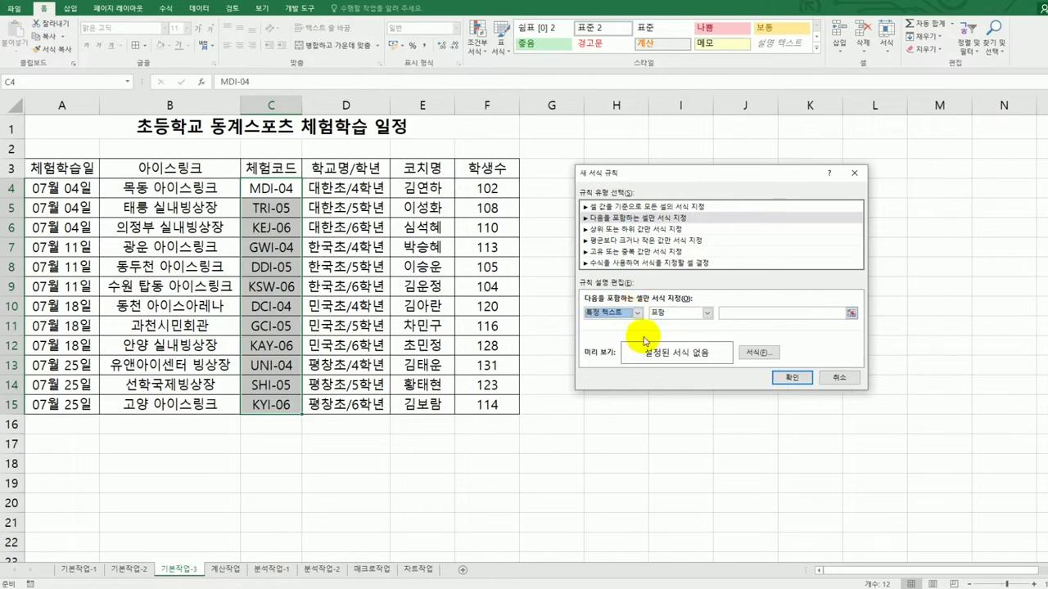
left_click(738, 311)
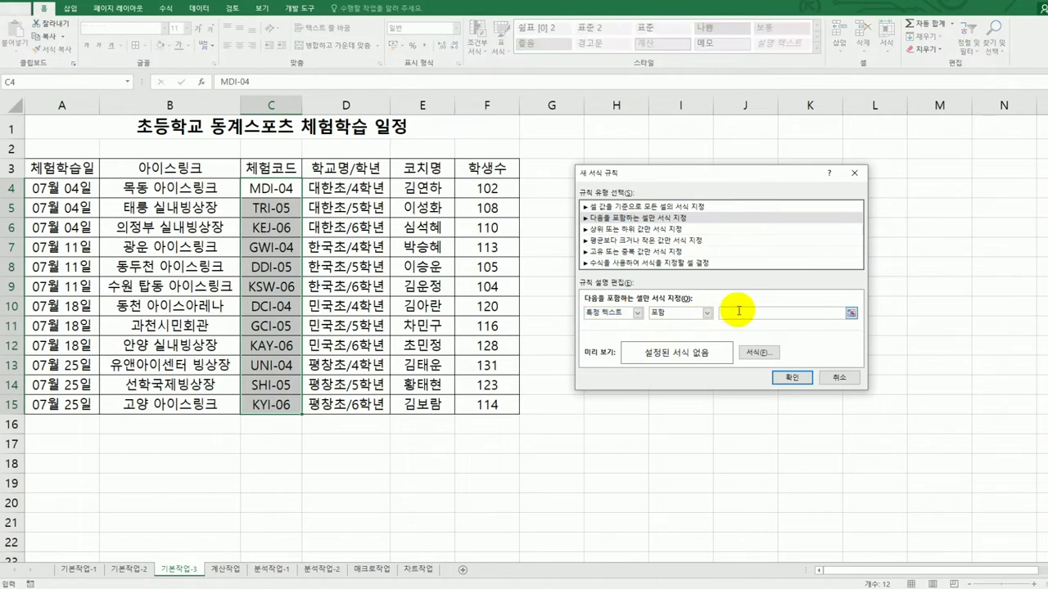
type("K")
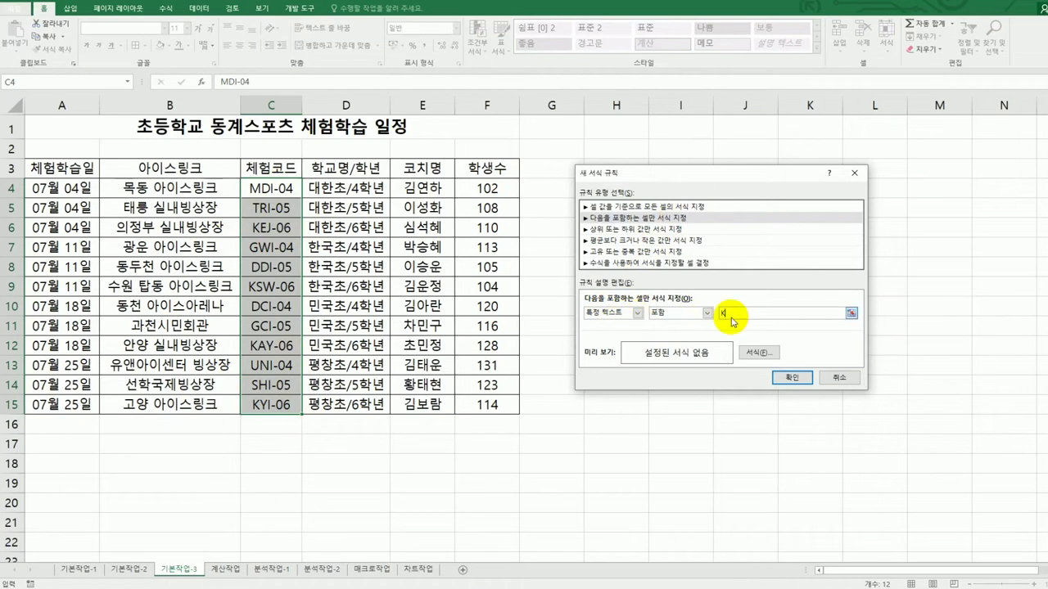
Give the rule a standard yellow background fill and apply it to the 체험코드 cells
left_click(758, 352)
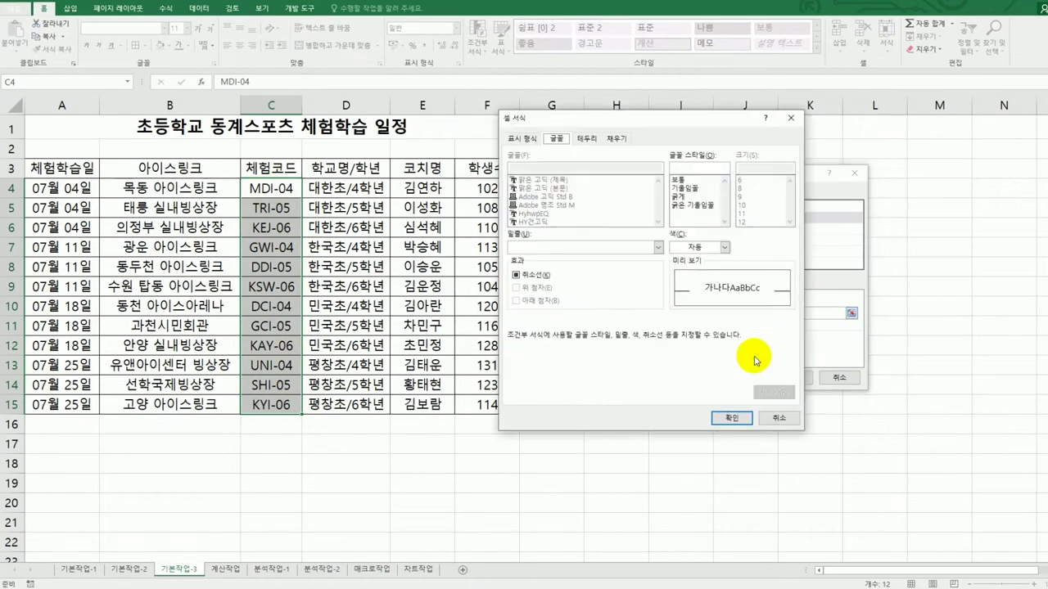
left_click(615, 138)
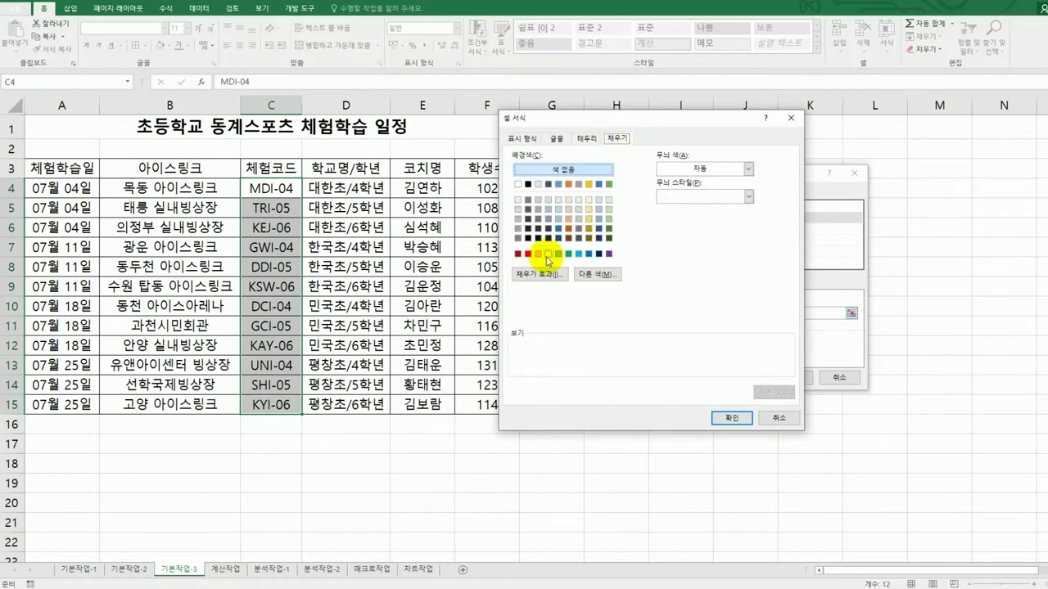
left_click(547, 255)
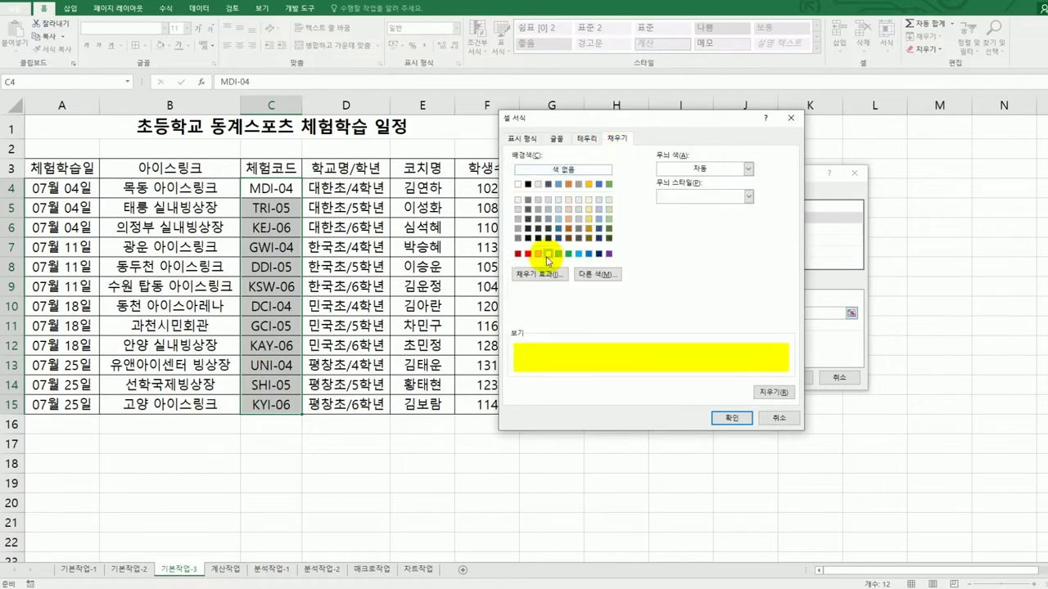
left_click(721, 423)
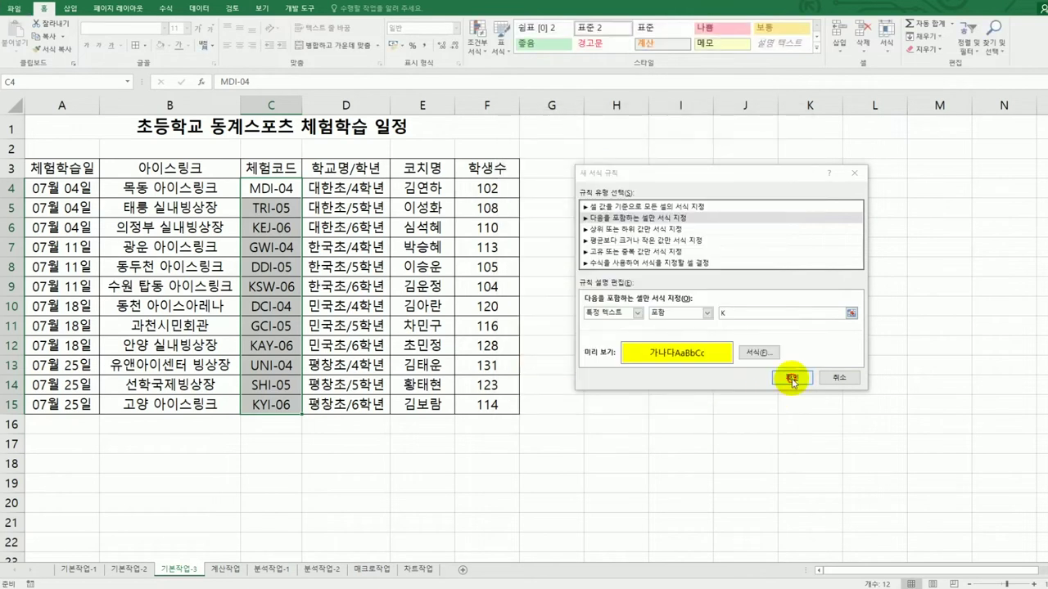
left_click(727, 382)
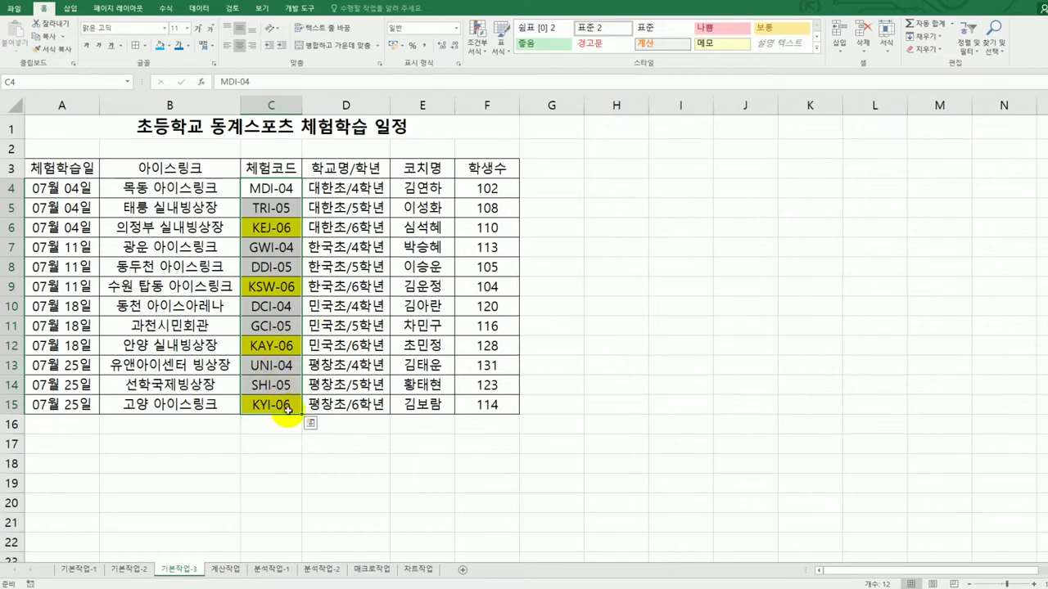
Start a top-items conditional formatting rule for the 학생수 values in F4:F15 and set the rank to 3
left_click_drag(479, 189, 487, 403)
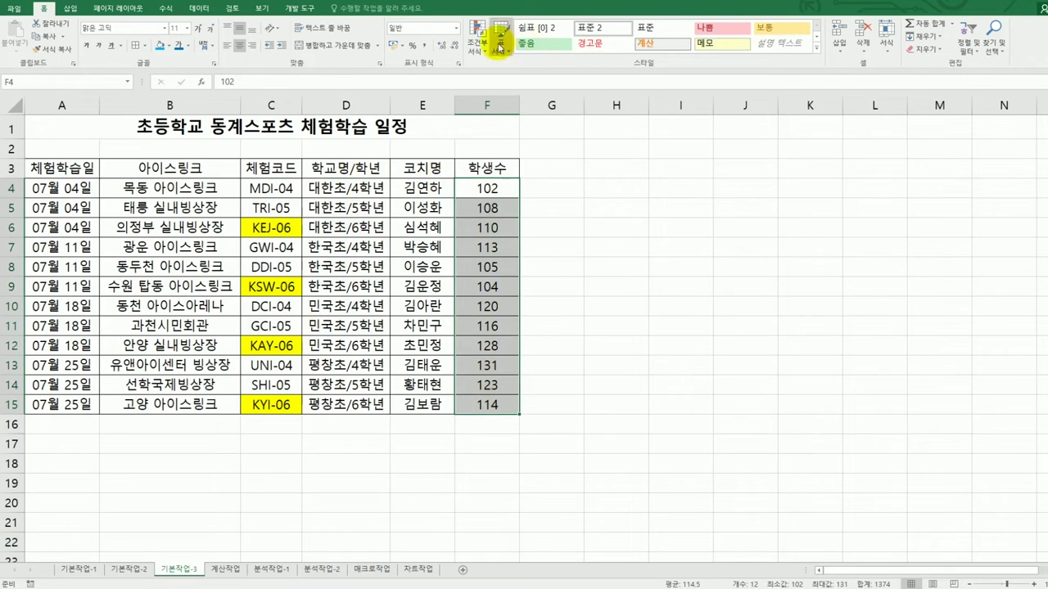
left_click(475, 51)
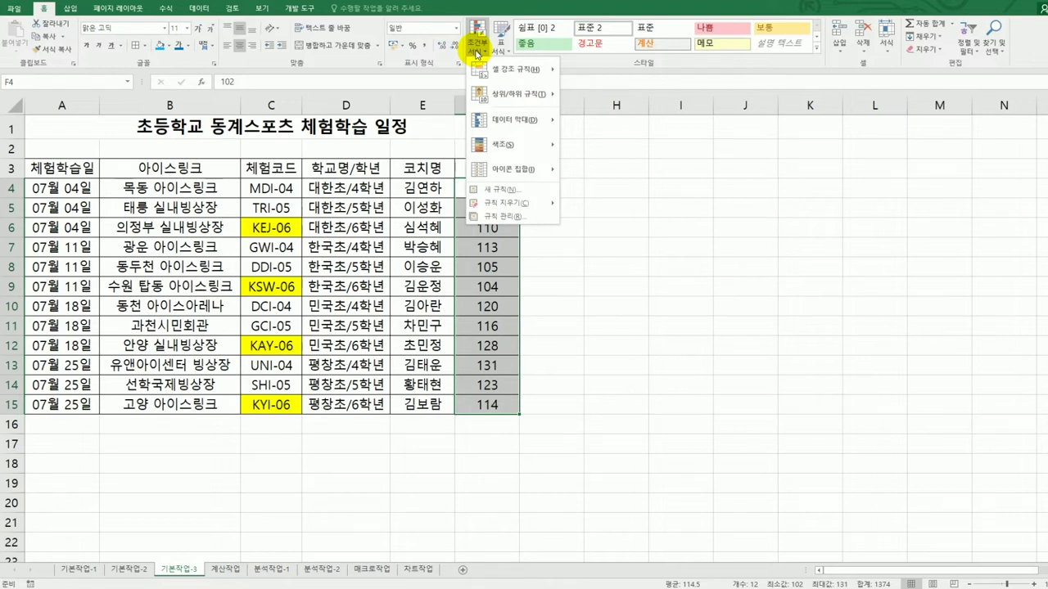
mouse_move(515, 96)
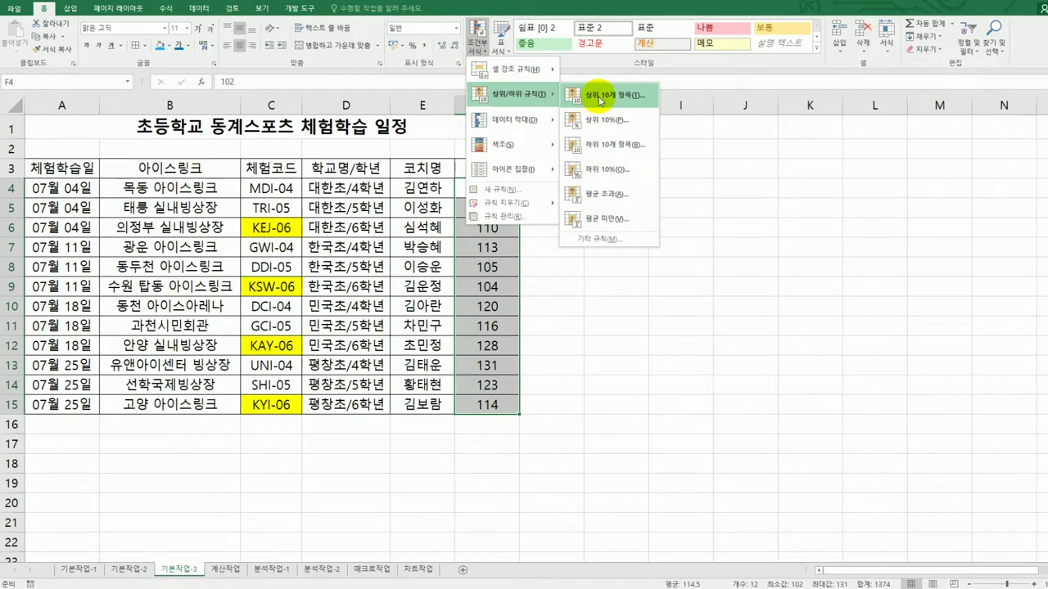
left_click(602, 97)
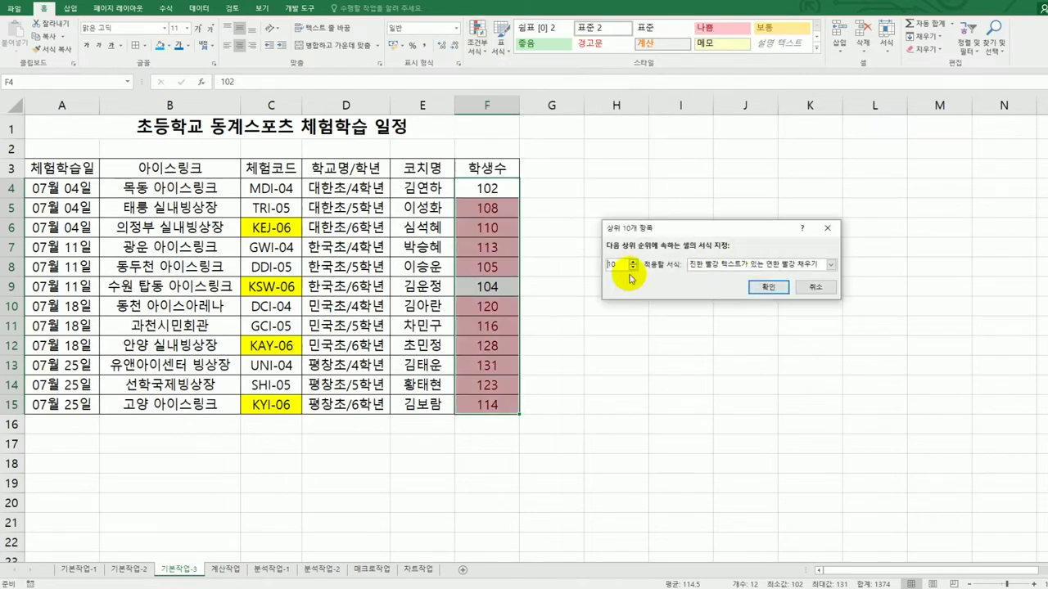
double_click(605, 266)
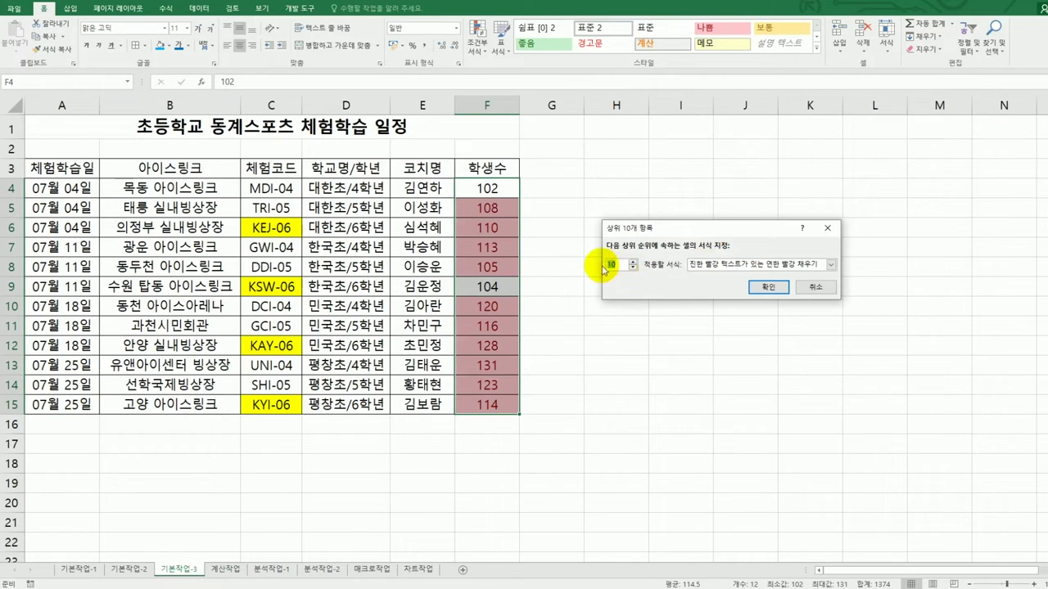
type("3")
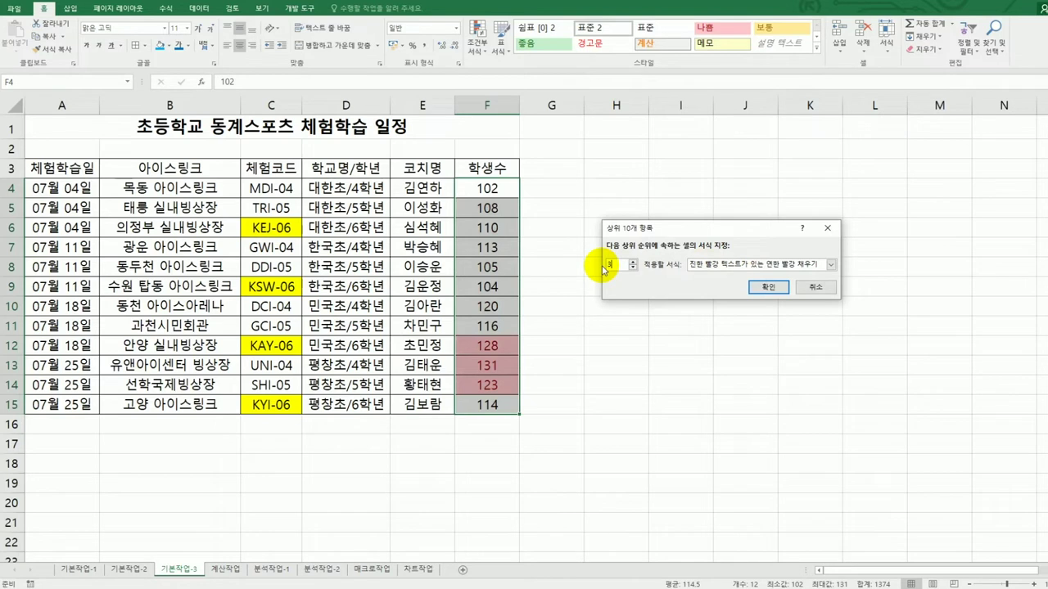
Give the top-items rule a custom format with 굵은 기울임꼴 (bold italic) text in standard blue and apply it
left_click(831, 265)
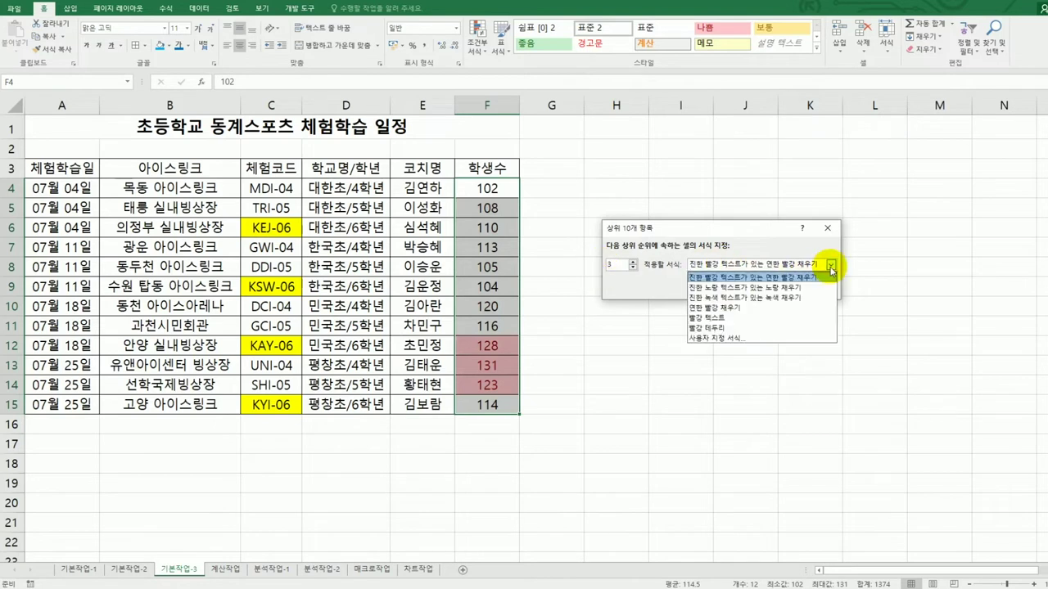
left_click(806, 339)
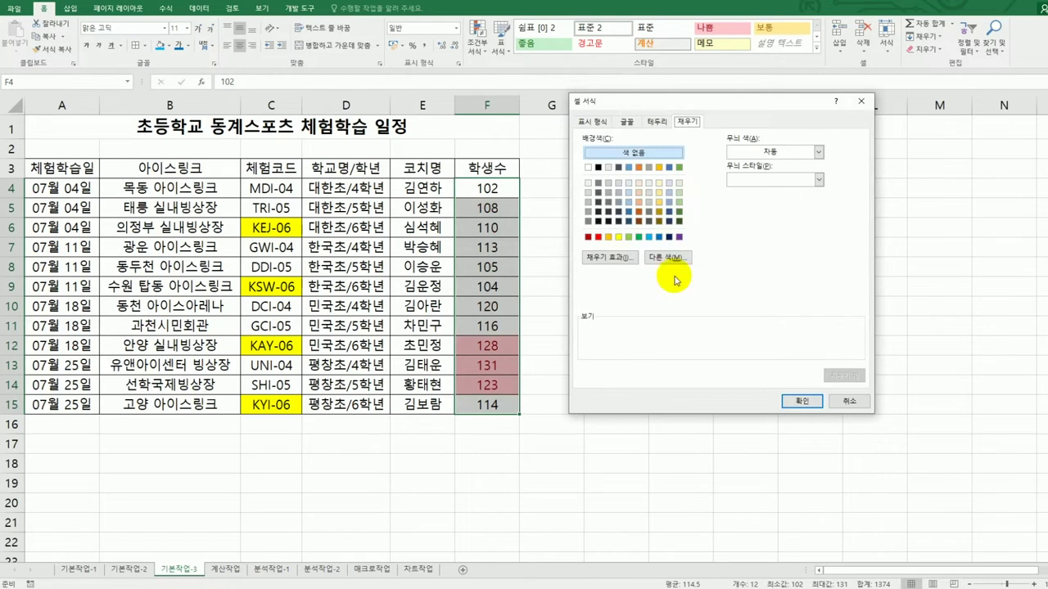
left_click(622, 128)
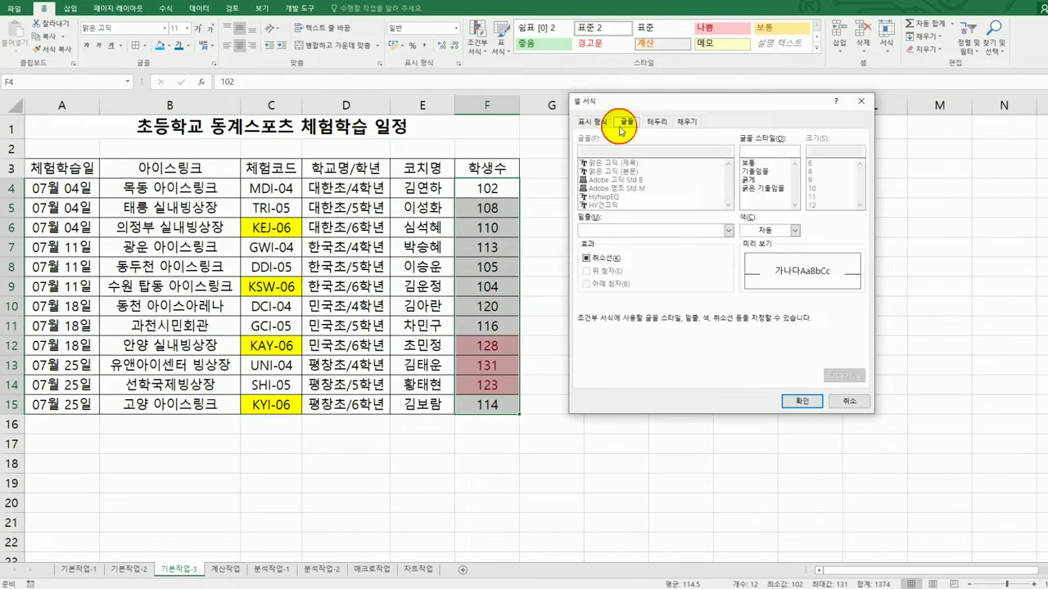
left_click(764, 189)
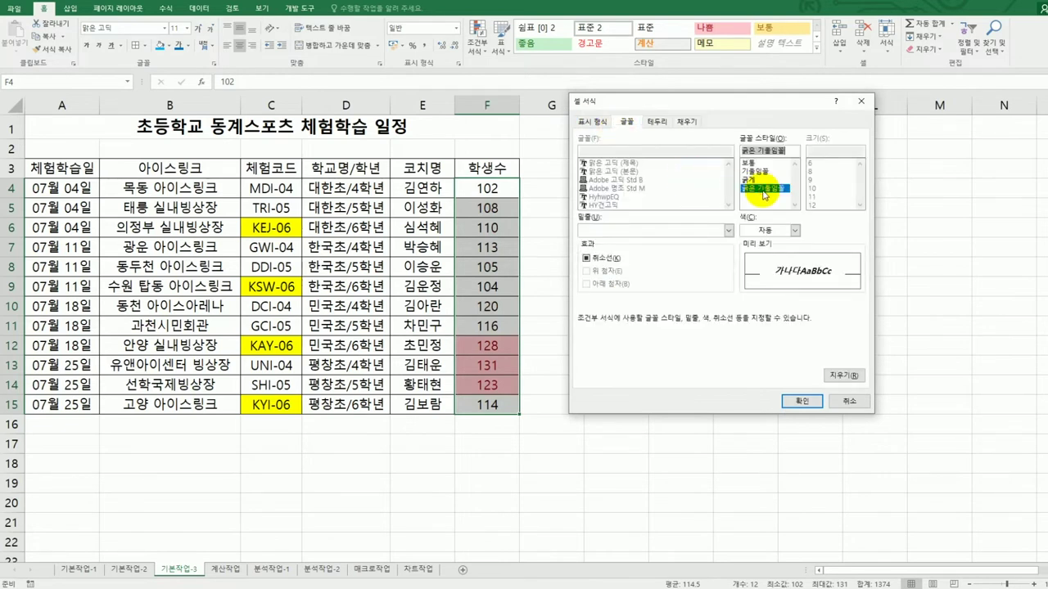
left_click(794, 231)
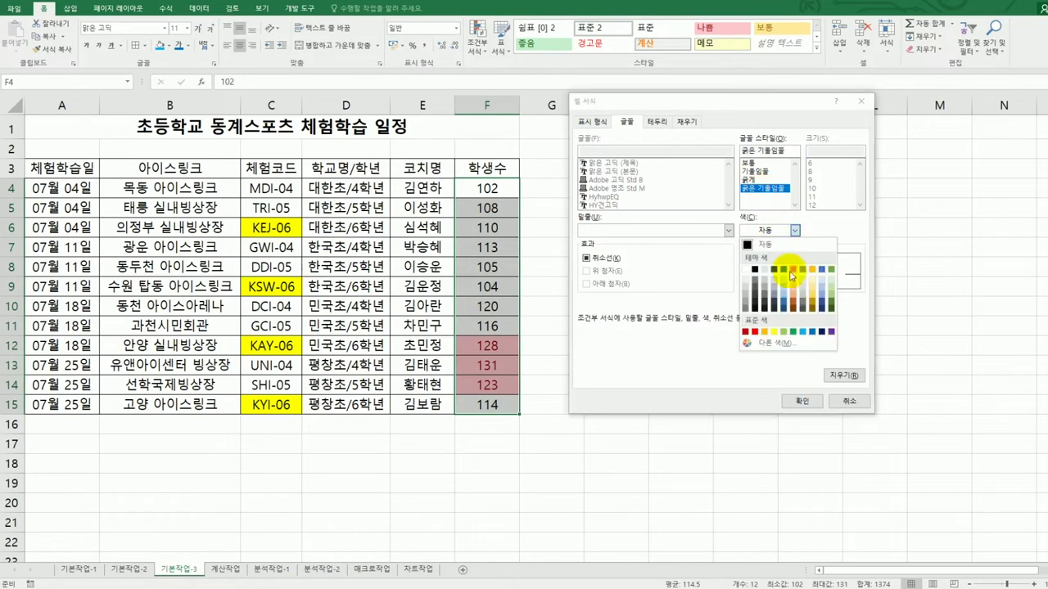
left_click(810, 332)
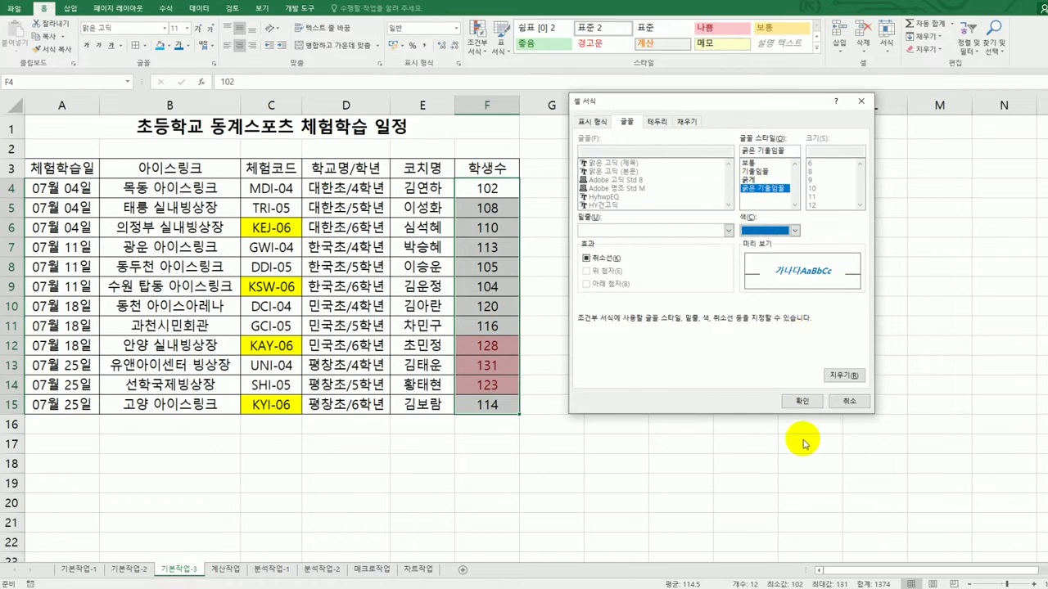
left_click(802, 401)
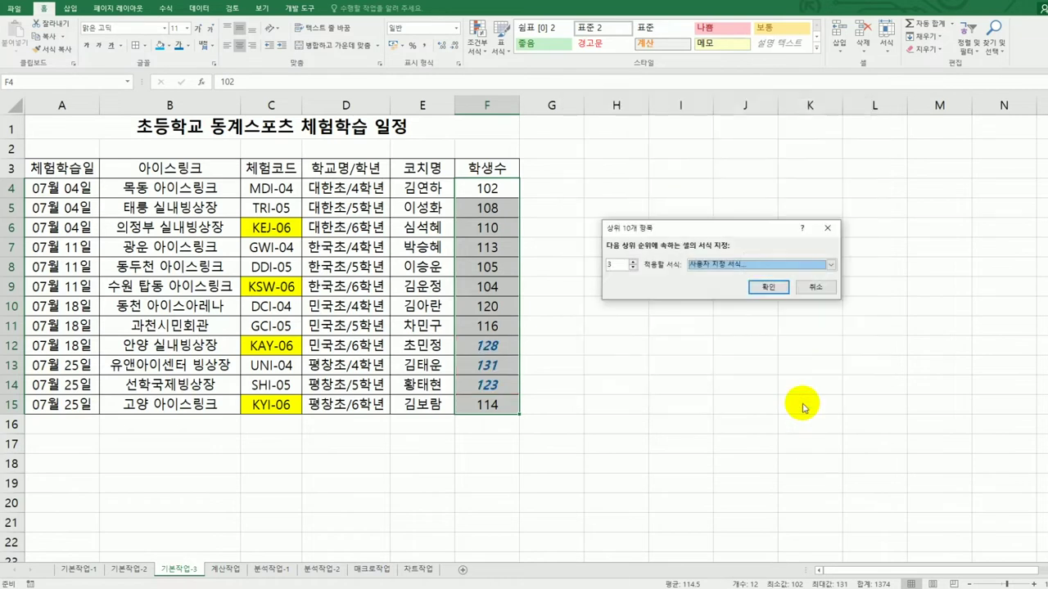
left_click(778, 287)
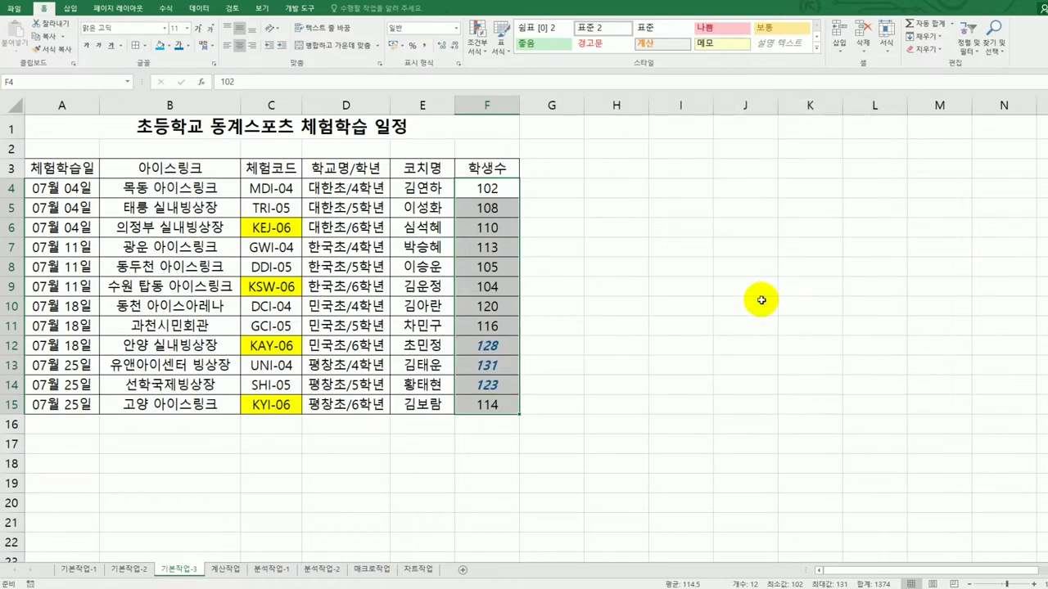
left_click(478, 41)
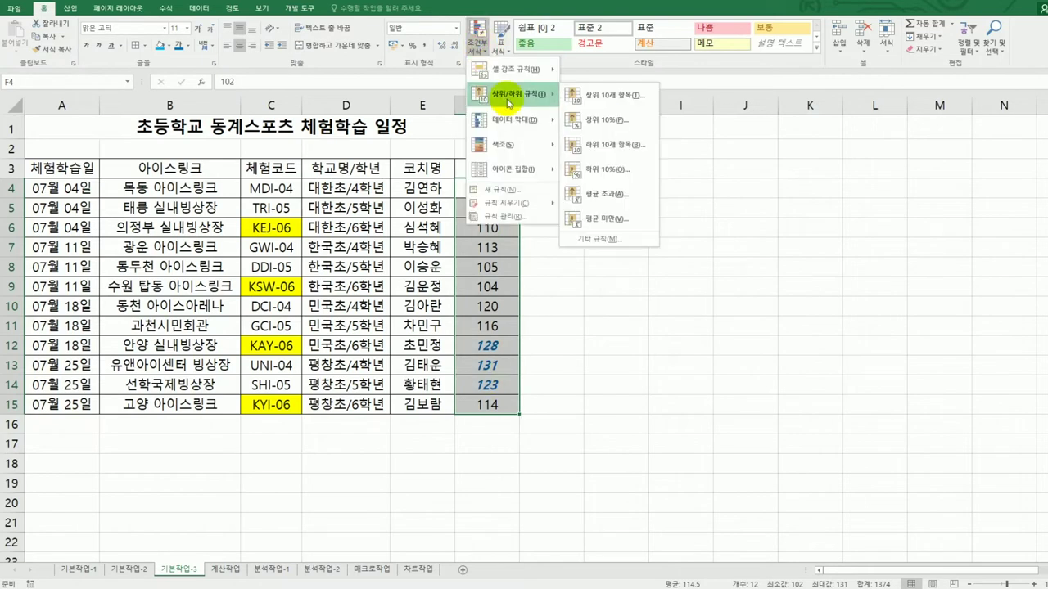
left_click(510, 191)
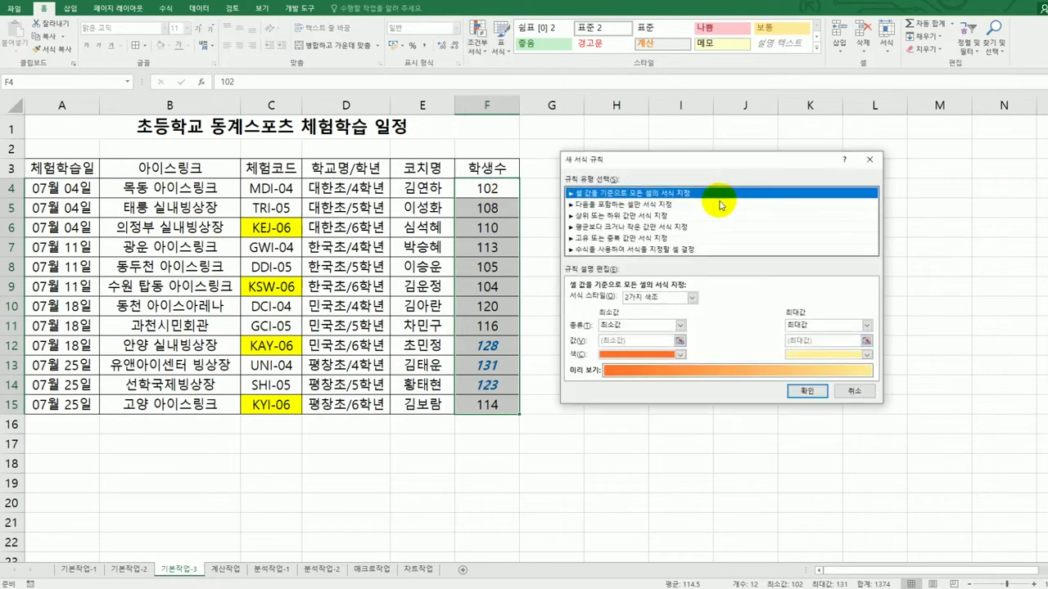
left_click(696, 218)
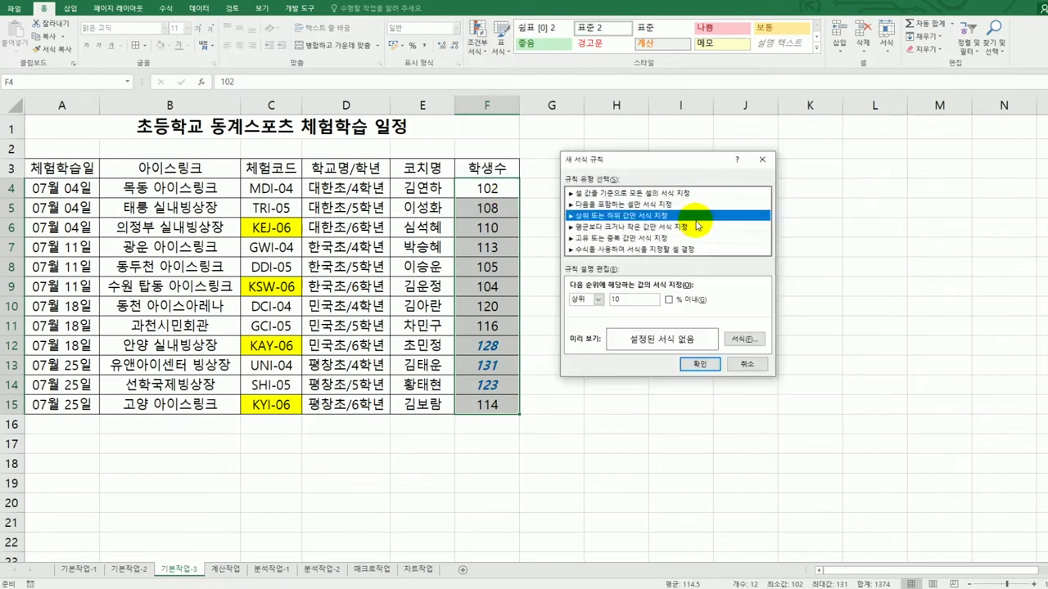
double_click(624, 298)
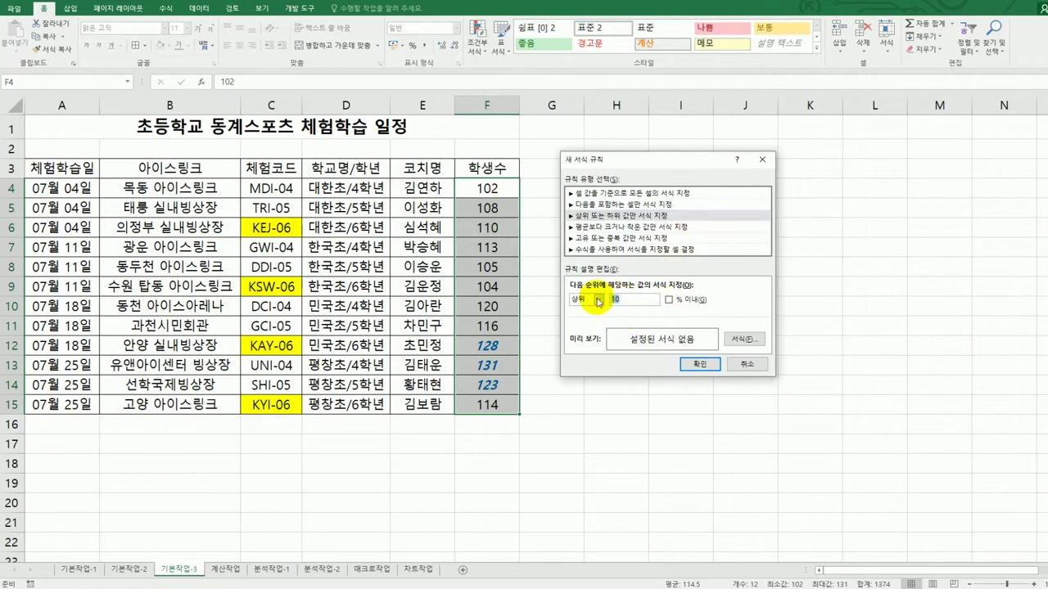
type("3")
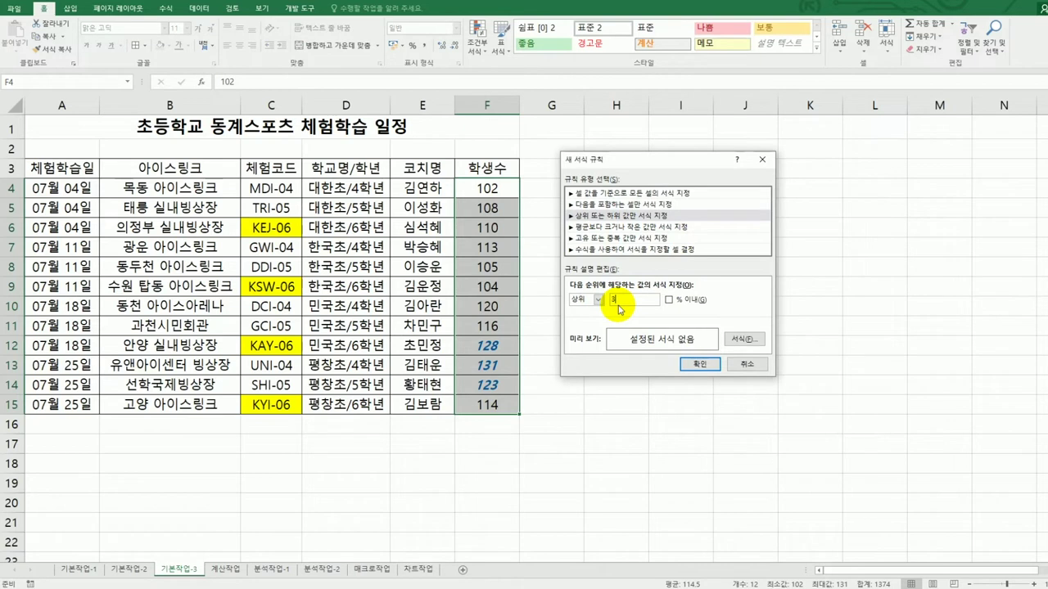
left_click(750, 363)
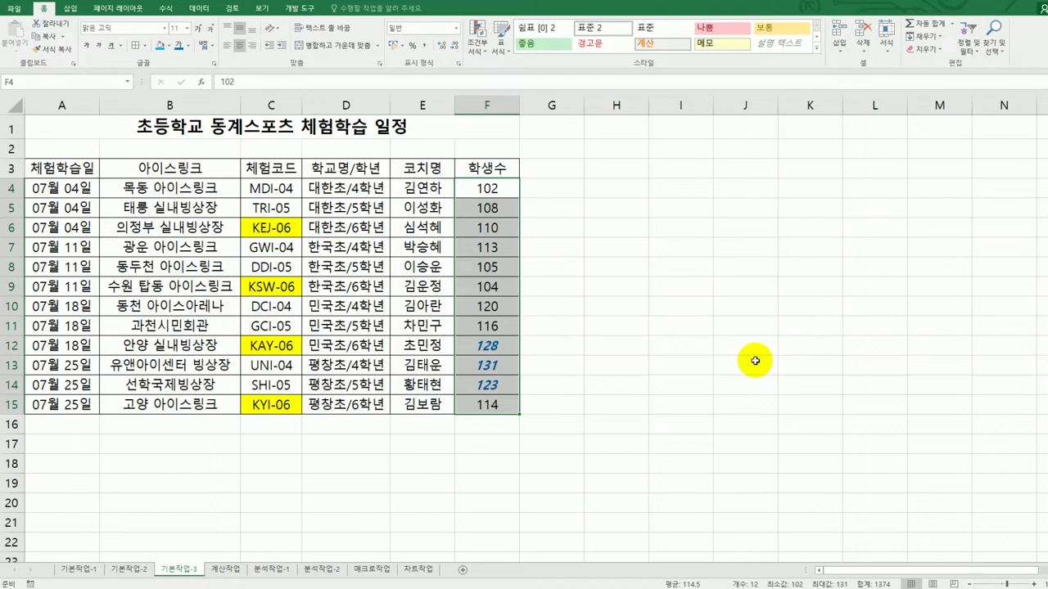
Delete the 상위 3 conditional formatting rule from the 학생수 cells F4:F15
left_click(482, 48)
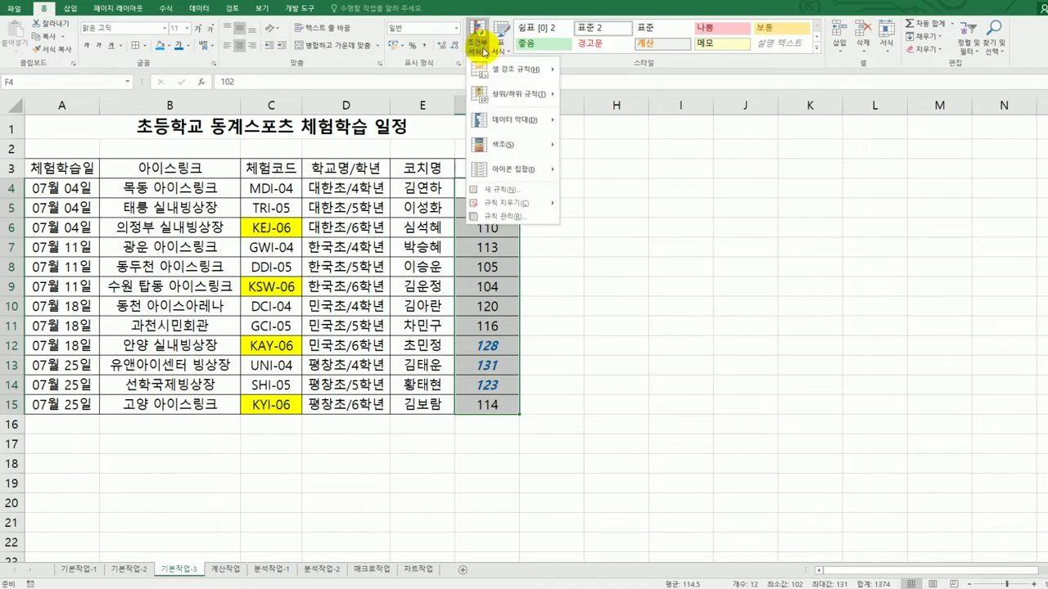
left_click(501, 216)
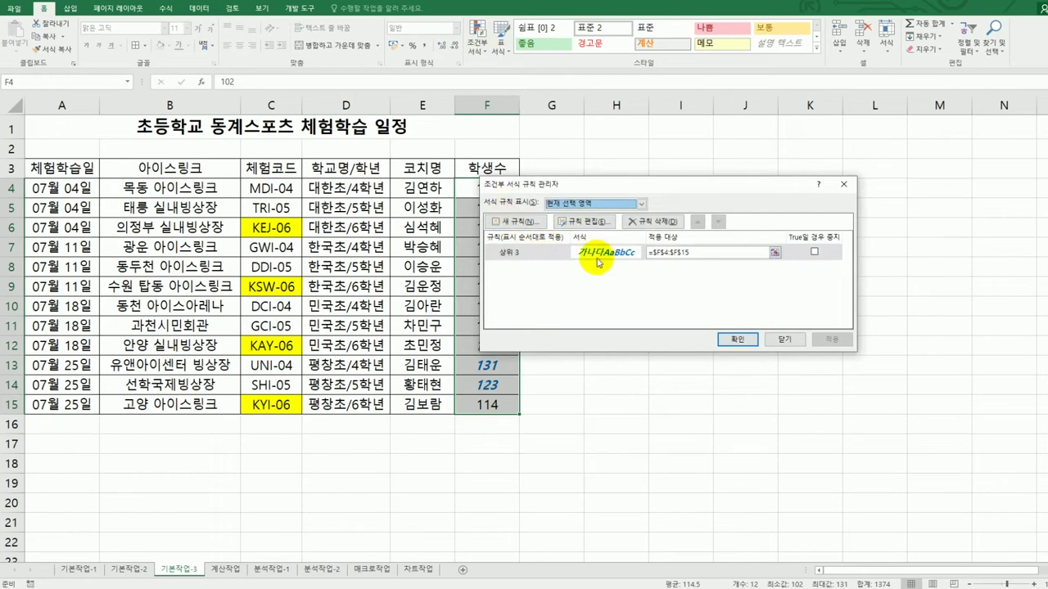
left_click(599, 260)
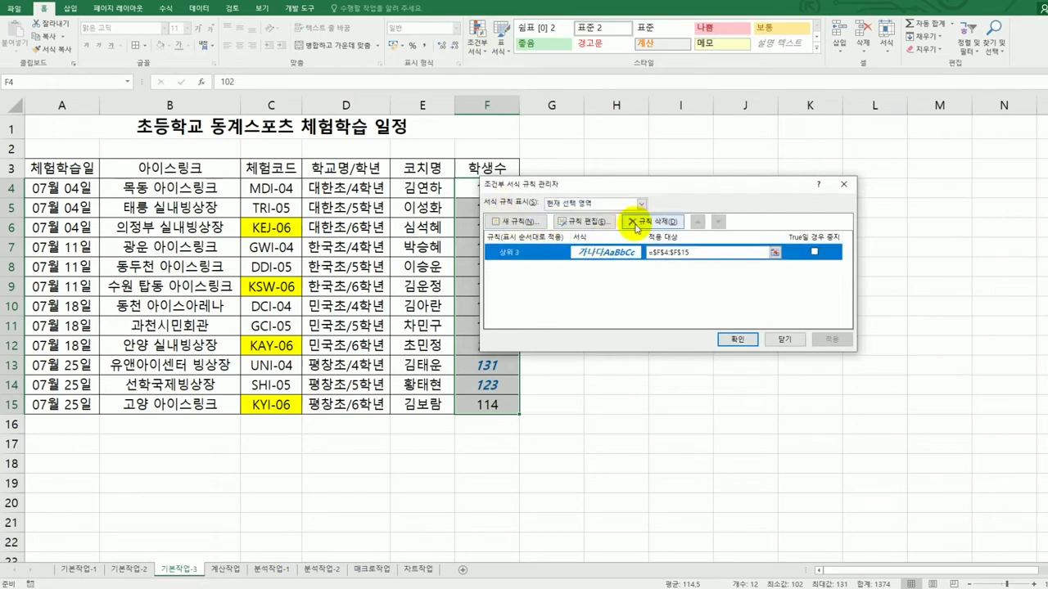
left_click(636, 223)
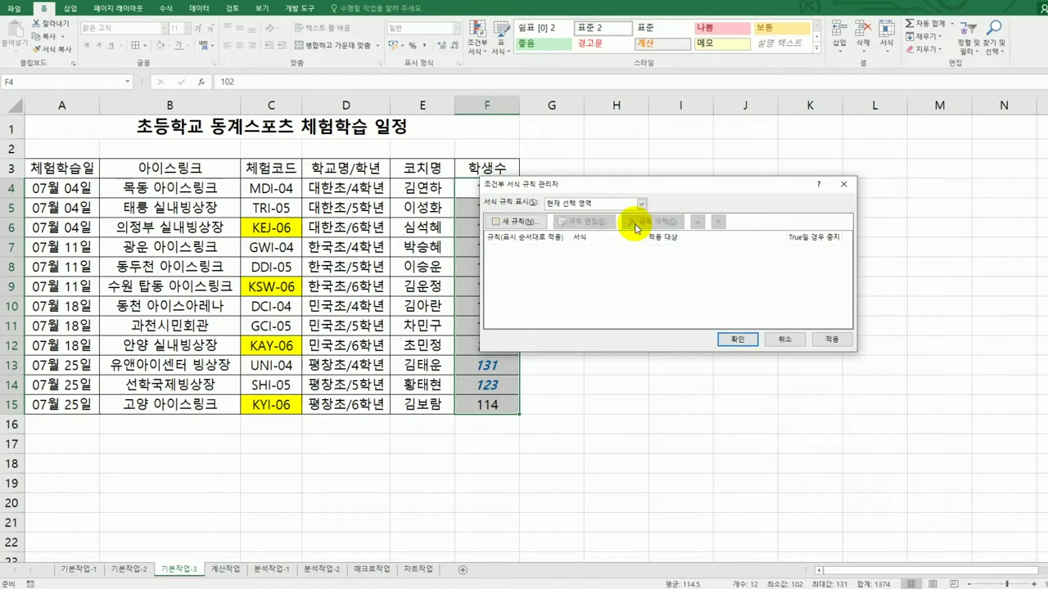
left_click(735, 341)
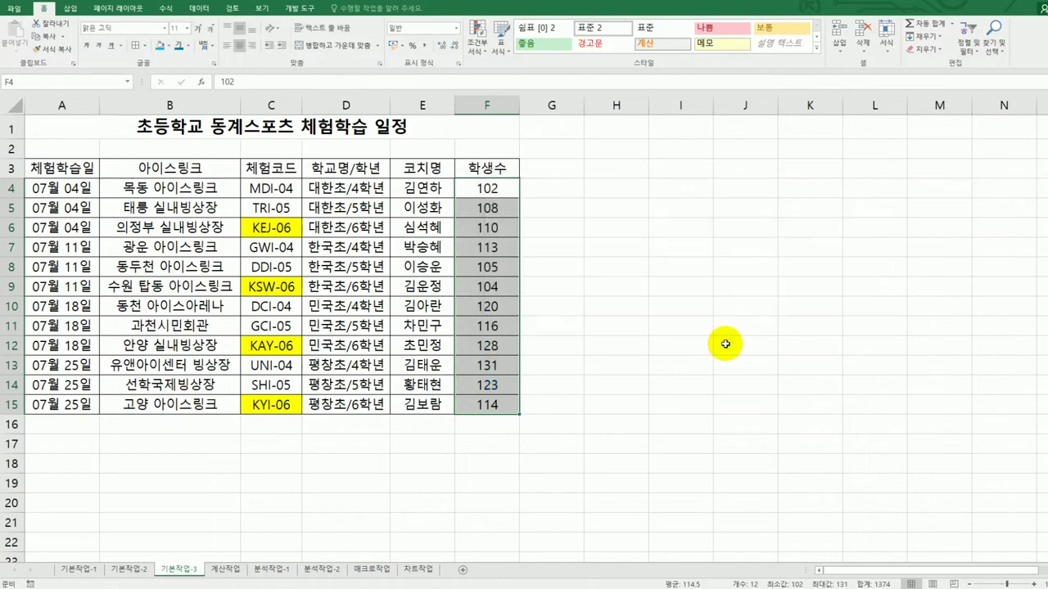
Create a new formatting rule for the 학생수 cells of type 상위 또는 하위 값만 서식 지정, with 상위 rank 3
left_click(477, 37)
mouse_move(484, 99)
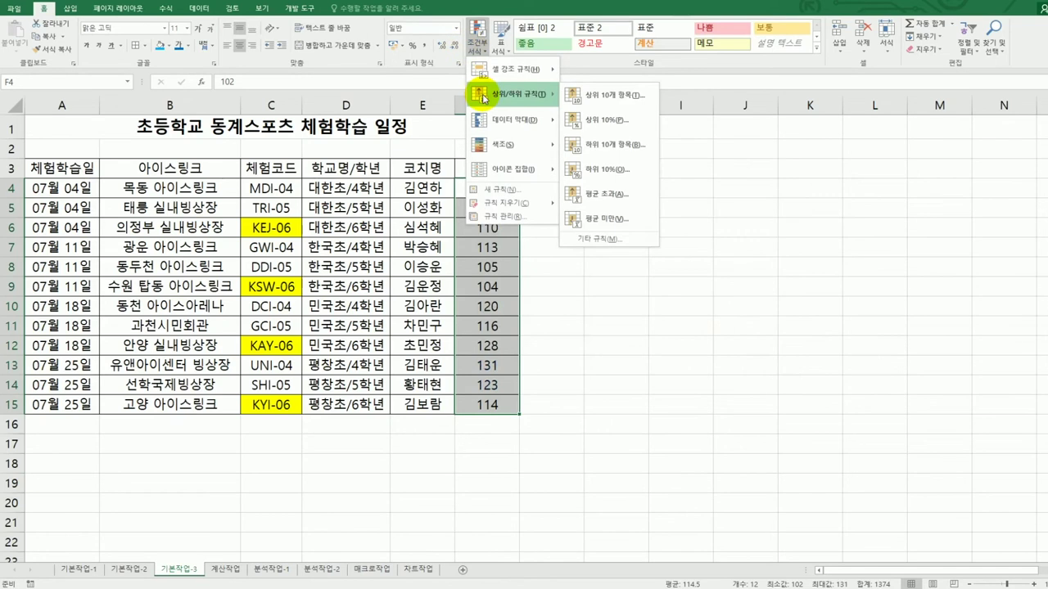
left_click(506, 190)
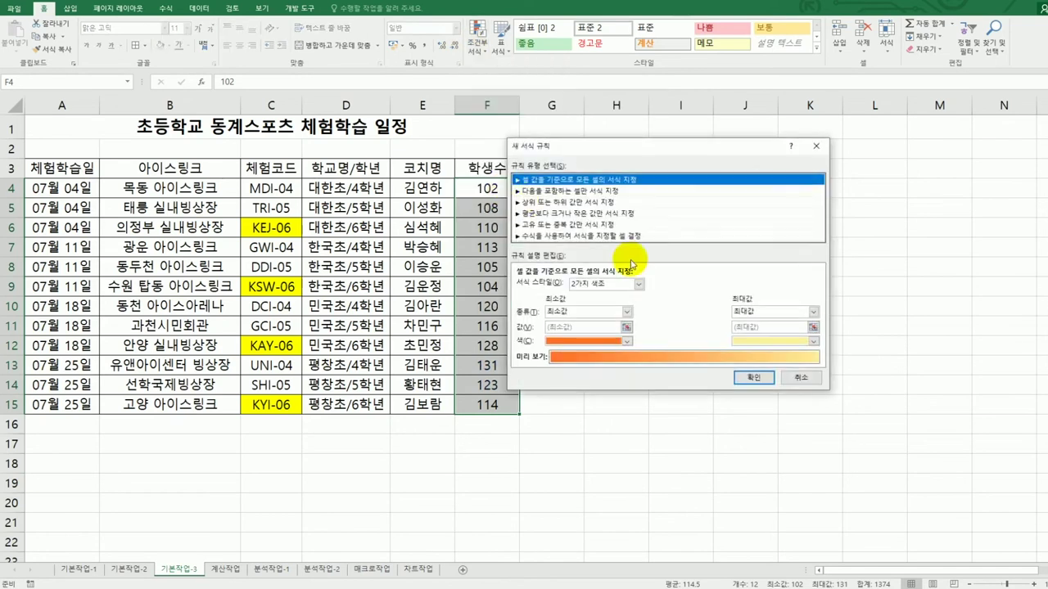
left_click(568, 202)
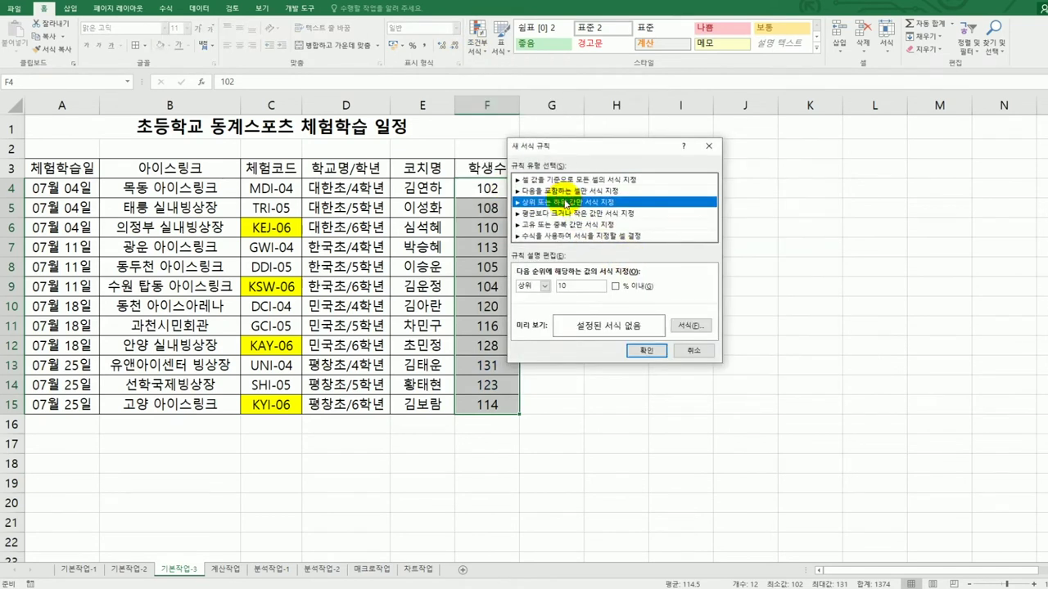
double_click(593, 289)
type("3")
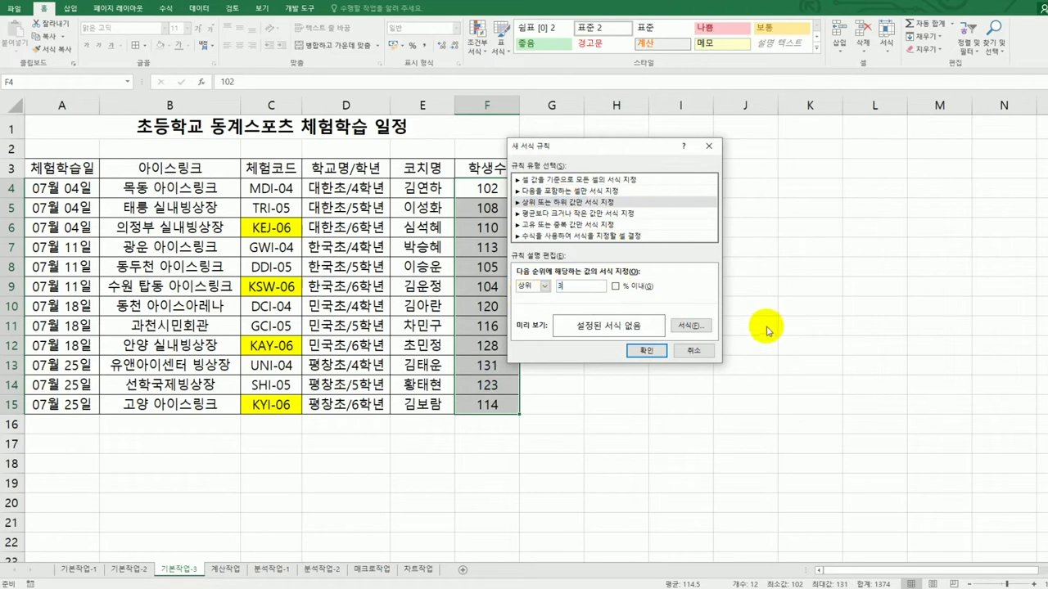
Give the new top 3 rule a 굵은 기울임꼴 (bold italic) font in standard blue and apply it to the 학생수 cells
left_click(704, 325)
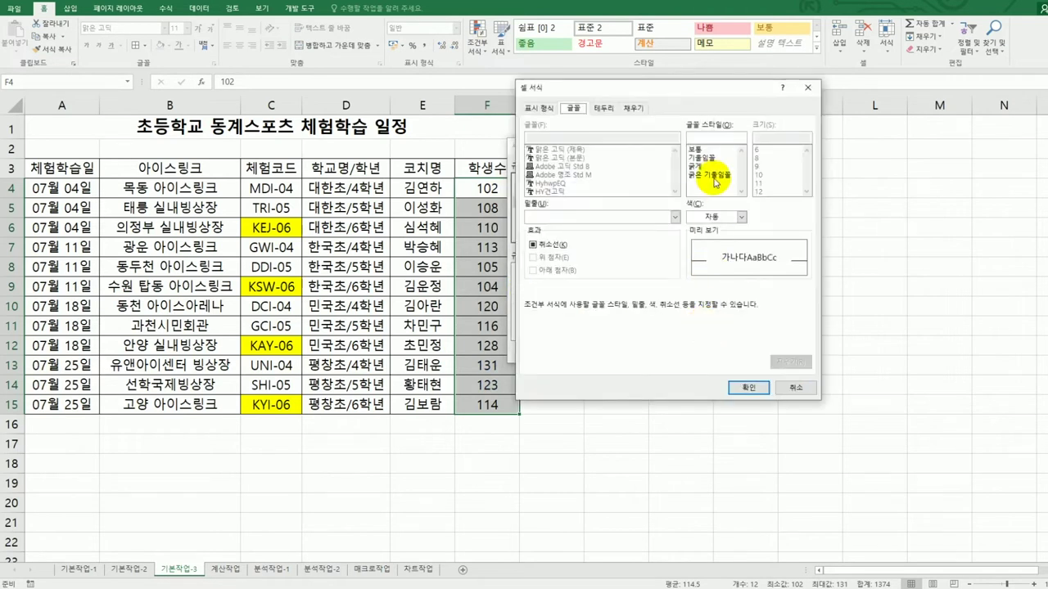
left_click(713, 175)
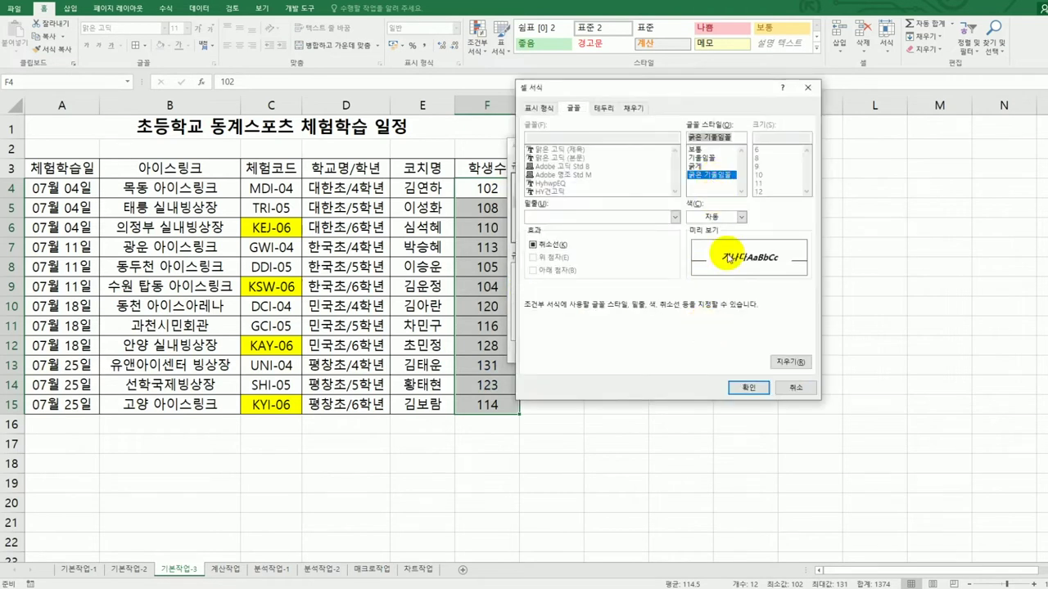
left_click(740, 217)
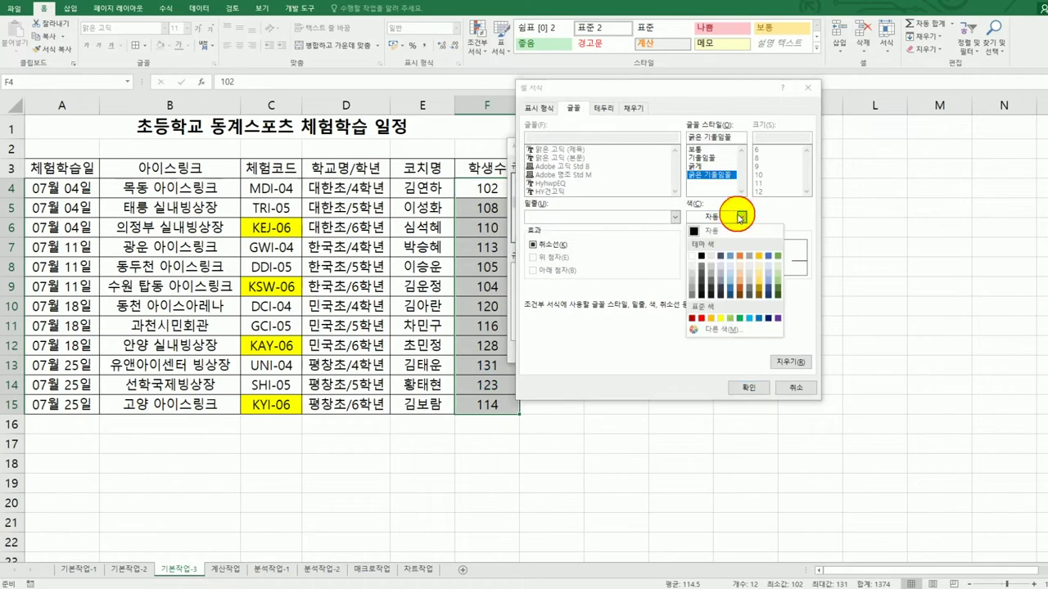
left_click(759, 318)
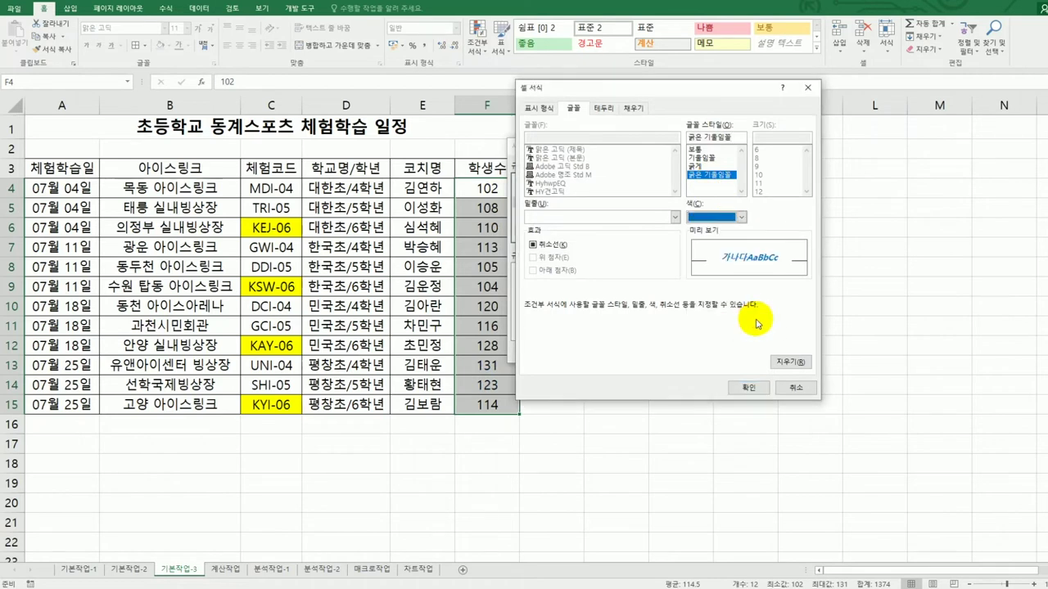
left_click(750, 393)
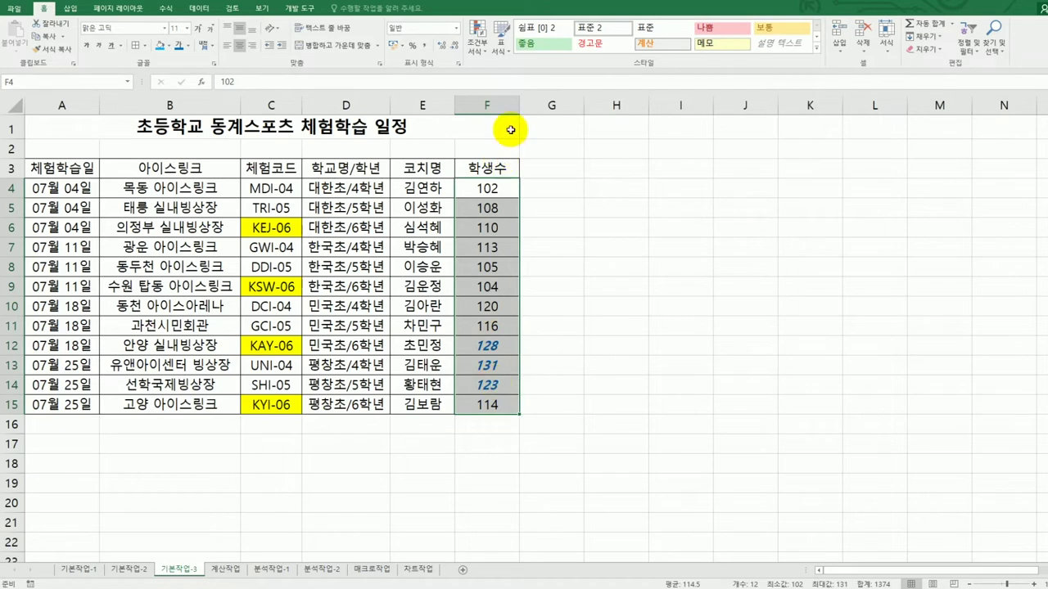
Review the conditional formatting rules set on the 학생수 cells, leaving them as they are, and deselect the range
left_click(477, 37)
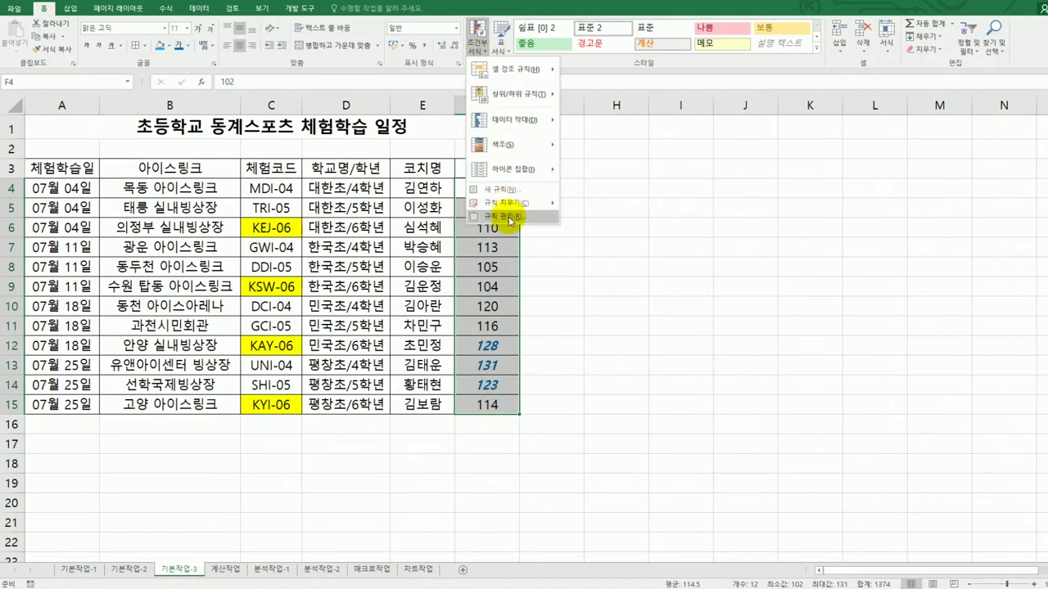
left_click(506, 216)
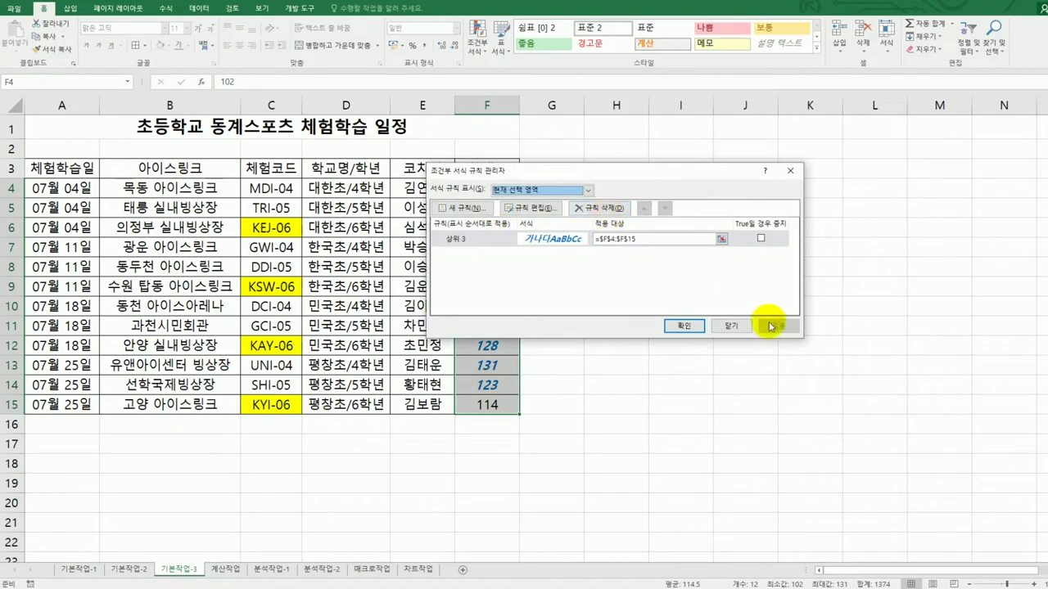
left_click(741, 330)
left_click(745, 344)
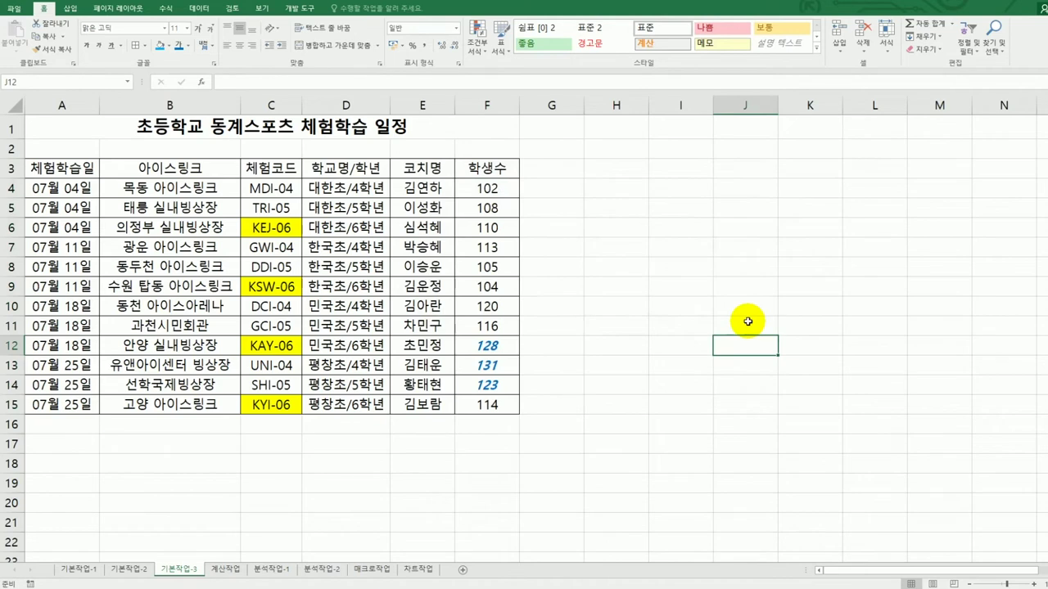
On the 계산작업 sheet, enter =PROPER(C3) in cell E3 of the 여자 컬링 순위 table
left_click(241, 570)
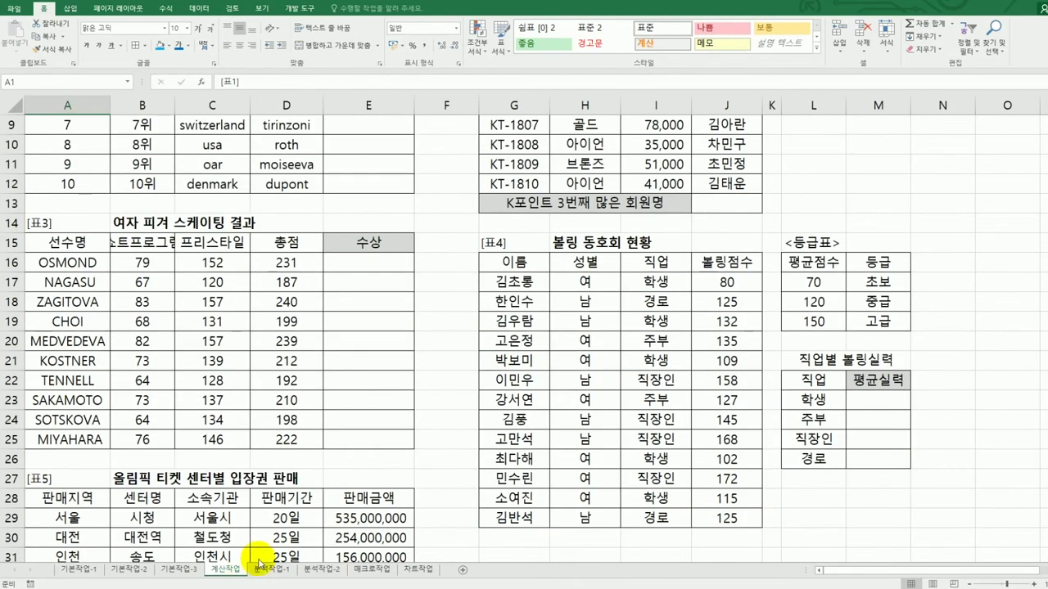
scroll(413, 463, "up", 3)
left_click(362, 167)
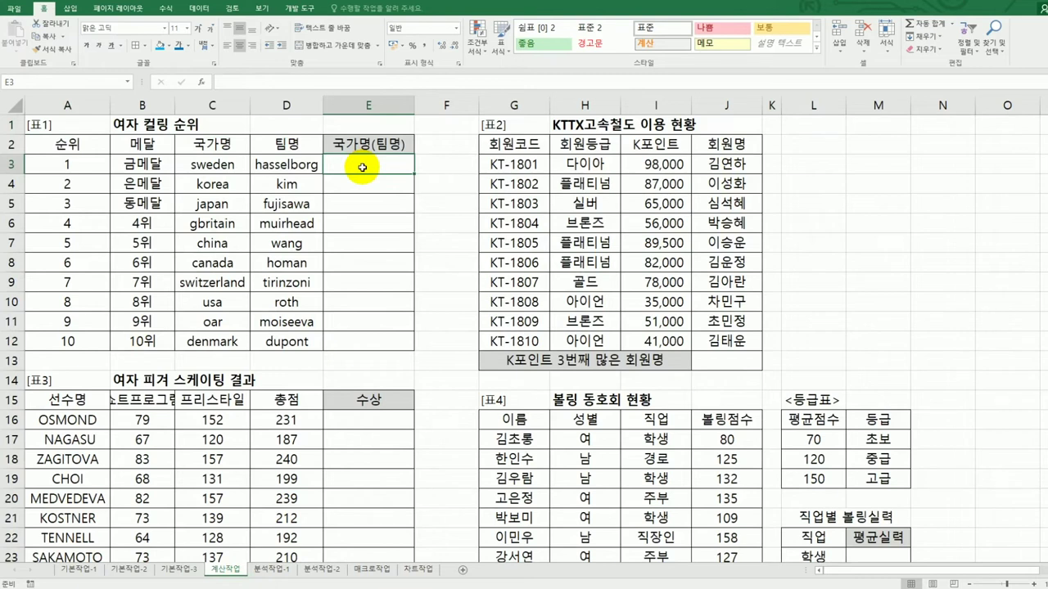
type("=")
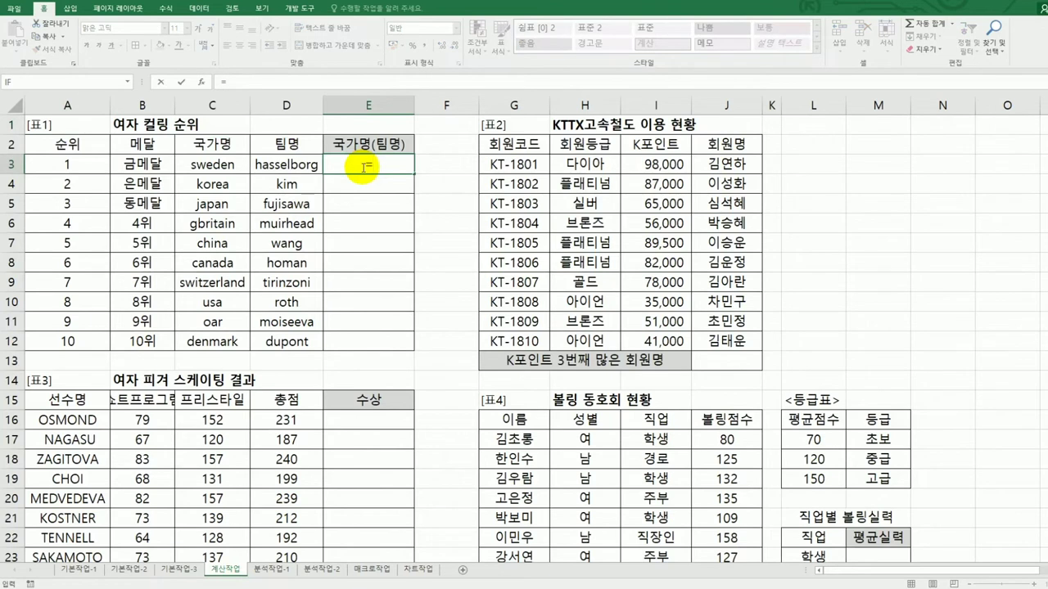
type("pr")
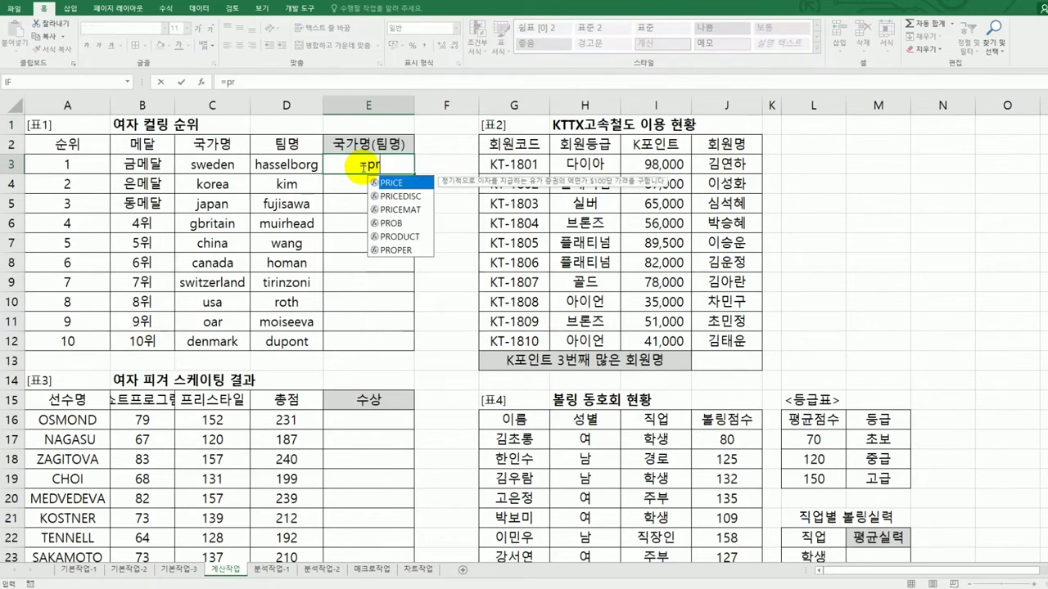
double_click(398, 250)
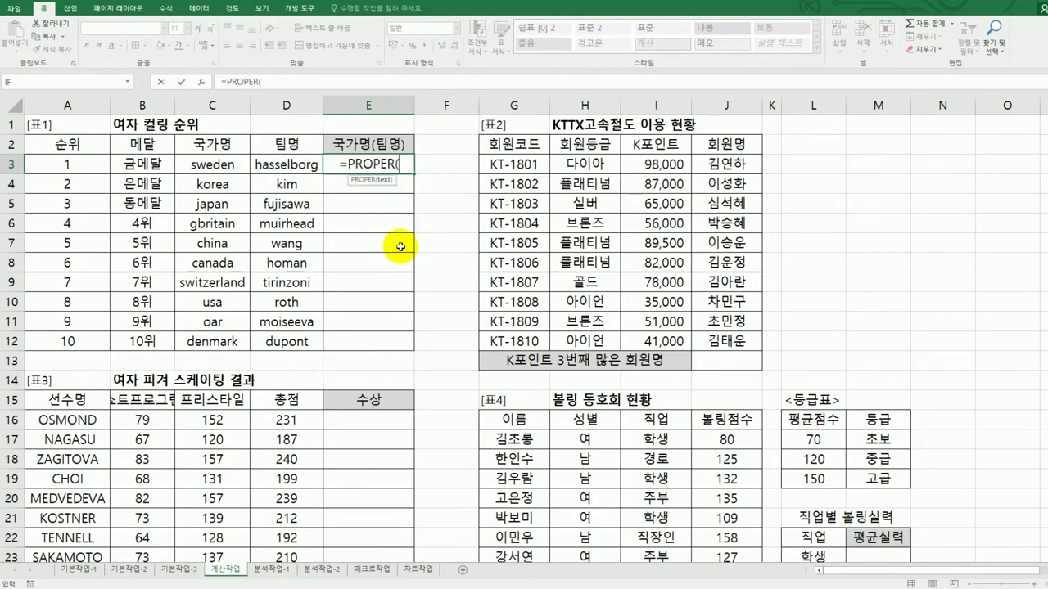
left_click(225, 165)
type(")")
key("Return")
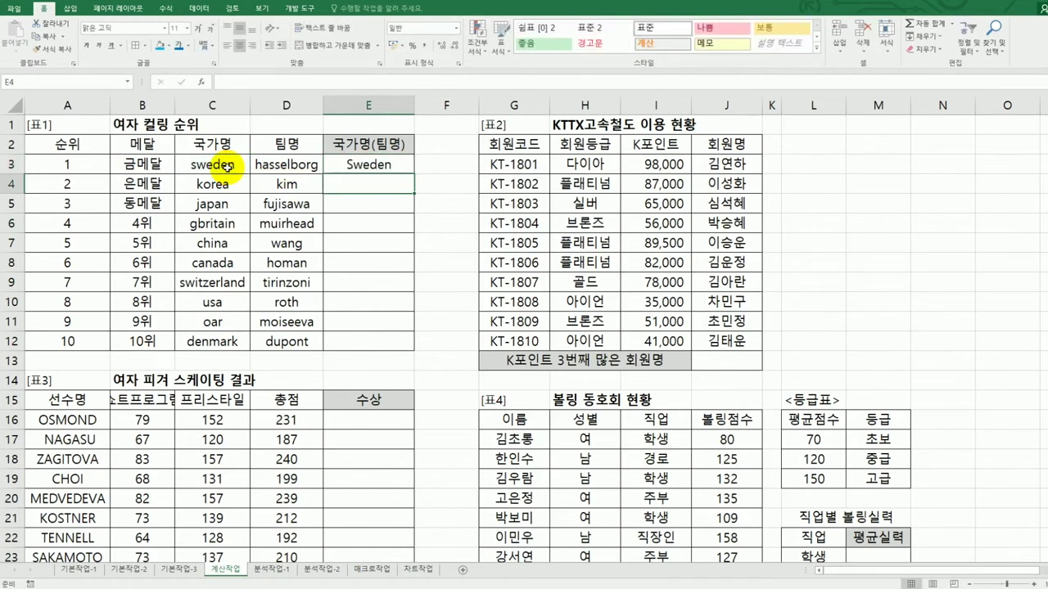
Extend the formula in E3 with the upper-case team name in parentheses, making it =PROPER(C3)&"("&UPPER(D3)&")"
left_click(347, 164)
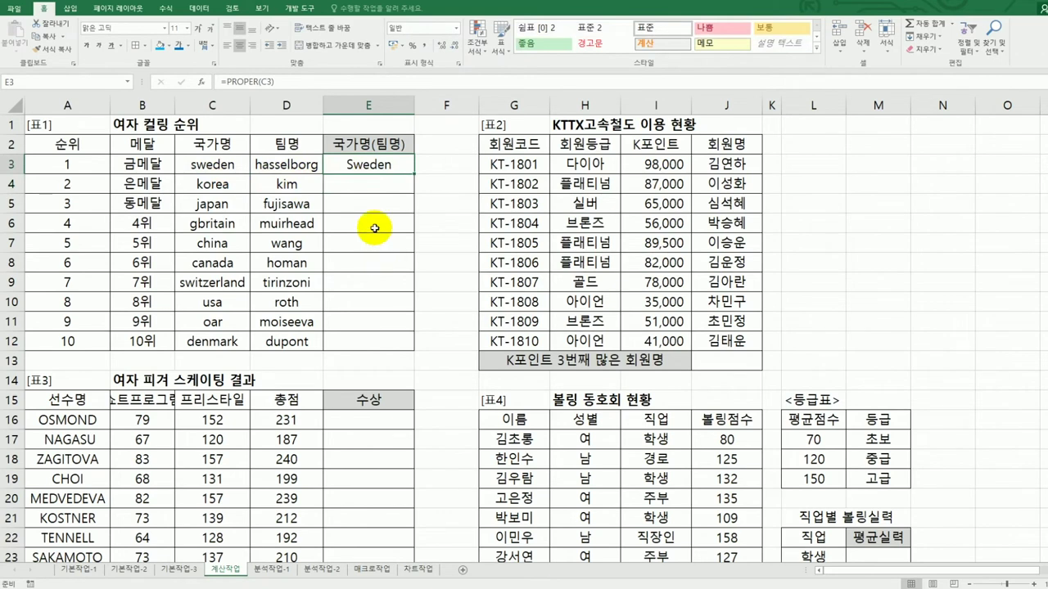
double_click(385, 166)
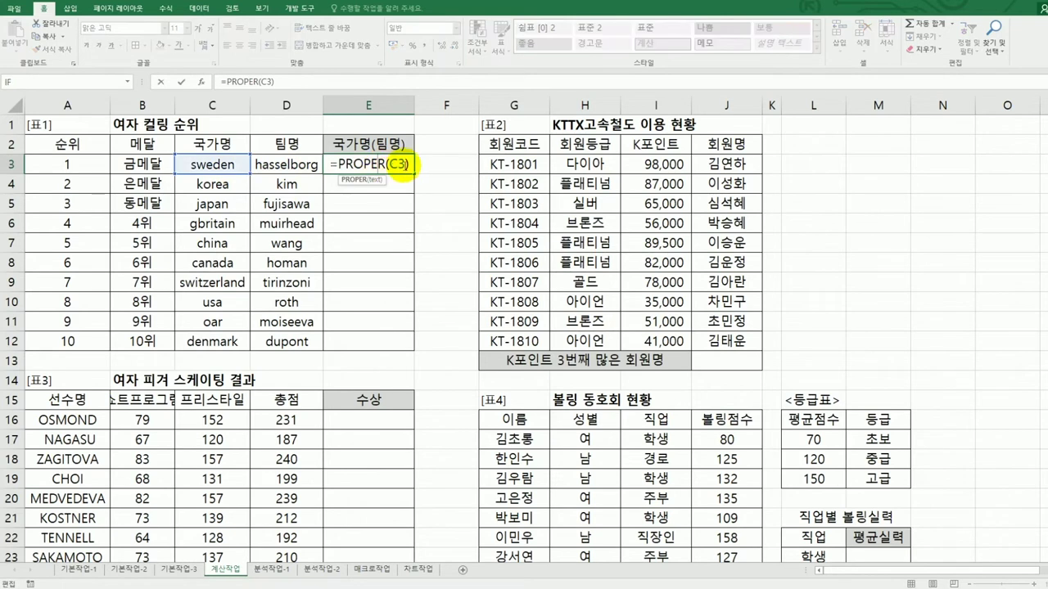
left_click(410, 164)
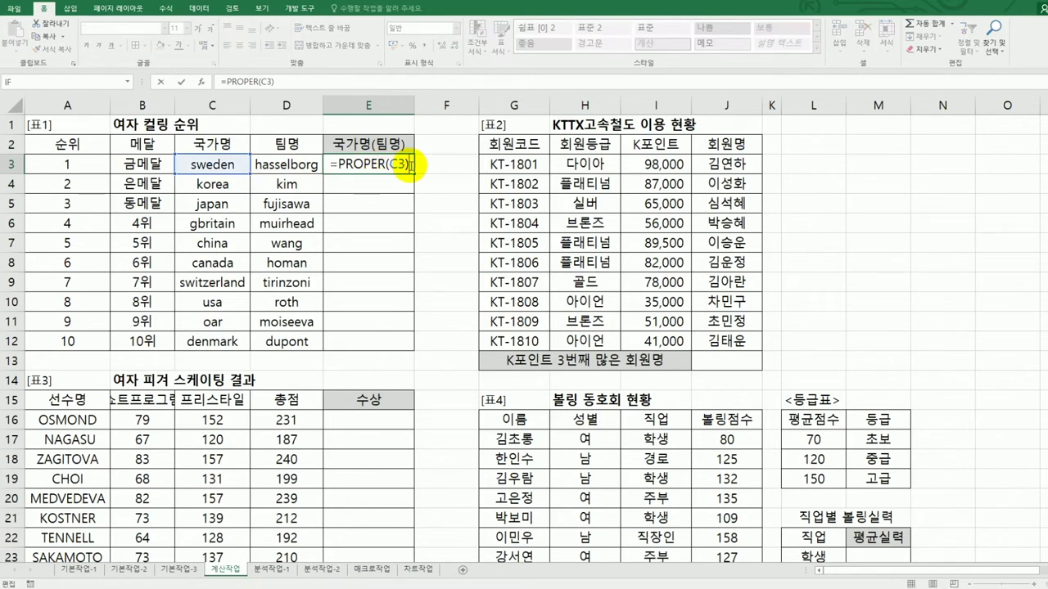
type("&\"(")
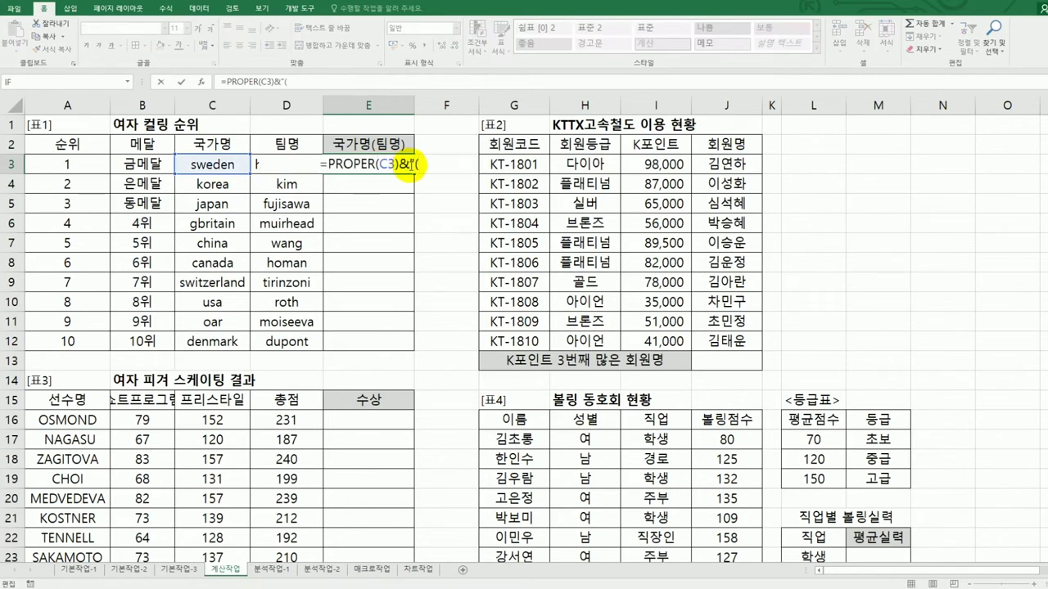
type("\"")
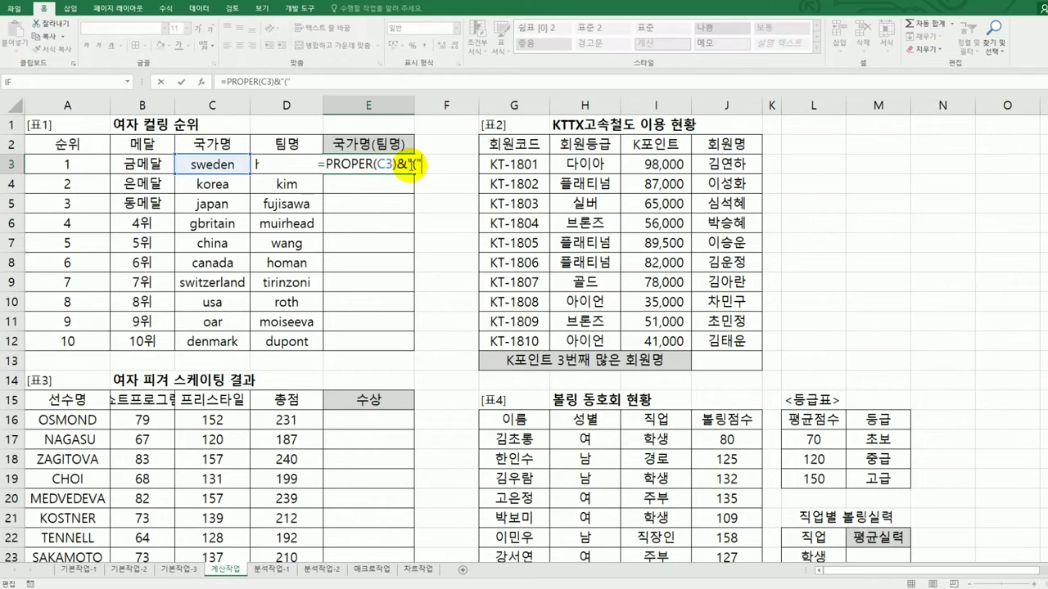
type("&")
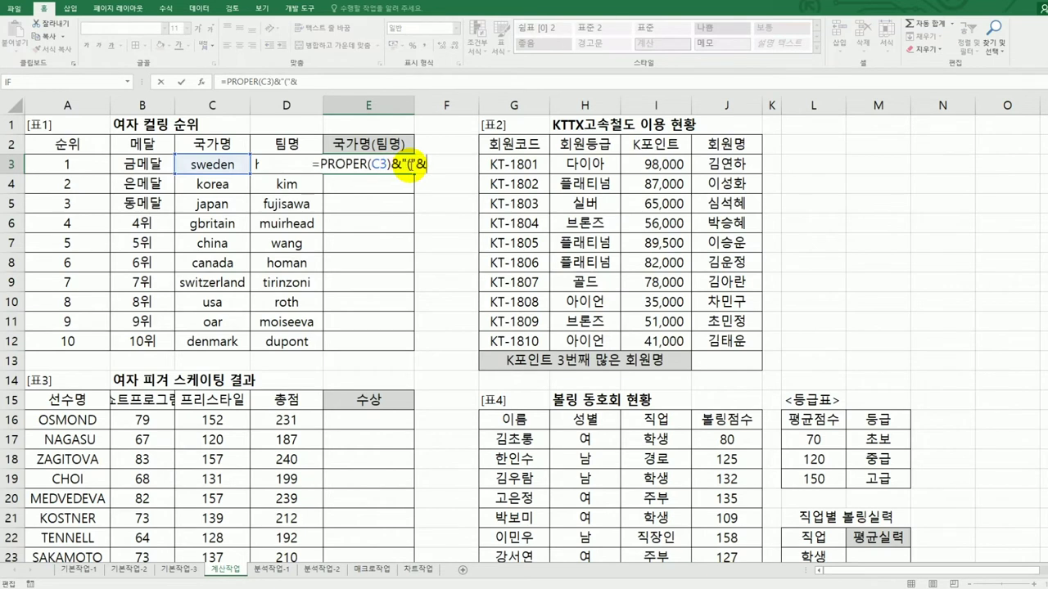
type("upp")
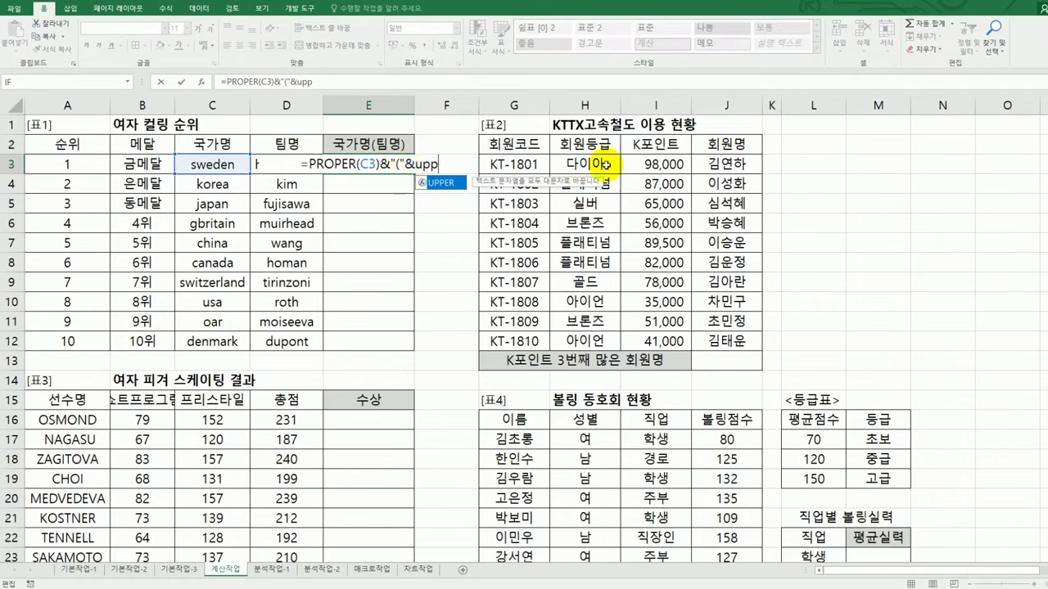
double_click(437, 182)
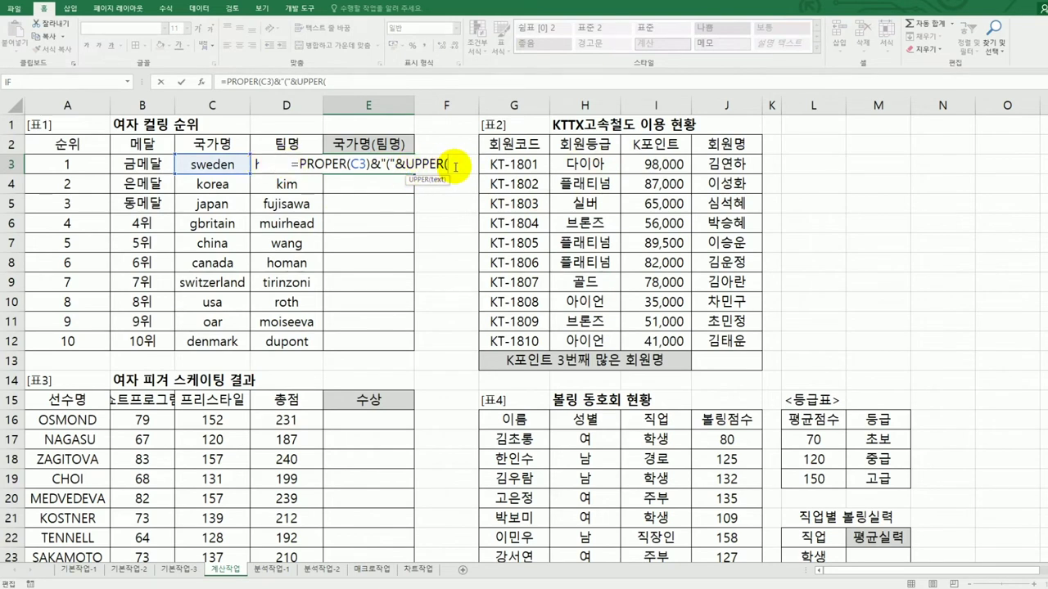
type("d3")
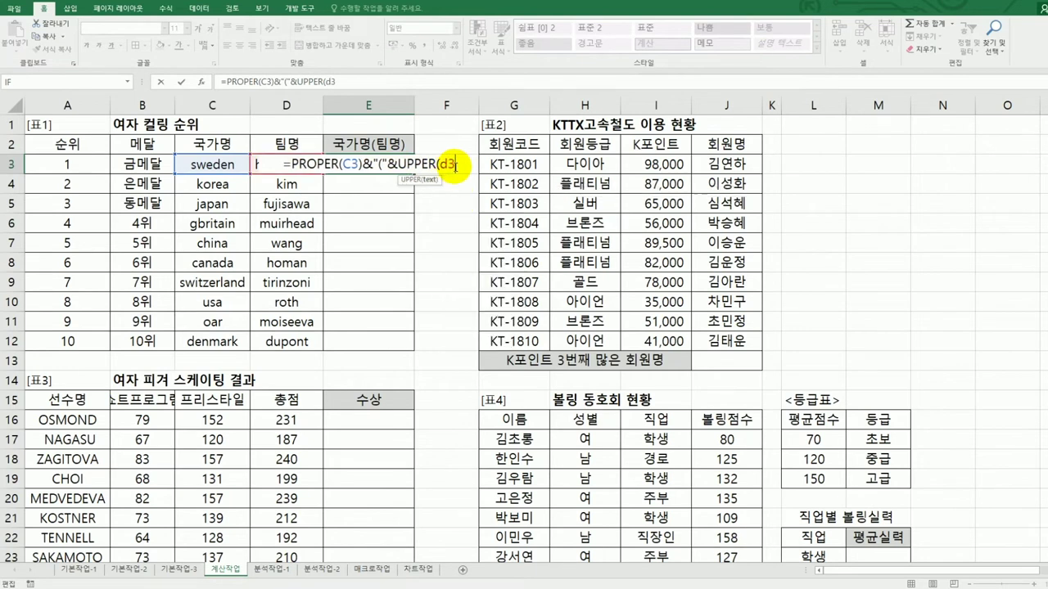
type(")")
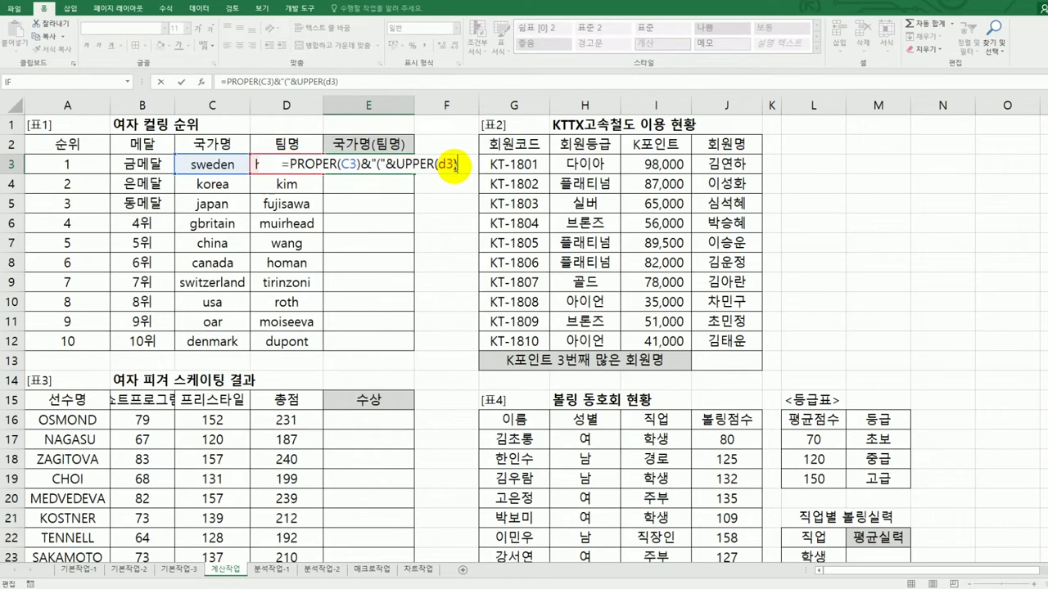
type("&\")\"")
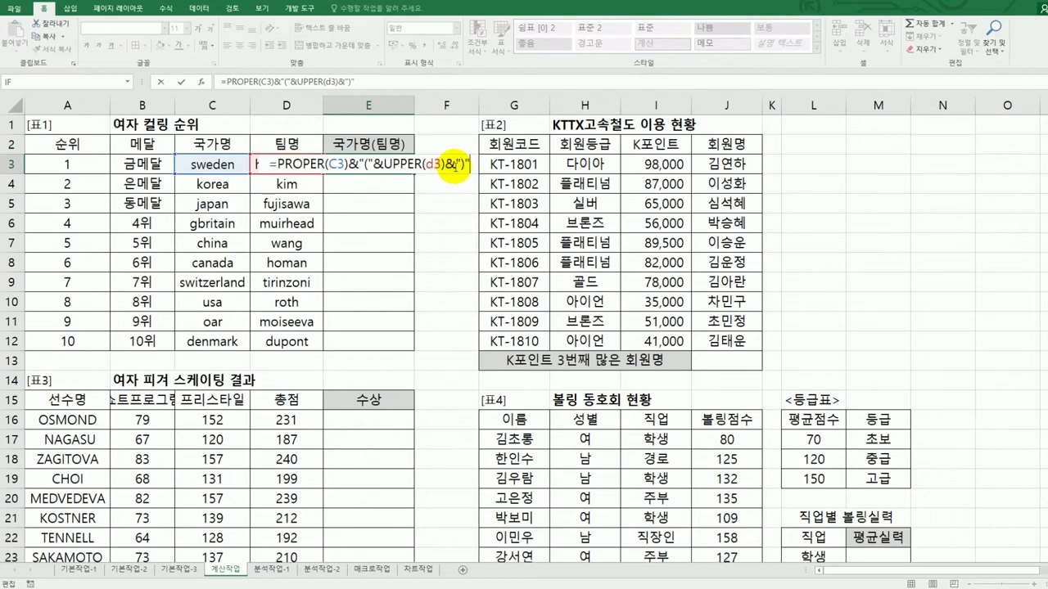
key("ctrl+Return")
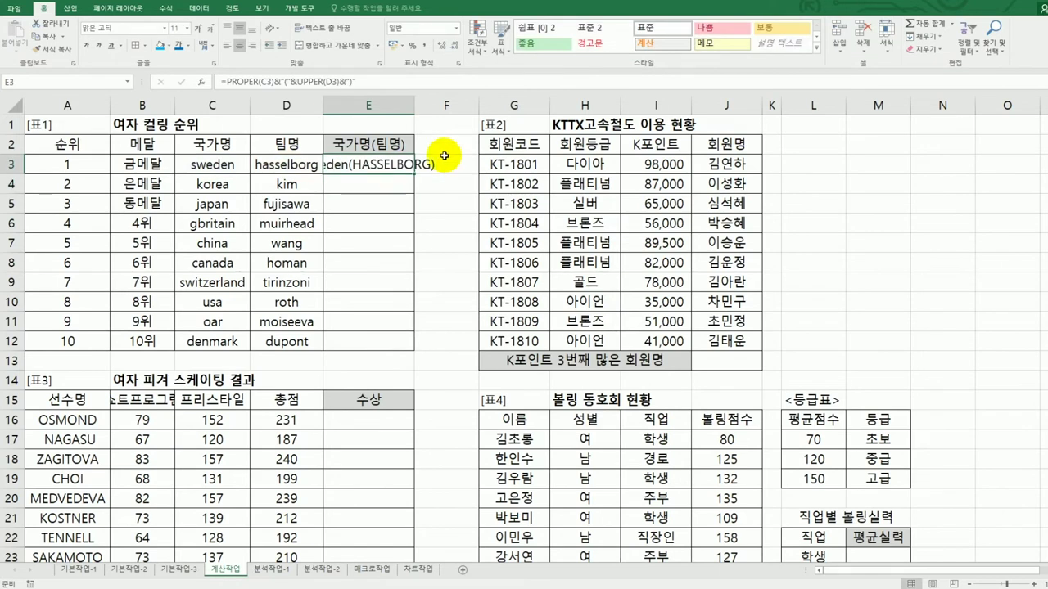
Widen column E to fit the combined names and fill the E3 formula down through E12 of the 여자 컬링 순위 table
left_click_drag(411, 104, 483, 104)
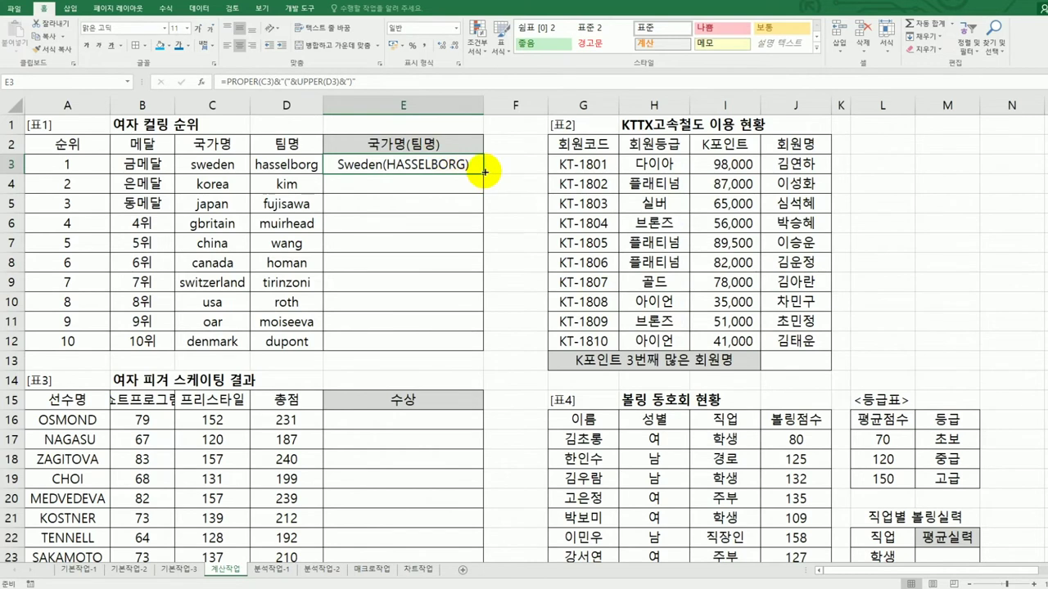
left_click_drag(484, 174, 478, 347)
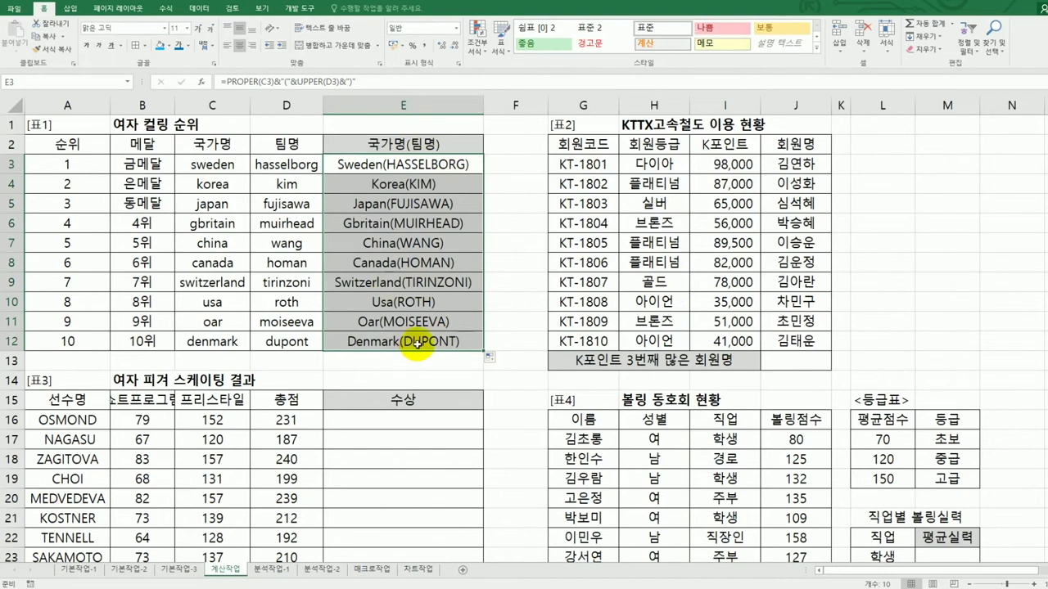
left_click(417, 343)
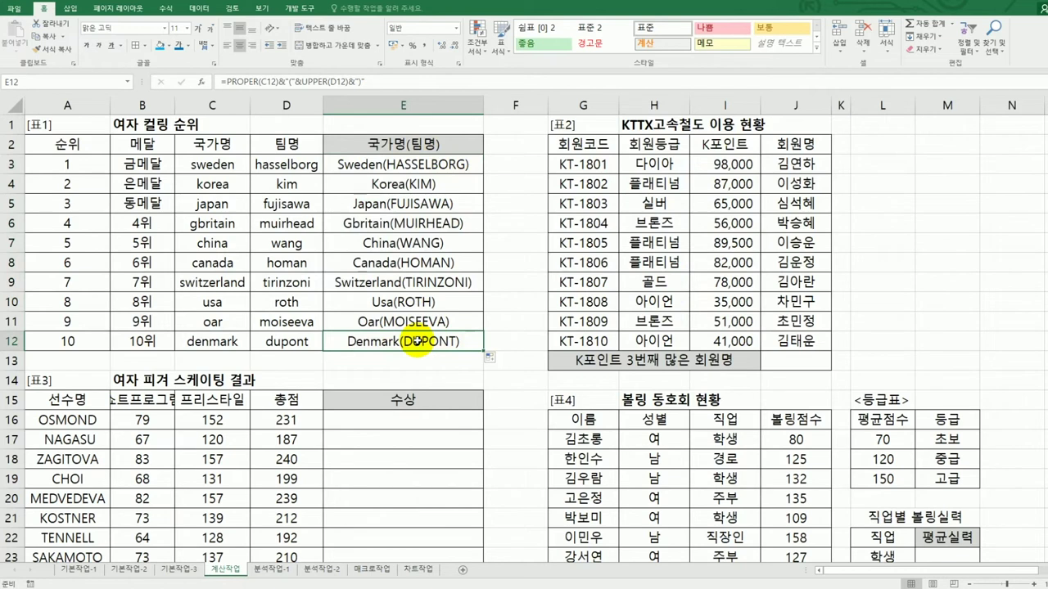
Enter =LARGE(I3:I12,3) in J13 to get the third-highest K포인트 in the KTTX고속철도 이용 현황 table
left_click(782, 361)
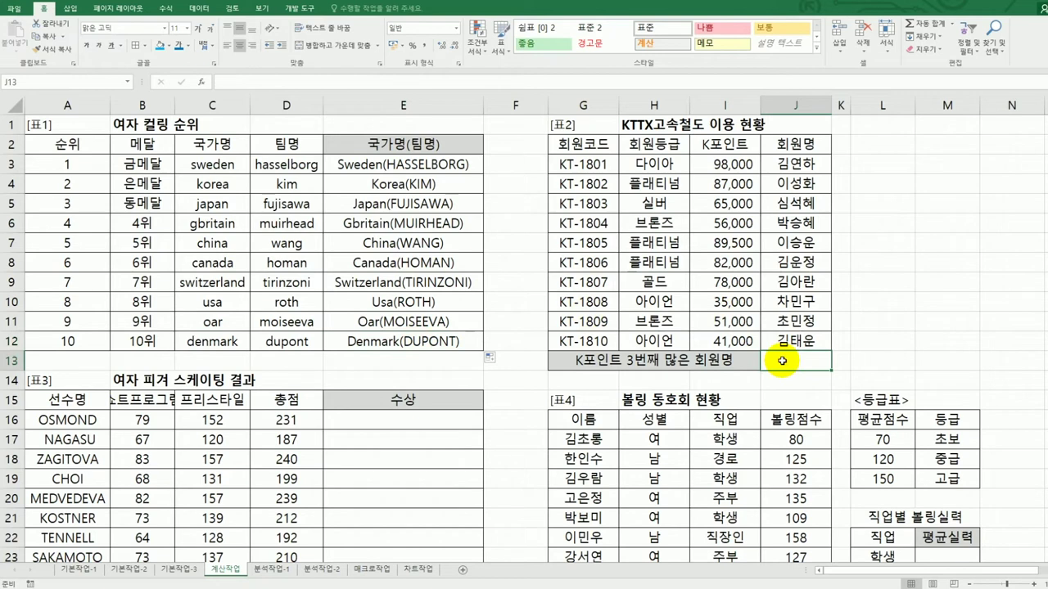
type("=")
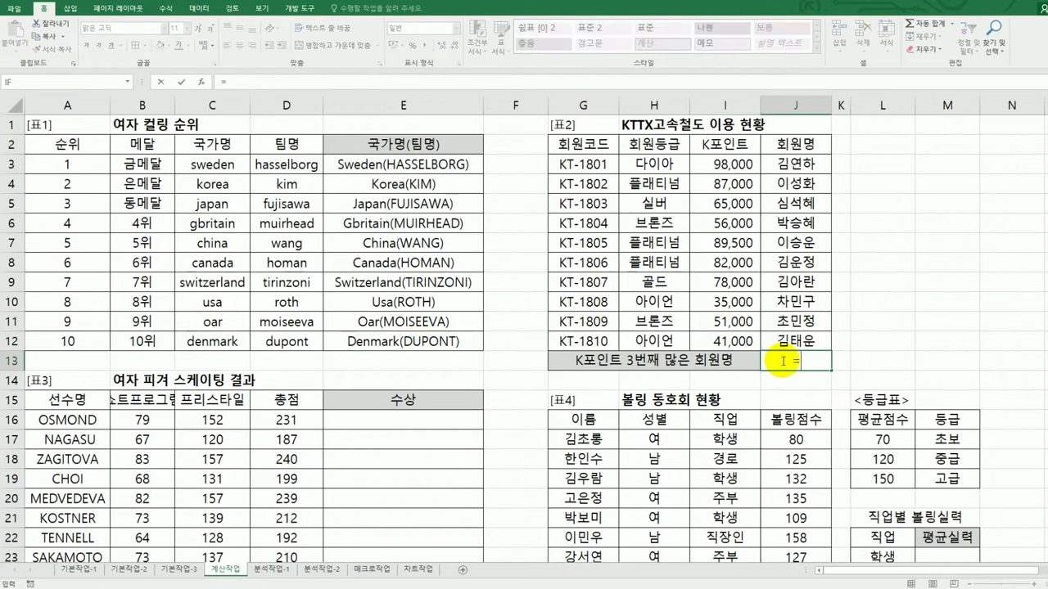
type("l")
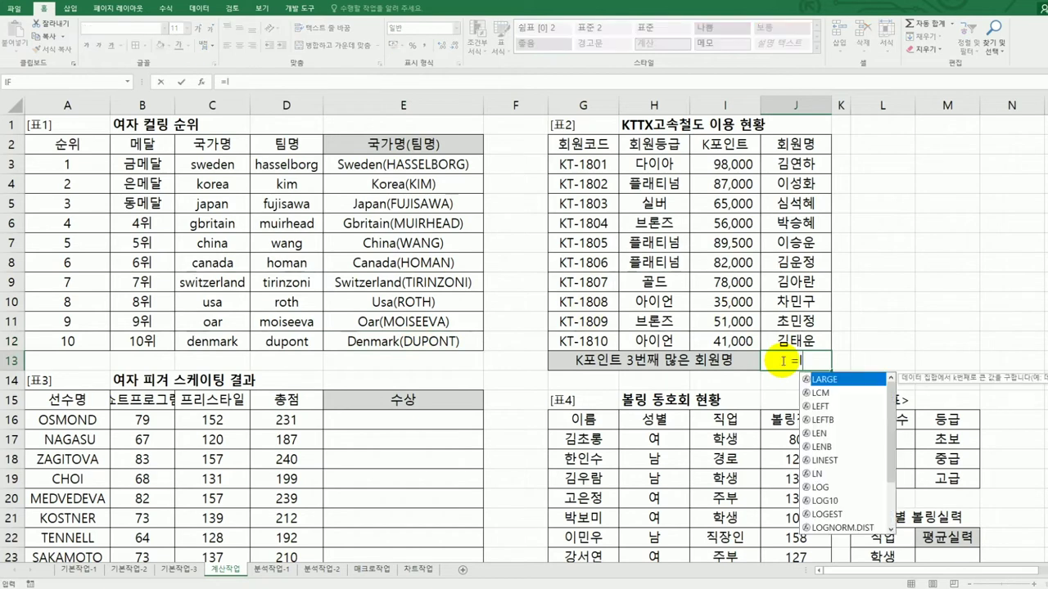
double_click(842, 389)
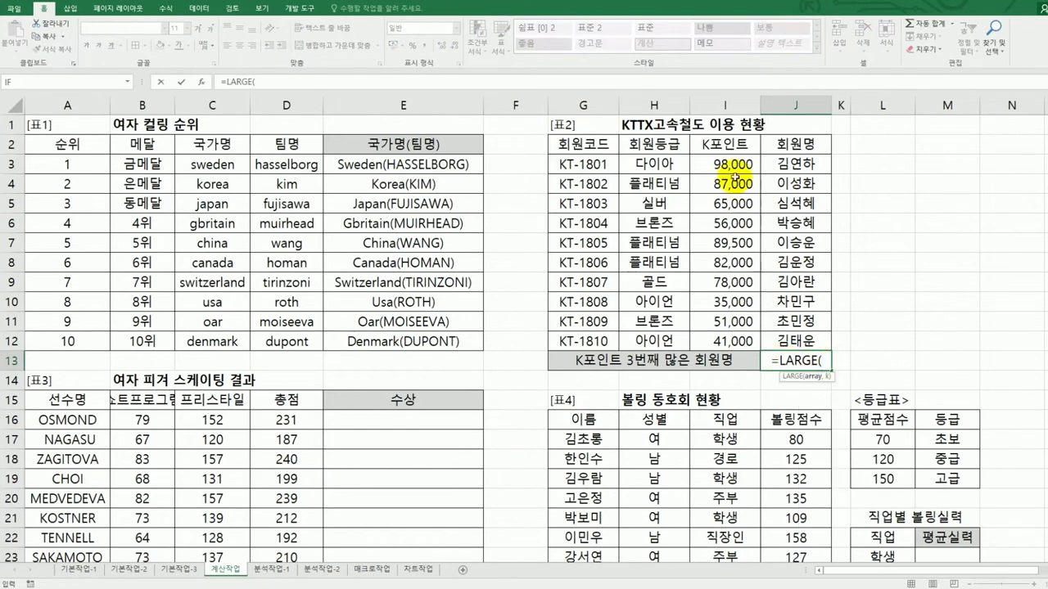
left_click_drag(733, 166, 718, 339)
type(",3)")
key("Return")
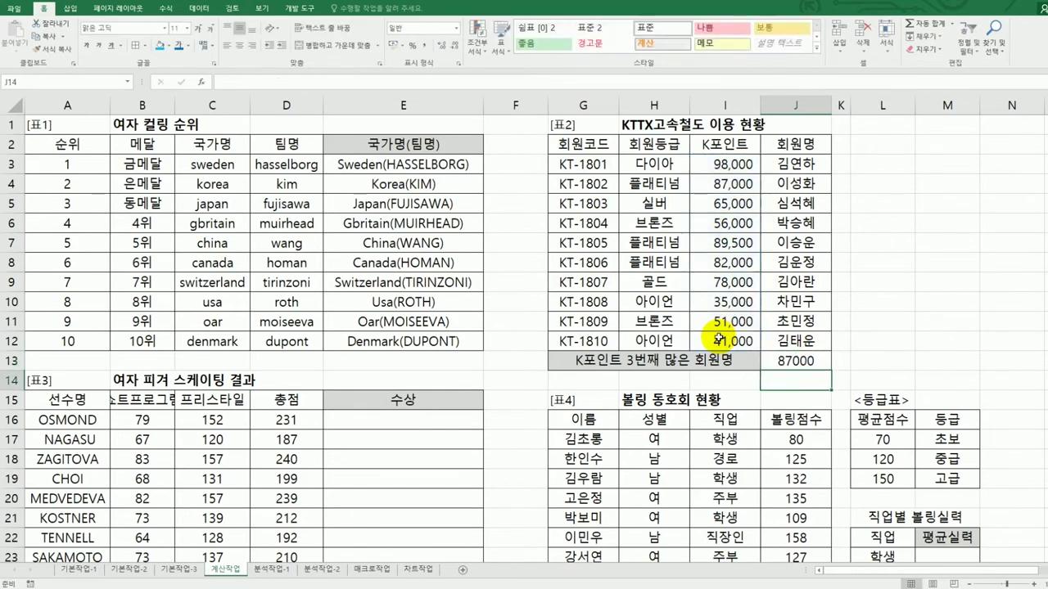
Wrap the LARGE formula in J13 in a VLOOKUP as its lookup value and open the function's arguments
left_click(780, 362)
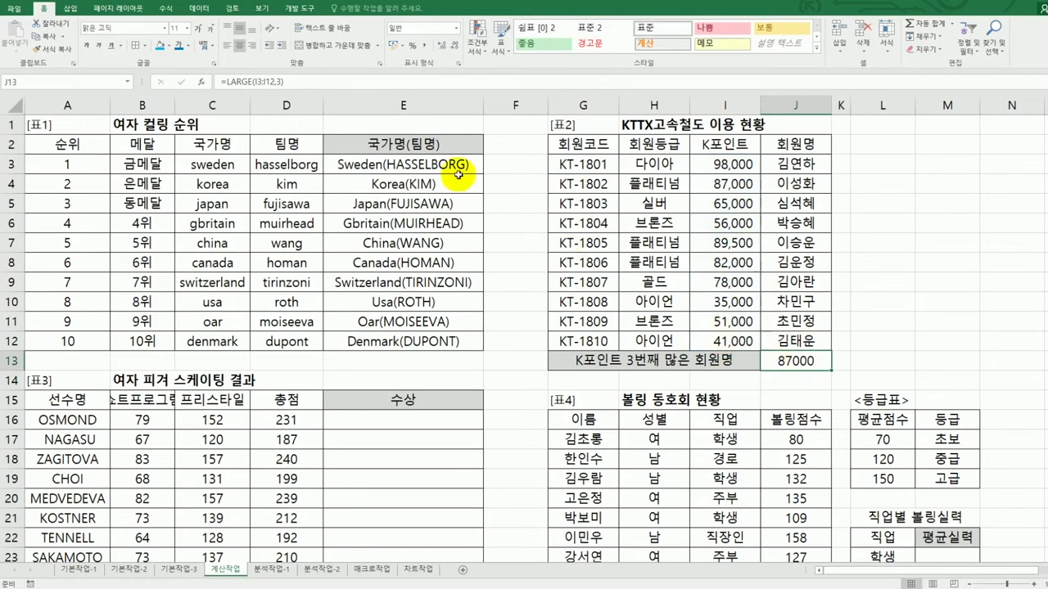
left_click(225, 82)
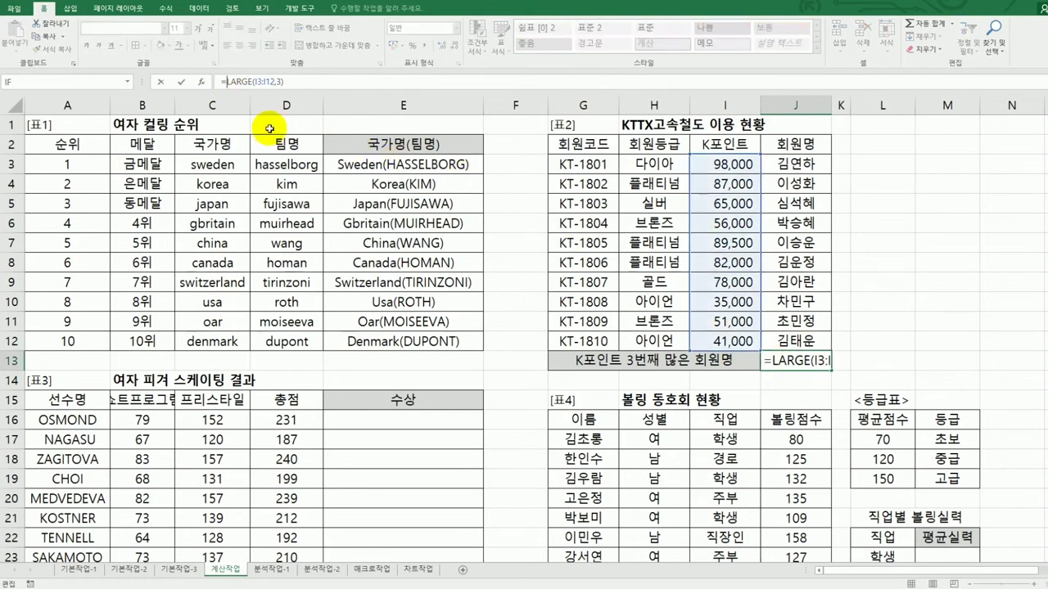
type("vl")
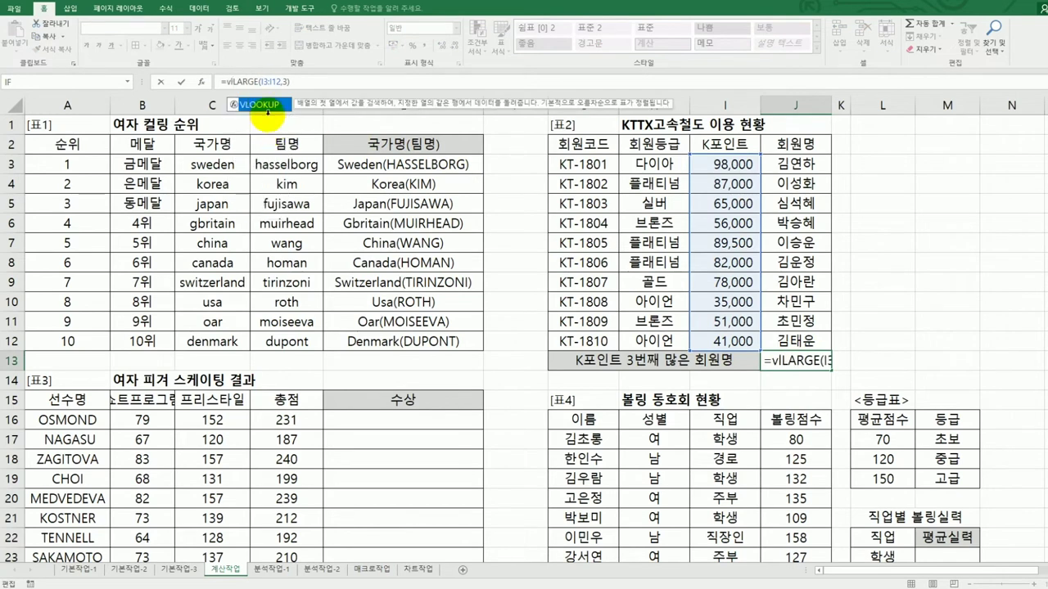
double_click(259, 104)
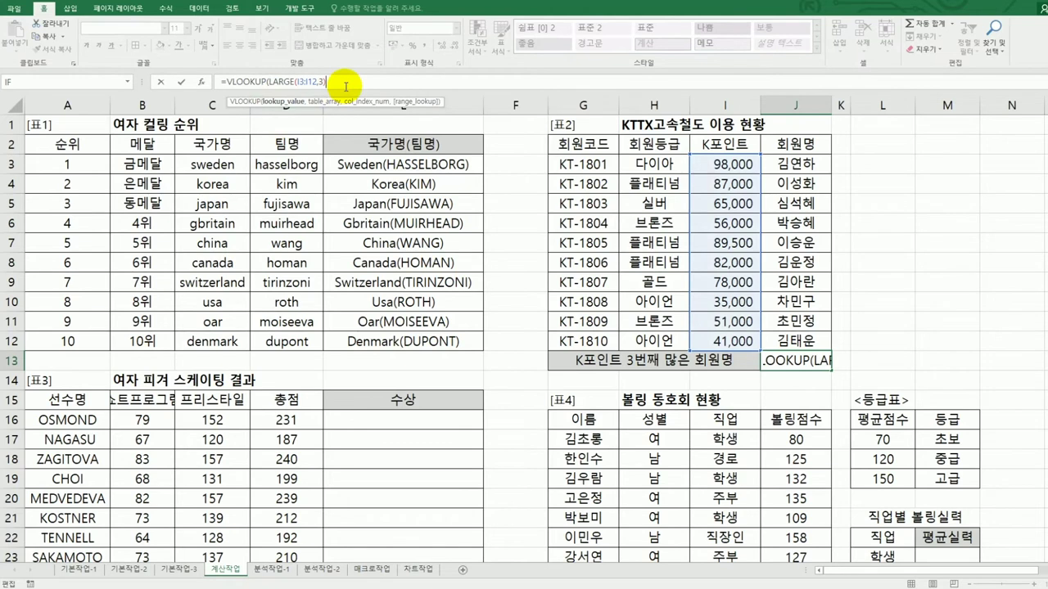
type(",")
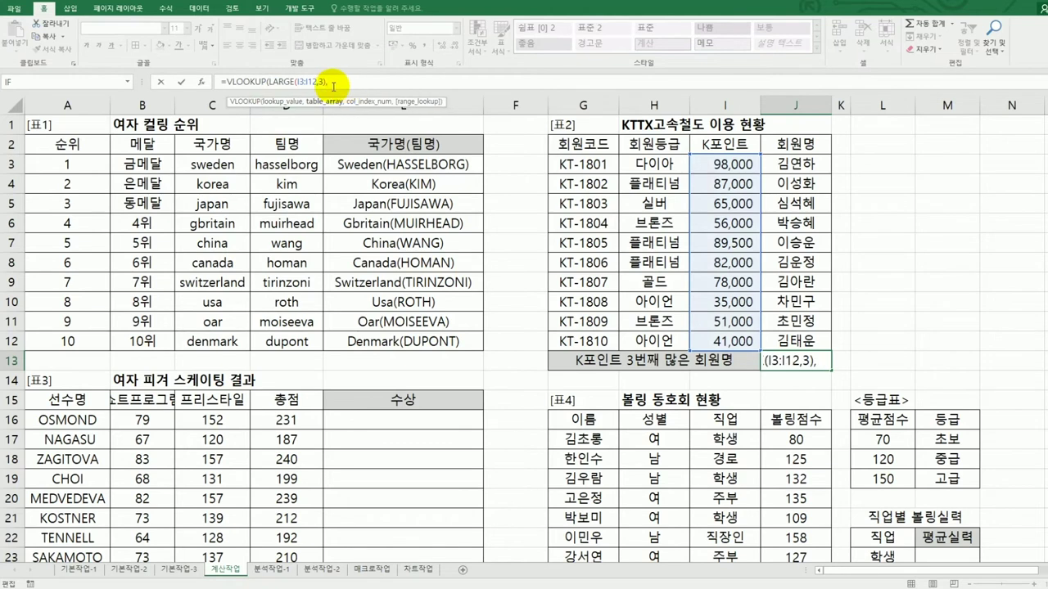
left_click(201, 82)
left_click_drag(543, 133, 282, 225)
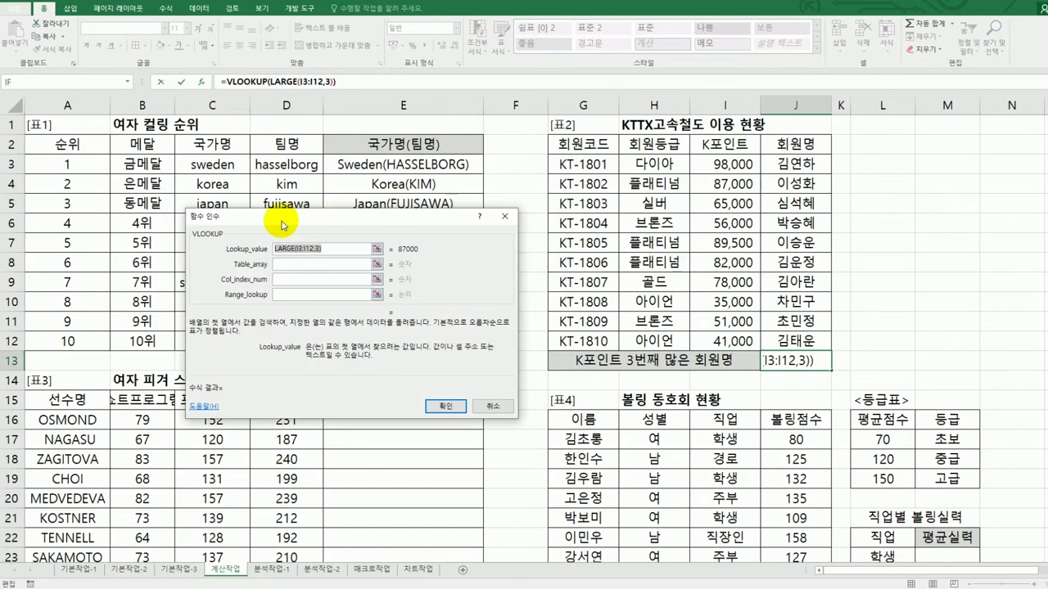
Complete the VLOOKUP in J13 with table array I3:J12, column index 2 and range lookup 0
left_click(301, 264)
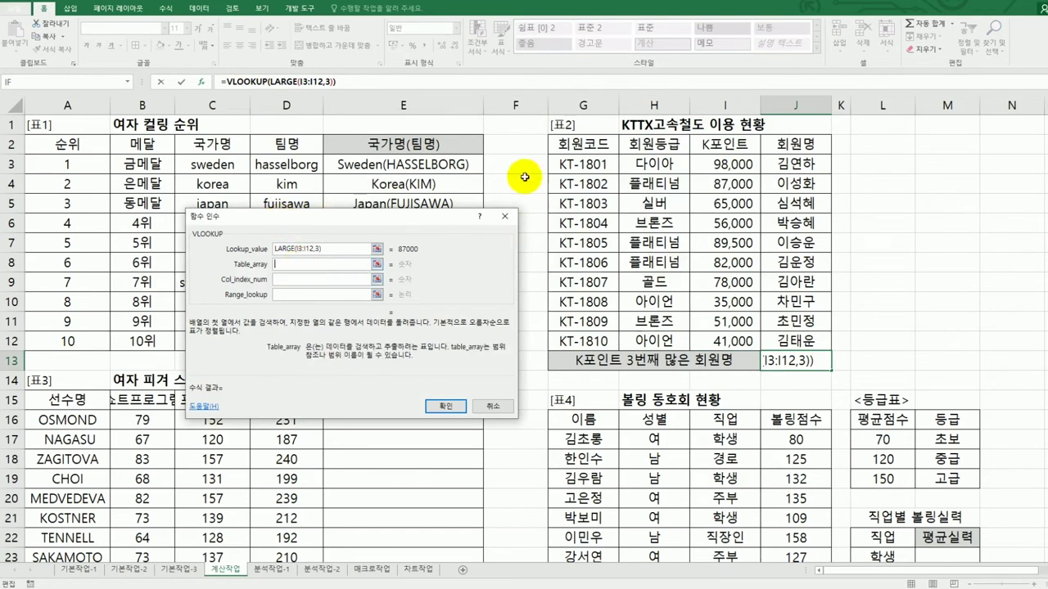
left_click_drag(583, 144, 583, 329)
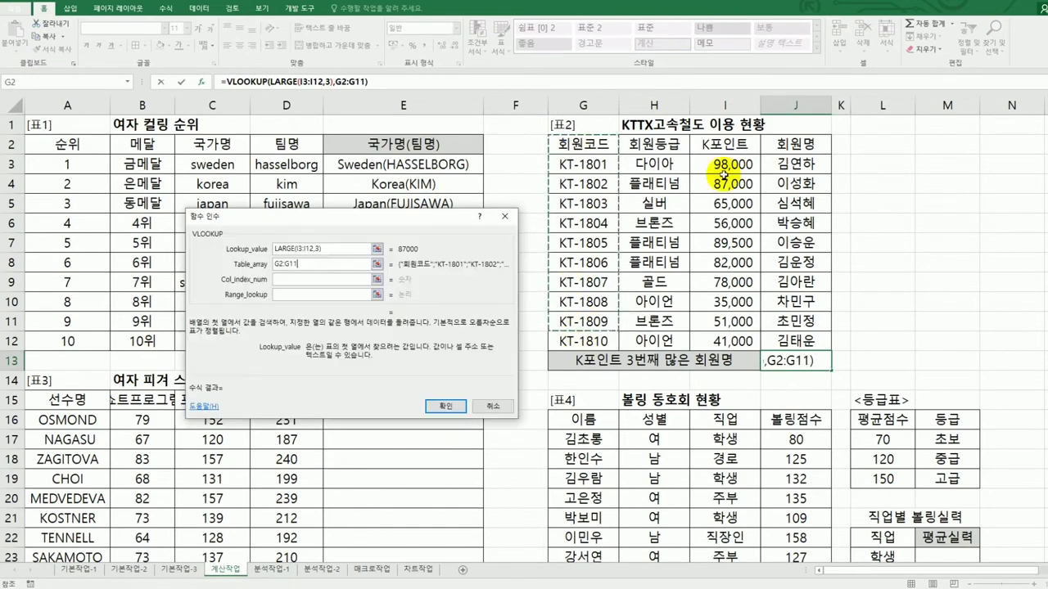
left_click_drag(730, 163, 743, 344)
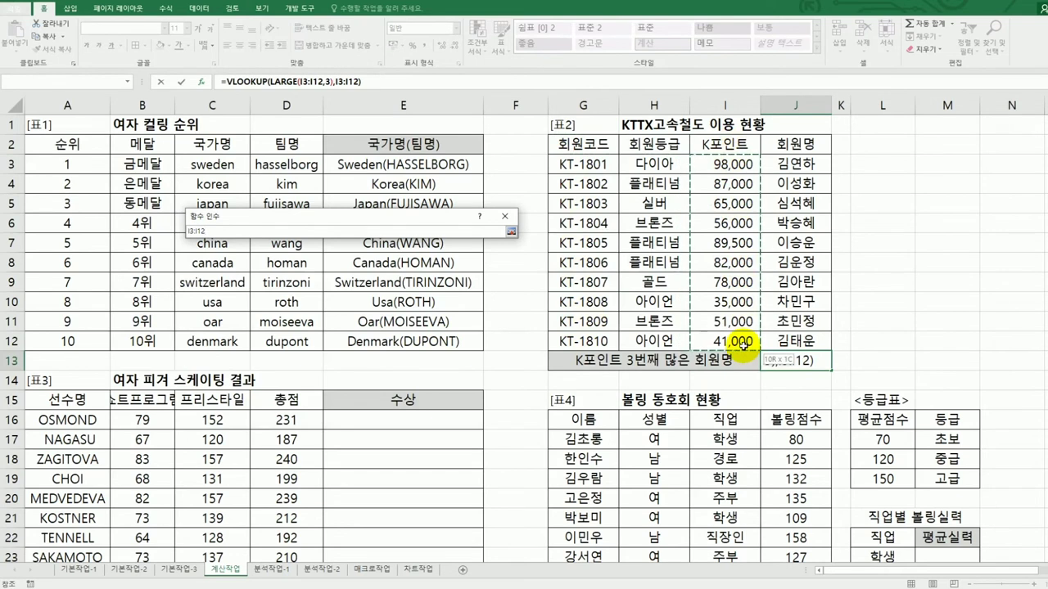
left_click_drag(743, 344, 773, 342)
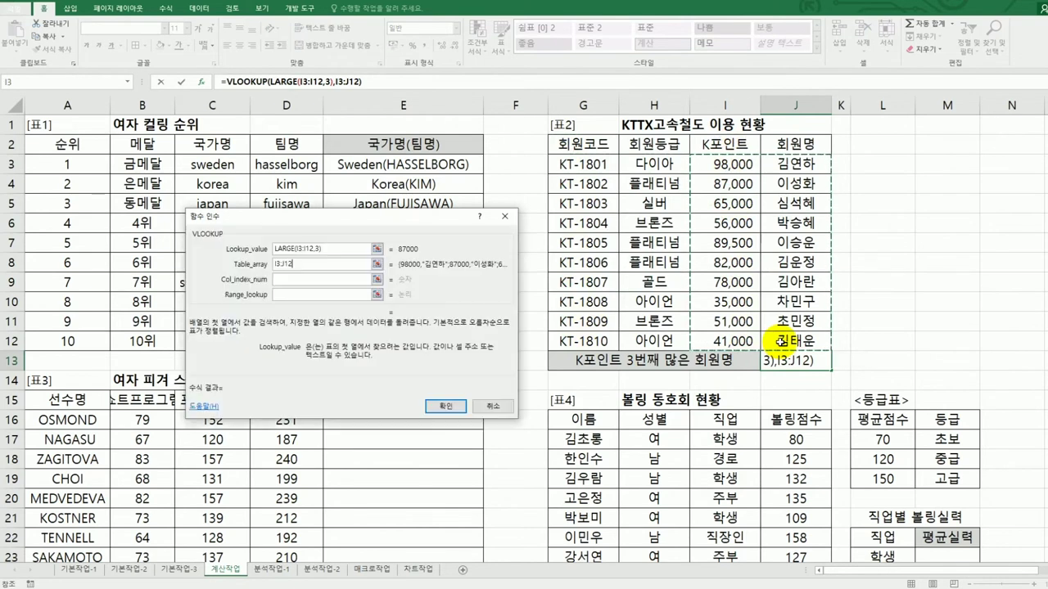
left_click(320, 278)
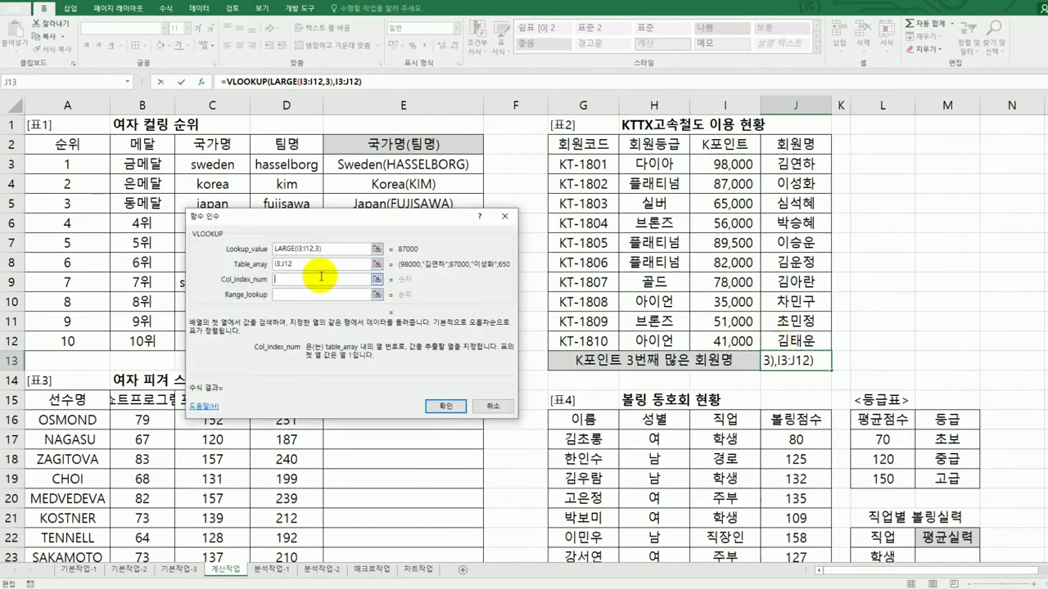
type("2")
left_click(324, 295)
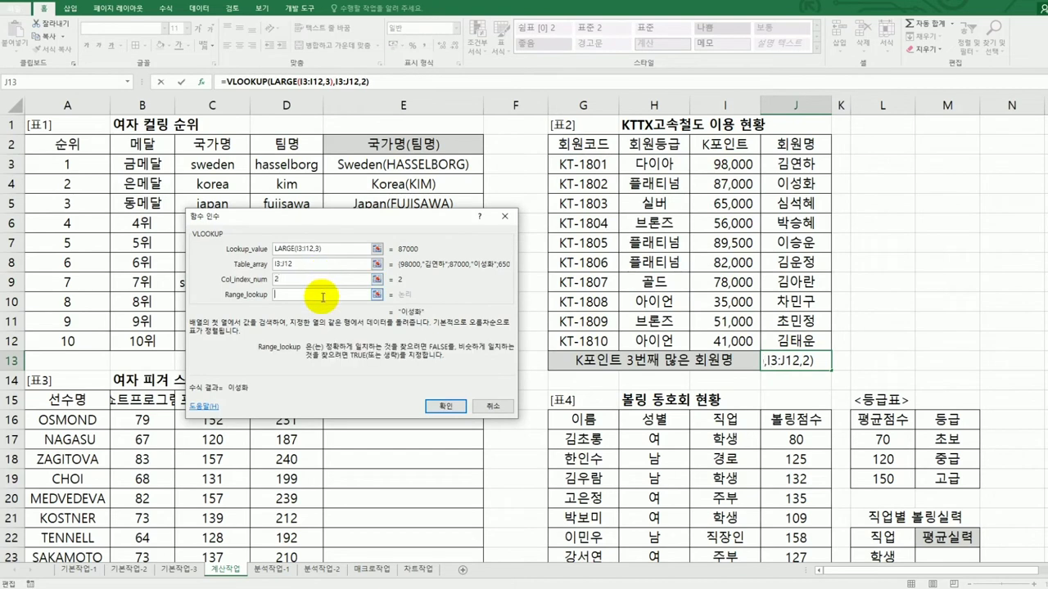
type("0")
left_click(445, 406)
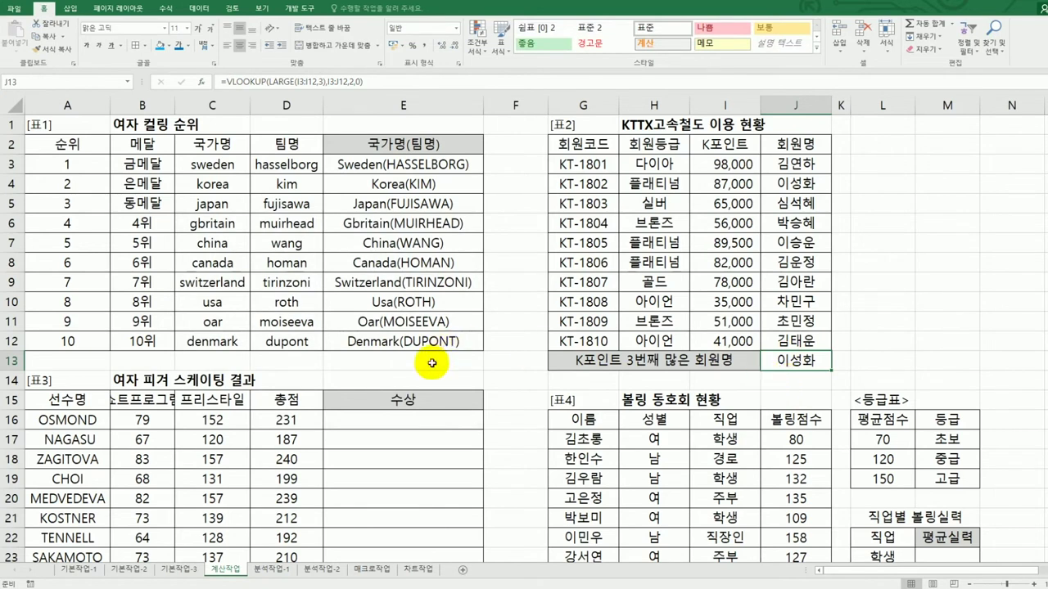
Enter =RANK.EQ(D16,$D$16:$D$25) in E16, the first 수상 cell of the 여자 피겨 스케이팅 결과 table
left_click(415, 417)
scroll(415, 418, "down", 2)
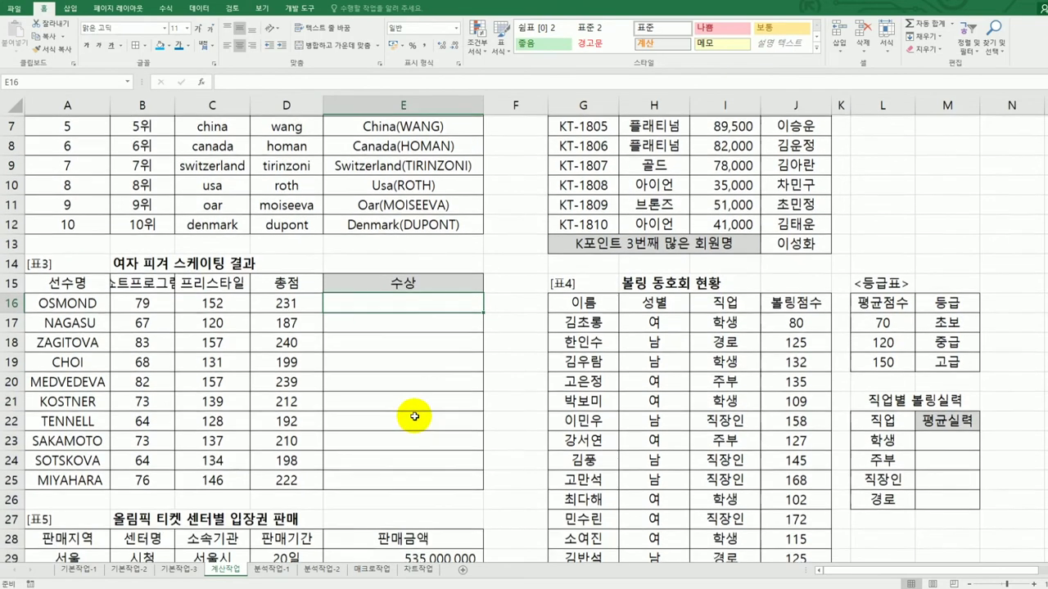
left_click_drag(299, 301, 303, 473)
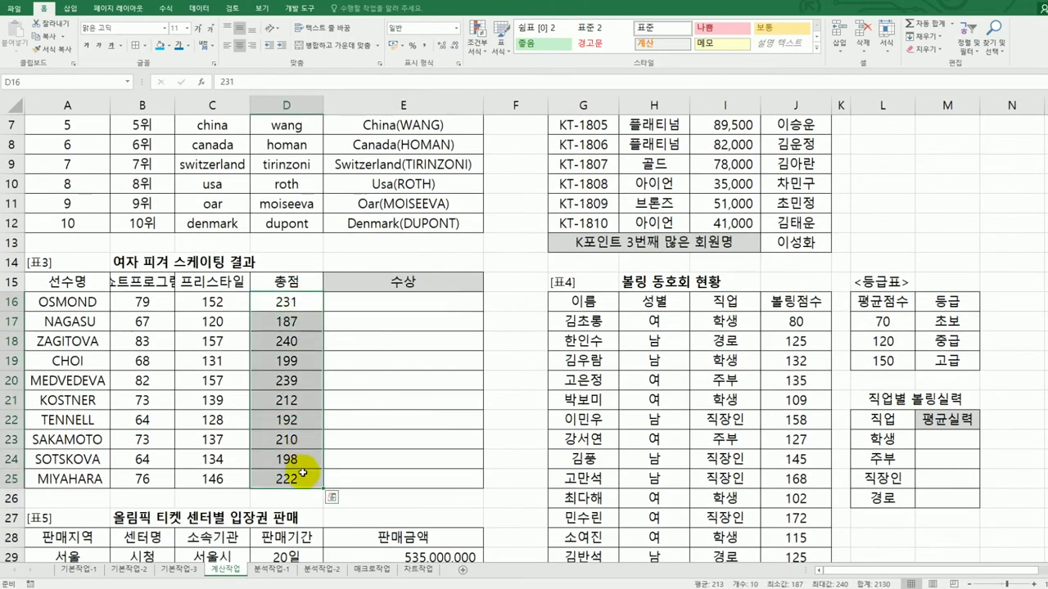
left_click(371, 303)
scroll(569, 368, "down", 1)
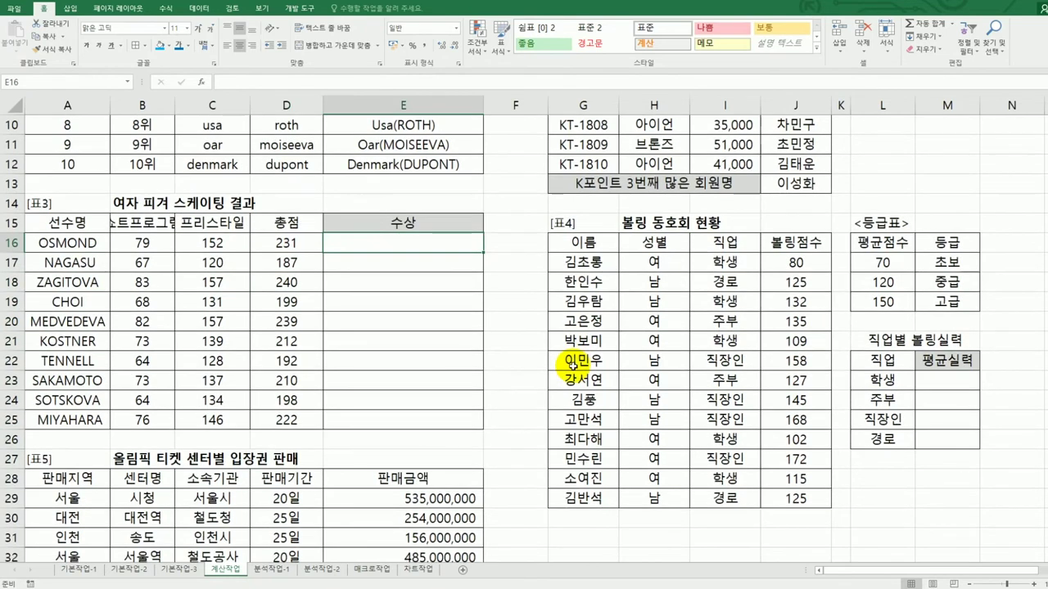
type("=")
type("ran")
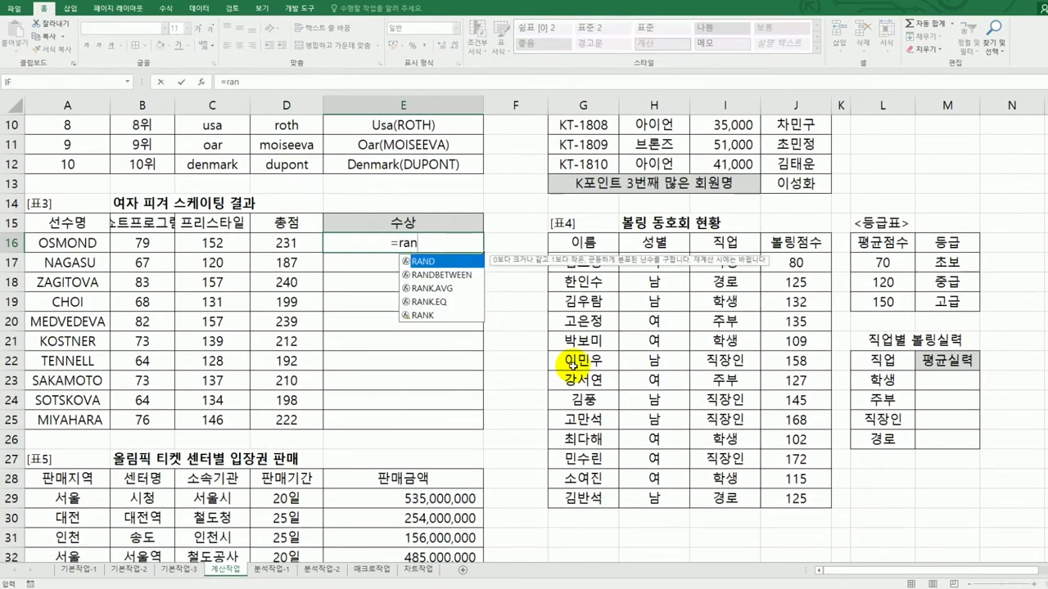
left_click(423, 302)
double_click(424, 302)
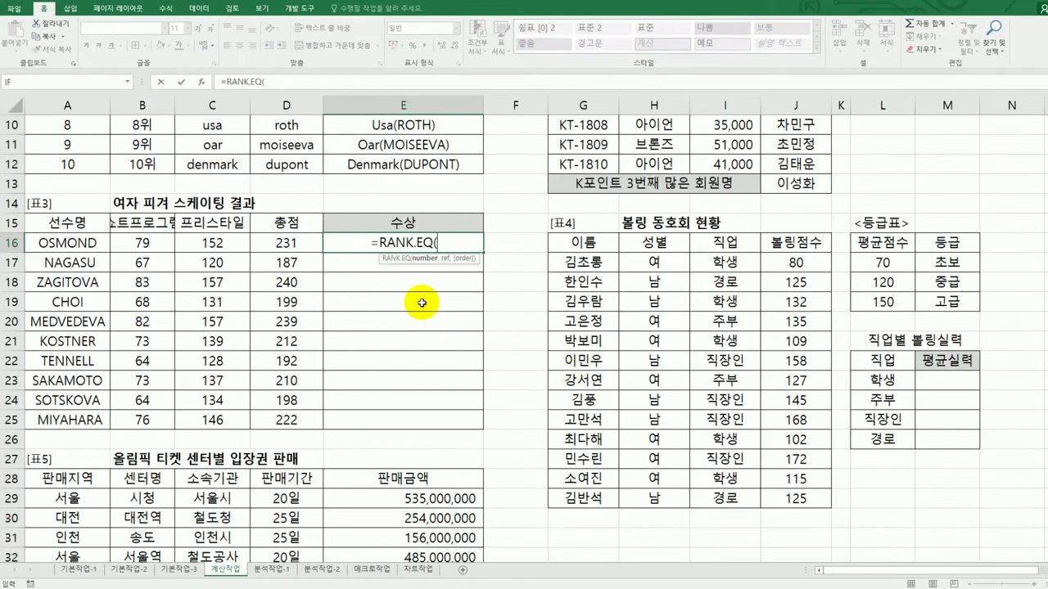
left_click(293, 243)
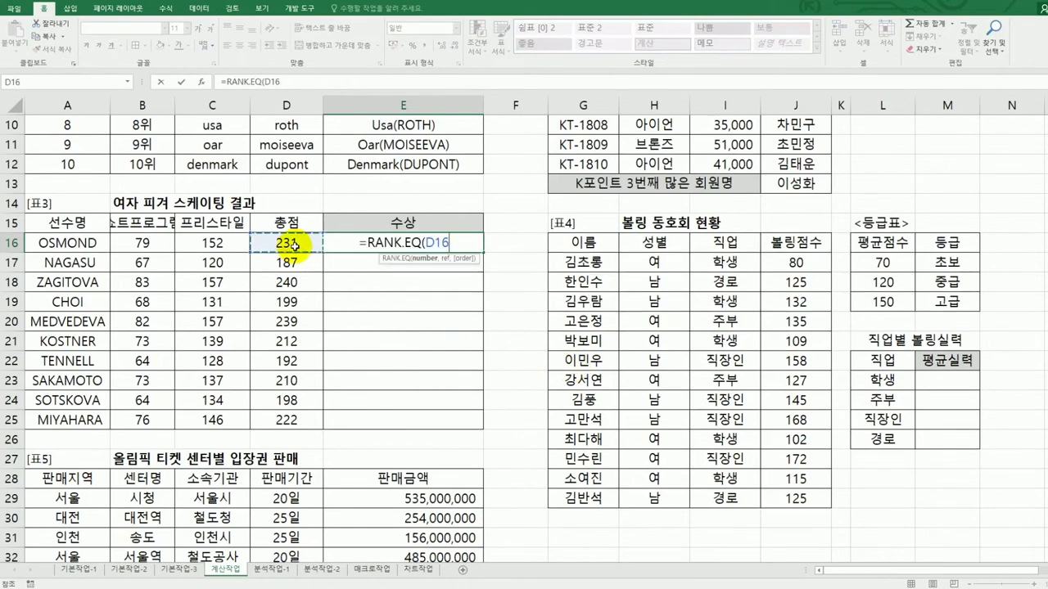
type(",")
left_click_drag(293, 243, 301, 421)
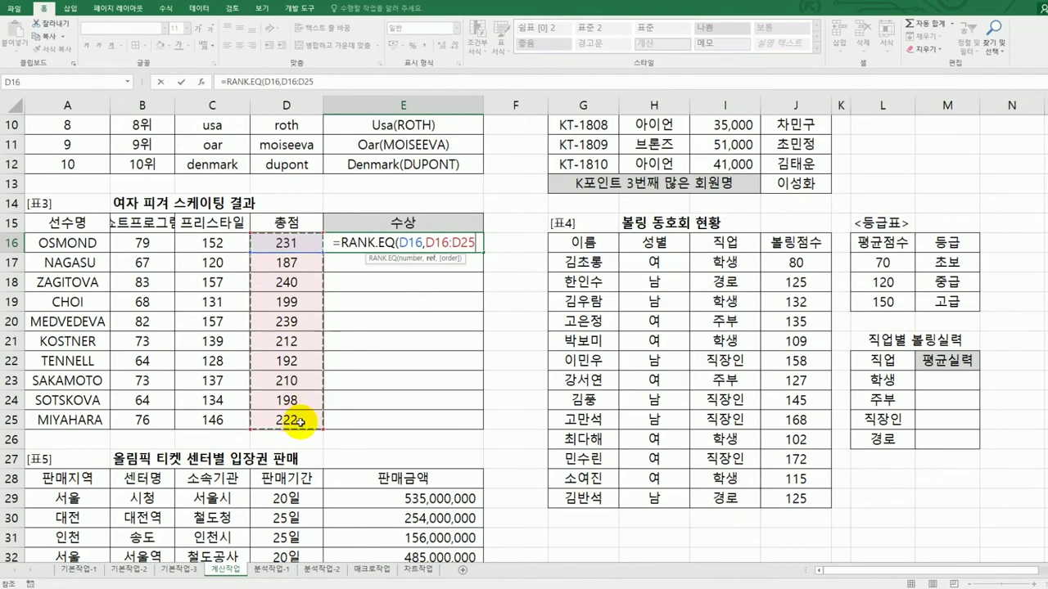
key("F4")
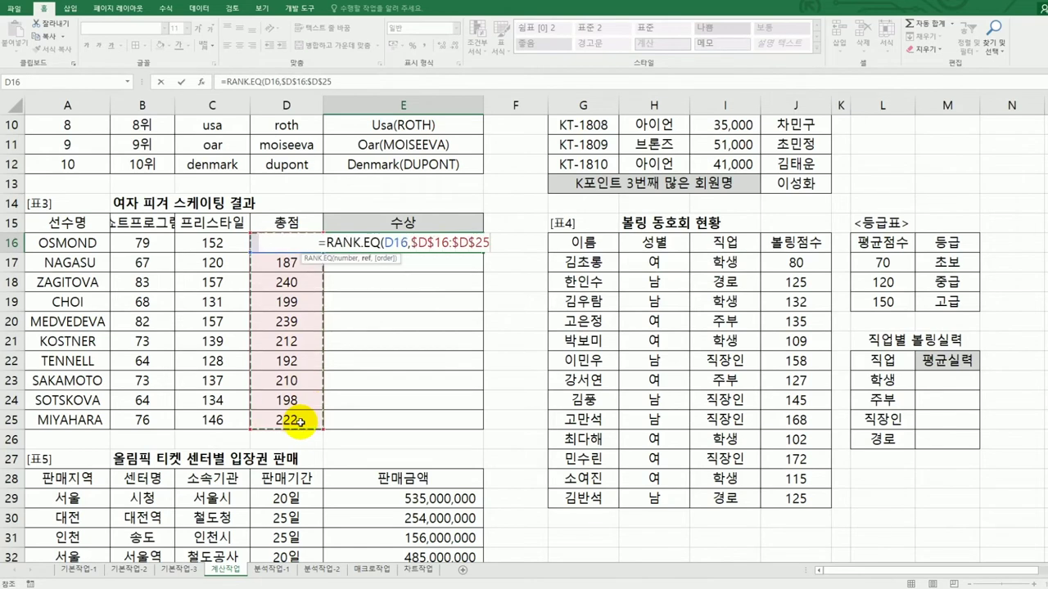
type(")")
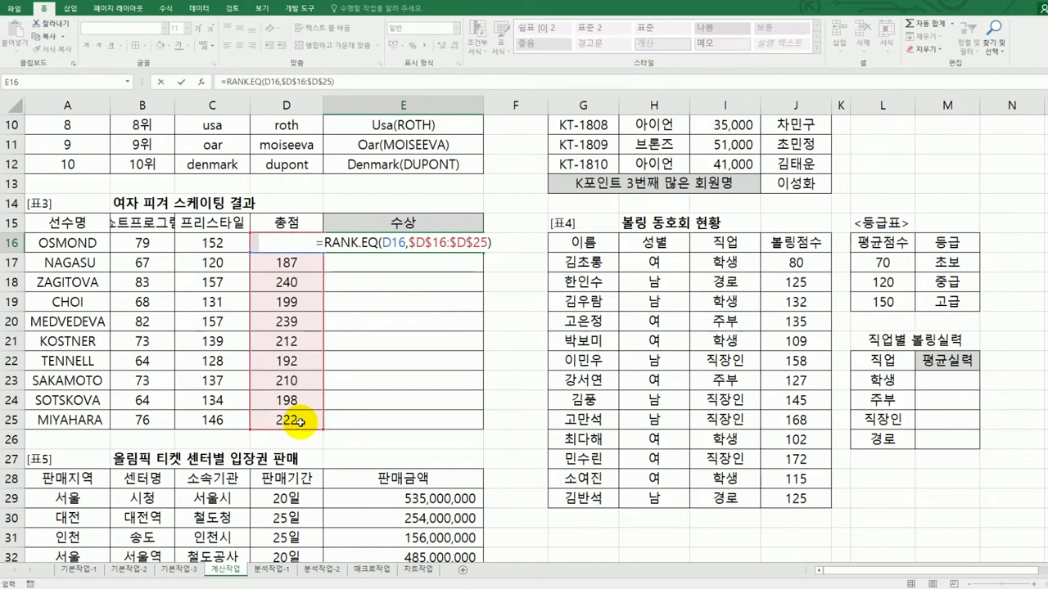
key("Return")
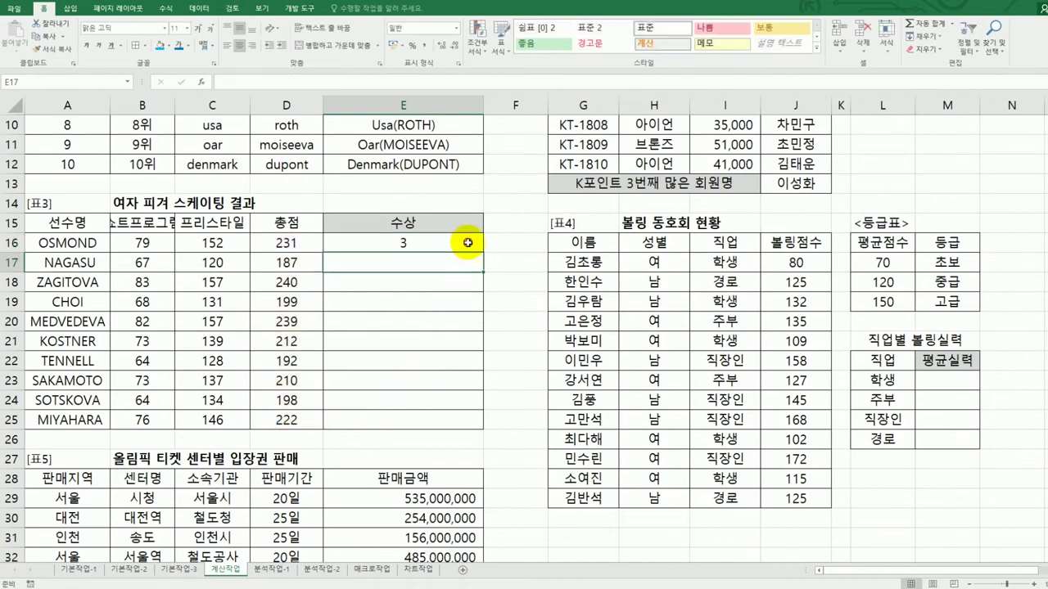
Fill the RANK.EQ formula from E16 down through E25
left_click(473, 242)
left_click_drag(483, 252, 475, 424)
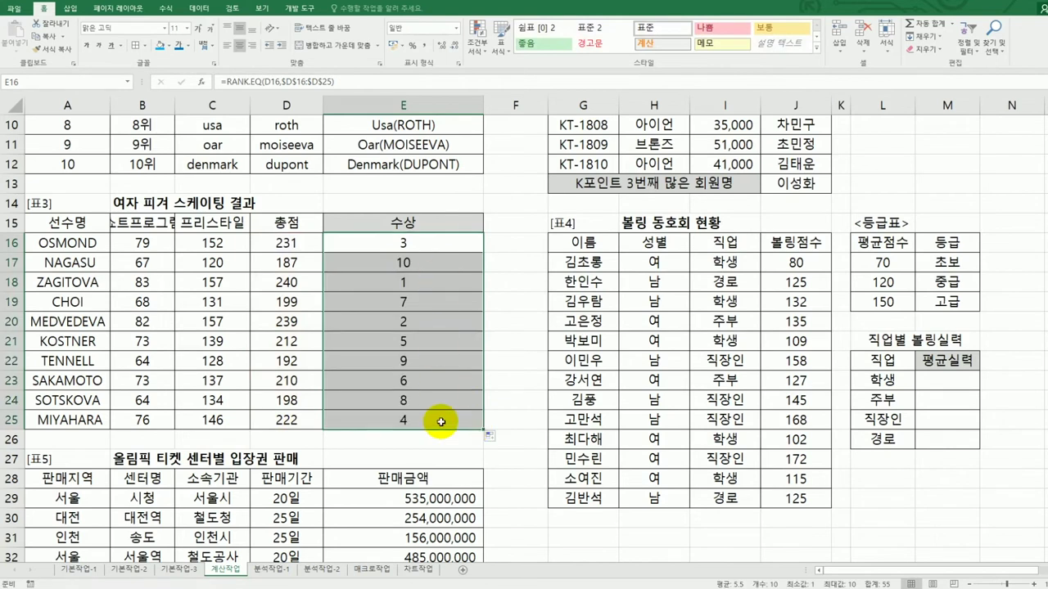
Wrap the RANK.EQ formula in E16 in an IF that tests for rank 1 and returns "대상" when true
left_click(409, 240)
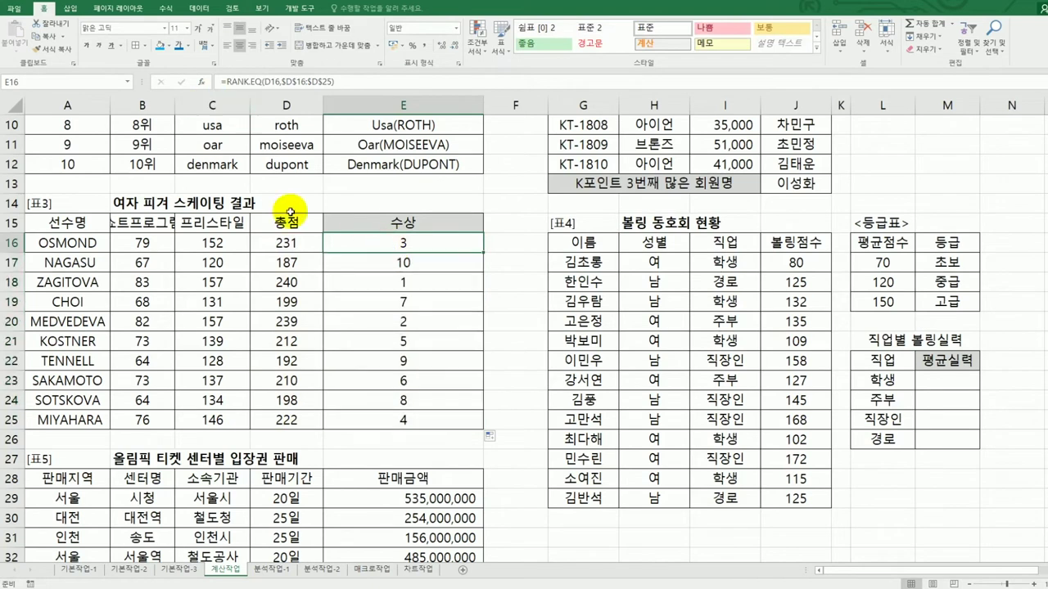
double_click(367, 246)
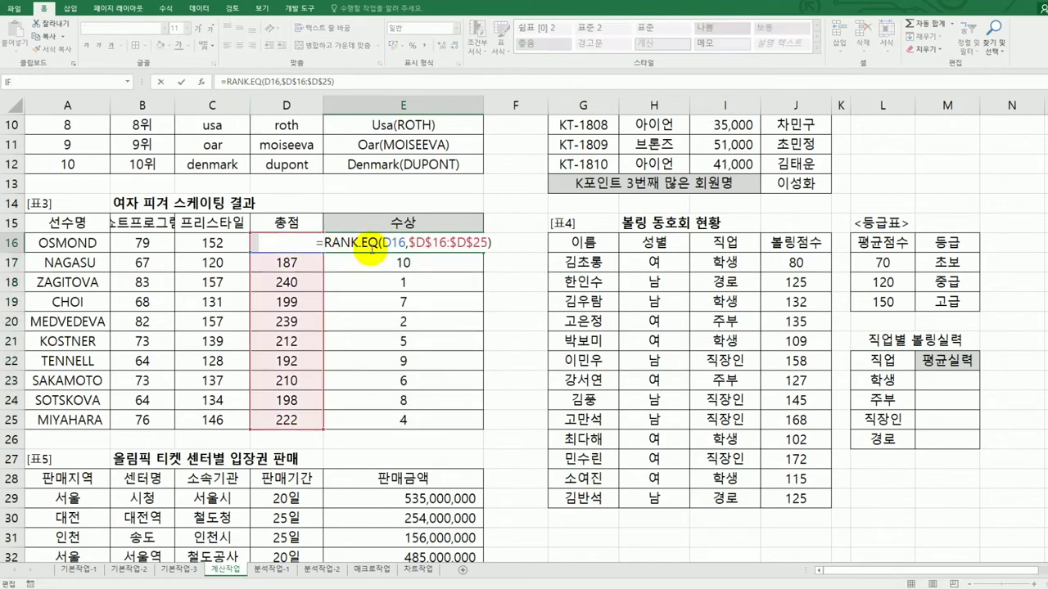
type("if")
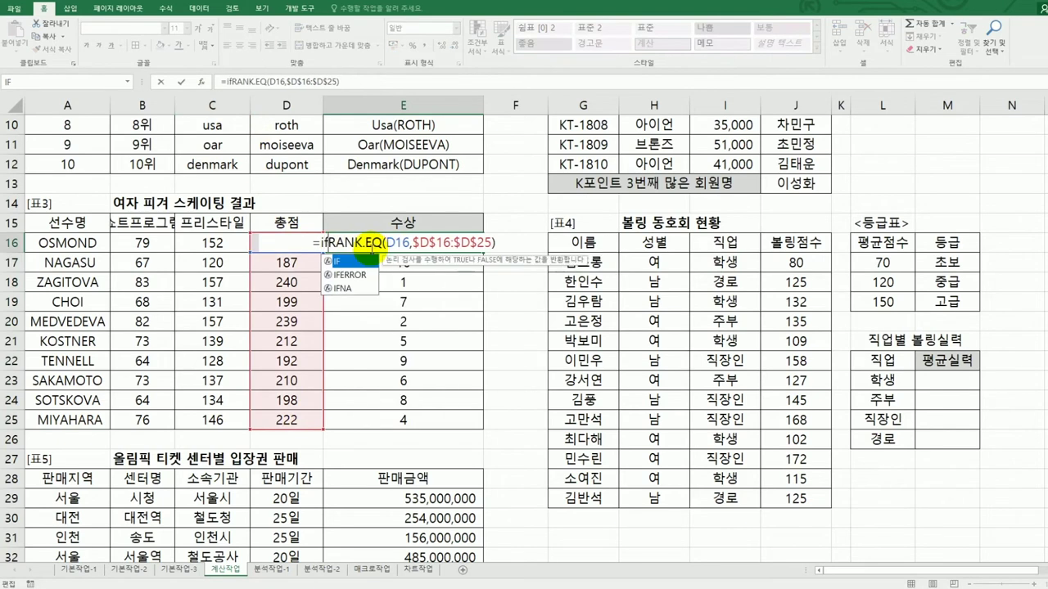
double_click(358, 261)
left_click(501, 242)
type("=1,")
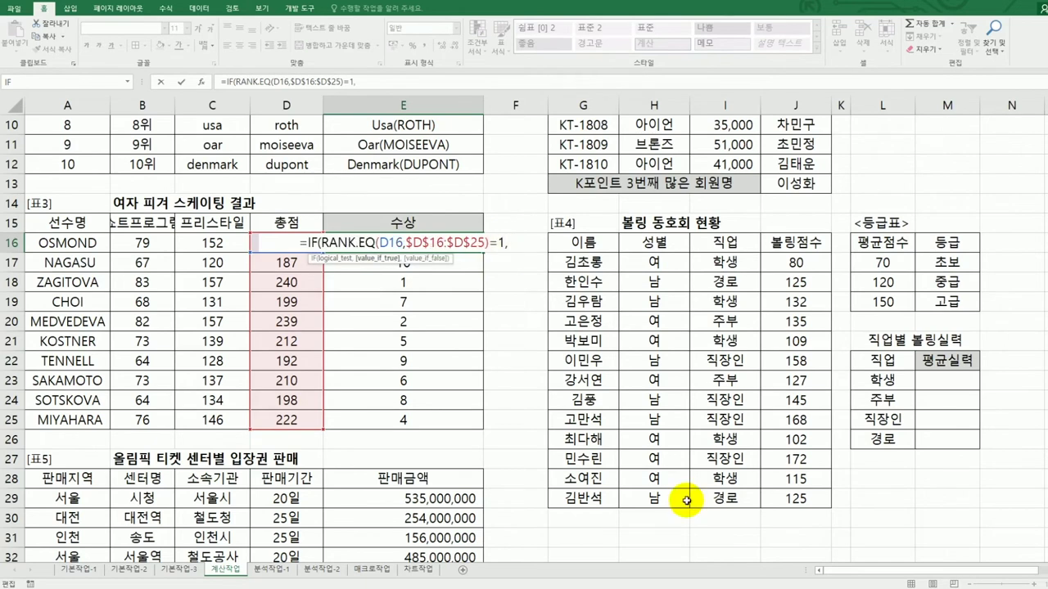
type("\"")
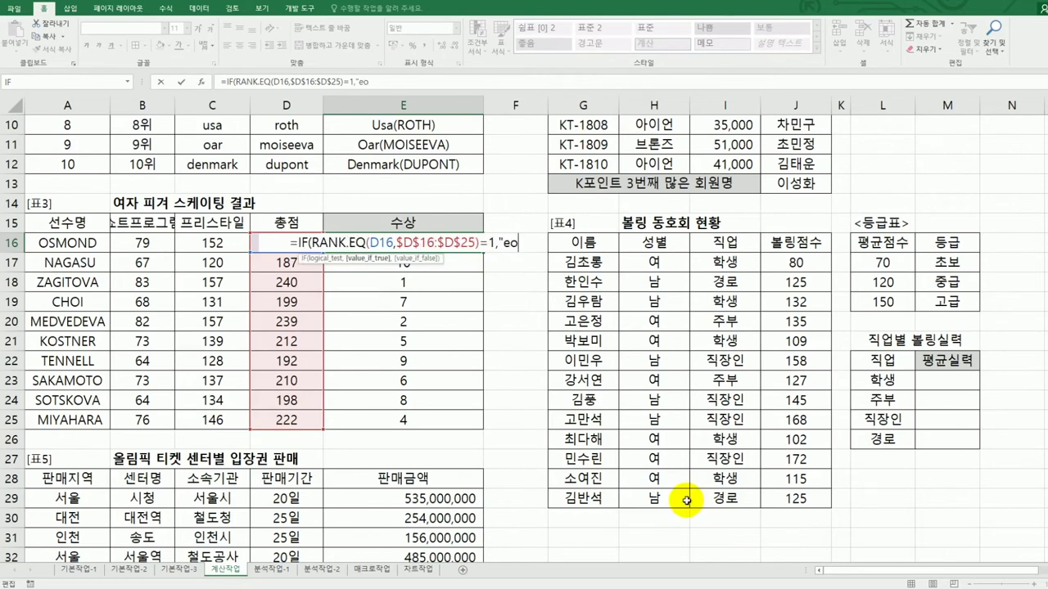
type("대상\"")
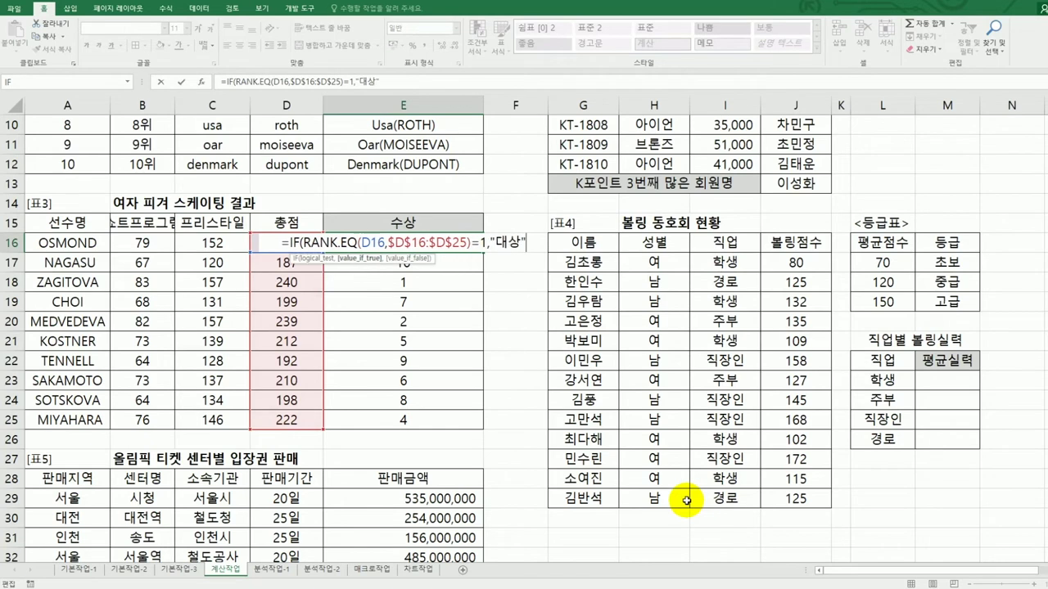
type(",")
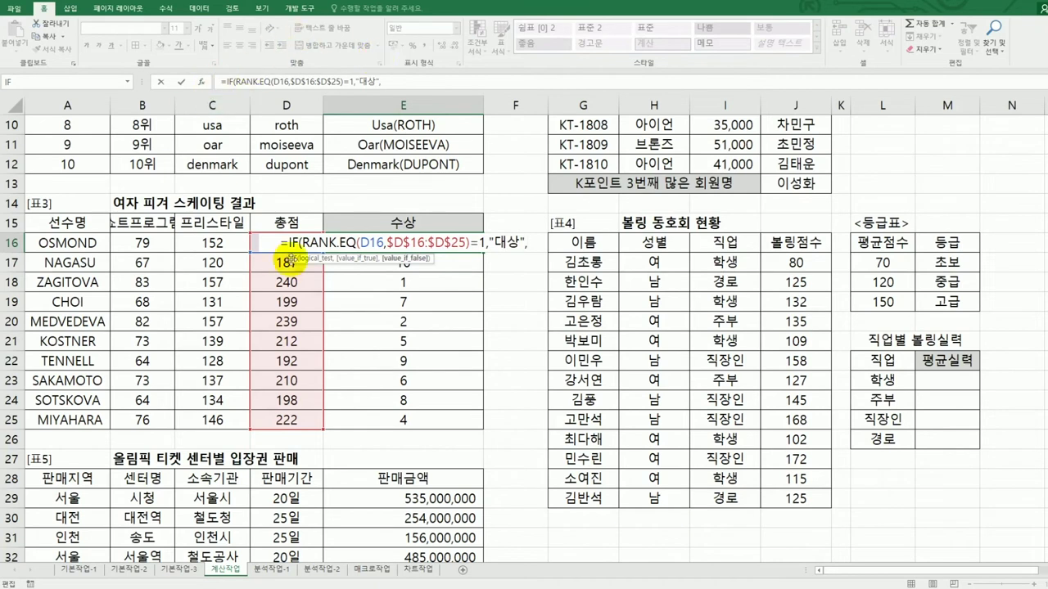
Nest a copy of the IF in E16 as its false value, testing for rank 2 and returning "금상"
left_click_drag(289, 243, 538, 243)
key("ctrl+c")
left_click(538, 243)
key("ctrl+v")
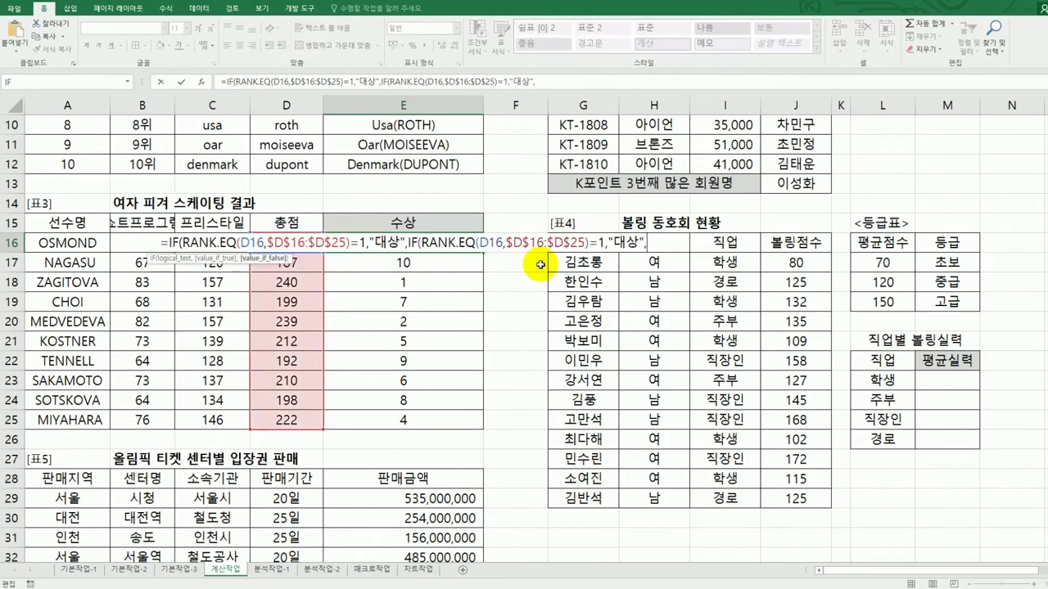
double_click(600, 243)
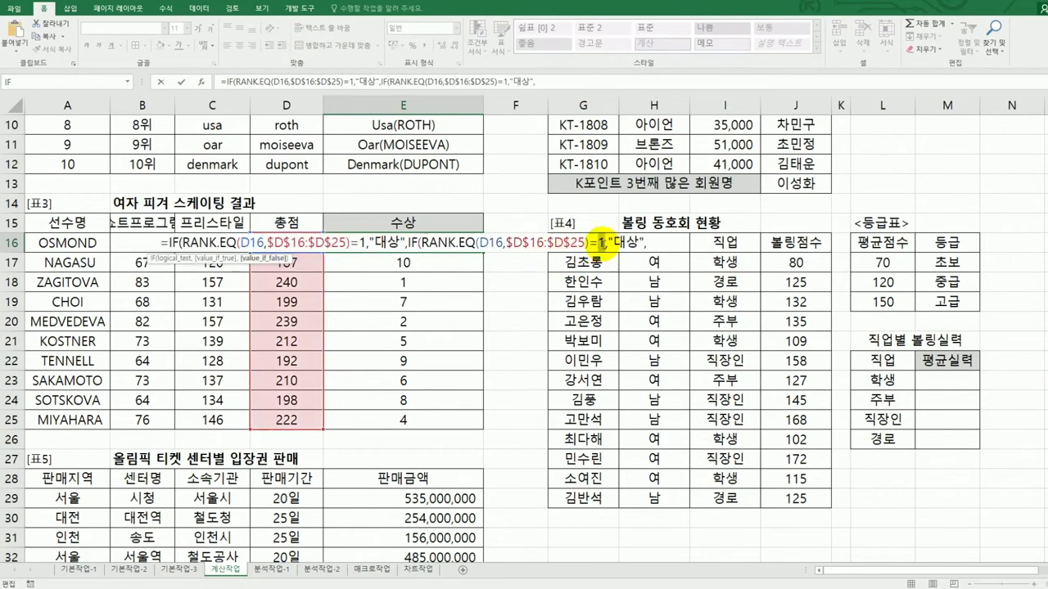
type("2")
double_click(623, 244)
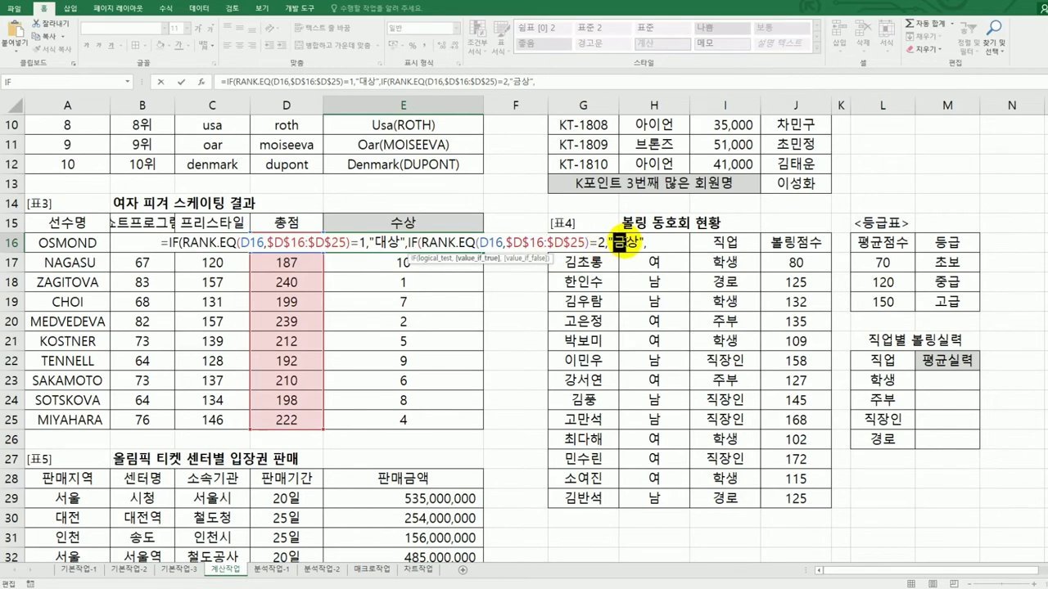
type("금")
Append a third nested IF to the E16 formula, testing for rank 3 and returning "은상"
left_click(647, 243)
key("ctrl+v")
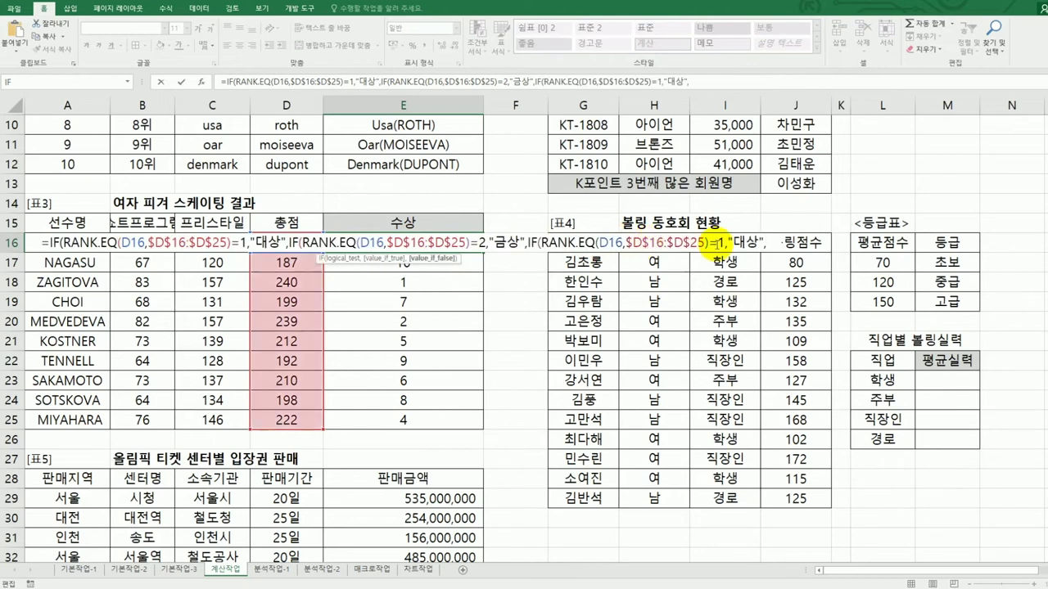
double_click(721, 244)
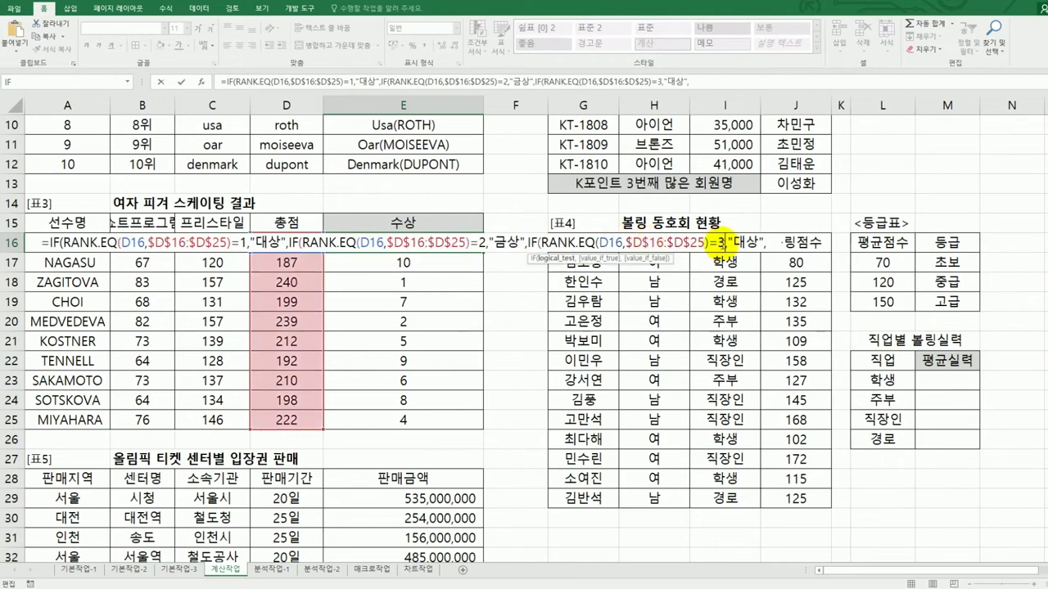
type("3")
left_click_drag(747, 243, 734, 244)
type("ㅇㅡㄴ")
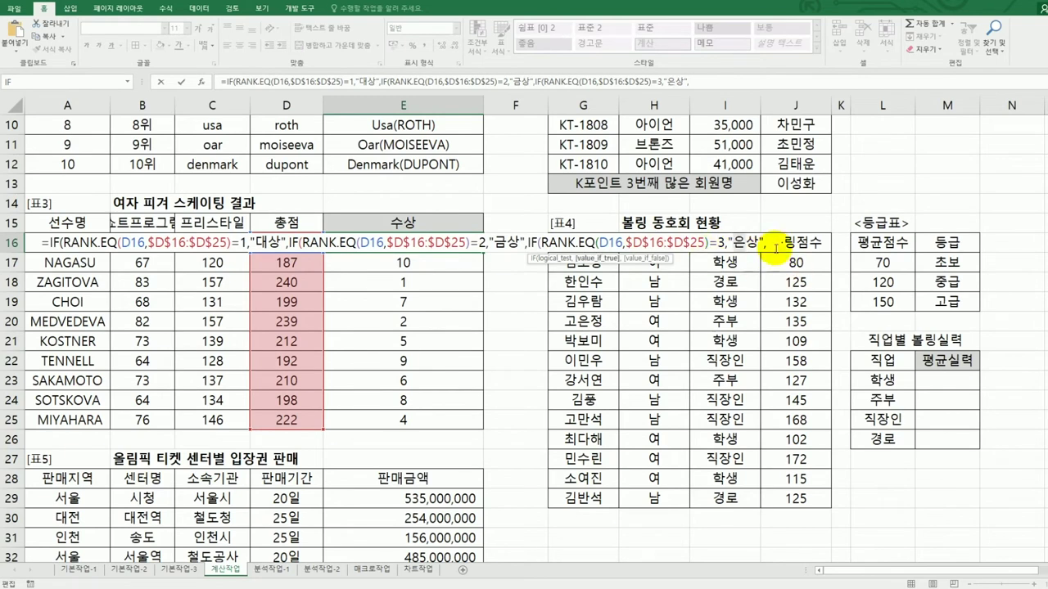
Complete the E16 formula with an empty string "" as the final false value and close all three IFs
key("End")
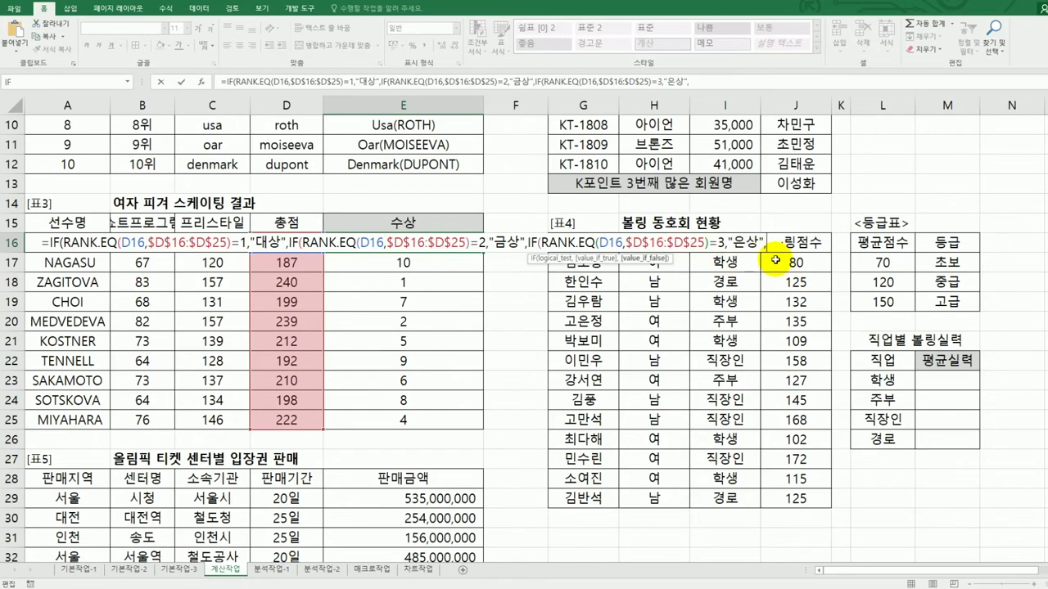
type("\"\"")
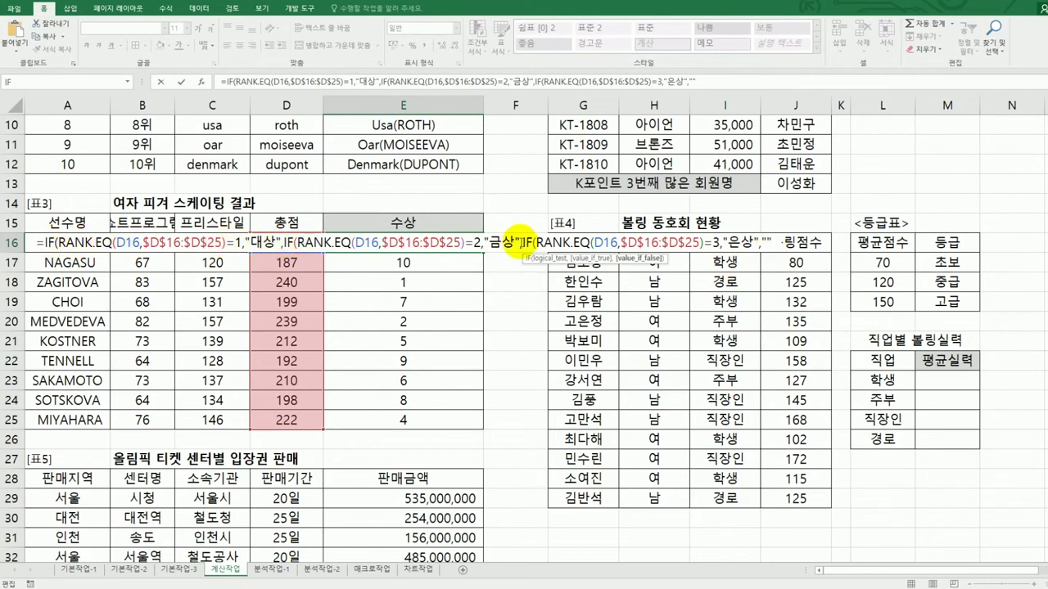
type(")))")
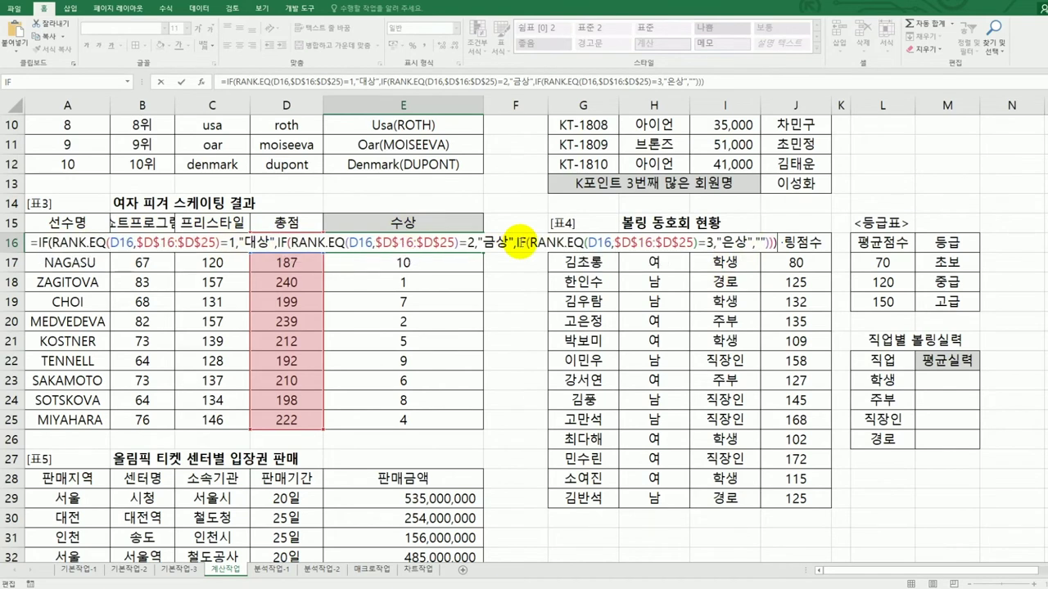
key("Return")
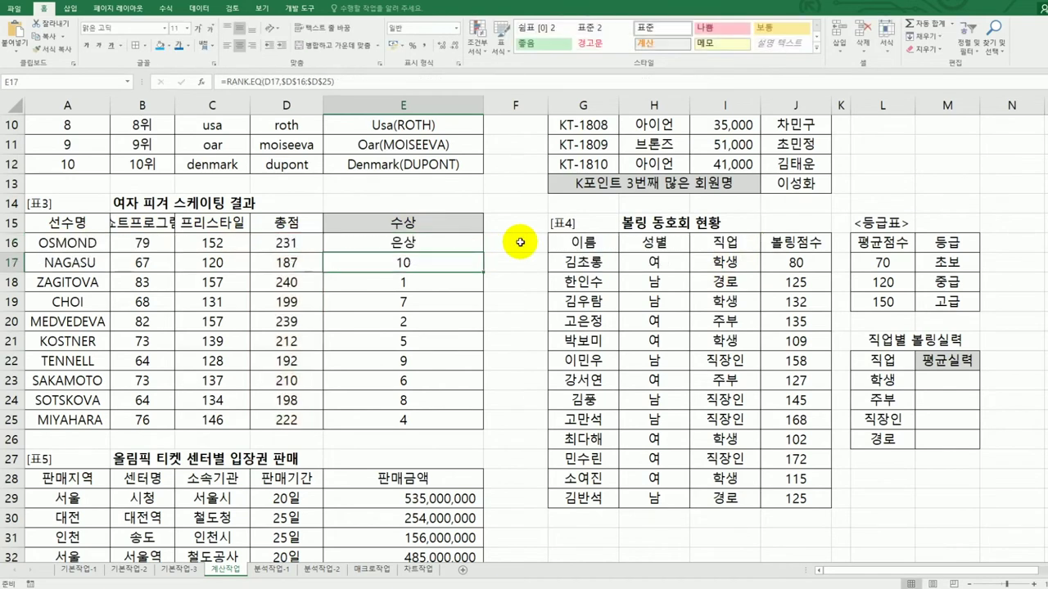
Fill the nested IF formula from E16 down through E25 in the 수상 column
left_click(450, 246)
left_click_drag(485, 253, 479, 424)
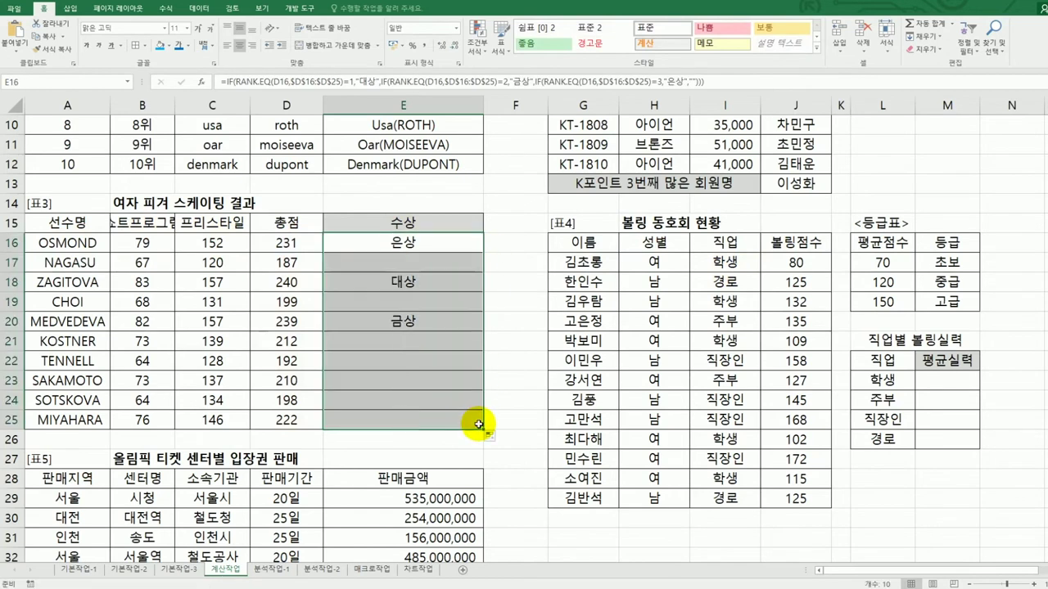
left_click(435, 425)
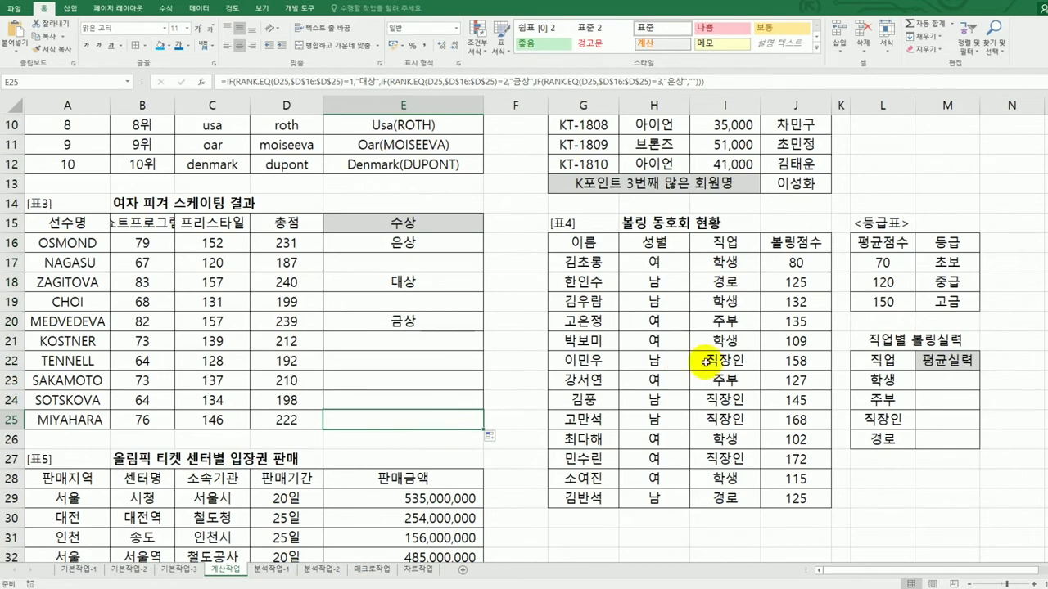
left_click(925, 366)
left_click(931, 387)
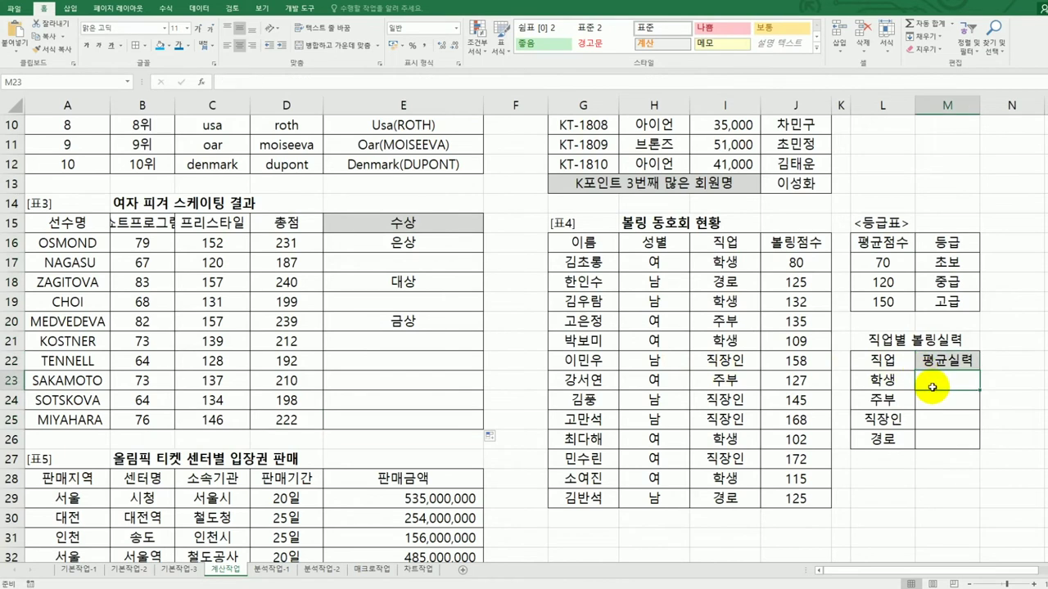
left_click(727, 263)
left_click(787, 263)
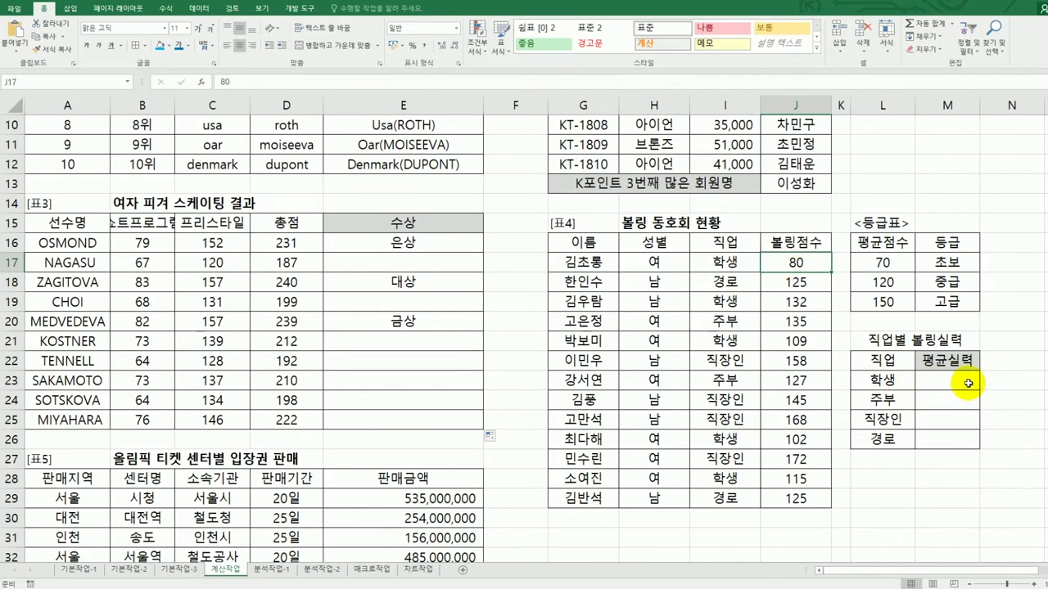
left_click_drag(968, 386, 959, 434)
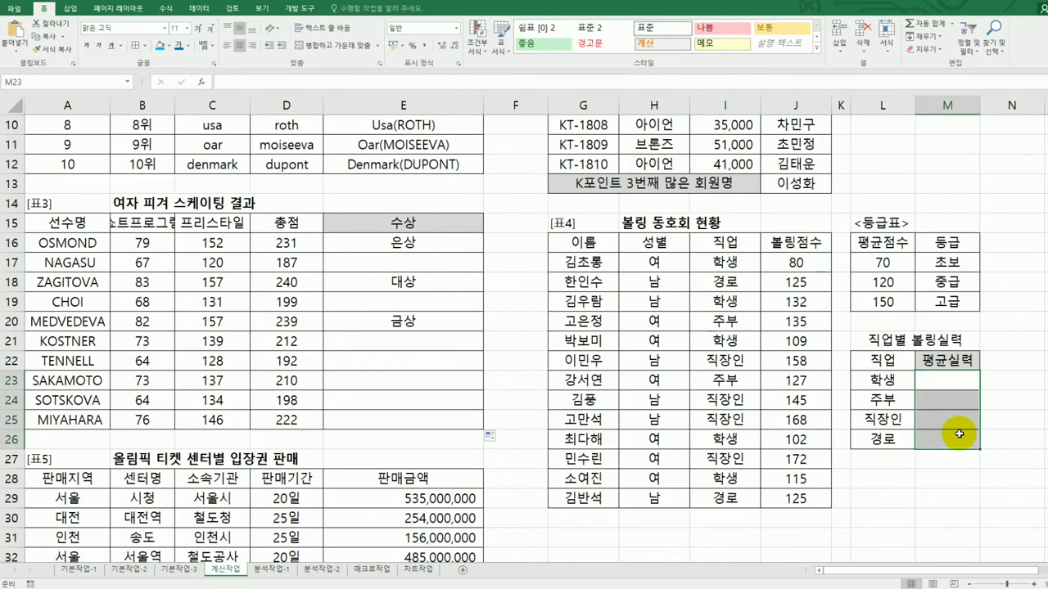
Start an AVERAGEIF formula in M23, the 학생 평균실력 cell, with the 직업 column $I$17:$I$29 as the absolute range
left_click(941, 387)
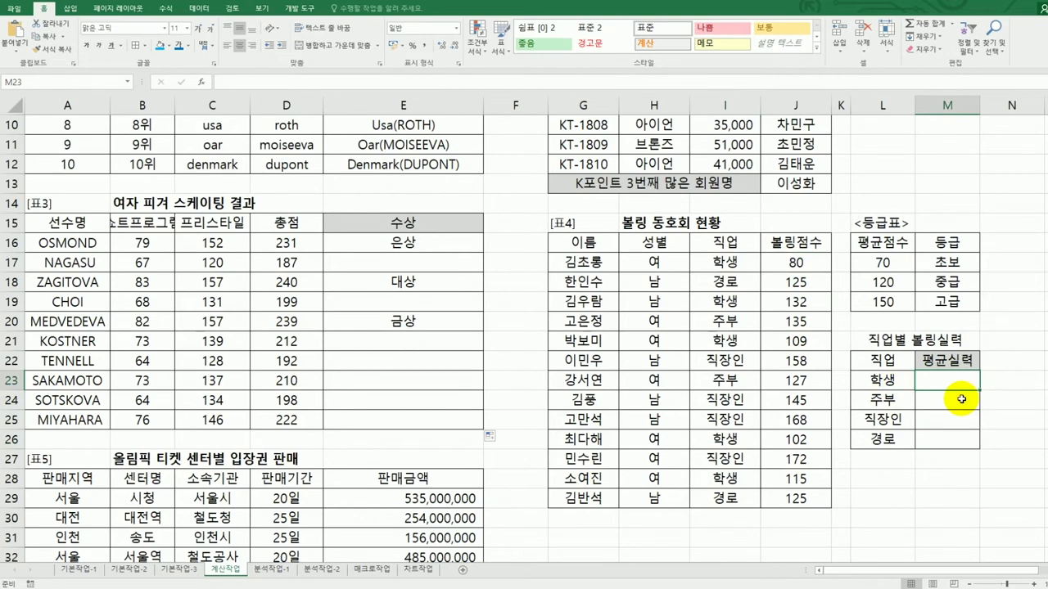
type("=")
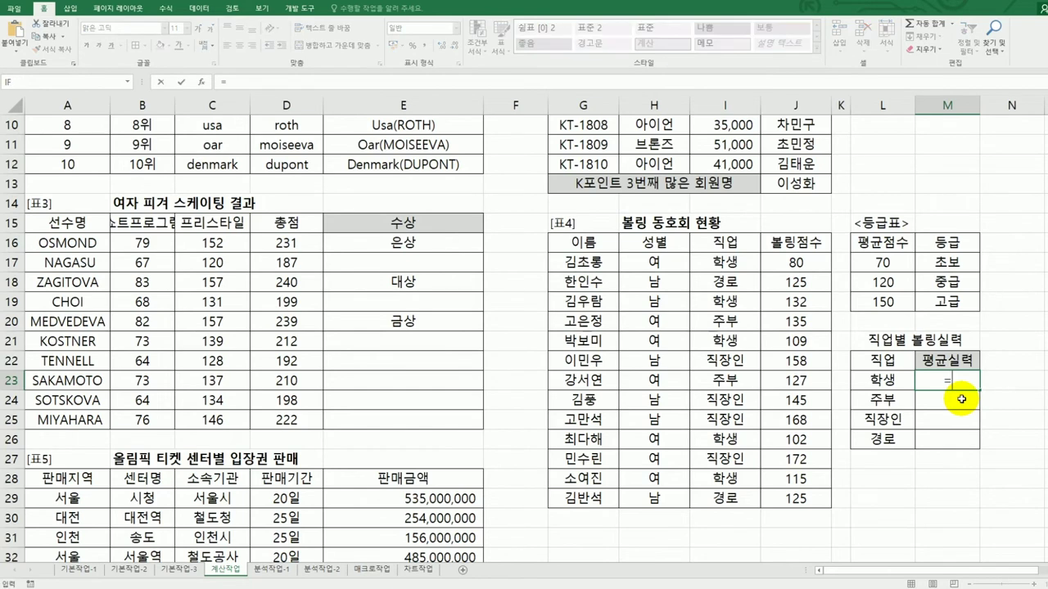
type("av")
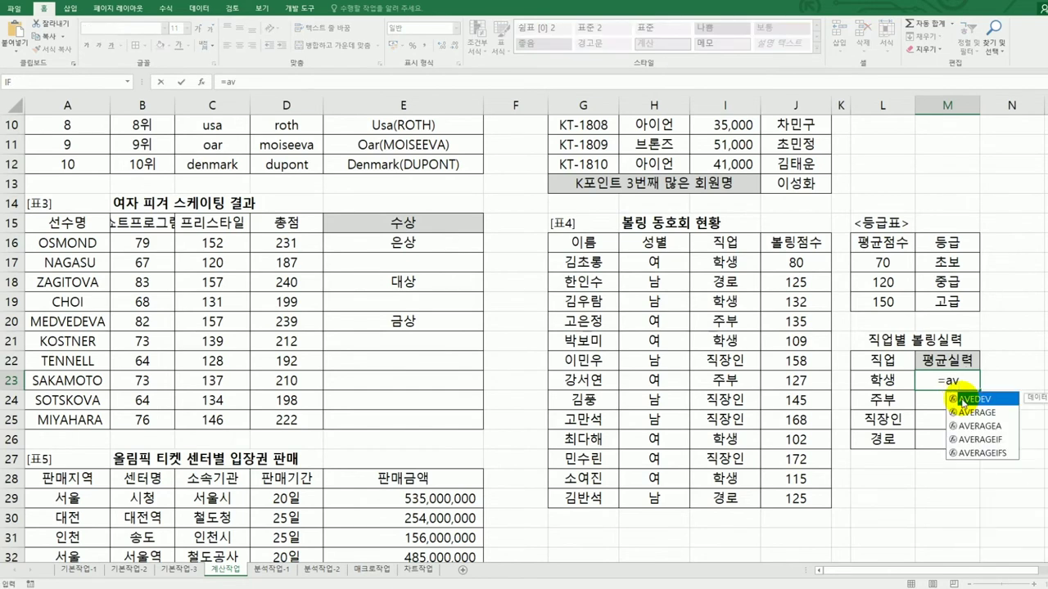
double_click(964, 440)
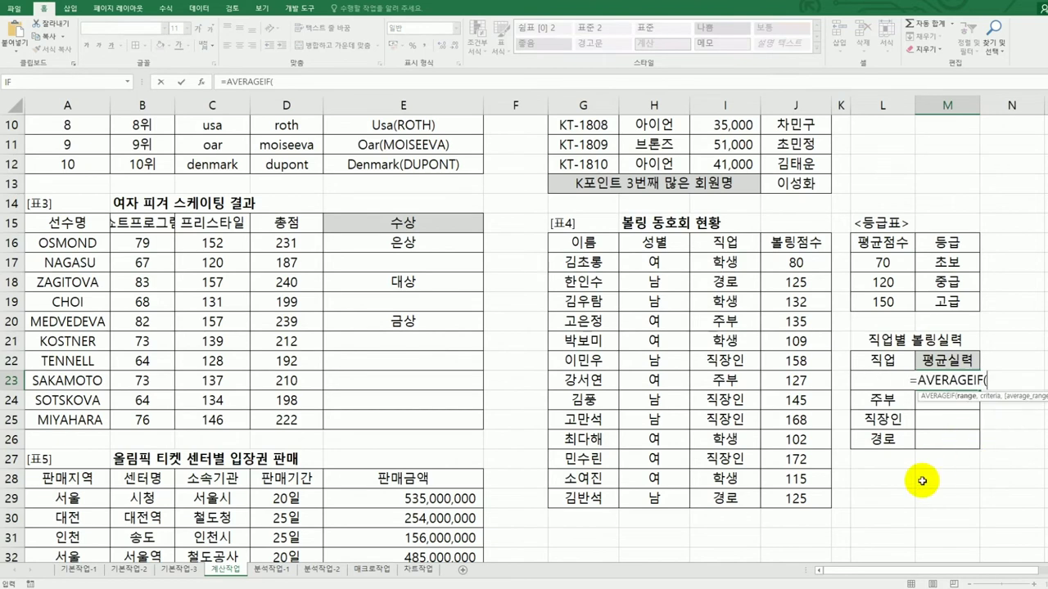
left_click_drag(701, 264, 699, 492)
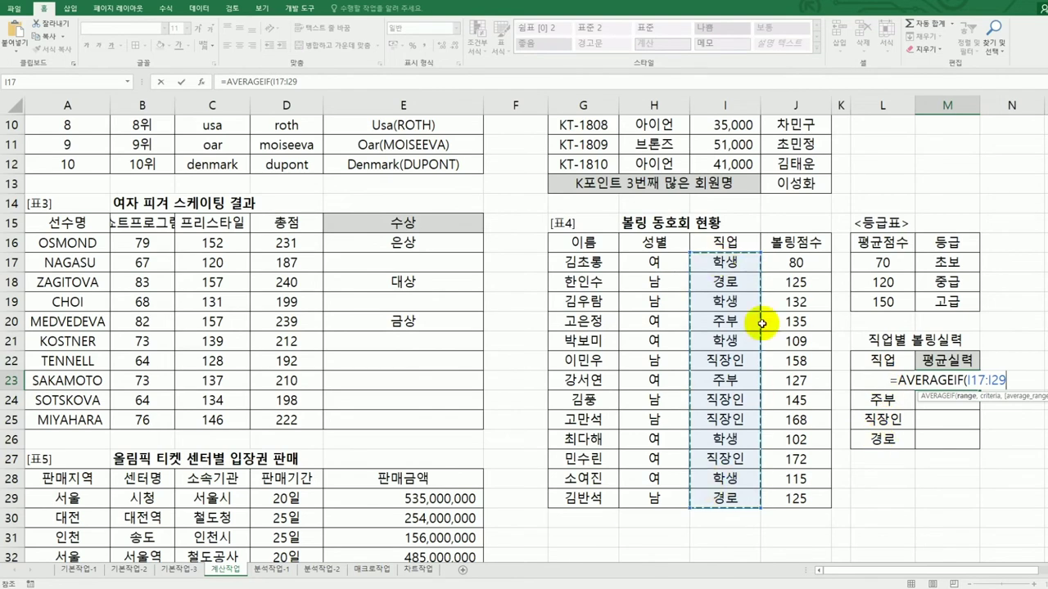
key("F4")
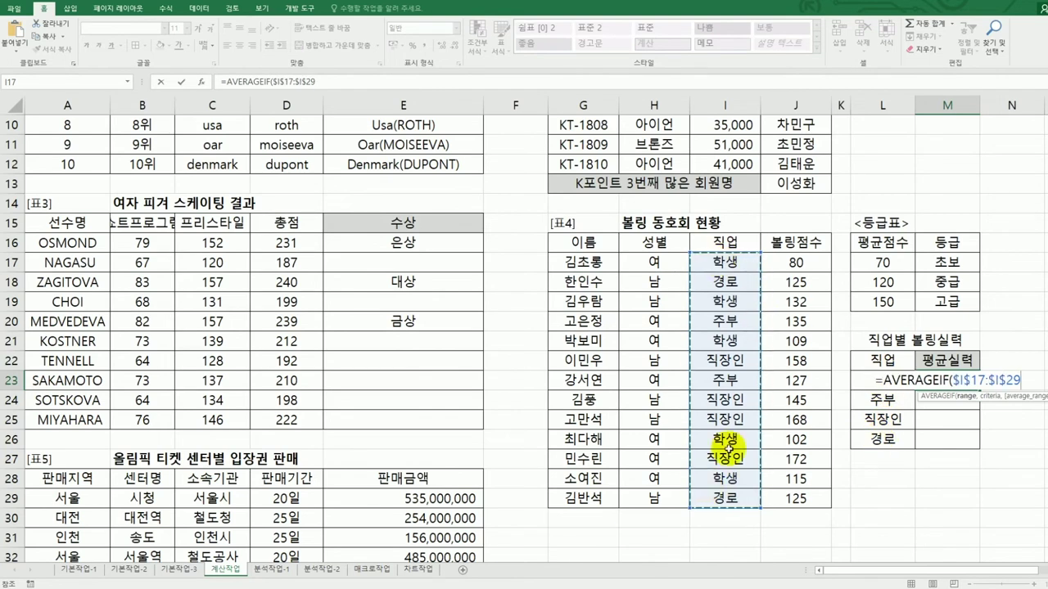
Complete the AVERAGEIF in M23 with criteria L23 and the absolute average range $J$17:$J$29
type(",")
key("Left")
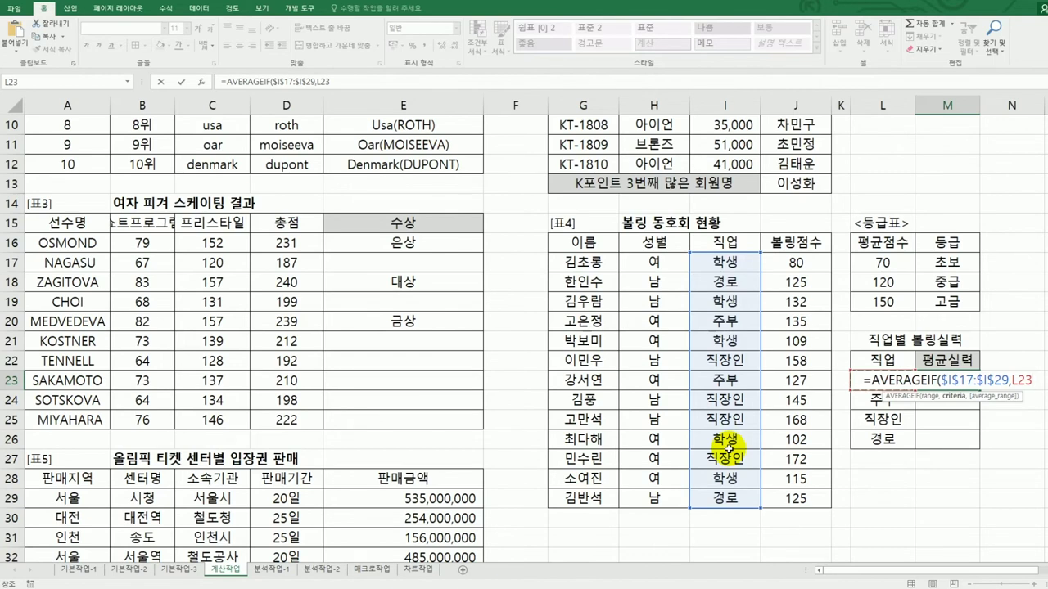
type(",")
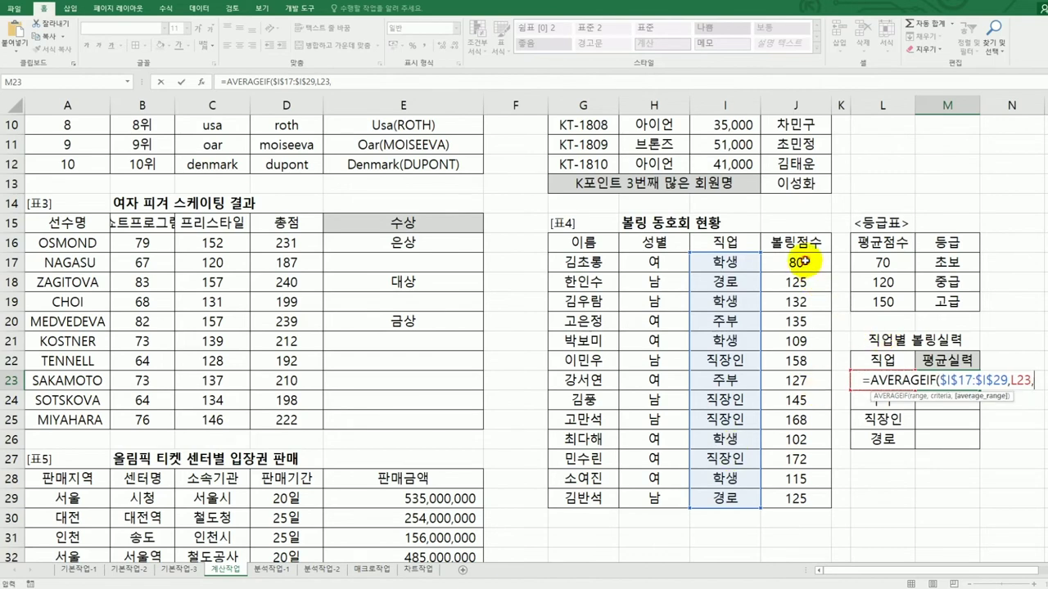
left_click_drag(801, 261, 796, 459)
left_click_drag(798, 495, 799, 495)
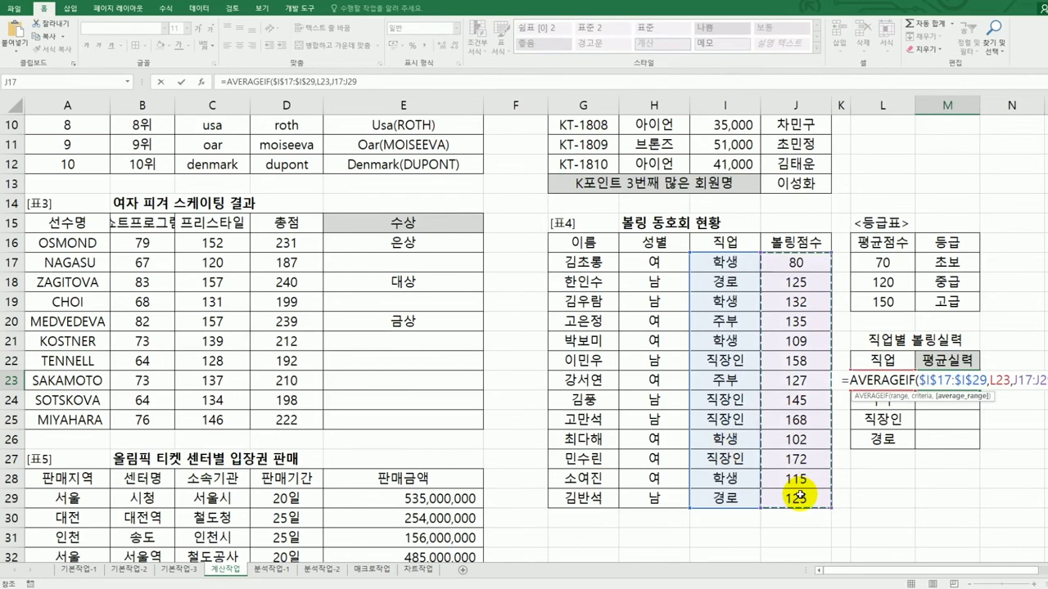
key("F4")
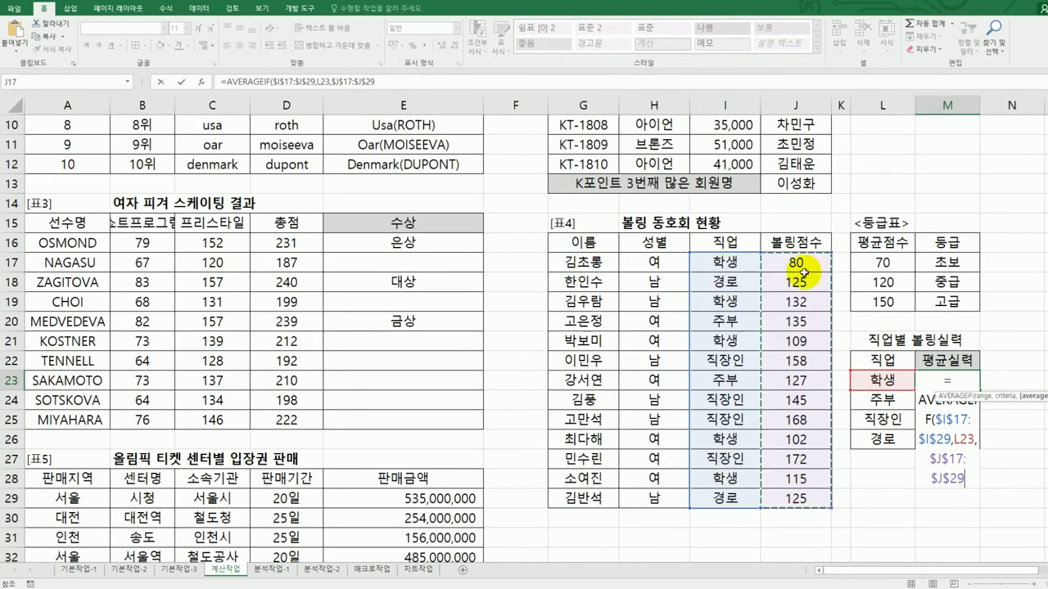
type(")")
key("Return")
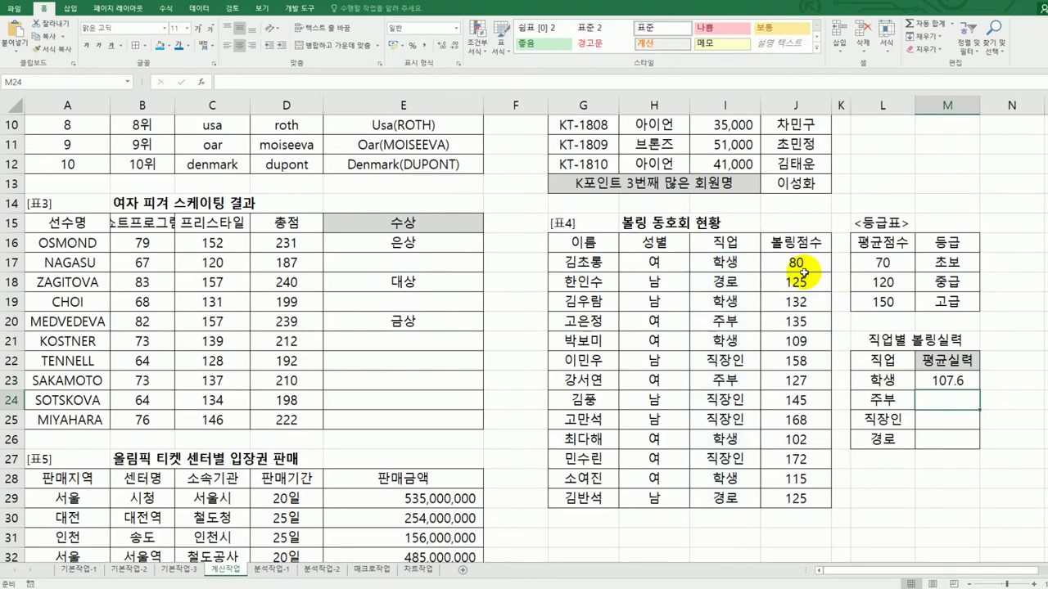
Fill the AVERAGEIF formula from M23 down through M26 and reselect M23
left_click(948, 380)
left_click_drag(979, 392, 972, 442)
left_click_drag(972, 442, 973, 444)
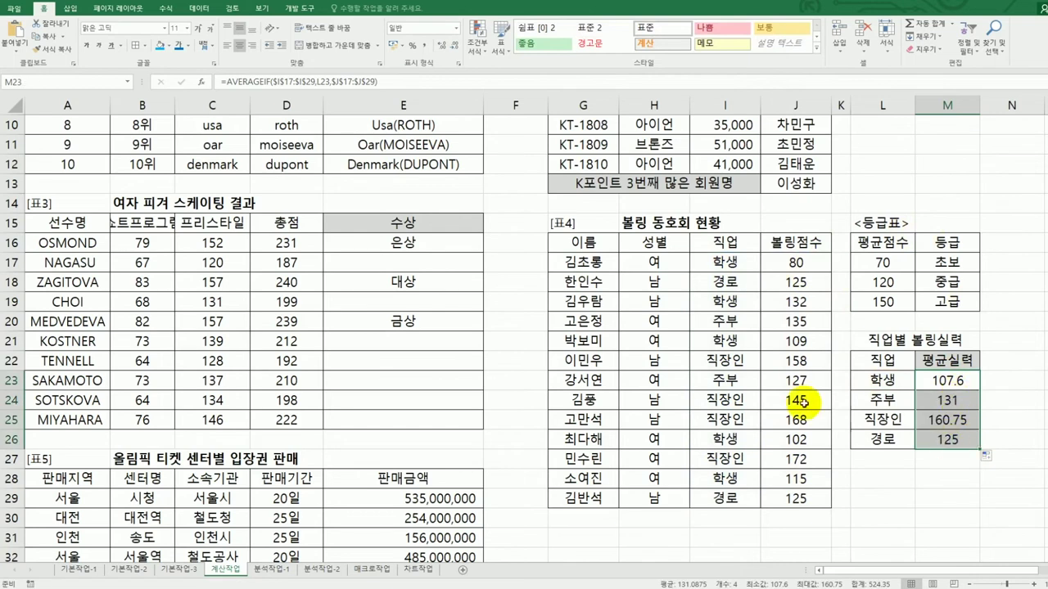
left_click(954, 385)
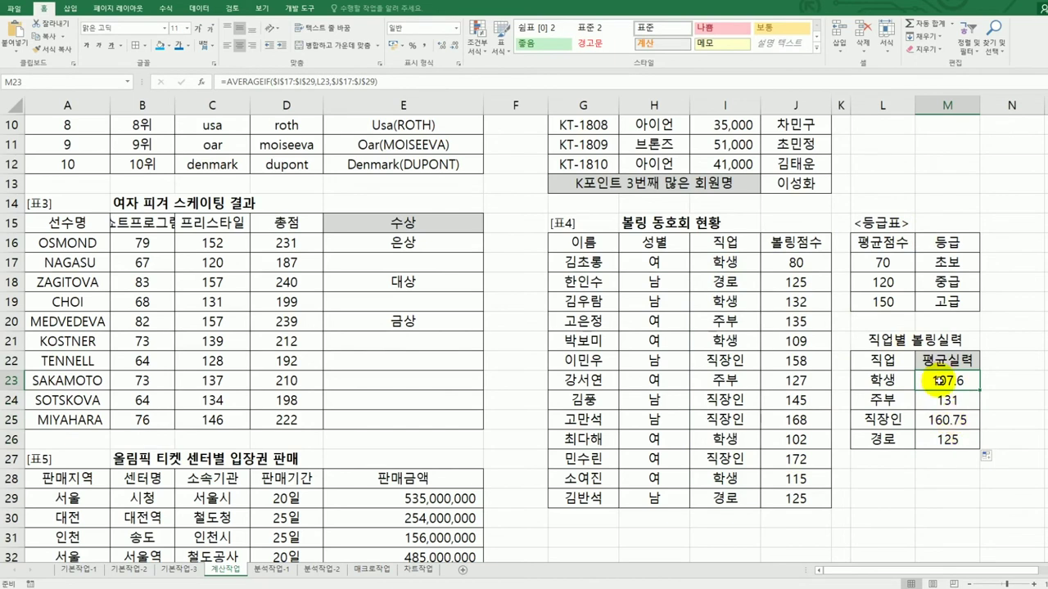
Wrap M23's AVERAGEIF in a VLOOKUP so that the 학생 average becomes the lookup value
left_click_drag(882, 242, 939, 305)
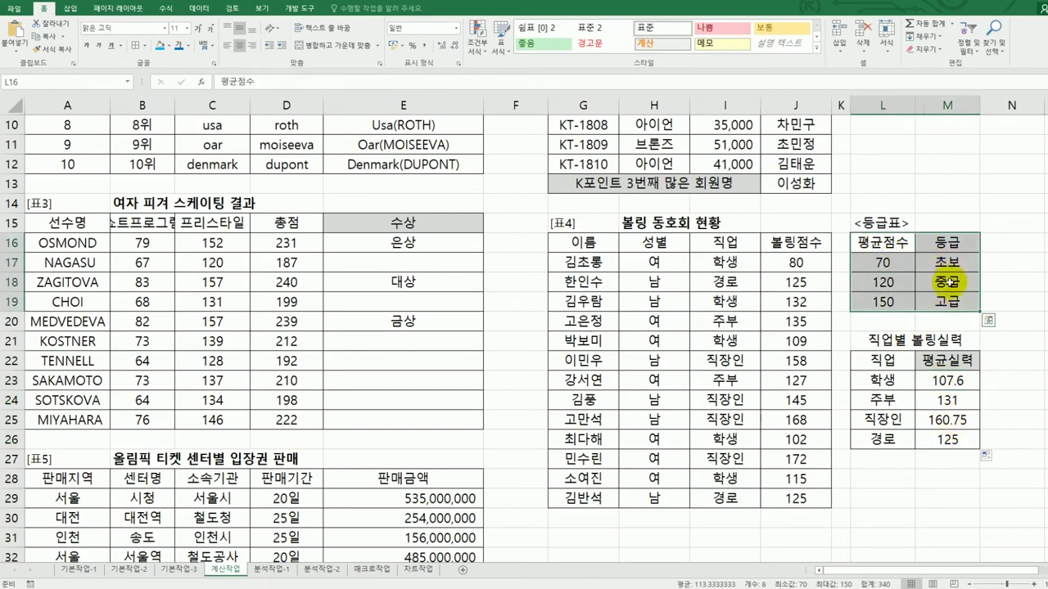
left_click(947, 380)
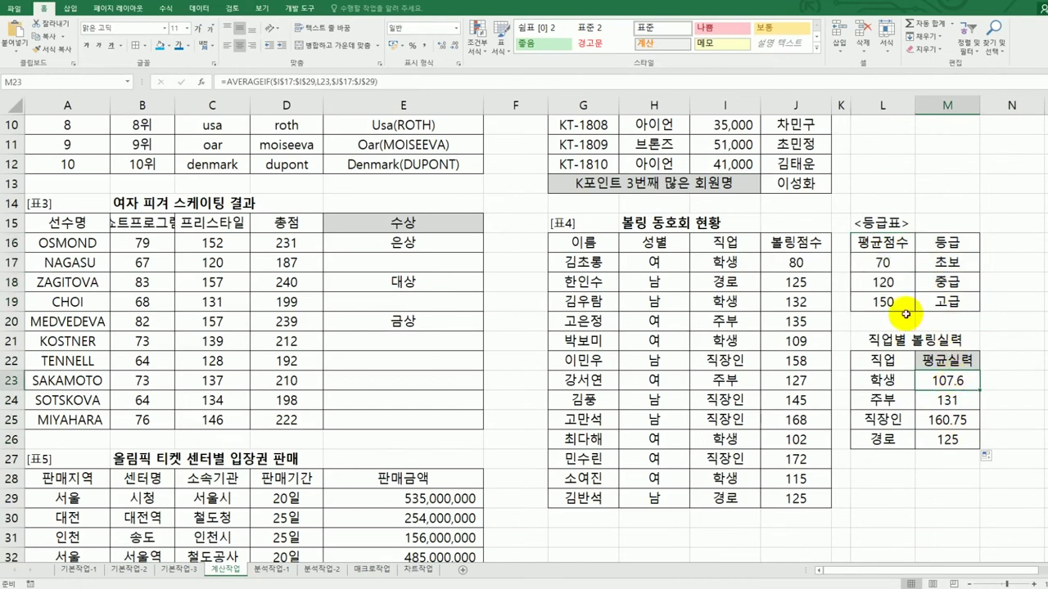
left_click_drag(880, 263, 885, 303)
left_click_drag(934, 262, 929, 303)
left_click(942, 381)
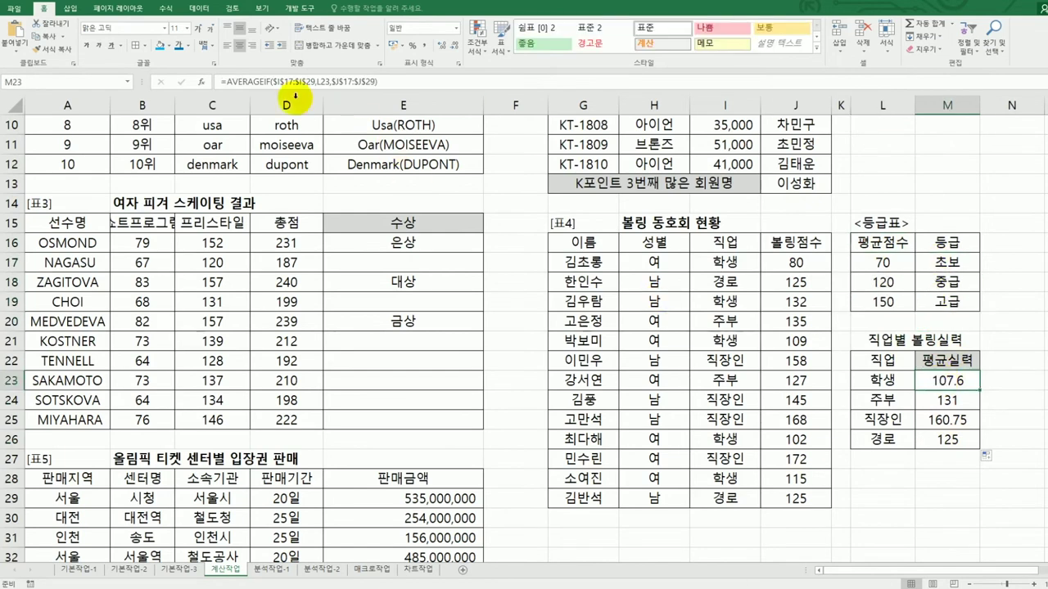
left_click(225, 82)
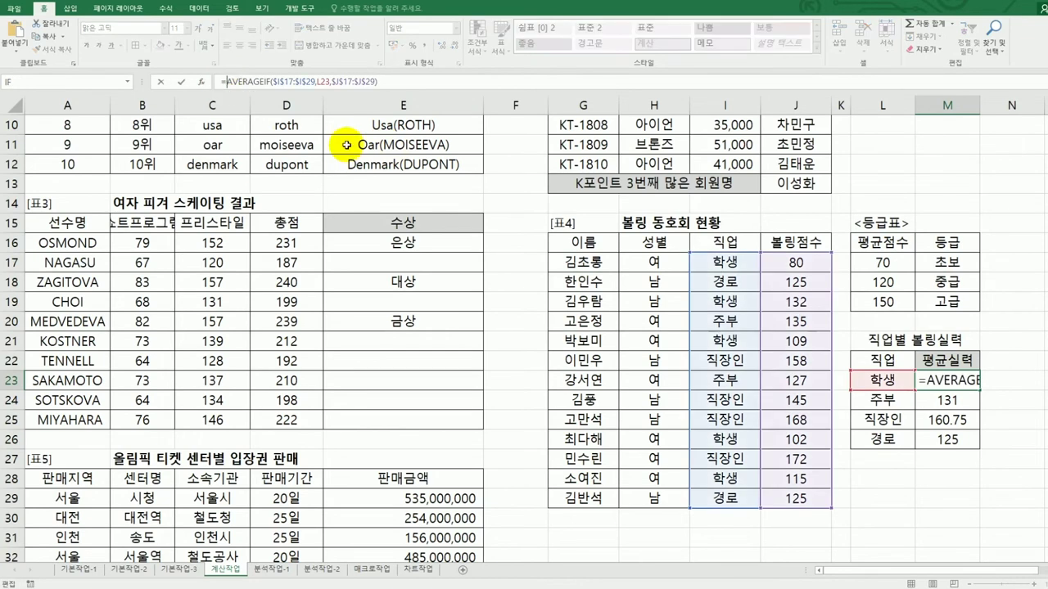
type("vl")
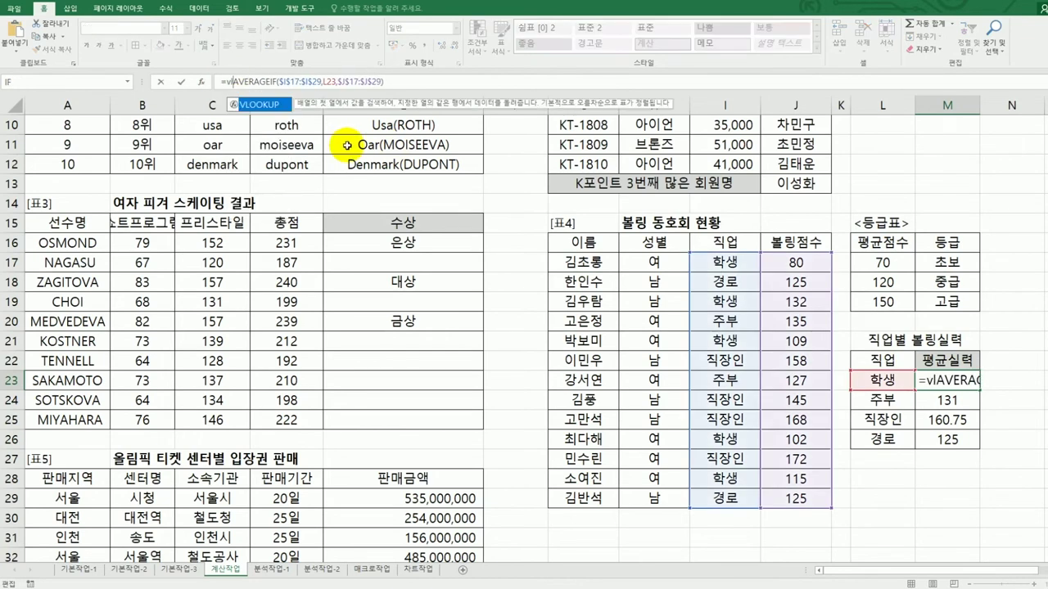
double_click(254, 104)
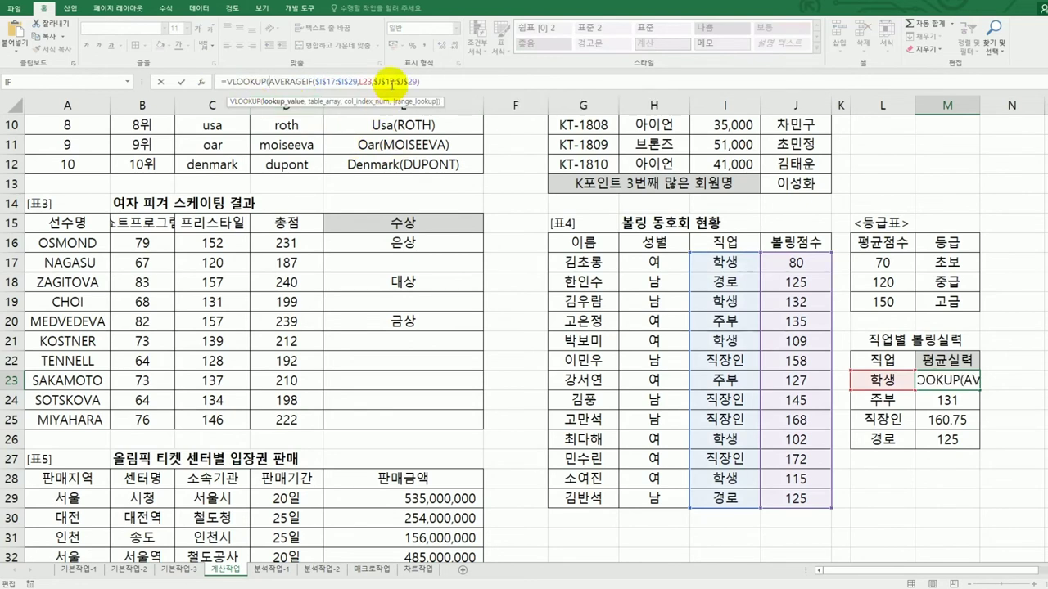
left_click(439, 82)
type(",")
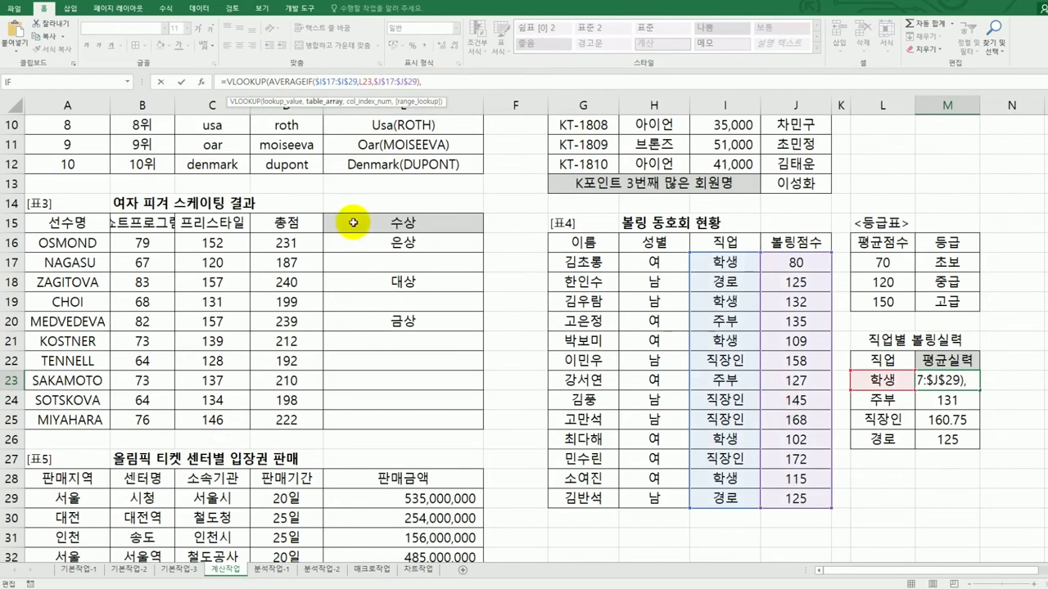
Set the VLOOKUP's Table_array to the 등급표 data as the absolute range $L$17:$M$19
left_click(200, 82)
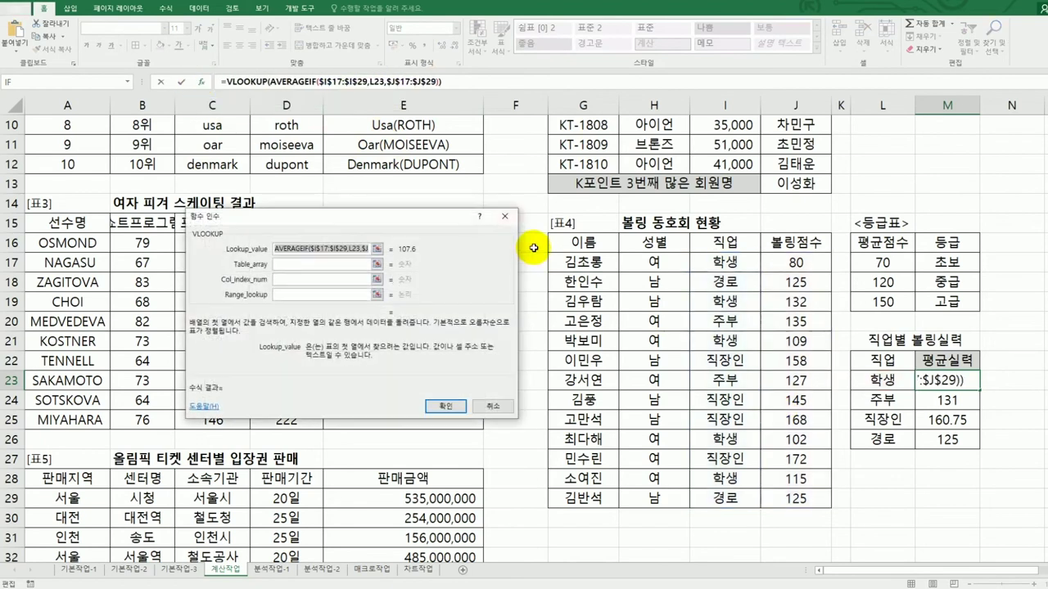
left_click_drag(423, 212, 589, 243)
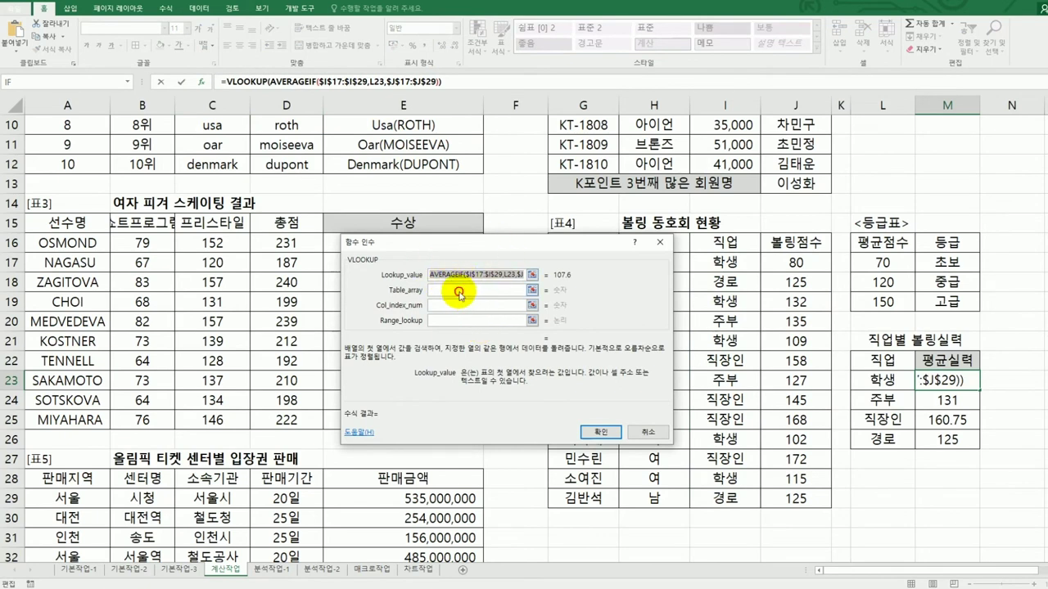
left_click(459, 291)
left_click_drag(885, 262, 934, 307)
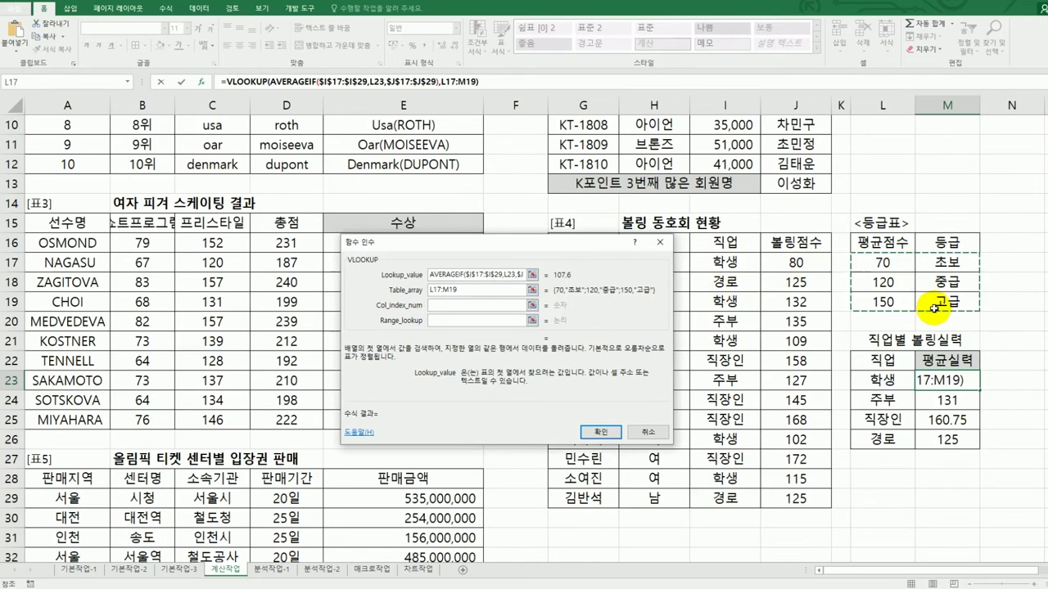
key("F4")
Complete the VLOOKUP in M23 with Col_index_num 2 and an empty Range_lookup
left_click(455, 305)
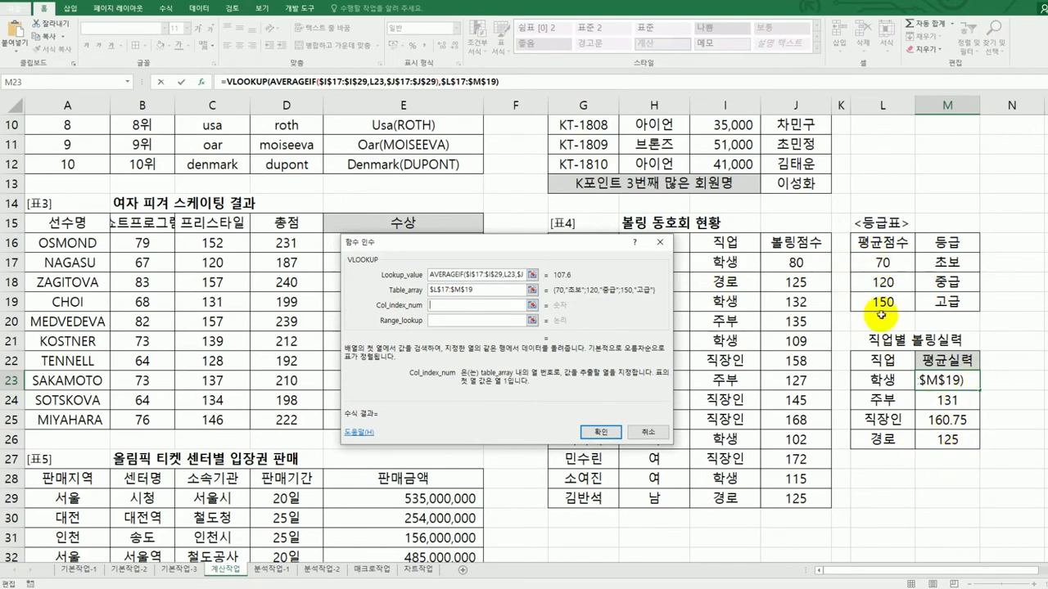
type("2")
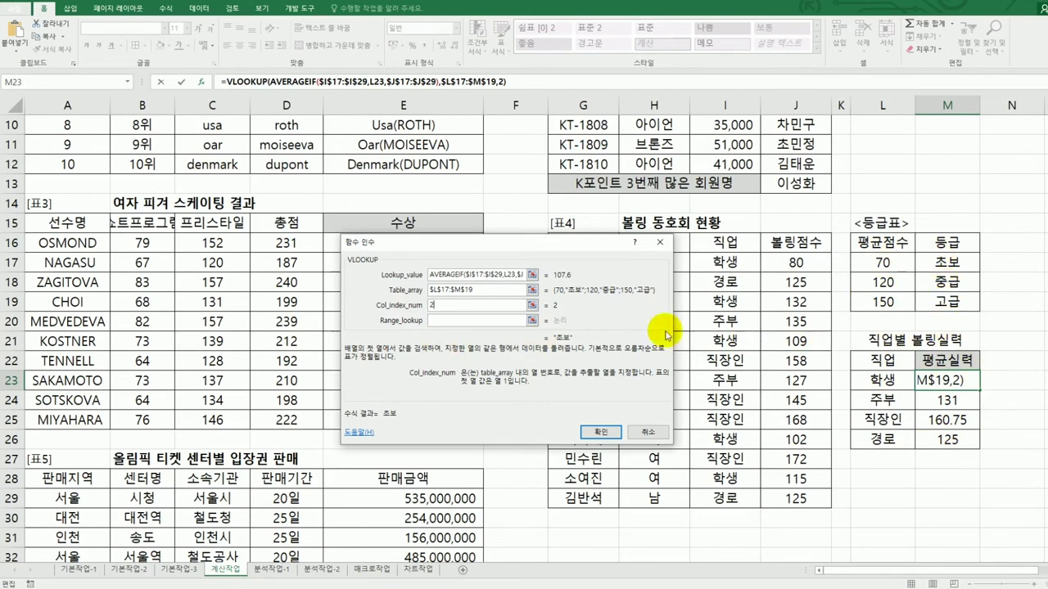
left_click(493, 331)
left_click(491, 321)
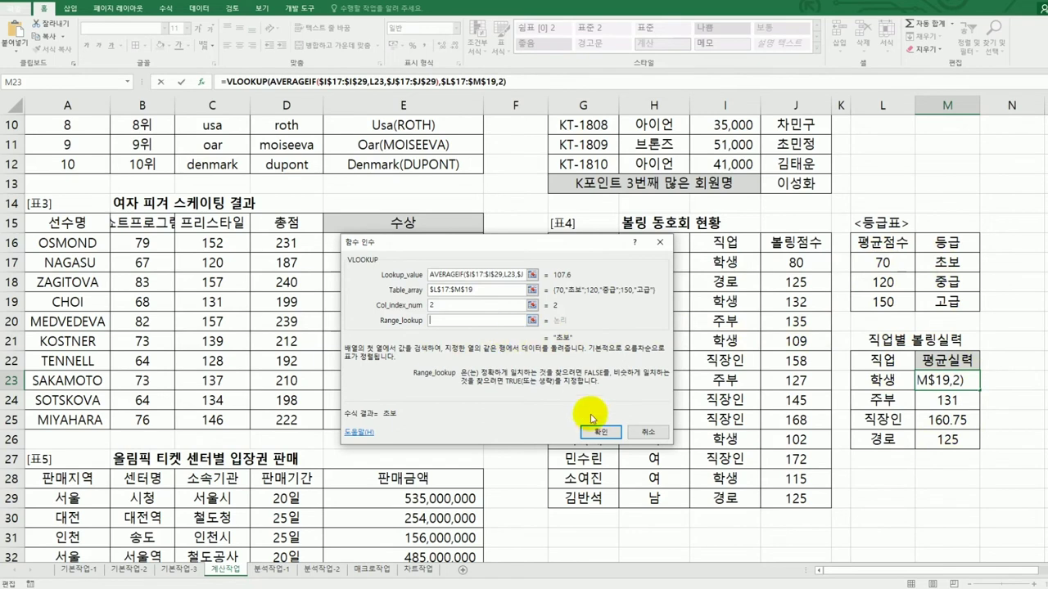
left_click(601, 431)
Fill the VLOOKUP formula from M23 down through M26 and reselect M23
left_click_drag(978, 391, 975, 440)
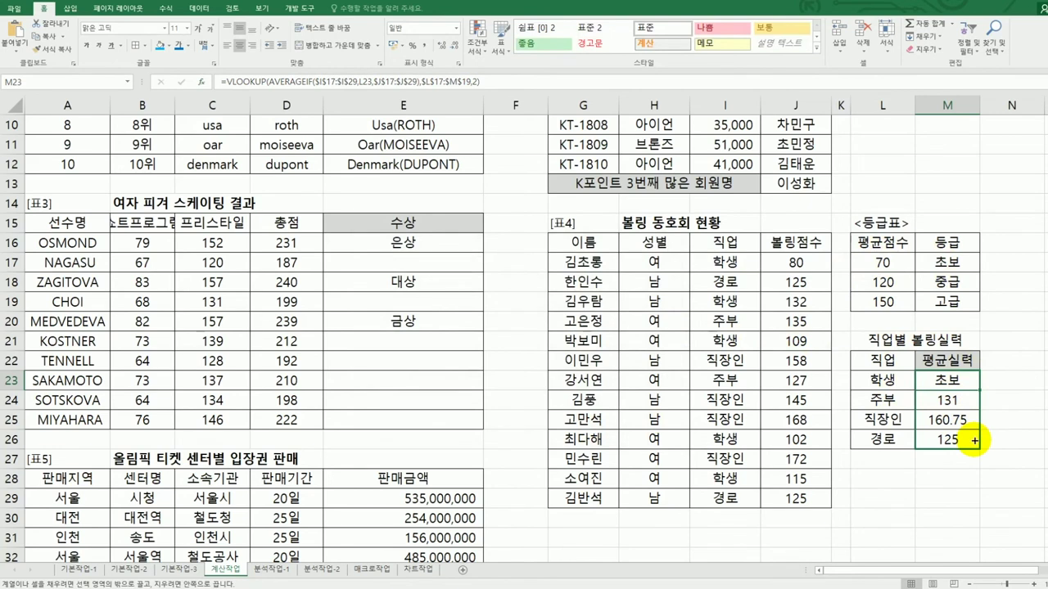
left_click_drag(974, 441, 974, 440)
left_click(952, 442)
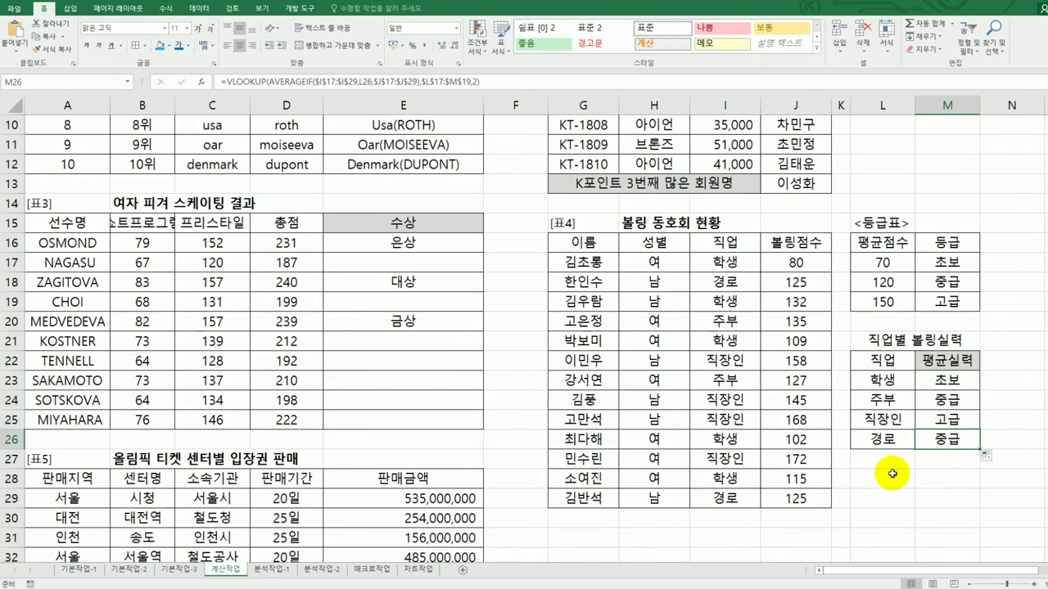
left_click(947, 380)
left_click_drag(710, 263, 726, 492)
left_click_drag(796, 262, 798, 497)
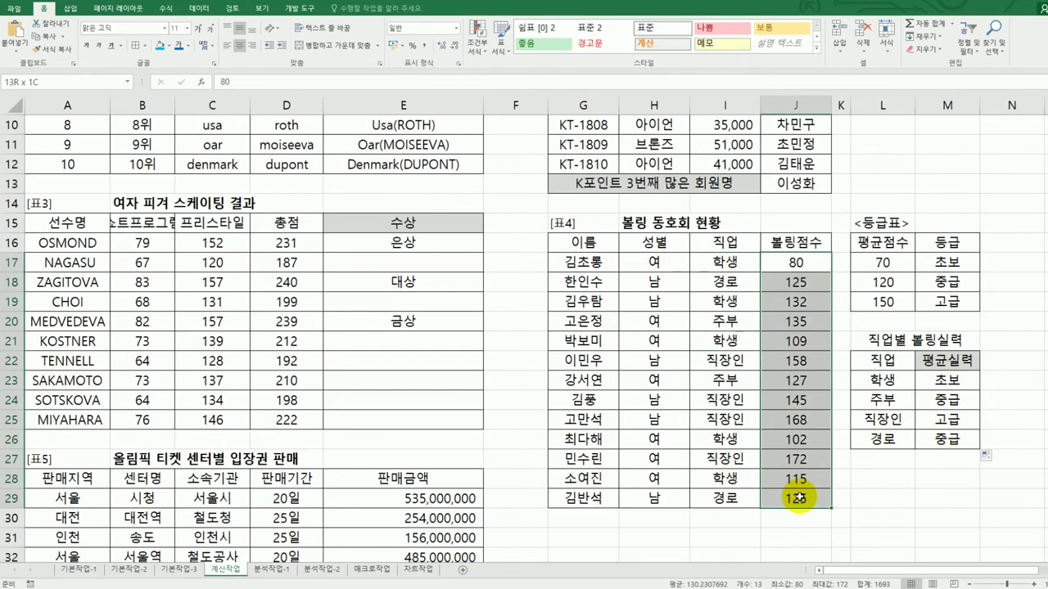
left_click(892, 383)
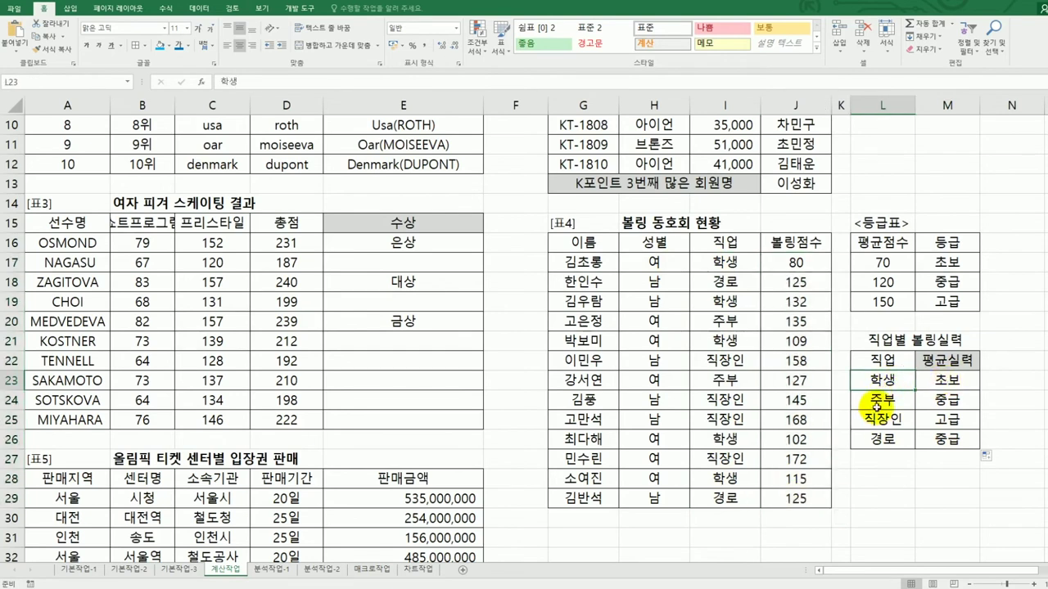
left_click(942, 381)
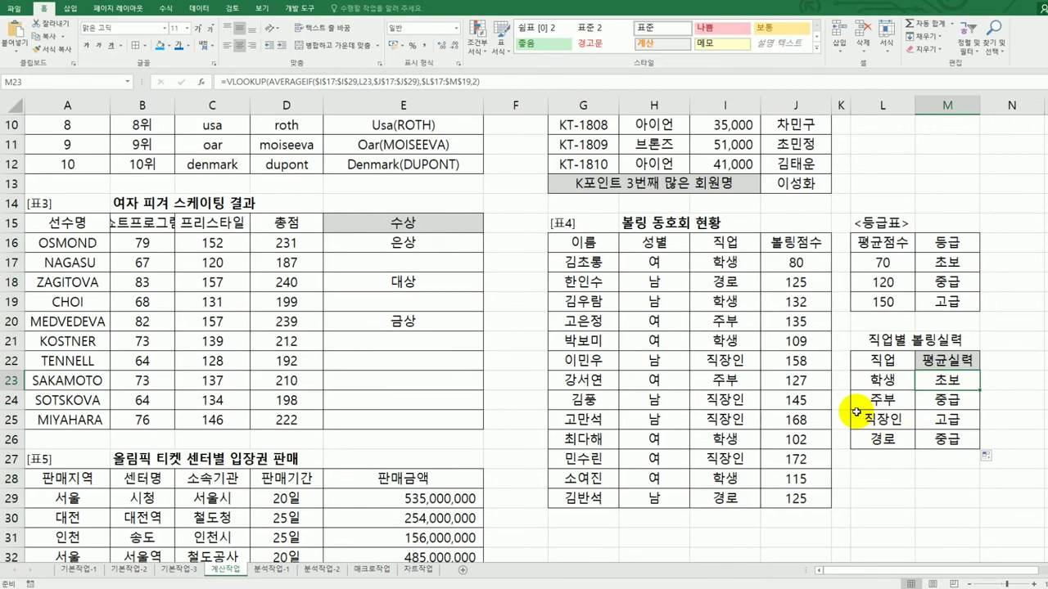
Calculate 서울지역 판매금액 평균 in E38 with AVERAGEIF, using range A29:A37, criteria "서울" and average range E29:E37
scroll(739, 357, "down", 4)
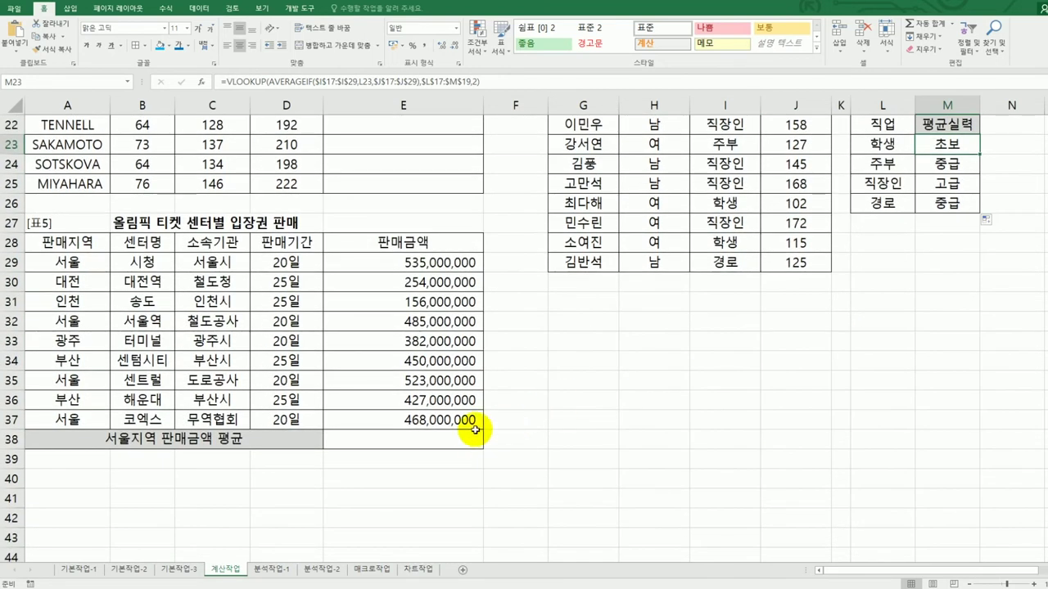
left_click(479, 438)
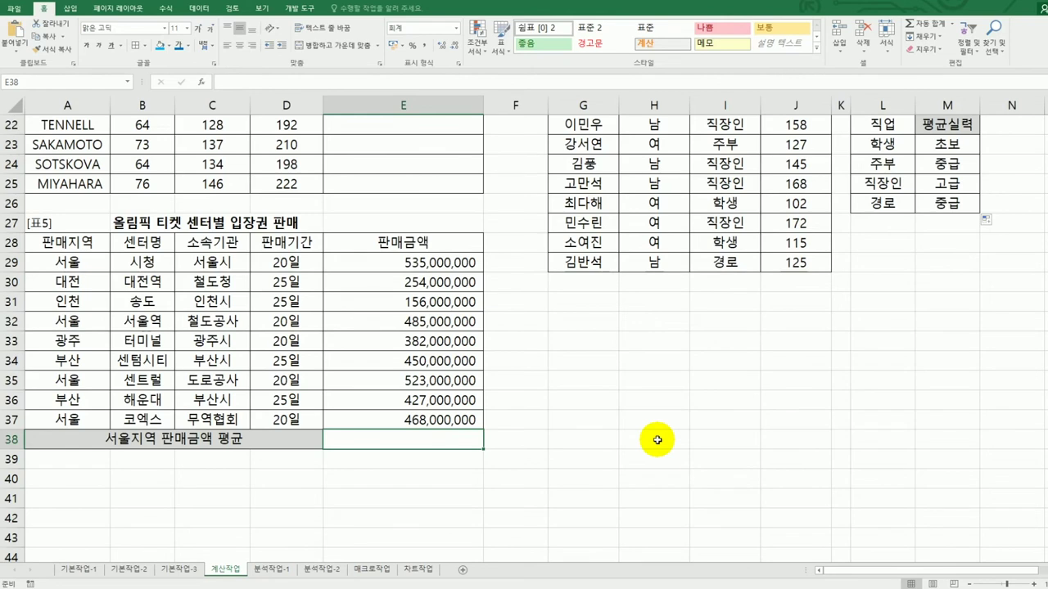
type("=av")
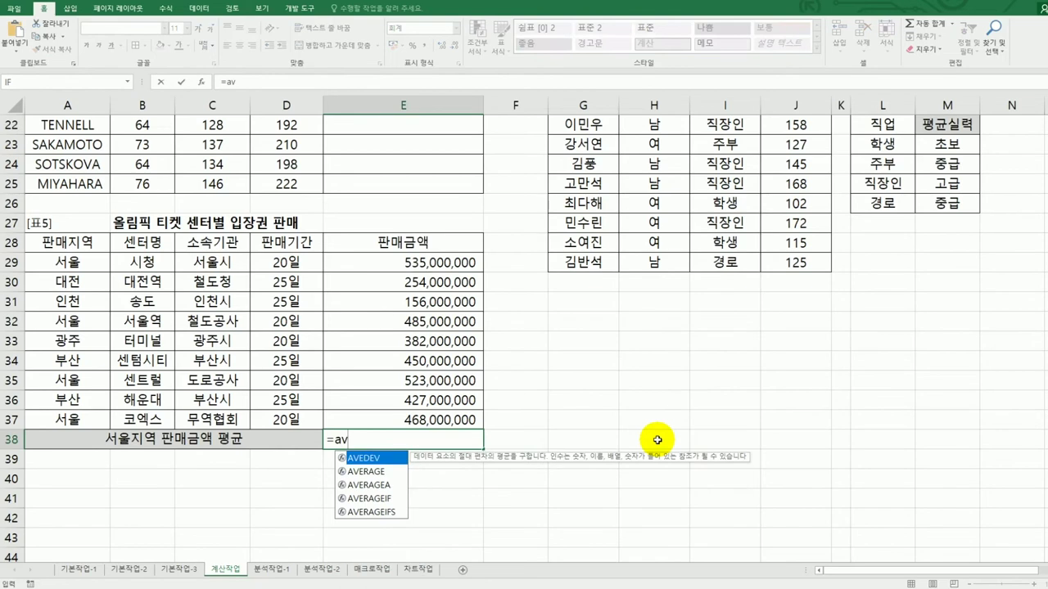
double_click(382, 496)
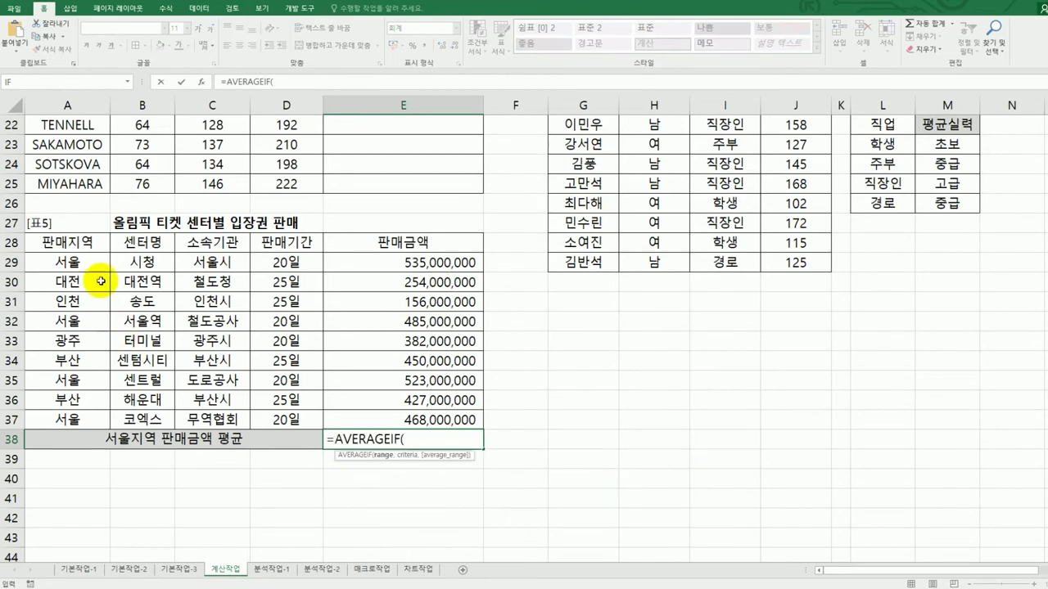
left_click_drag(77, 263, 87, 416)
type(",")
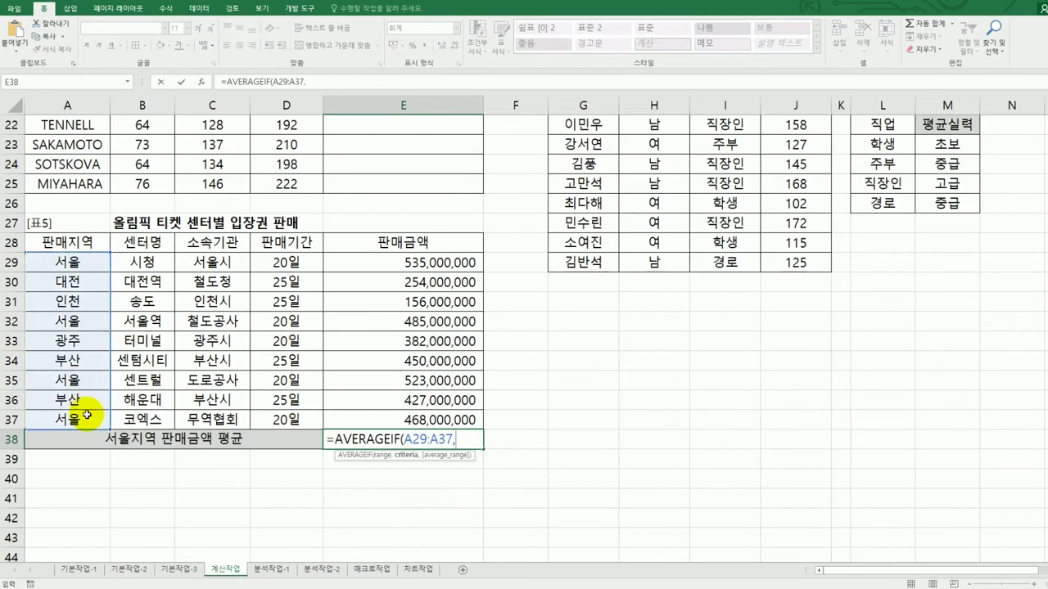
type("\"서울\",")
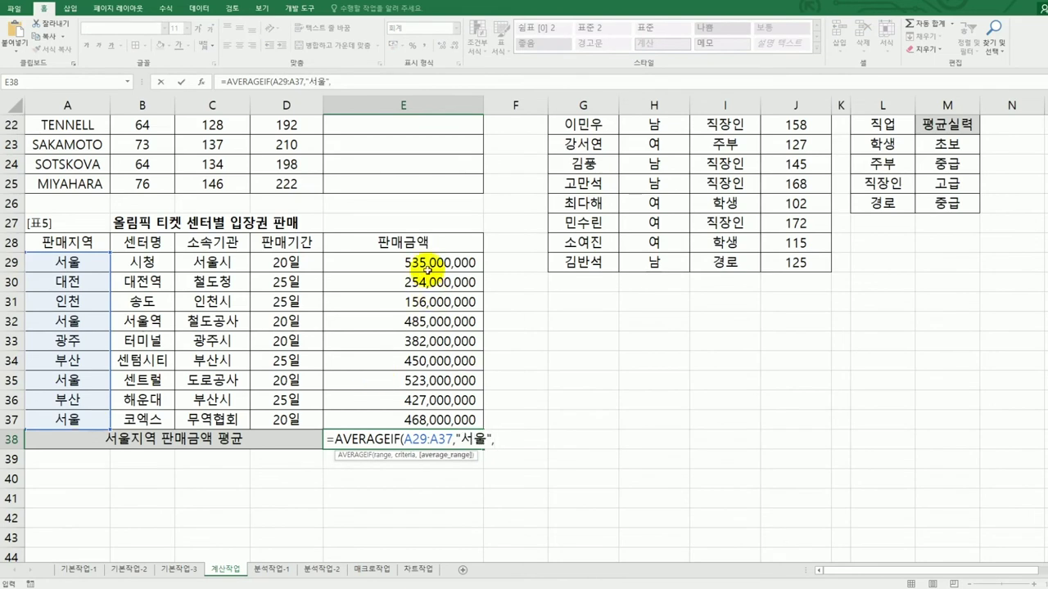
left_click_drag(425, 262, 422, 416)
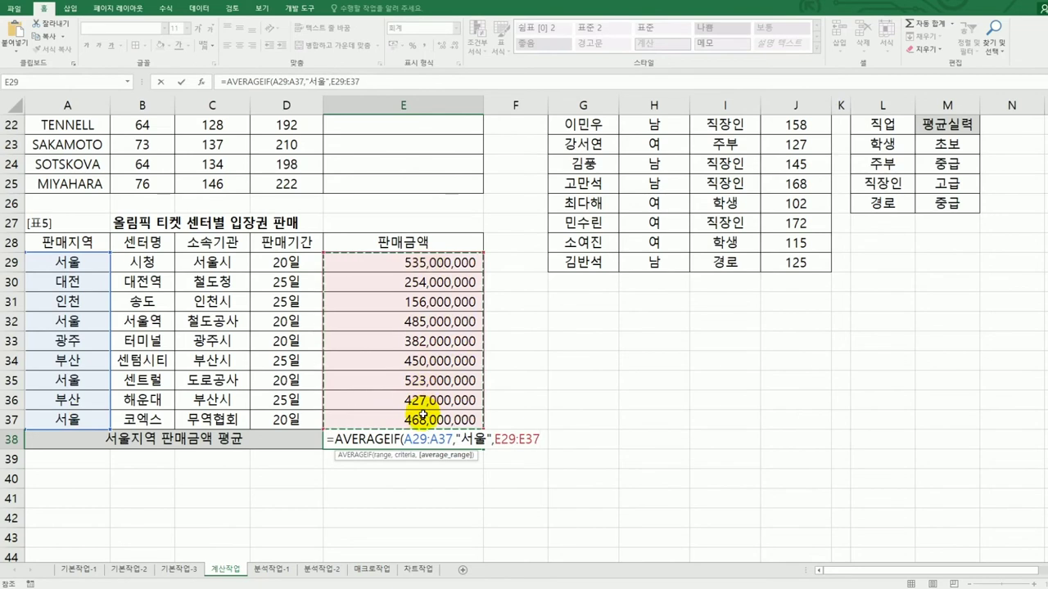
type(")")
key("Return")
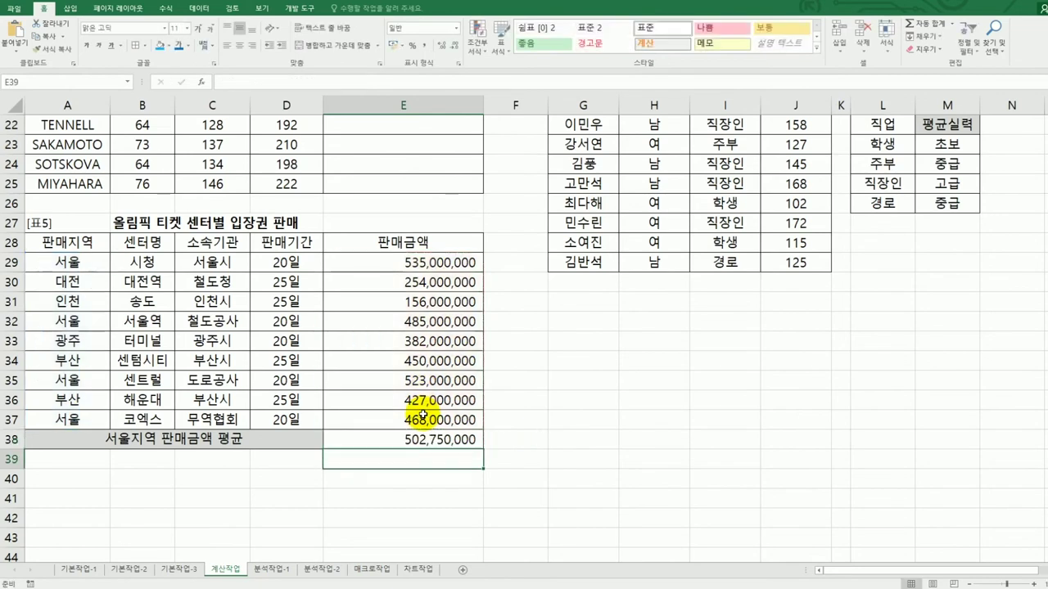
left_click(419, 440)
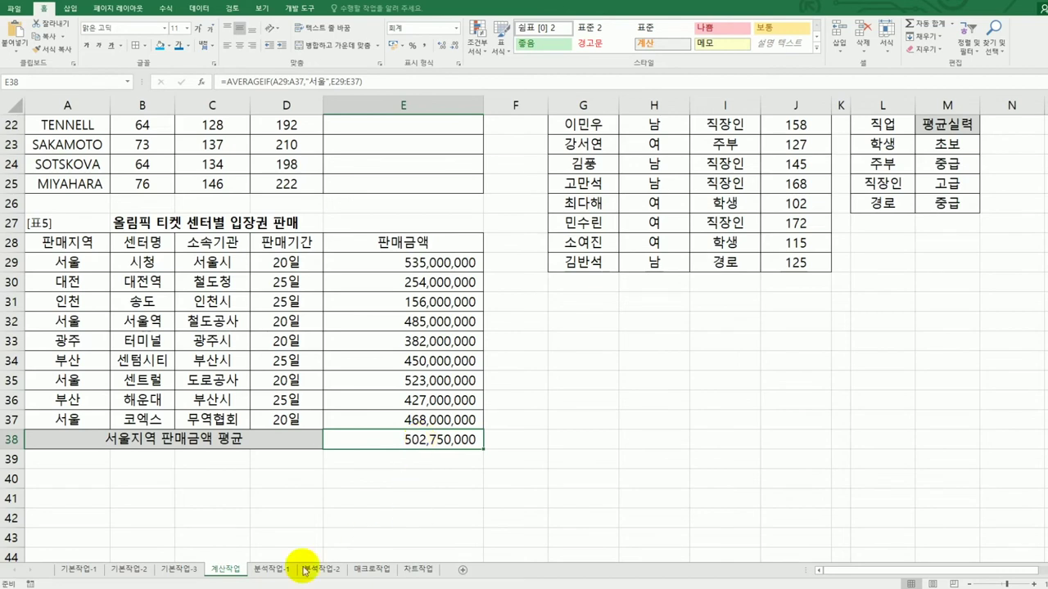
Open the 분석작업-1 sheet and look over the 팀별 급여 지급 현황 table down to its last row
left_click(278, 569)
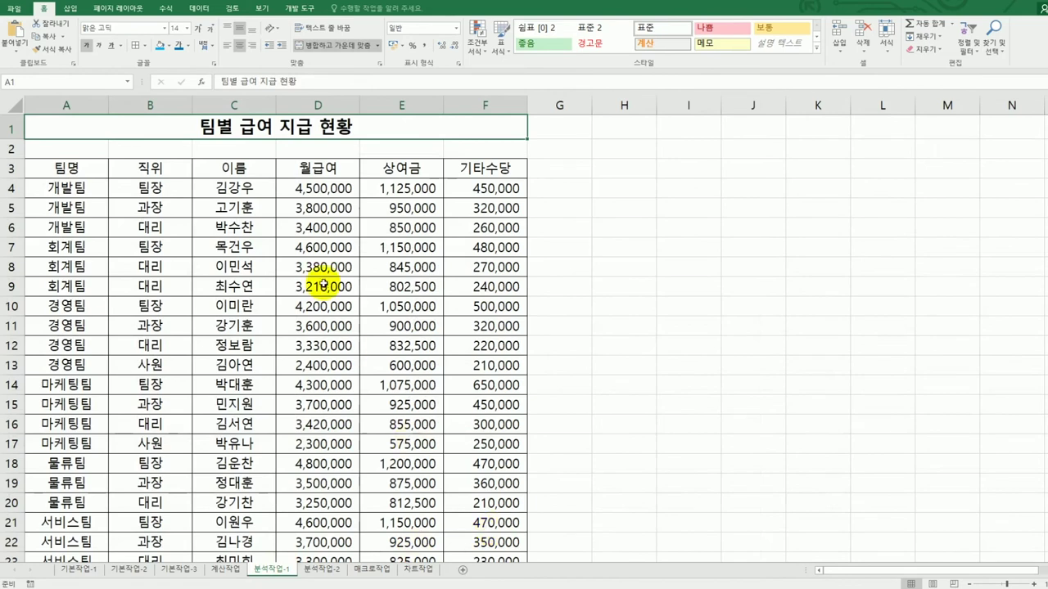
left_click(245, 195)
scroll(263, 299, "down", 4)
scroll(263, 297, "up", 4)
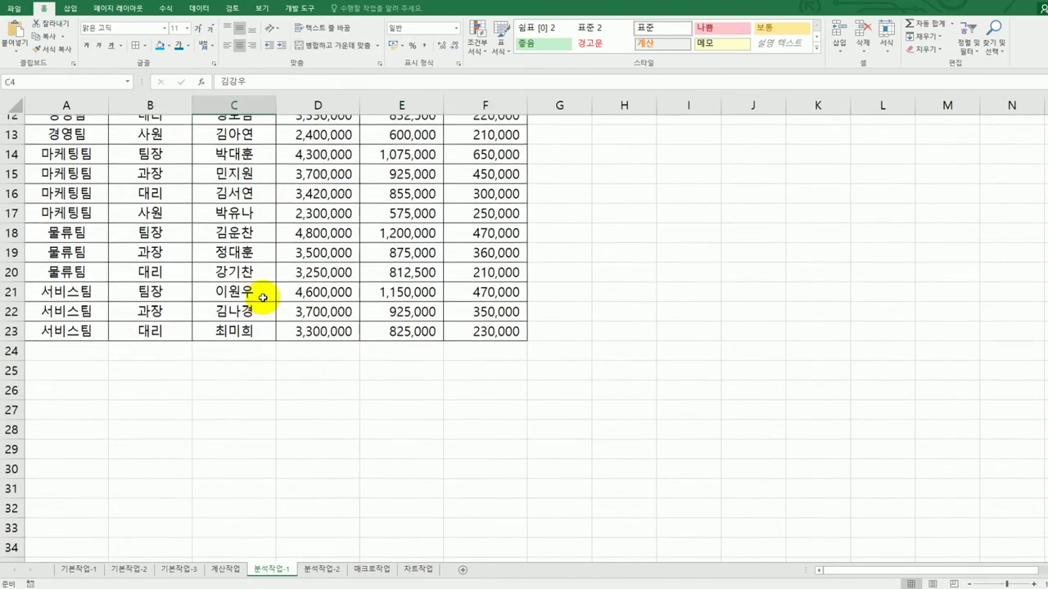
scroll(265, 297, "down", 2)
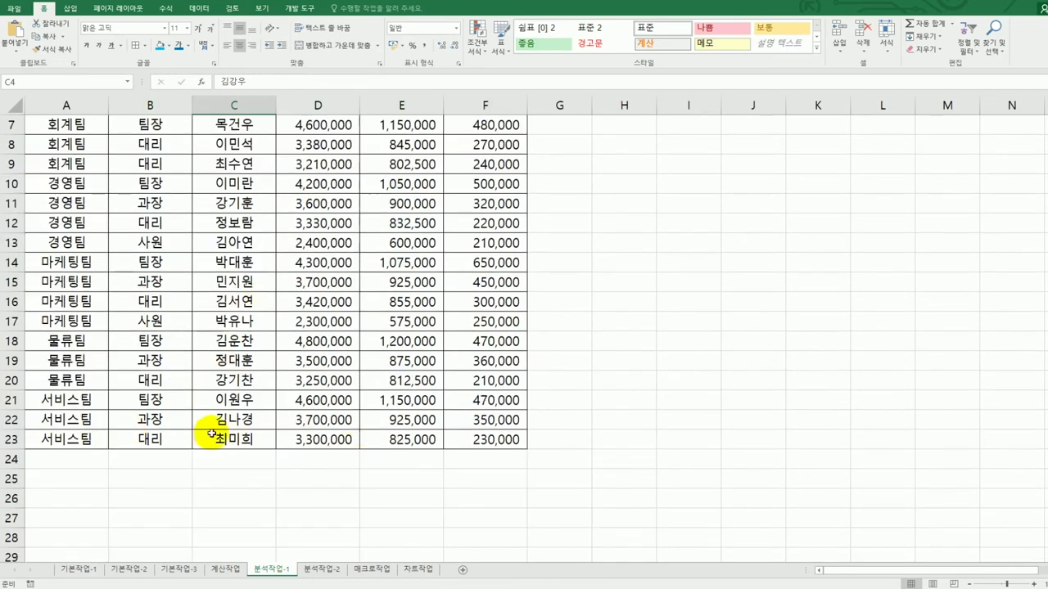
scroll(374, 430, "up", 2)
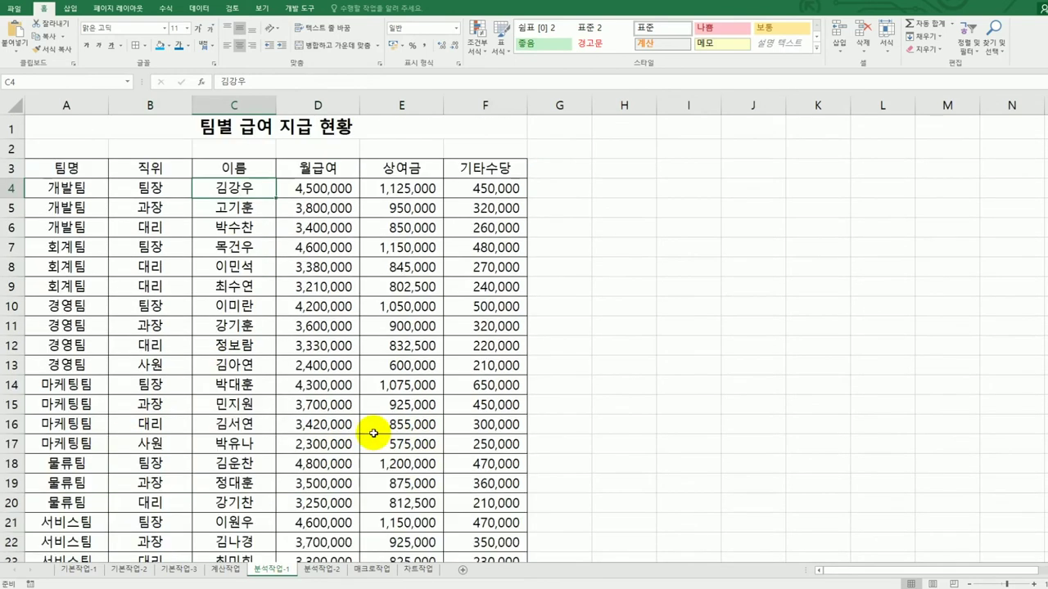
Insert a pivot table based on A3:F23 of 분석작업-1, placed in the existing worksheet at cell H3
left_click(123, 268)
left_click(255, 321)
left_click(365, 362)
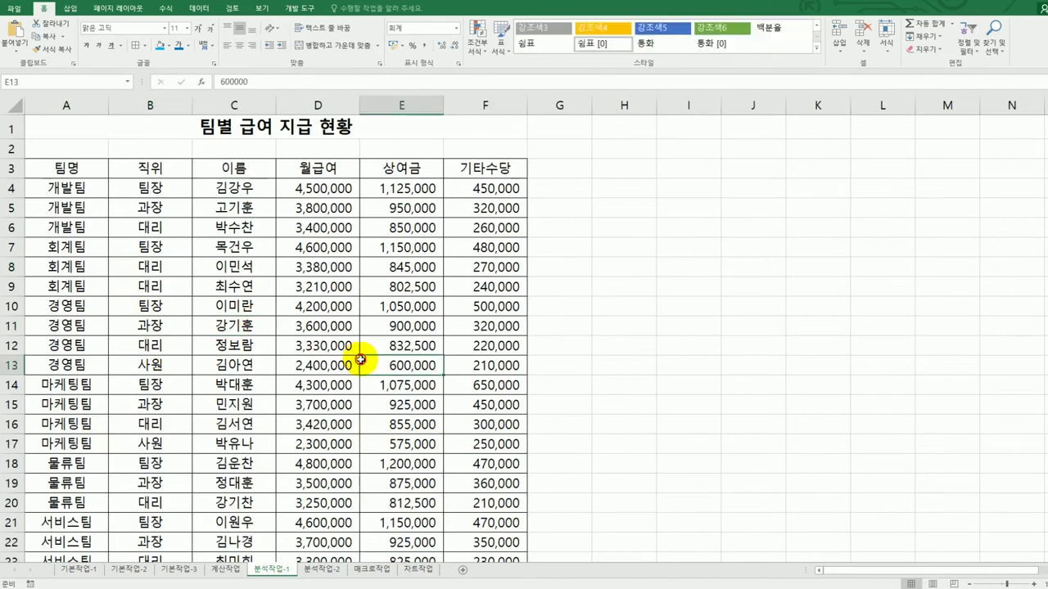
left_click(71, 8)
left_click(12, 35)
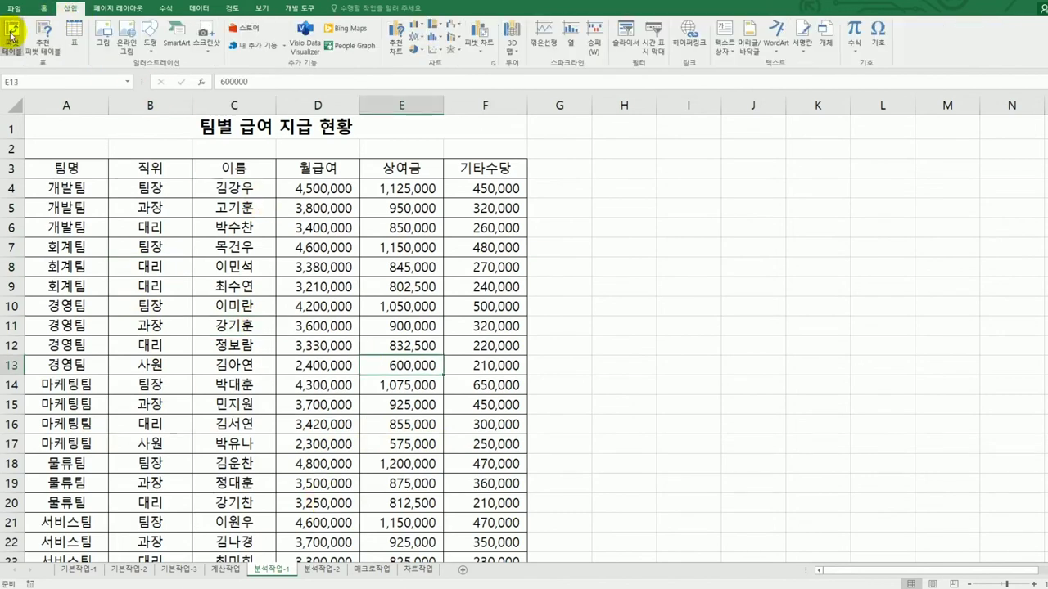
left_click(11, 36)
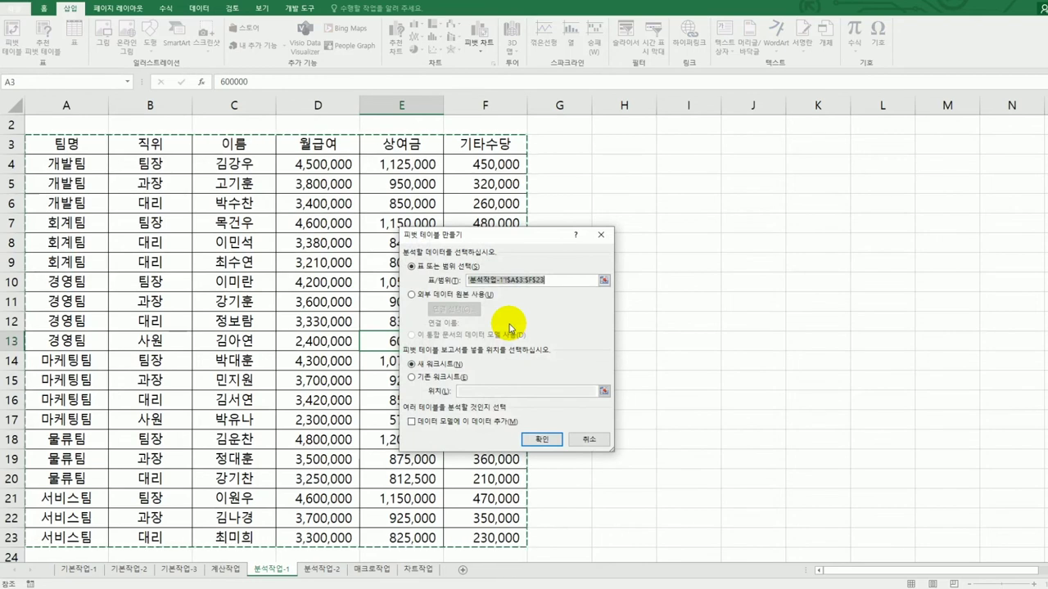
left_click(421, 377)
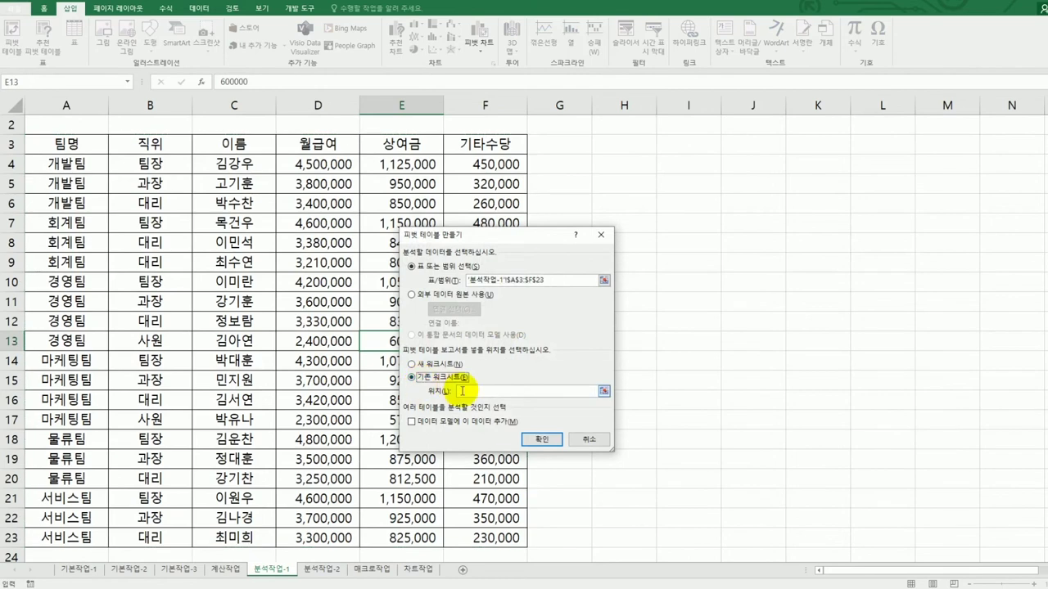
left_click(513, 396)
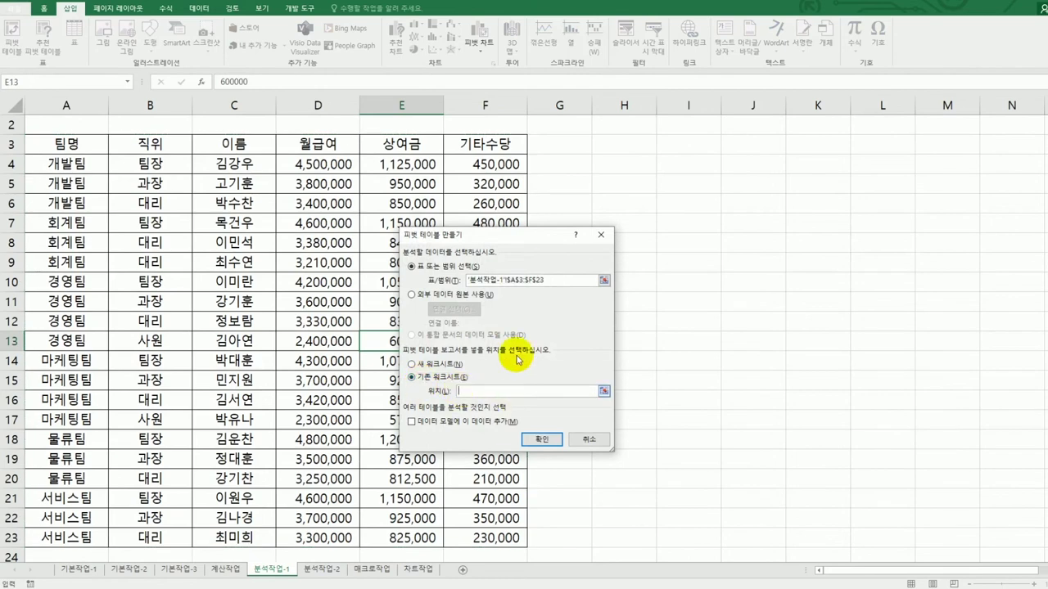
left_click(613, 149)
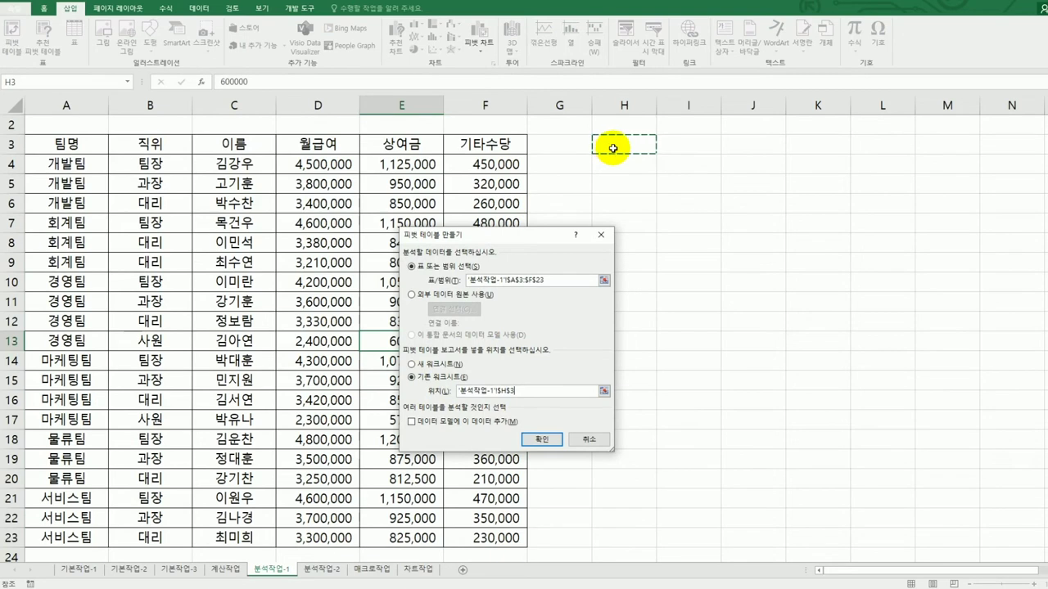
left_click(533, 436)
Add 팀명 to the pivot table's rows and 월급여, 상여금 and 기타수당 to its values
left_click_drag(583, 66, 356, 101)
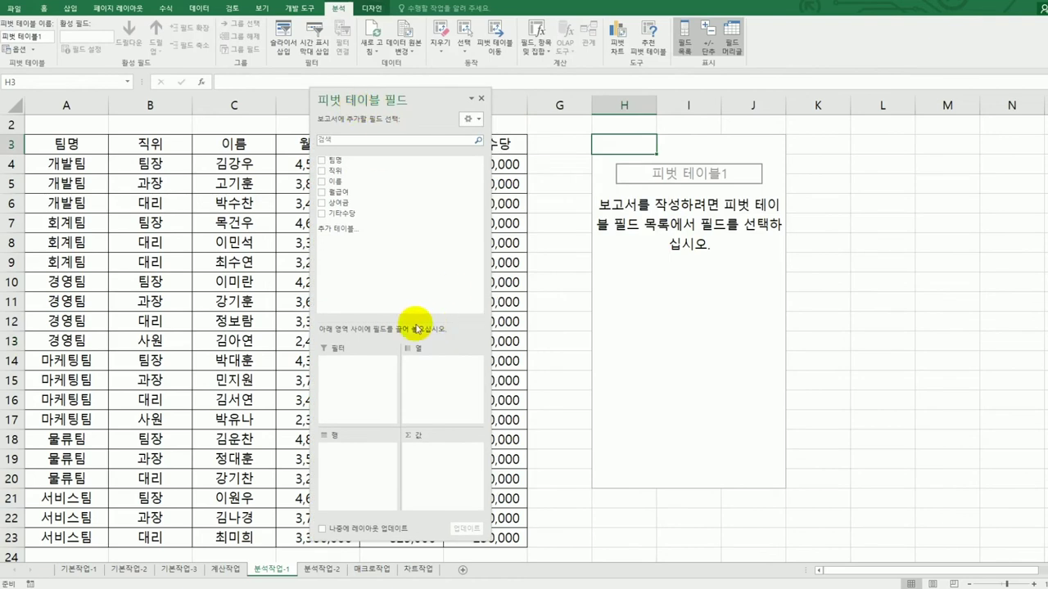
left_click_drag(342, 160, 357, 464)
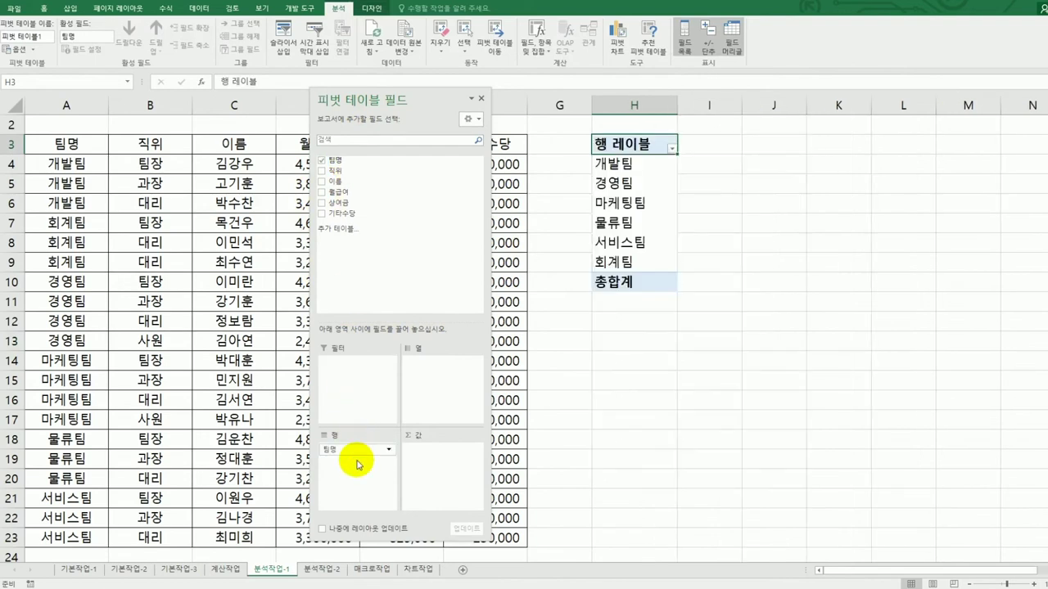
left_click_drag(342, 192, 434, 476)
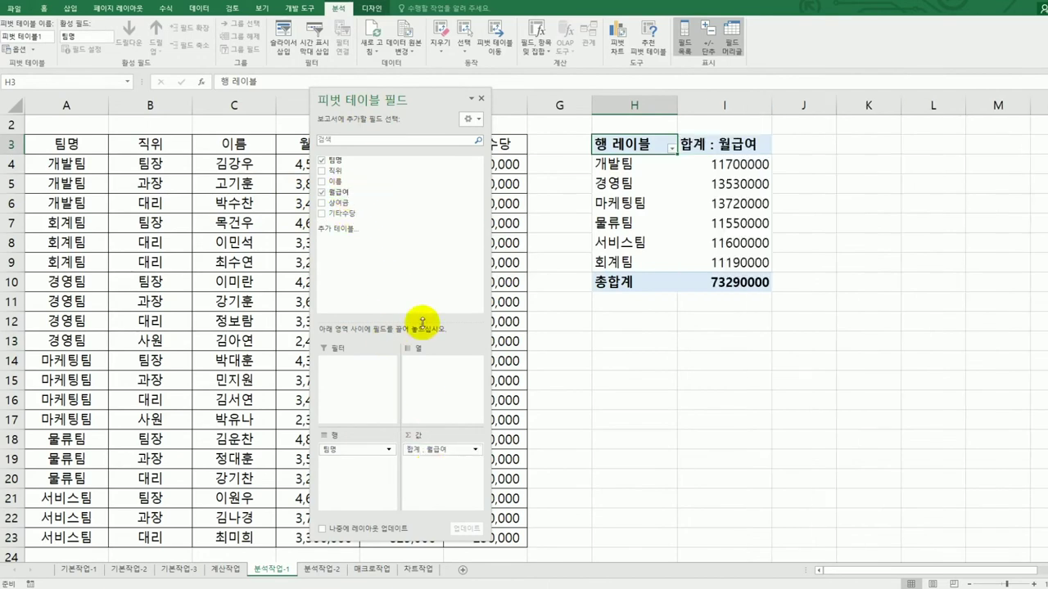
left_click_drag(396, 206, 456, 480)
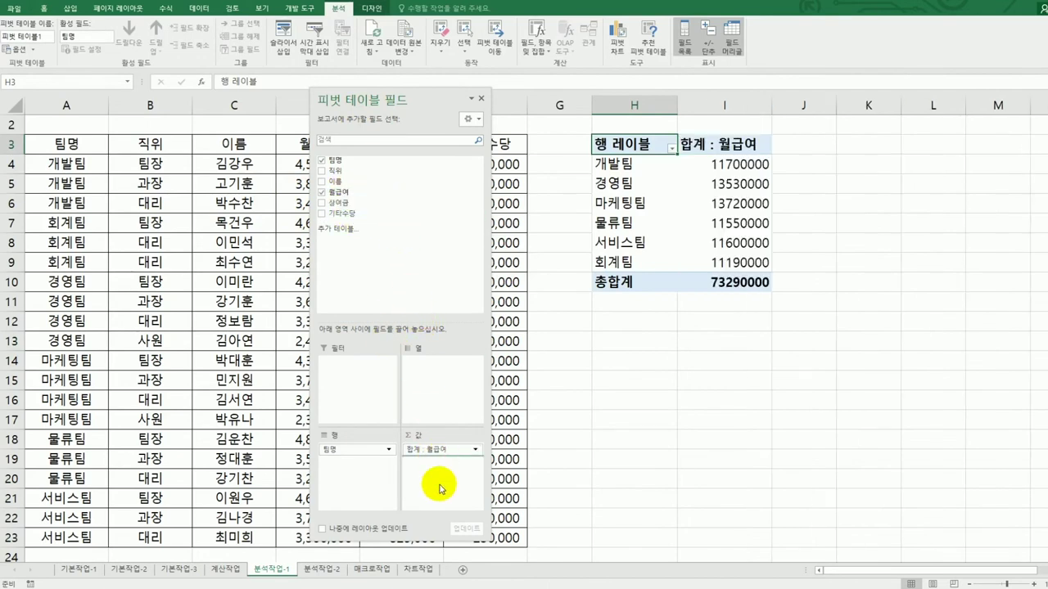
left_click_drag(342, 212, 427, 507)
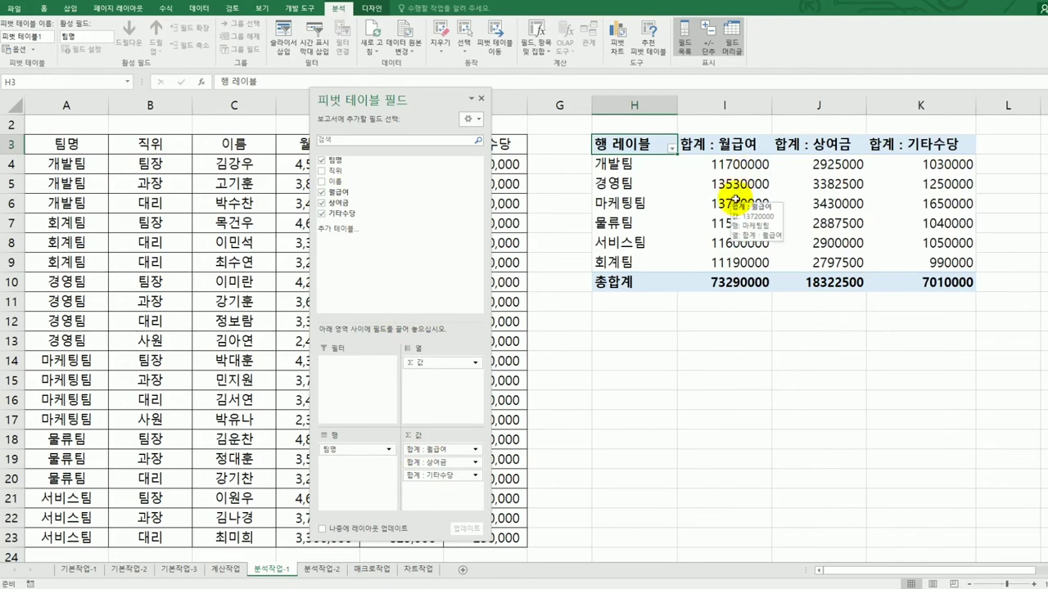
Summarize the pivot table's 월급여 values by 평균
left_click(474, 450)
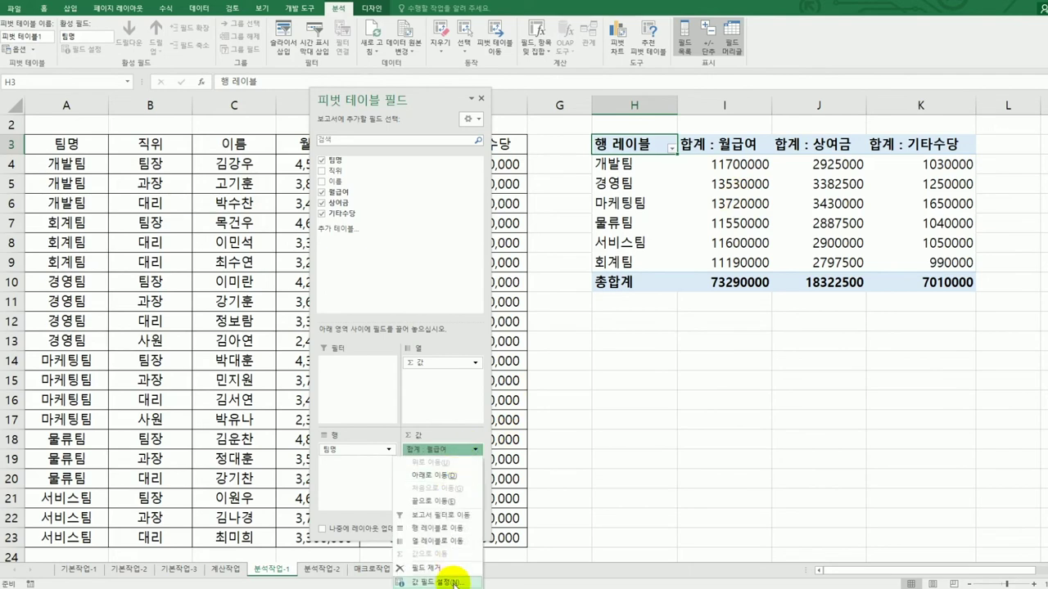
left_click(722, 145)
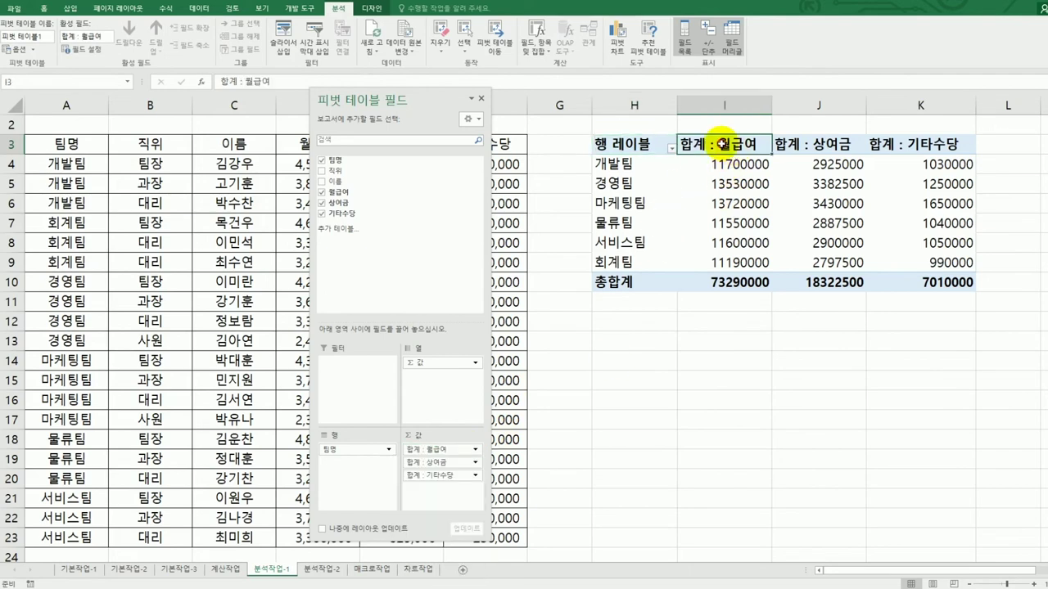
right_click(722, 145)
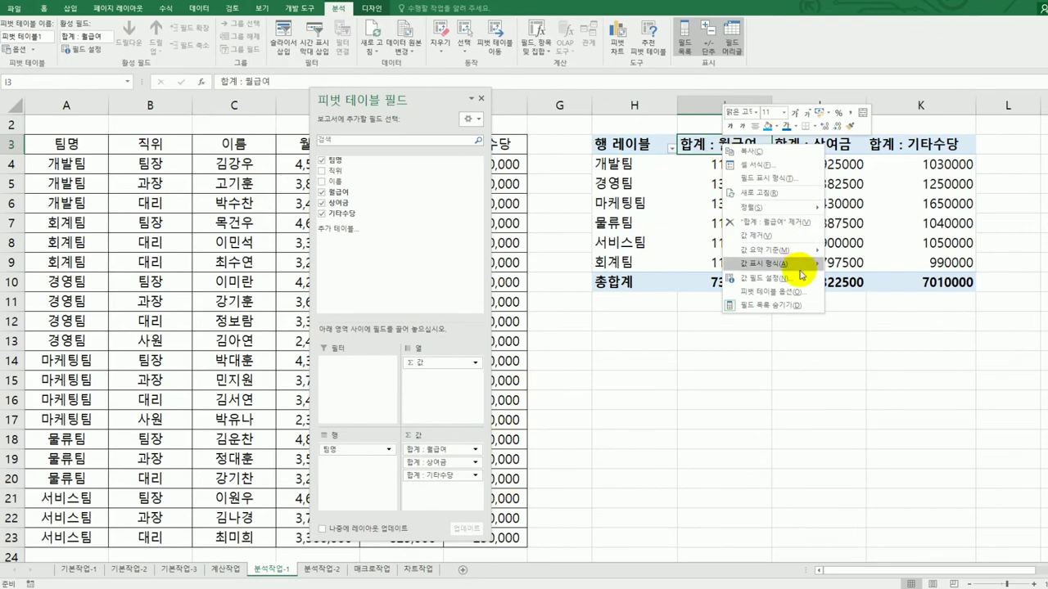
mouse_move(801, 256)
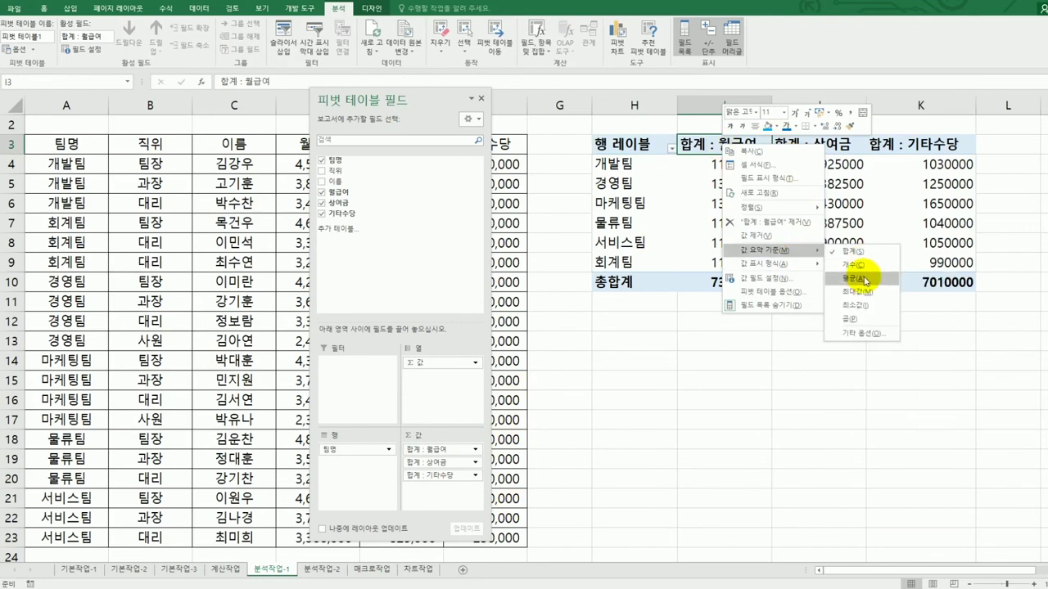
left_click(865, 281)
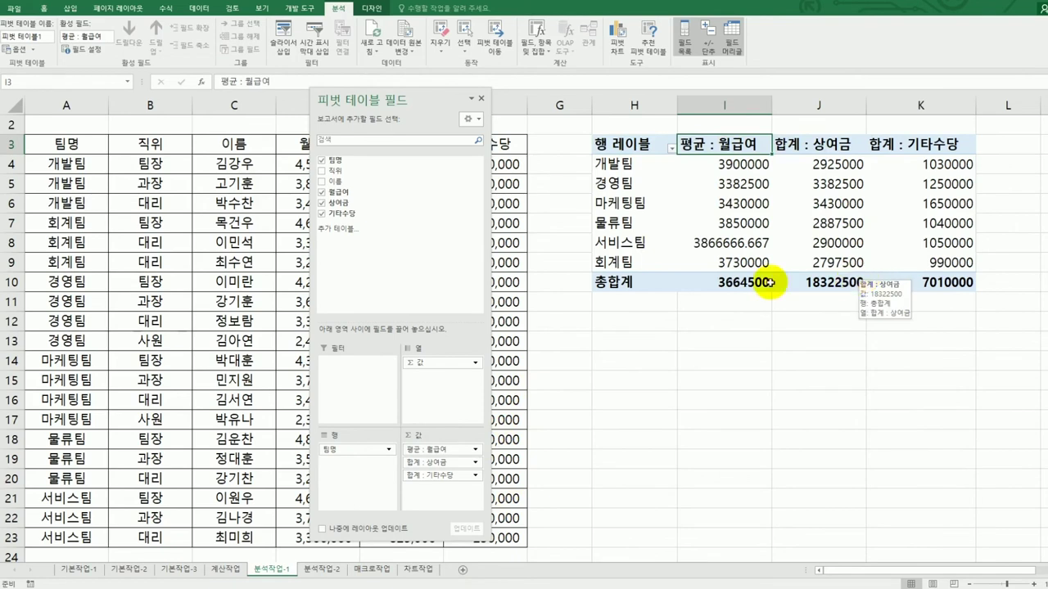
Format the 평균 : 월급여 value field as 숫자 with the 1000 단위 구분 기호
right_click(691, 147)
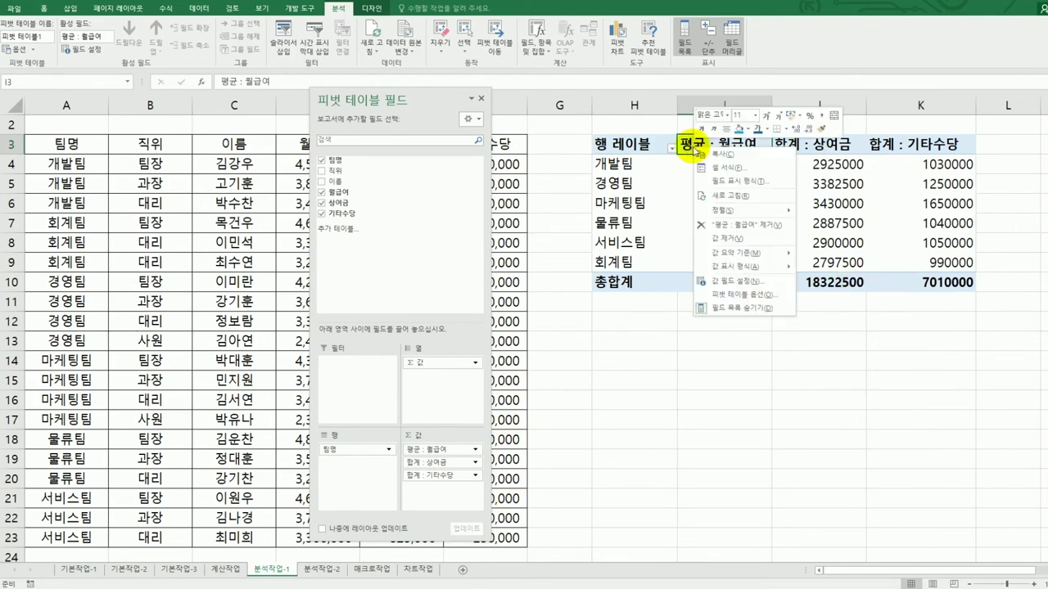
left_click(755, 281)
left_click(672, 366)
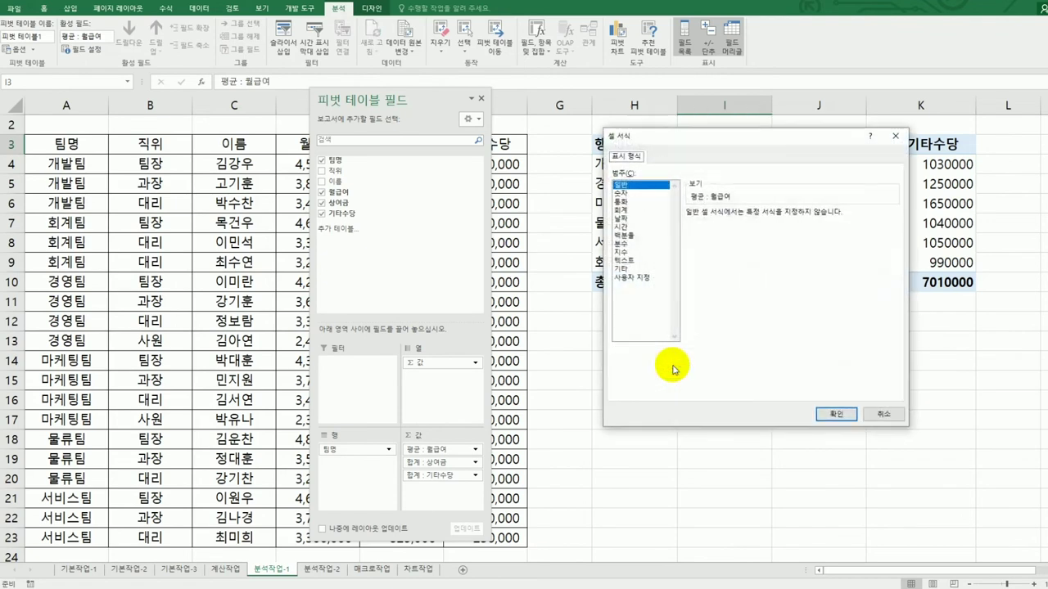
left_click(629, 193)
left_click(713, 235)
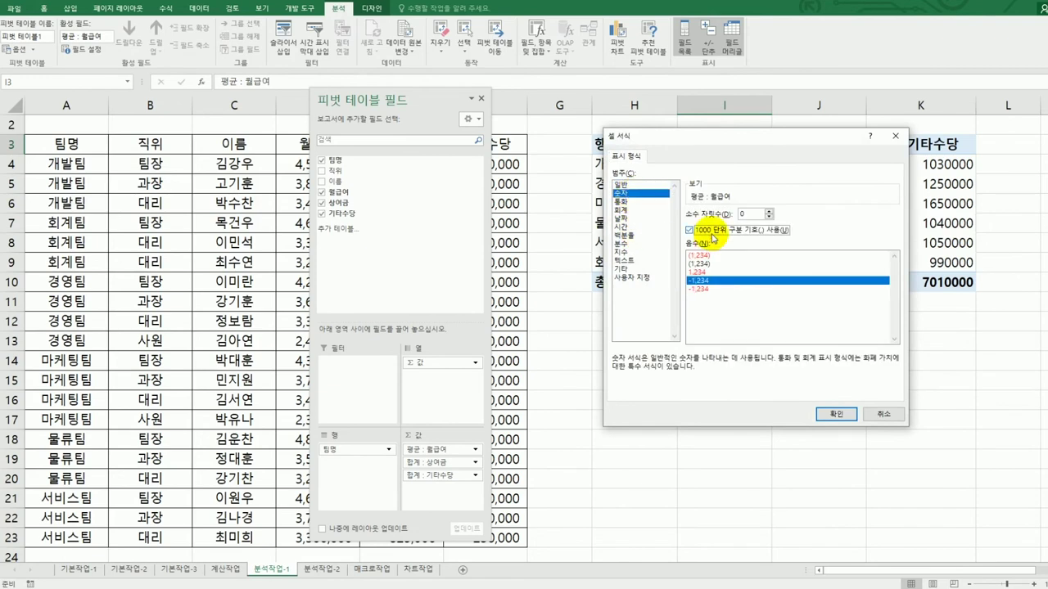
left_click(832, 415)
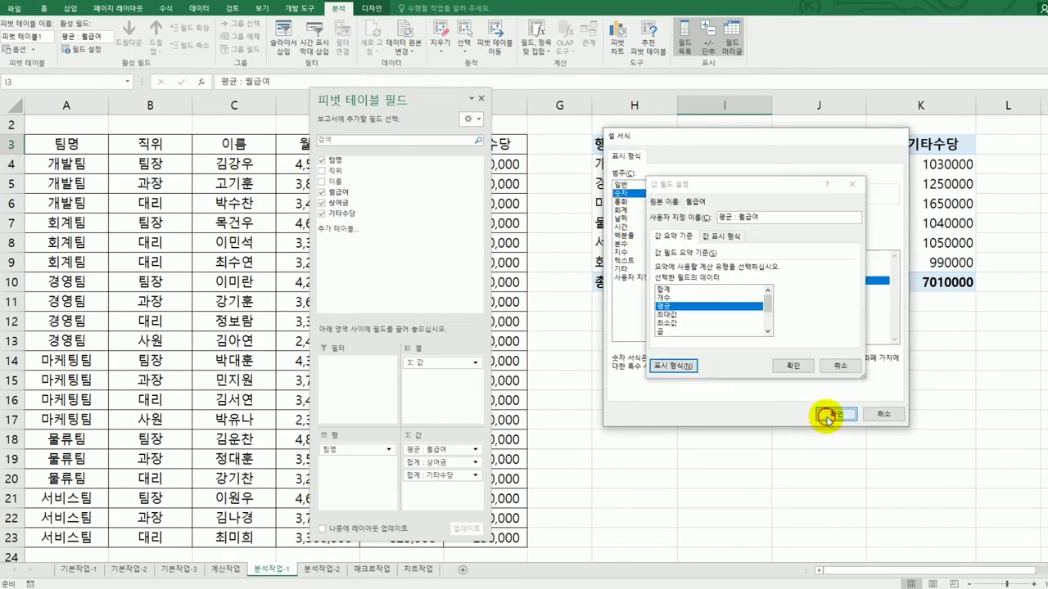
left_click(795, 368)
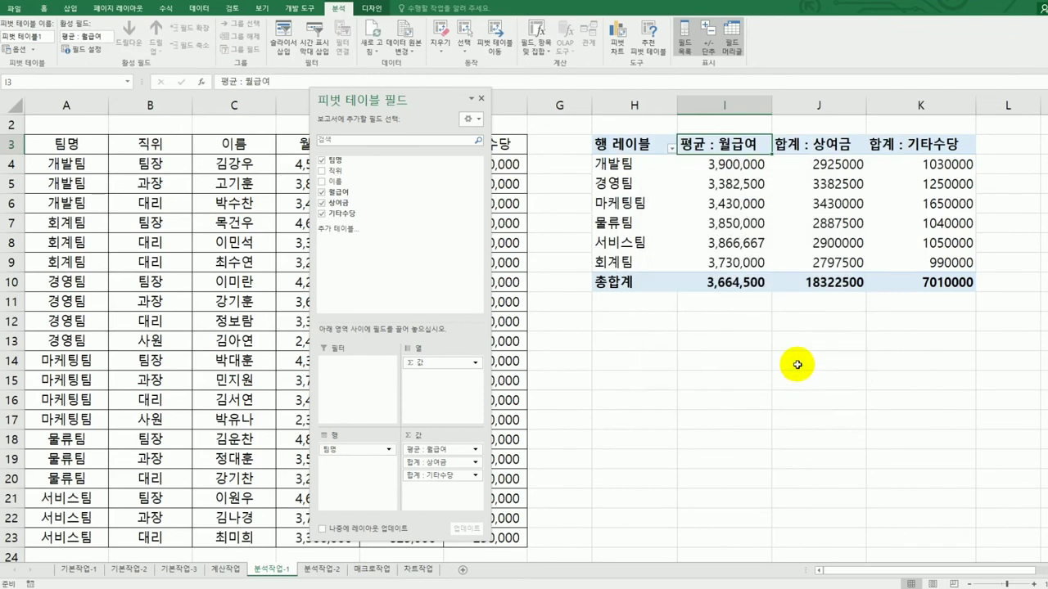
Summarize the 상여금 value field by 평균 and format it as 숫자 with the 1000 단위 구분 기호
right_click(807, 144)
left_click(858, 279)
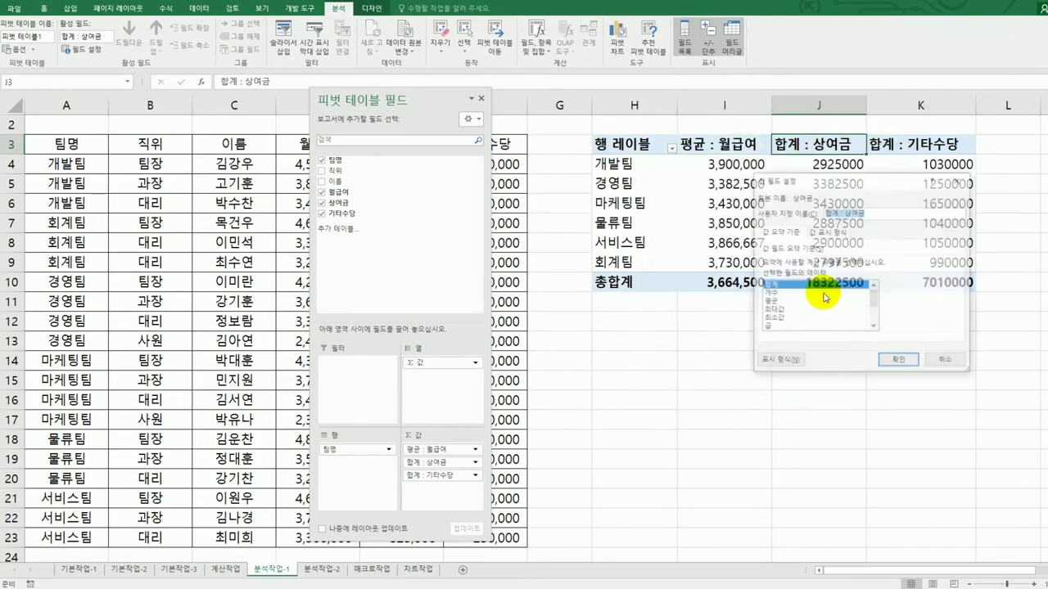
left_click(793, 302)
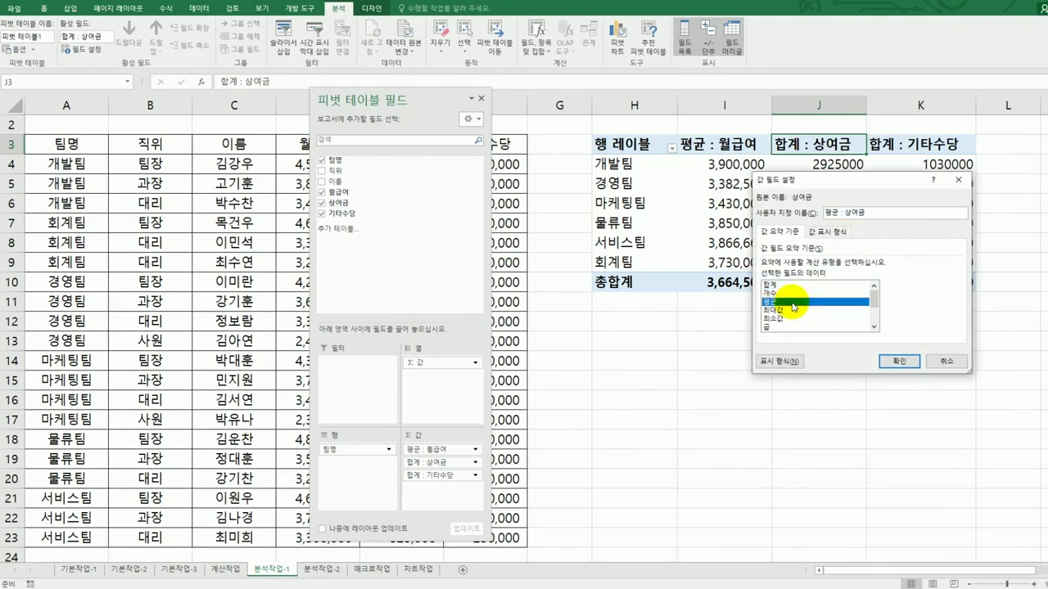
left_click(780, 361)
left_click_drag(779, 130, 466, 173)
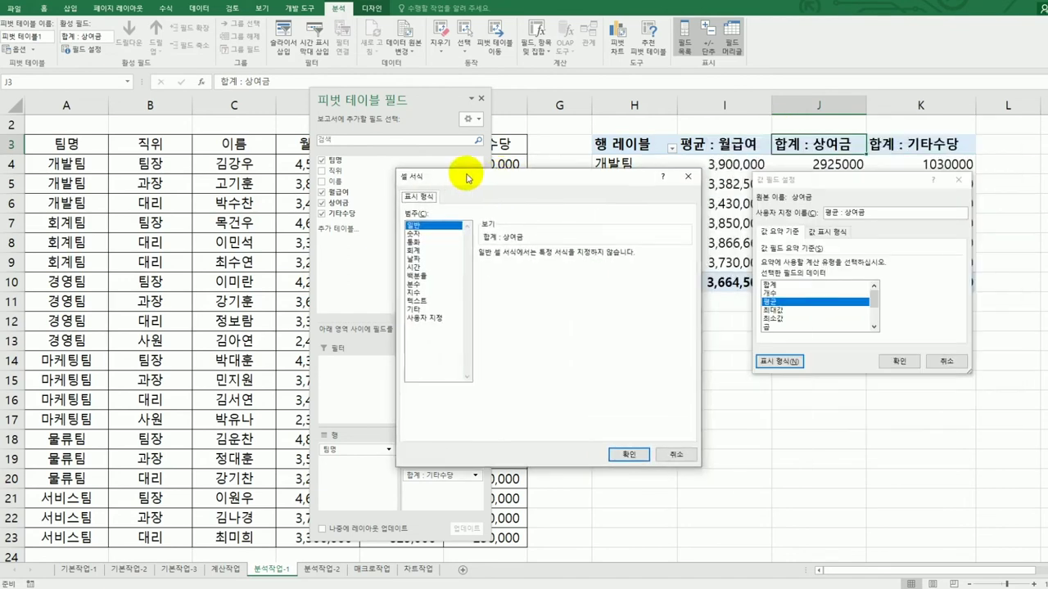
left_click(427, 235)
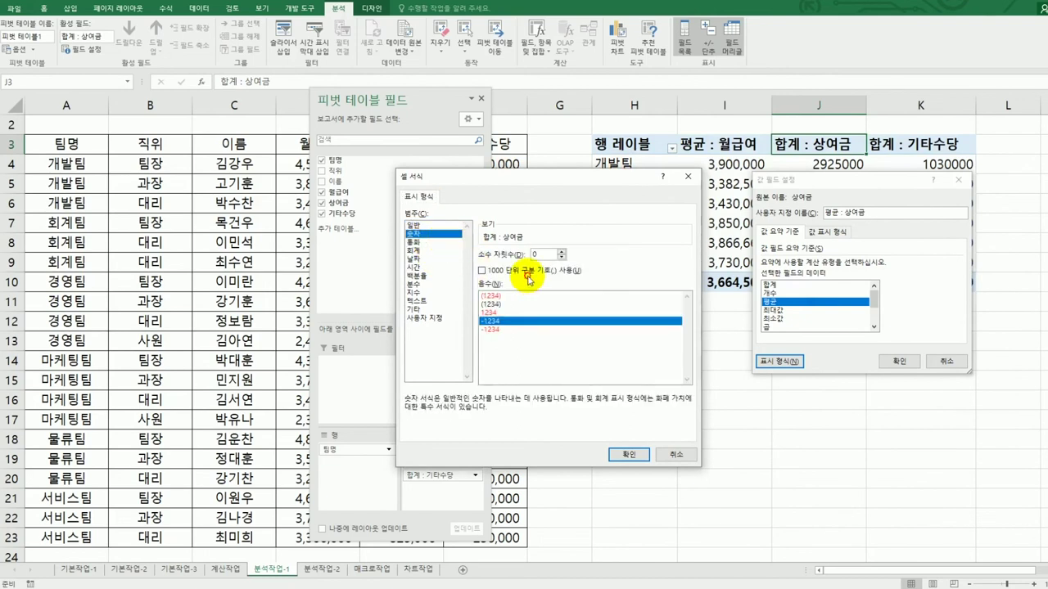
left_click(482, 270)
left_click(628, 454)
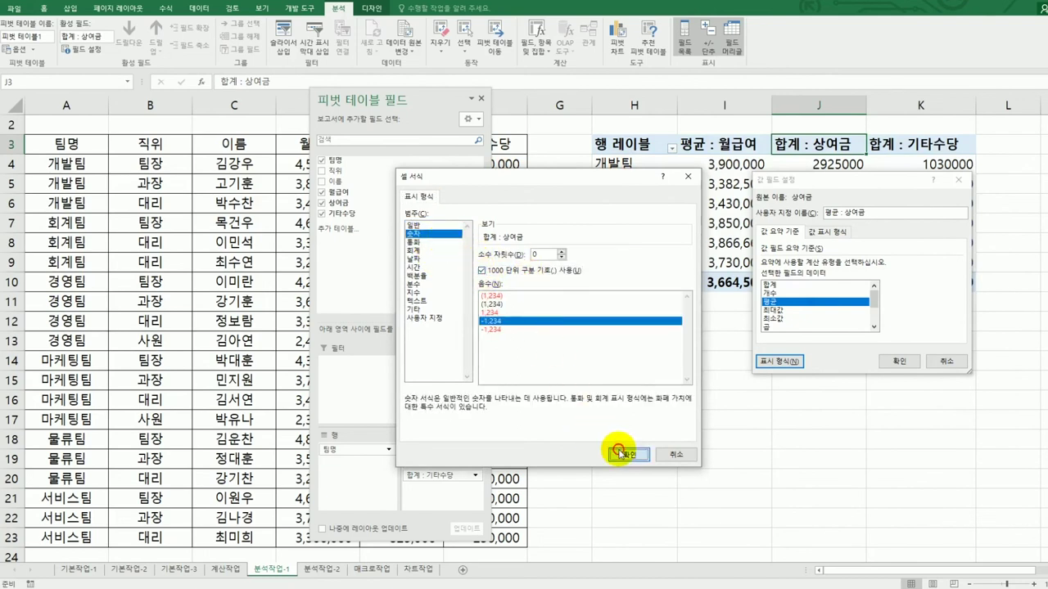
left_click(896, 372)
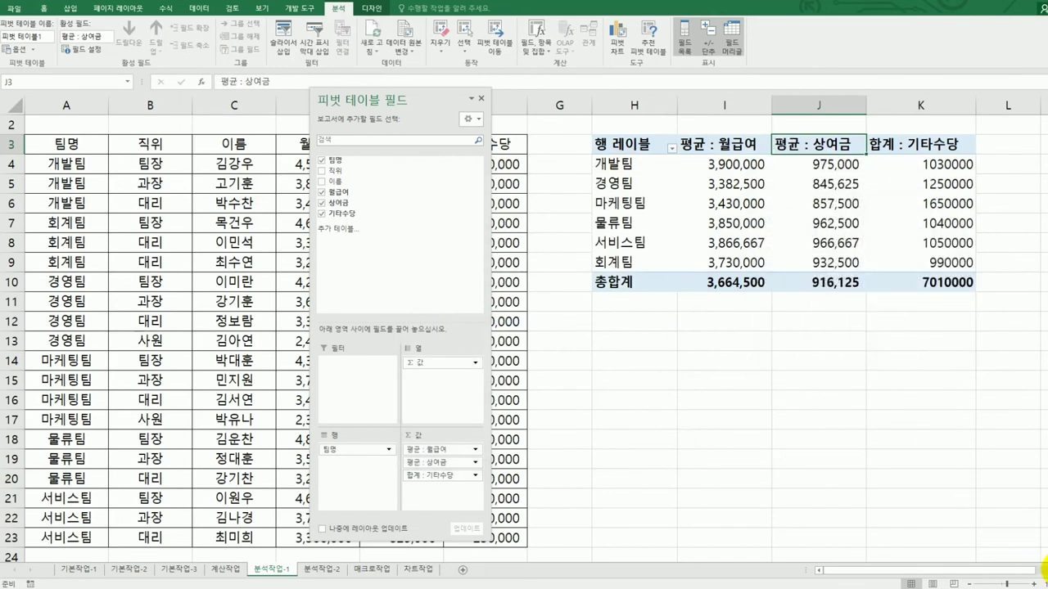
Summarize the 기타수당 value field by 평균 and format it as 숫자 with the 1000 단위 구분 기호
scroll(1044, 565, "right", 1)
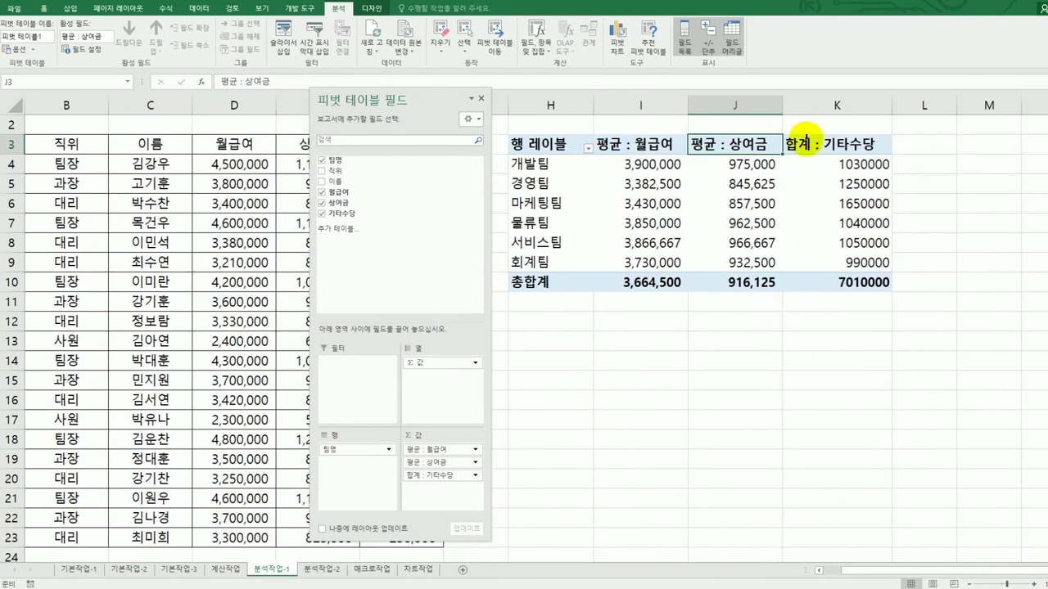
right_click(803, 144)
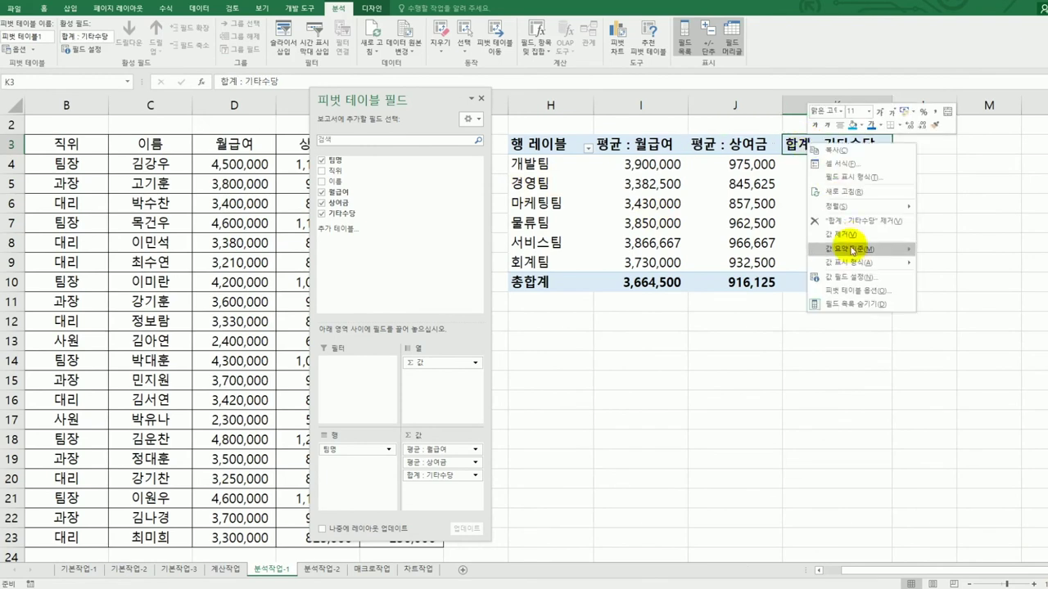
left_click(853, 269)
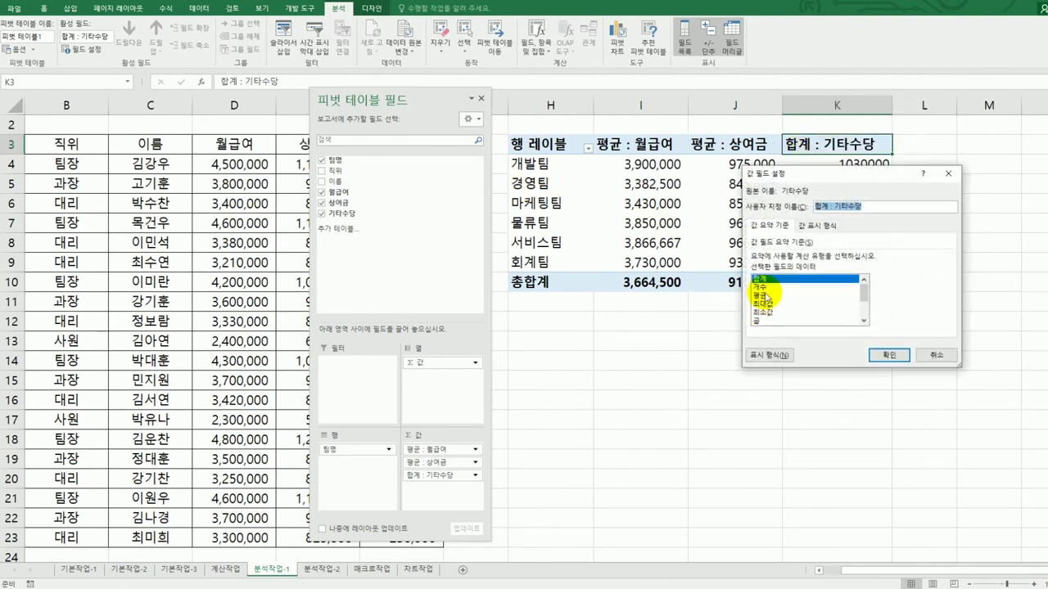
left_click(762, 295)
left_click(768, 355)
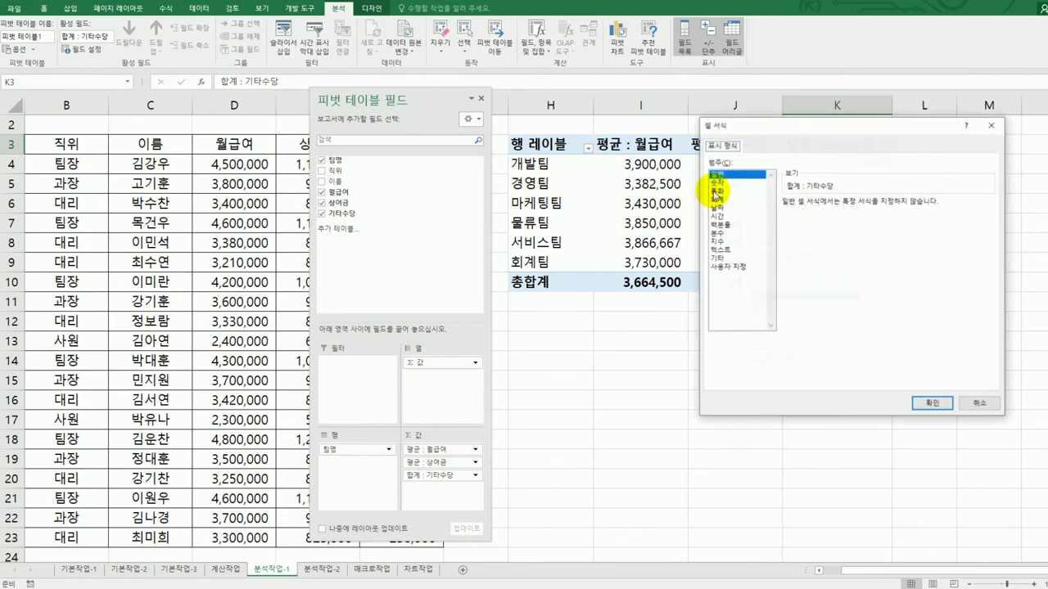
left_click_drag(724, 129, 372, 197)
left_click(383, 251)
left_click(477, 288)
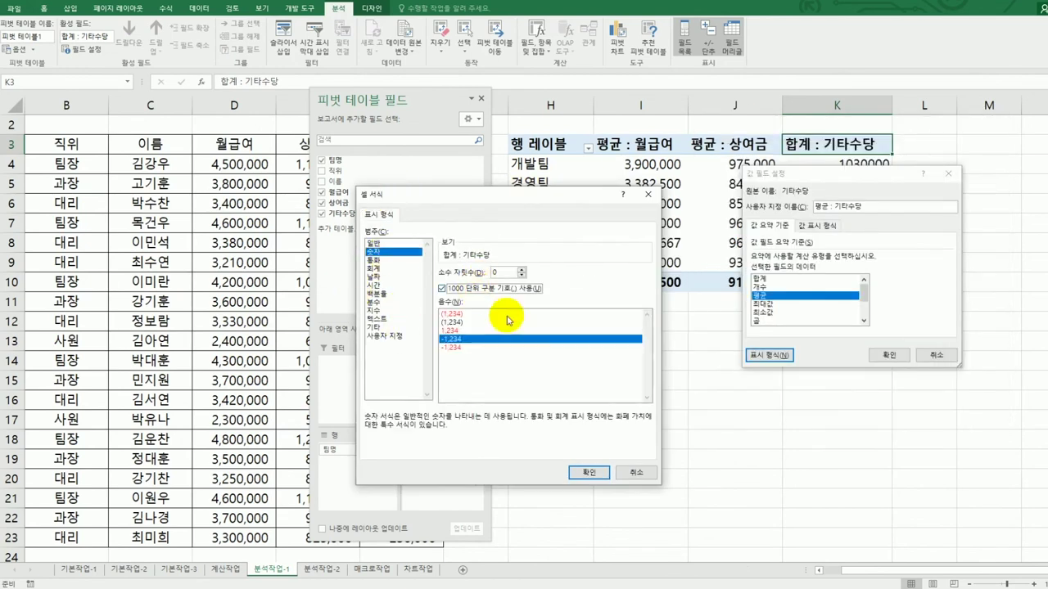
left_click(588, 475)
left_click(886, 356)
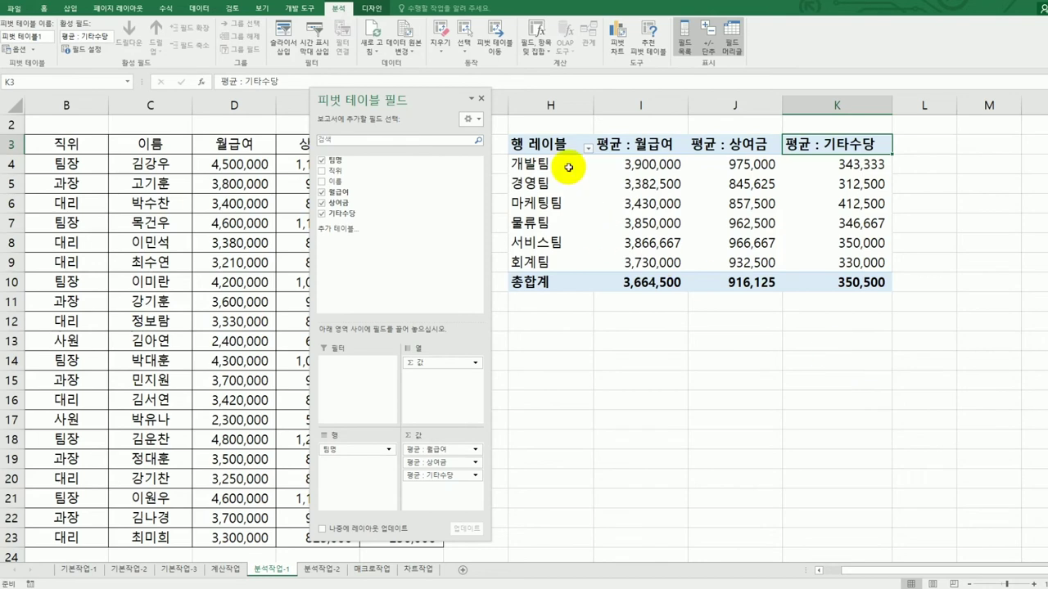
Apply the gold style from the second row of the 보통 group to the pivot table
left_click(372, 10)
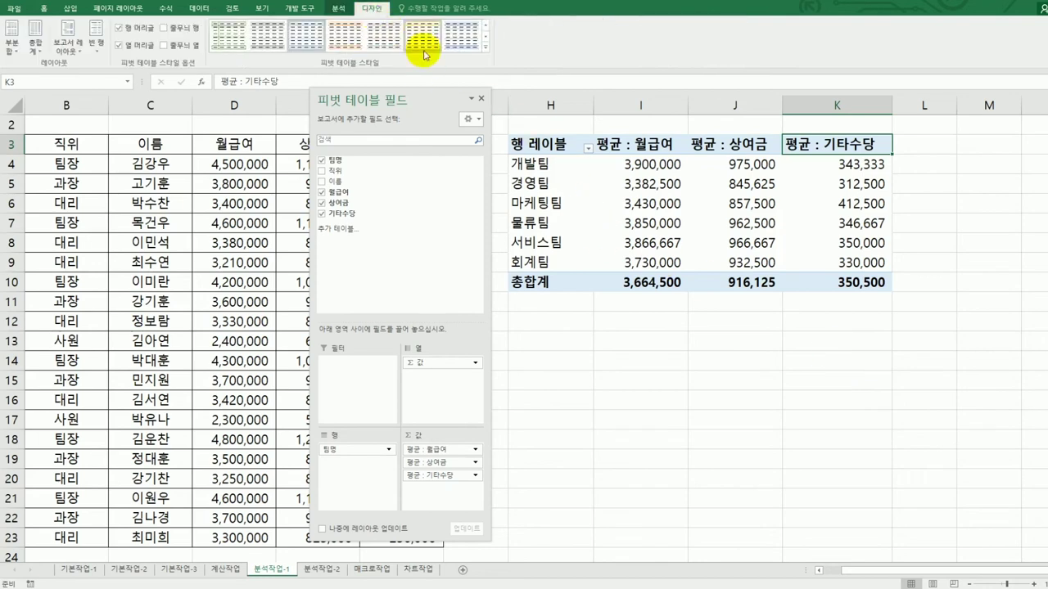
left_click(485, 45)
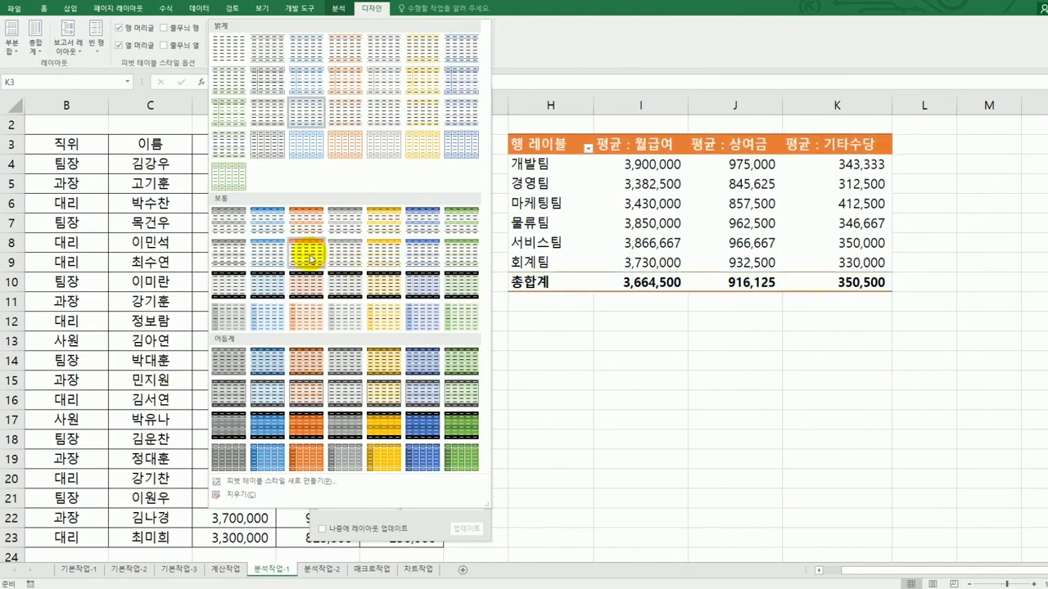
left_click(375, 260)
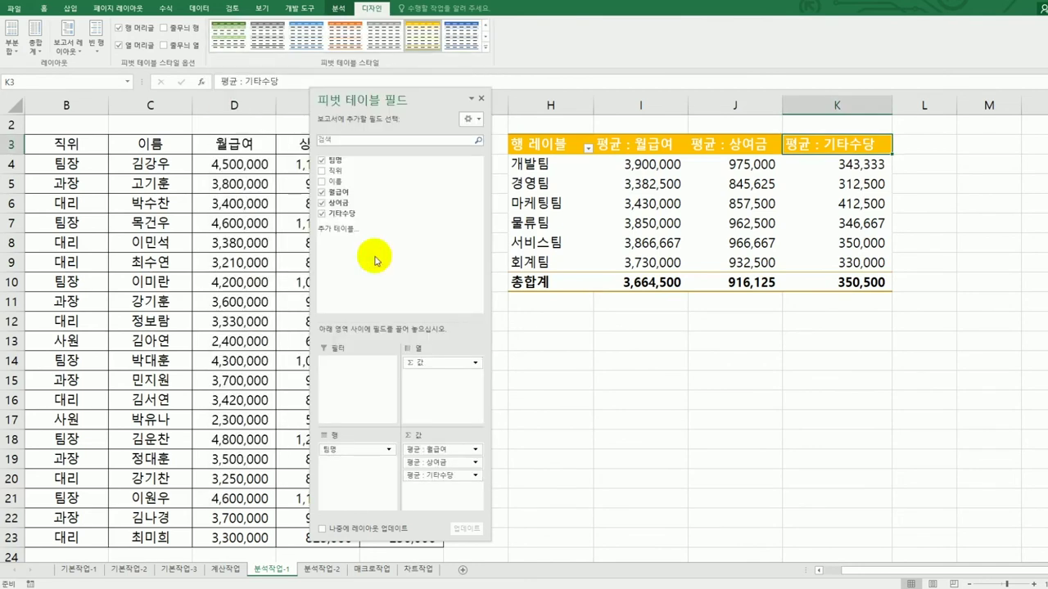
left_click(721, 418)
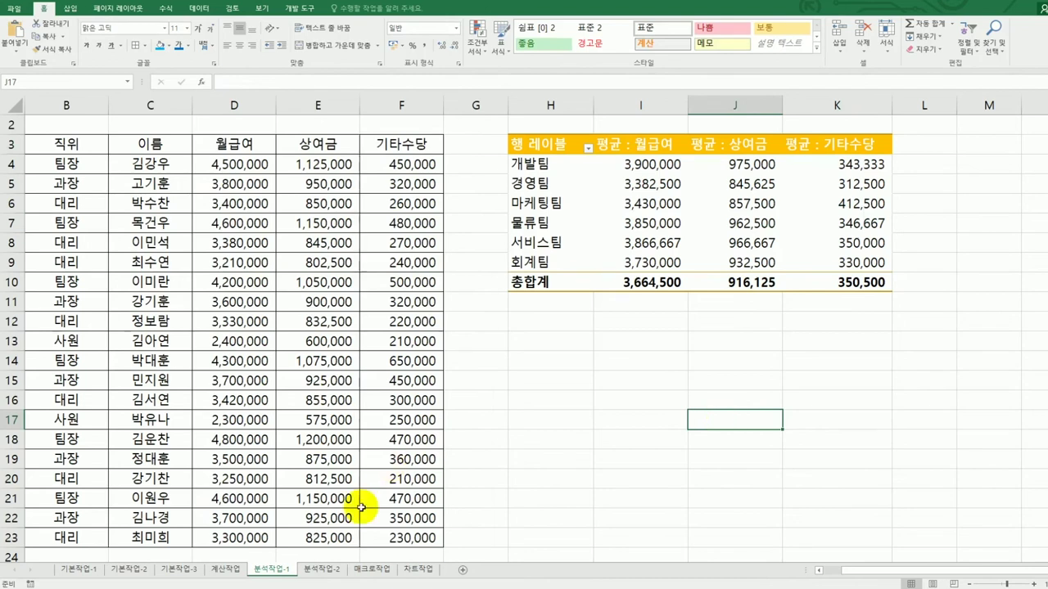
Examine the monthly 동계용품 입출고 현황 tables and the empty 1/4분기 table on the 분석작업-2 sheet
left_click(336, 575)
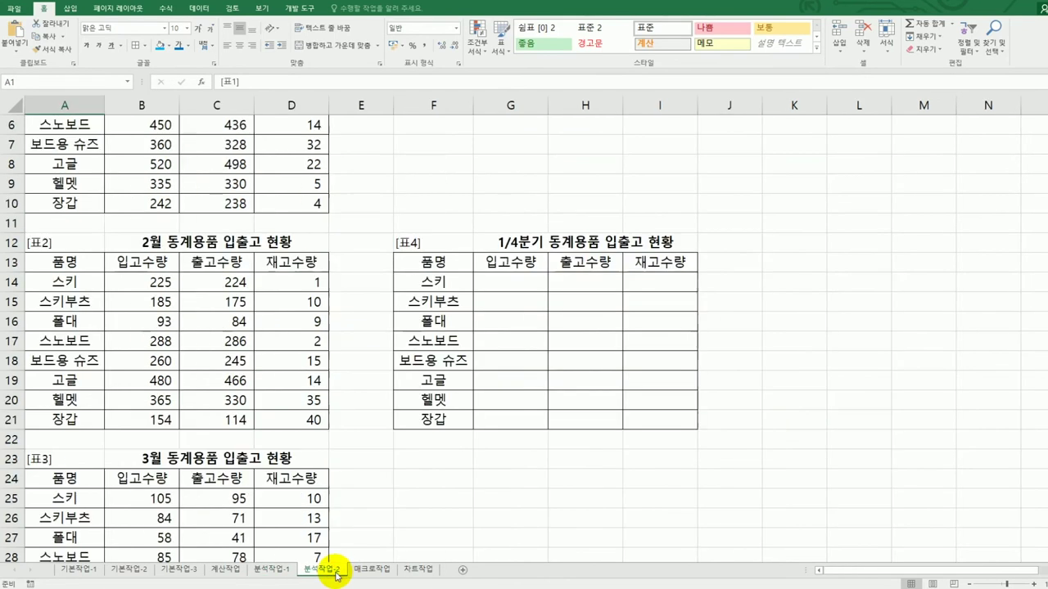
left_click(604, 477)
scroll(604, 477, "up", 2)
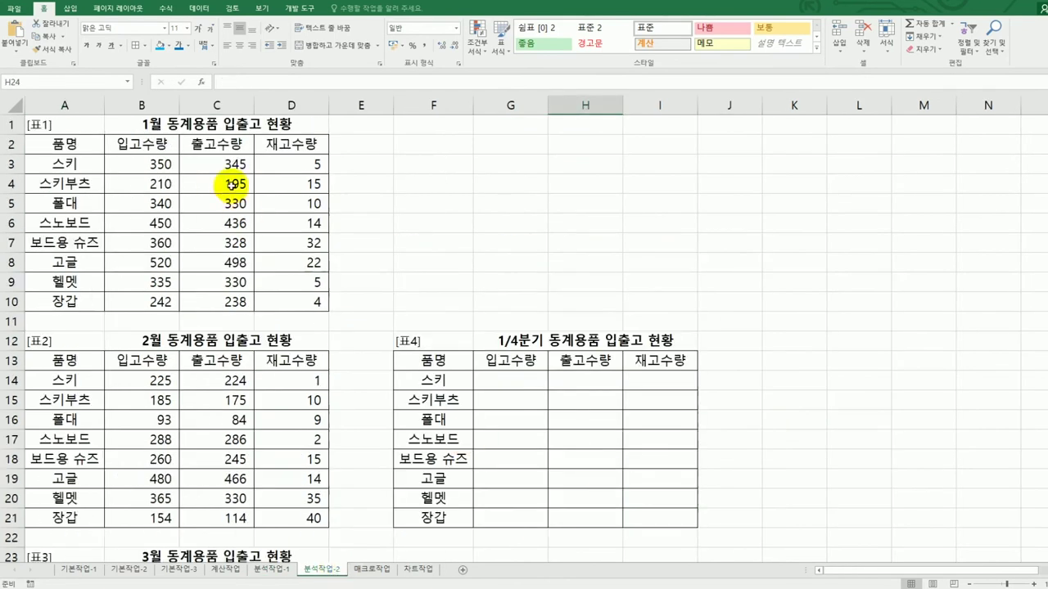
scroll(226, 369, "down", 3)
scroll(198, 482, "down", 2)
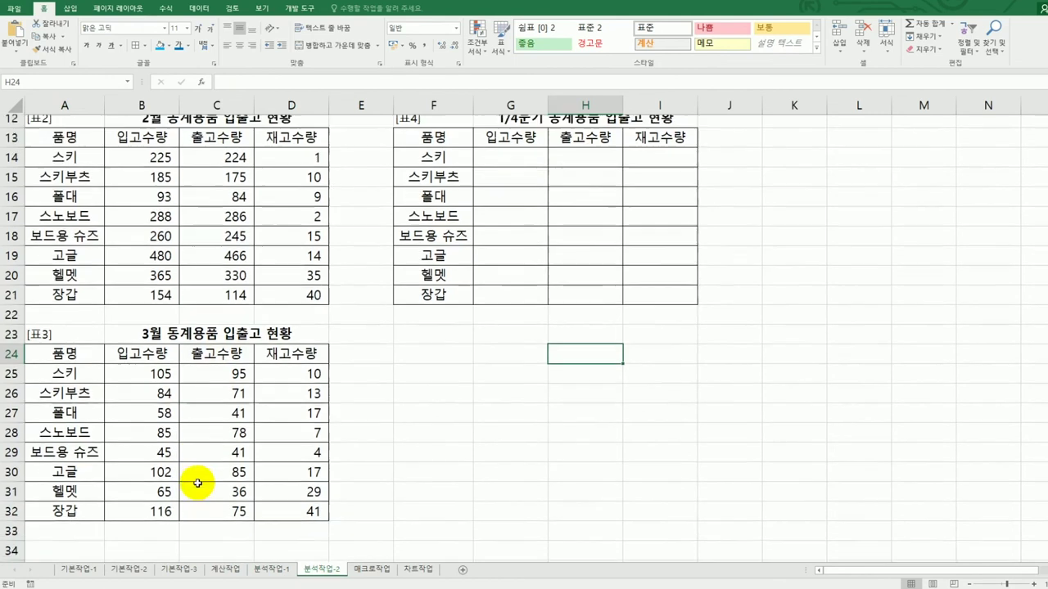
scroll(204, 414, "up", 5)
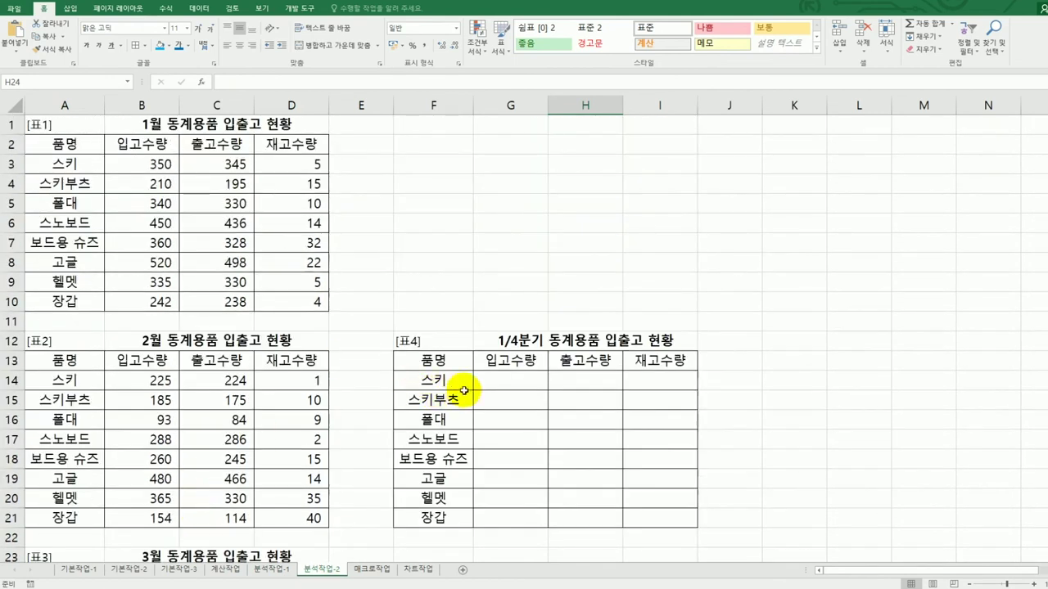
left_click(494, 361)
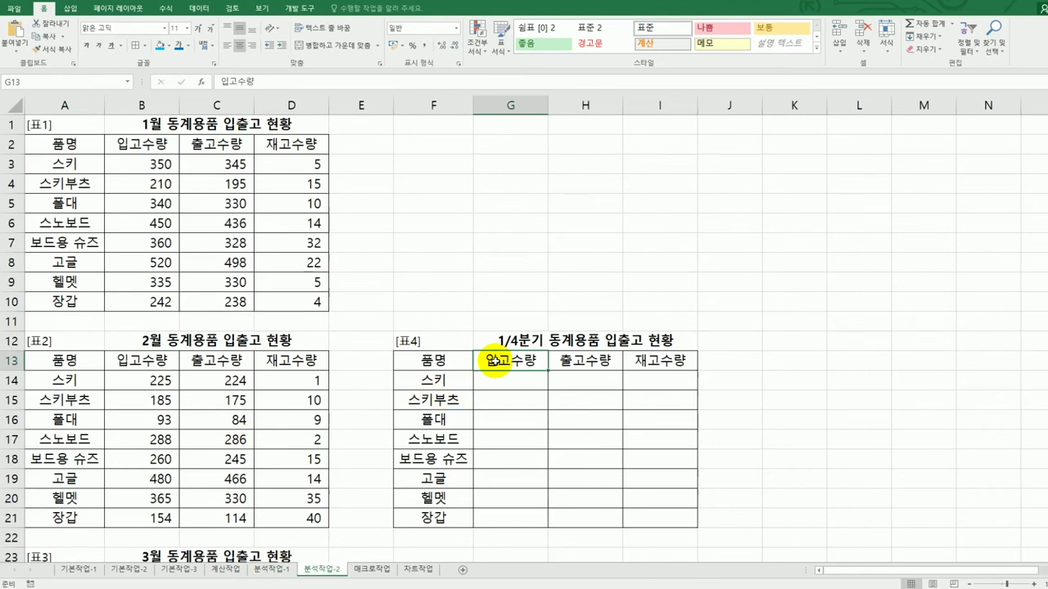
Start a 통합 (Consolidate) into F13:I21 of [표4] with 평균 as the function
left_click_drag(442, 362, 663, 512)
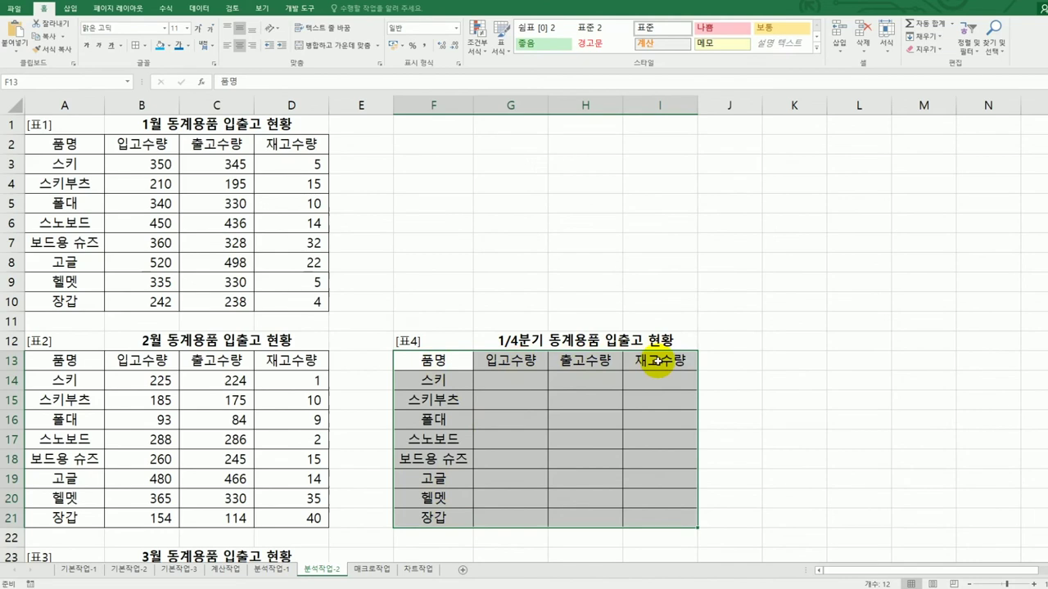
left_click(198, 9)
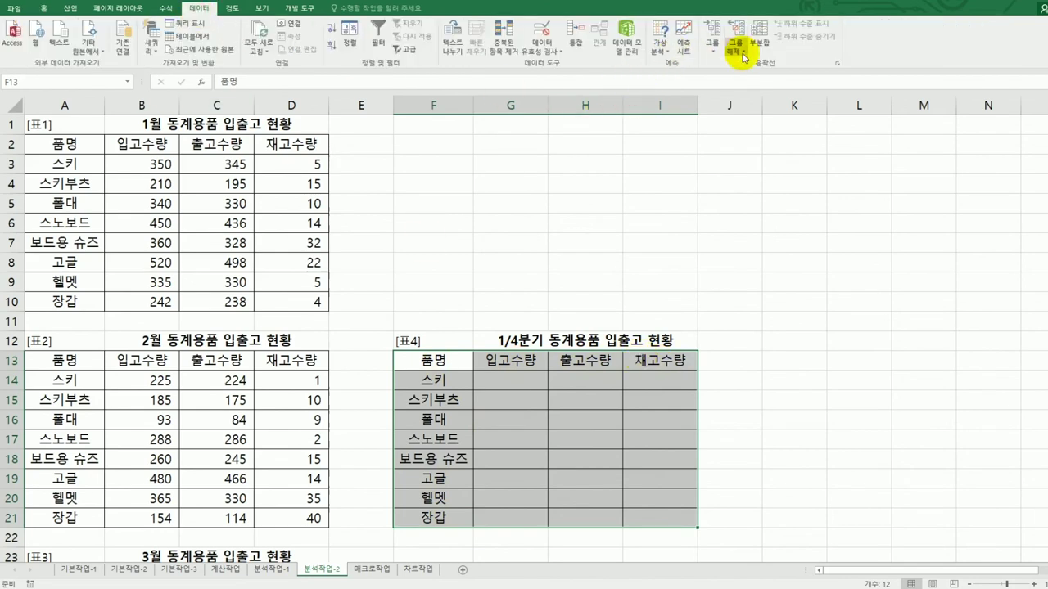
left_click(578, 49)
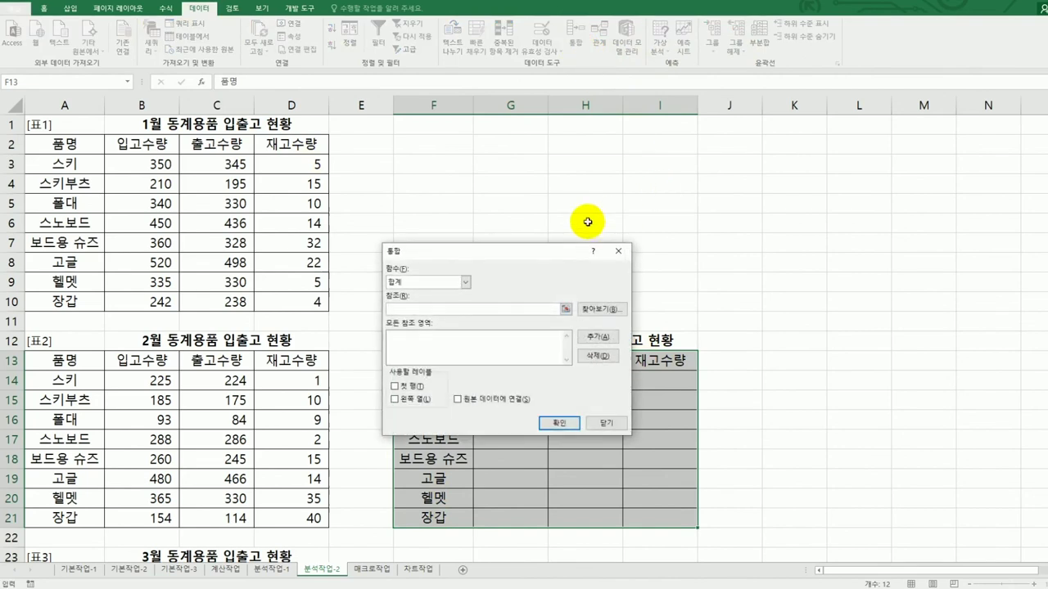
left_click_drag(534, 248, 857, 154)
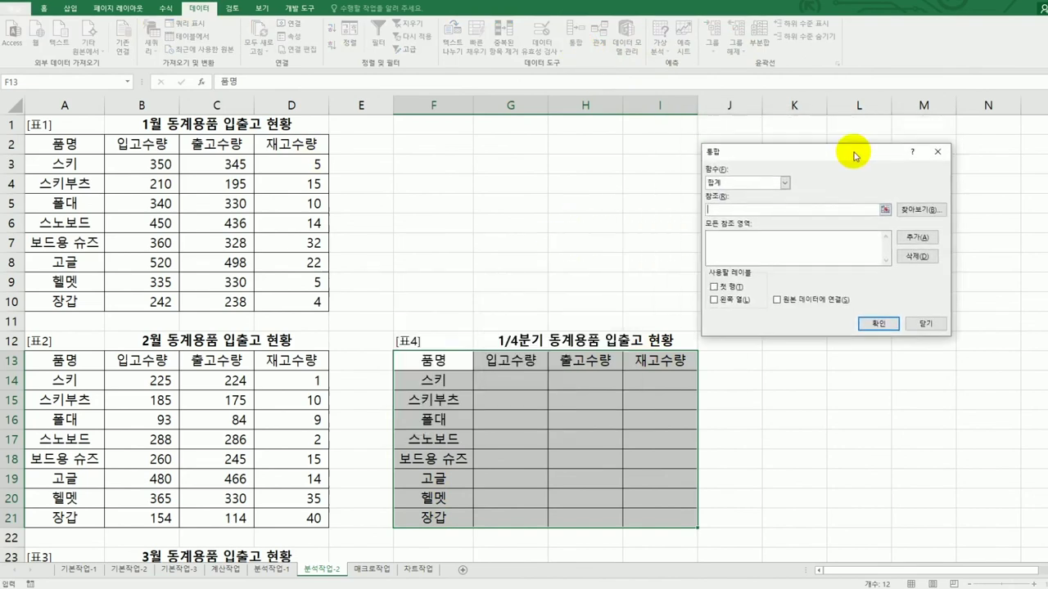
left_click(785, 183)
left_click(775, 212)
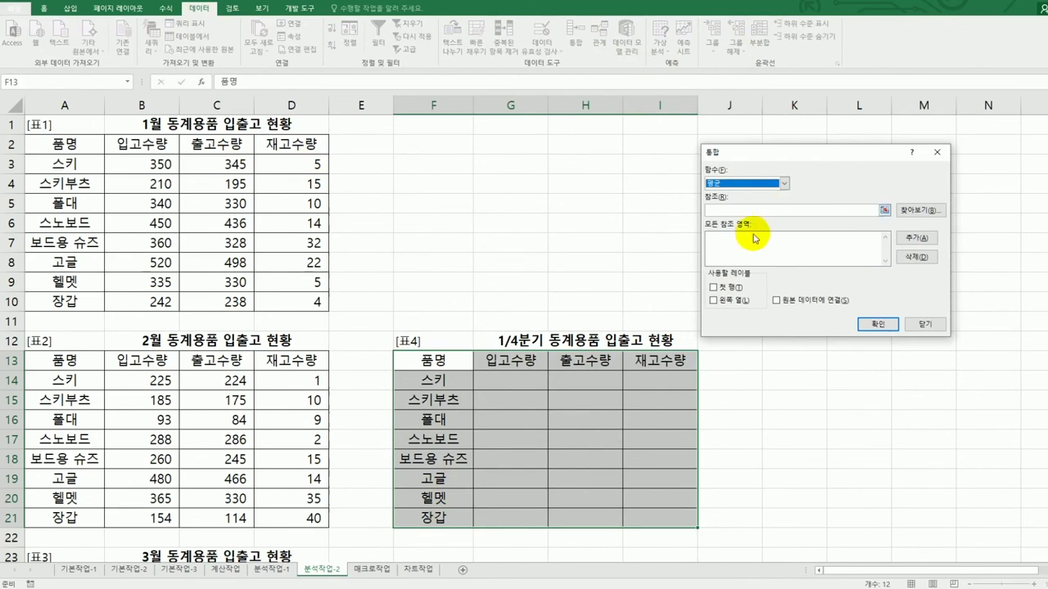
Add the ranges A2:D10, A13:D21 and A24:D32 on 분석작업-2 as the consolidation's references
left_click(747, 209)
left_click_drag(65, 144, 300, 303)
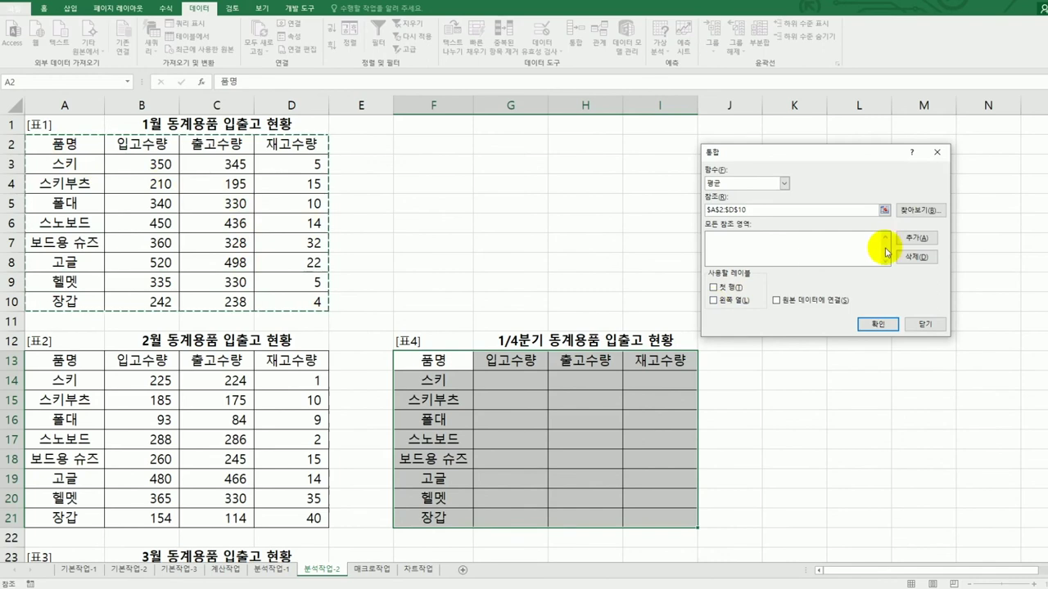
left_click(915, 238)
left_click_drag(85, 362, 282, 520)
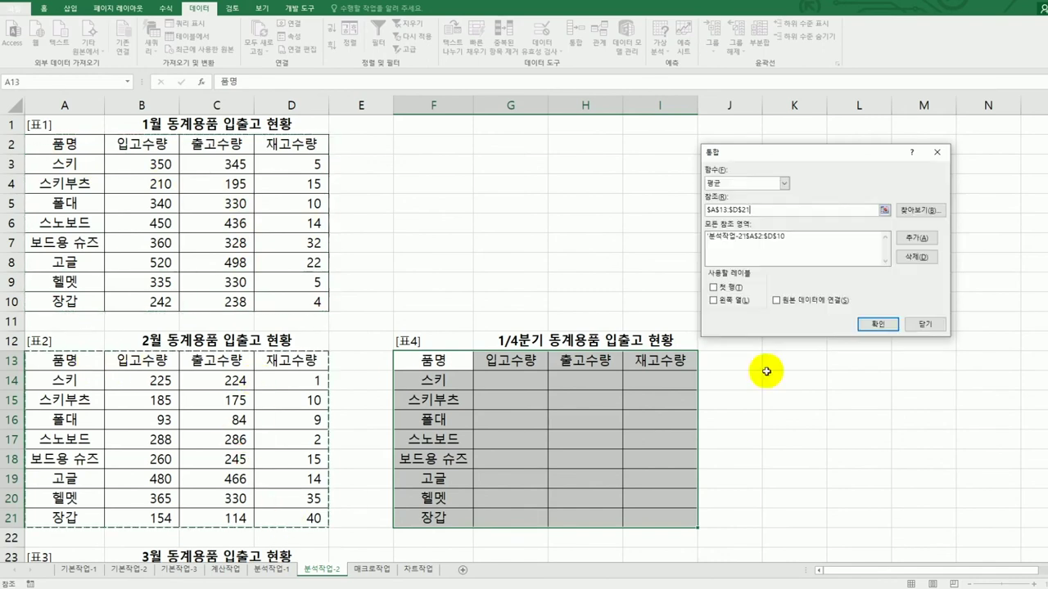
left_click(910, 238)
scroll(328, 369, "down", 2)
left_click_drag(82, 451, 302, 518)
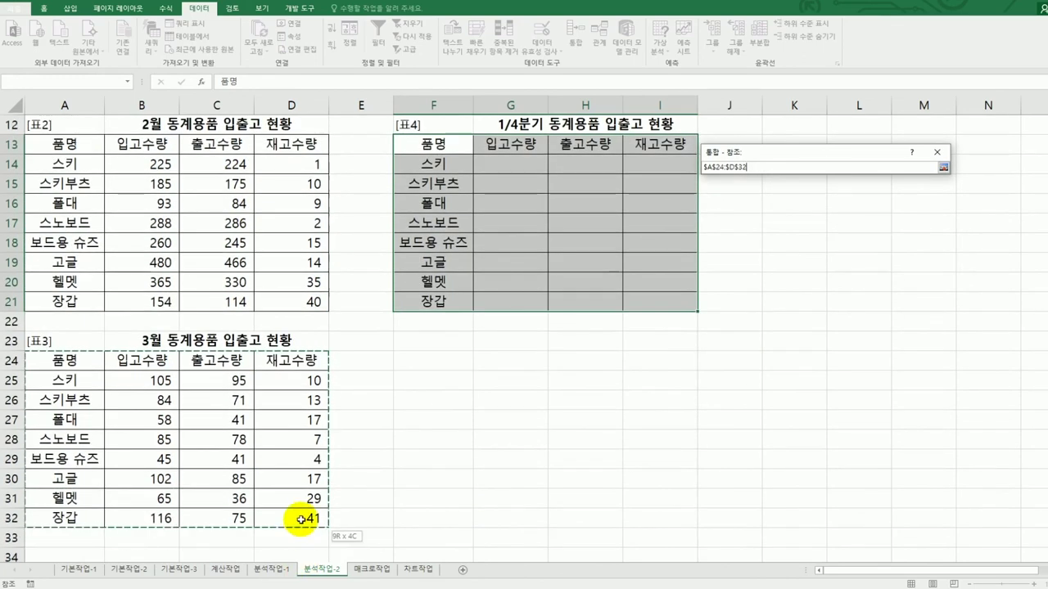
left_click(914, 242)
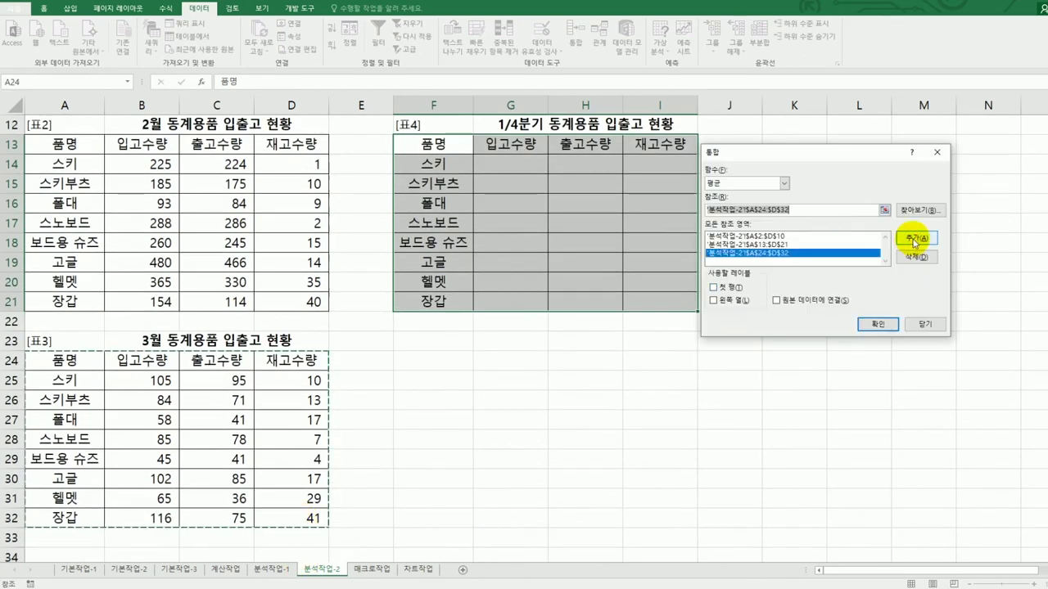
Use the 첫 행 and 왼쪽 열 labels and run the consolidation into [표4]
left_click(713, 287)
left_click(713, 301)
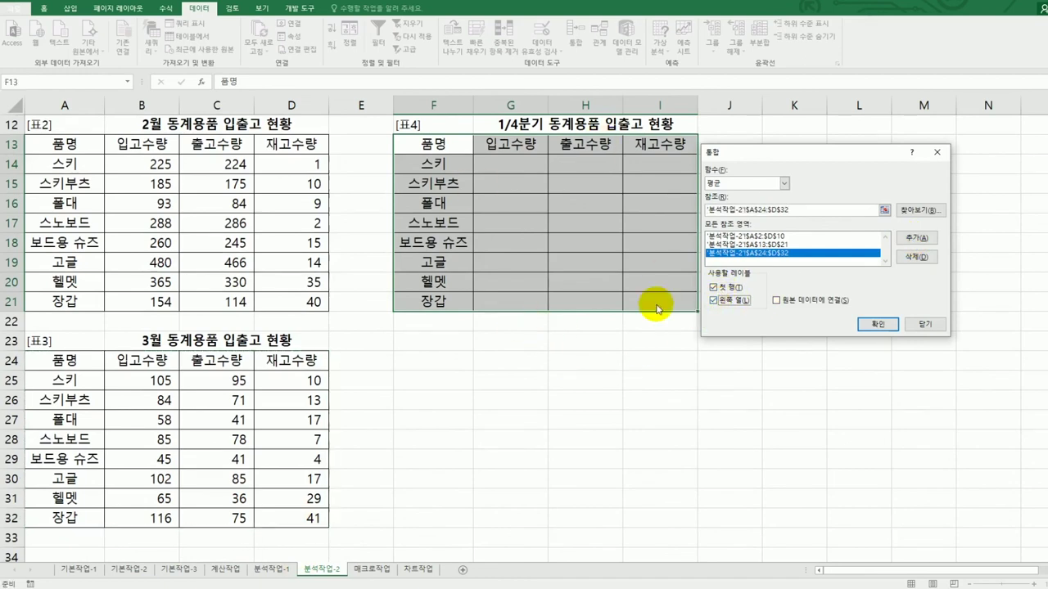
left_click(886, 325)
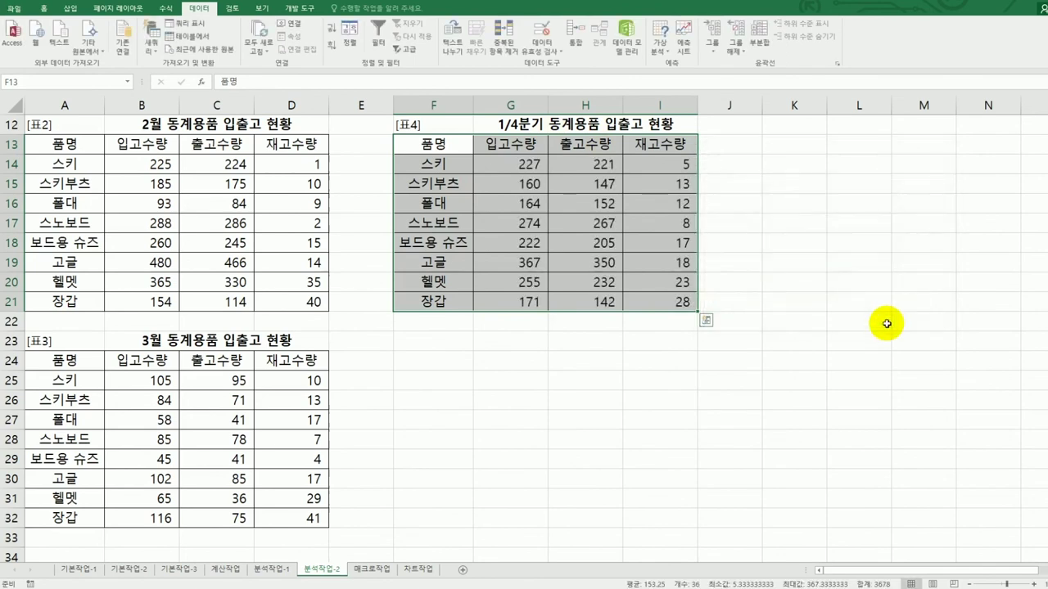
scroll(886, 324, "up", 1)
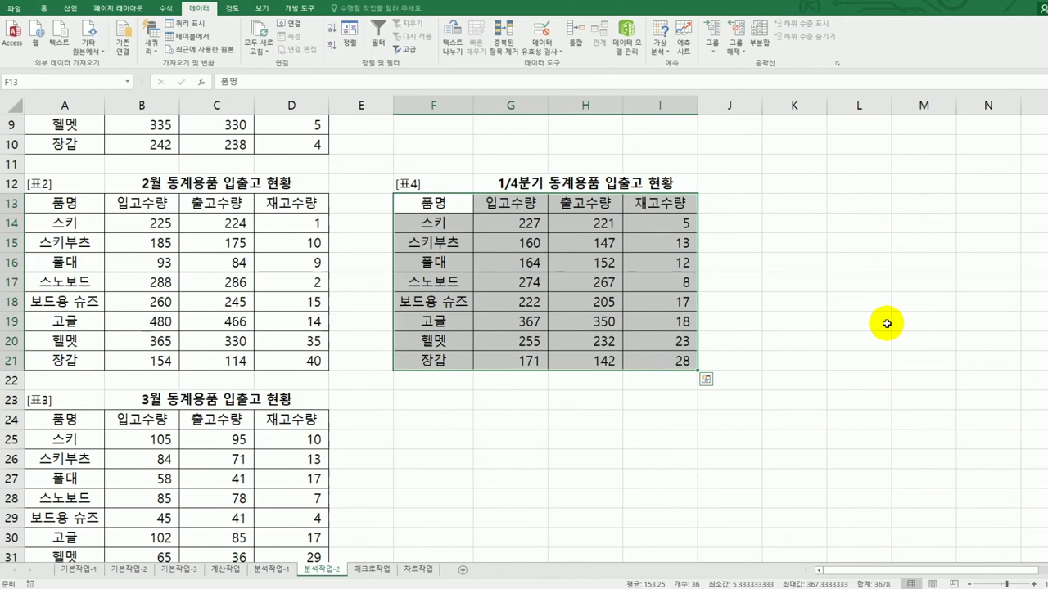
Draw a form-control button over cells G3:H5 on the 매크로작업 sheet
left_click(372, 571)
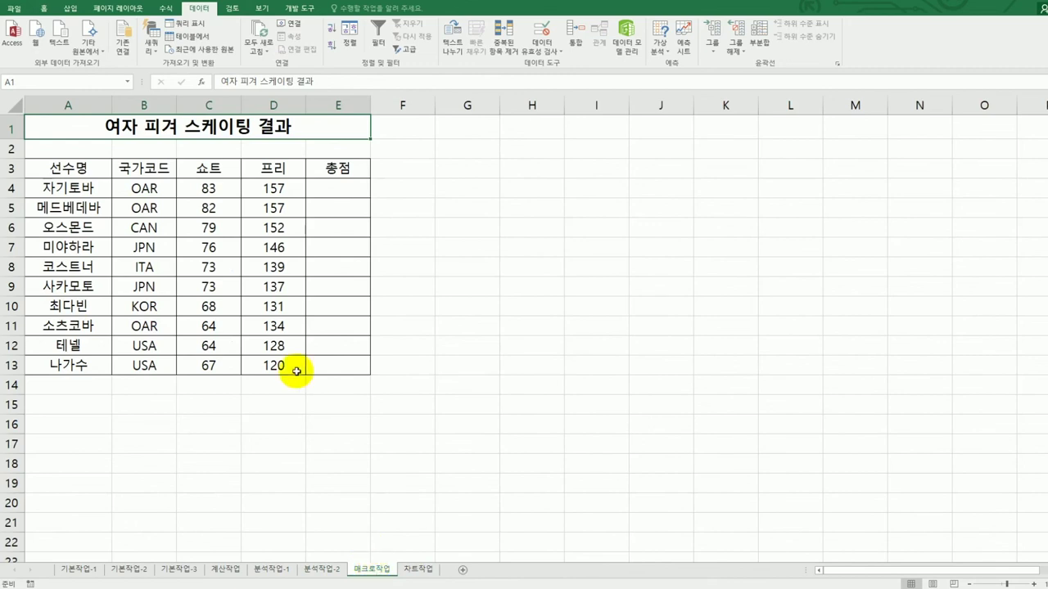
left_click(301, 10)
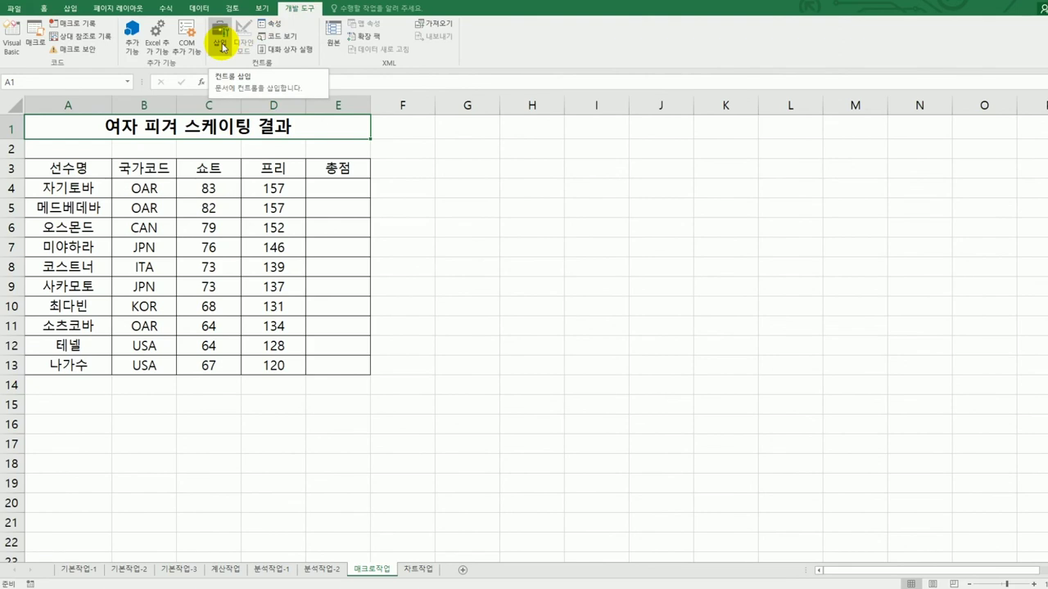
left_click(221, 46)
left_click(211, 82)
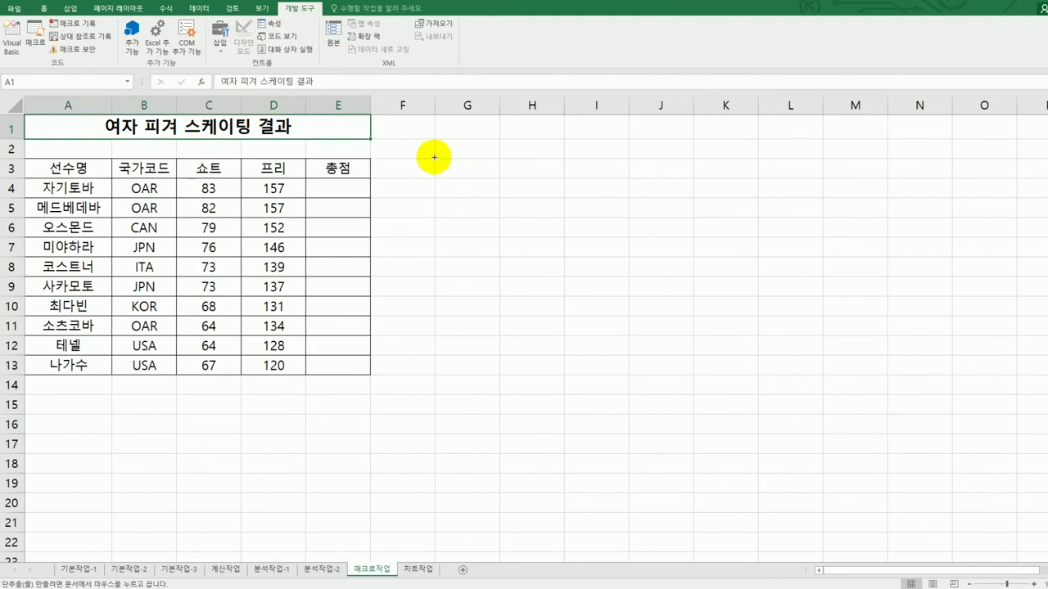
mouse_move(434, 157)
left_mouse_down()
mouse_move(546, 193)
mouse_move(546, 207)
left_mouse_up()
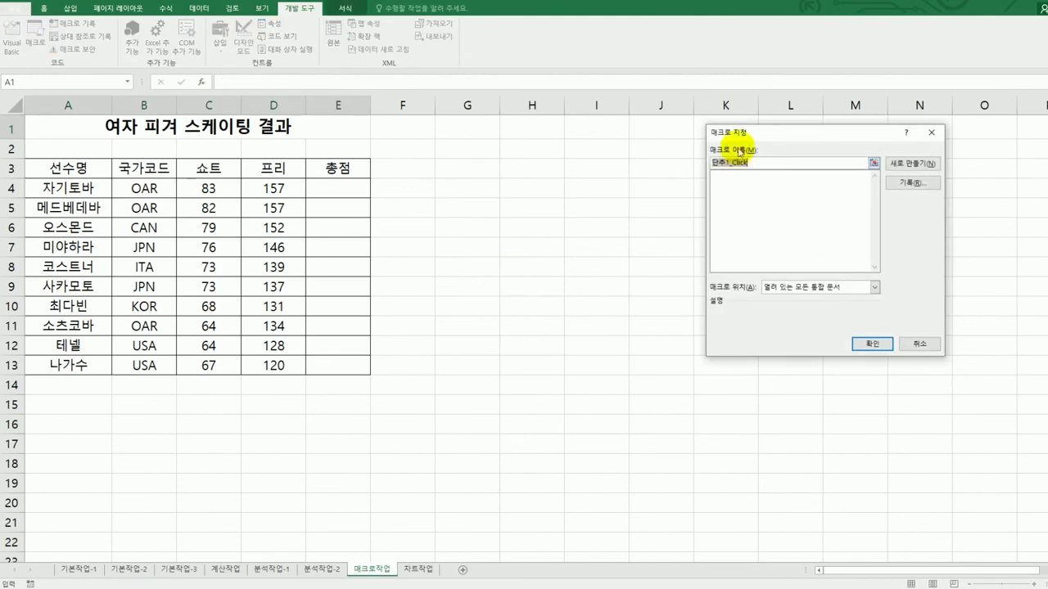
Name the button's macro 총점 and start recording it, stored in 현재 통합 문서
left_click_drag(751, 141, 594, 201)
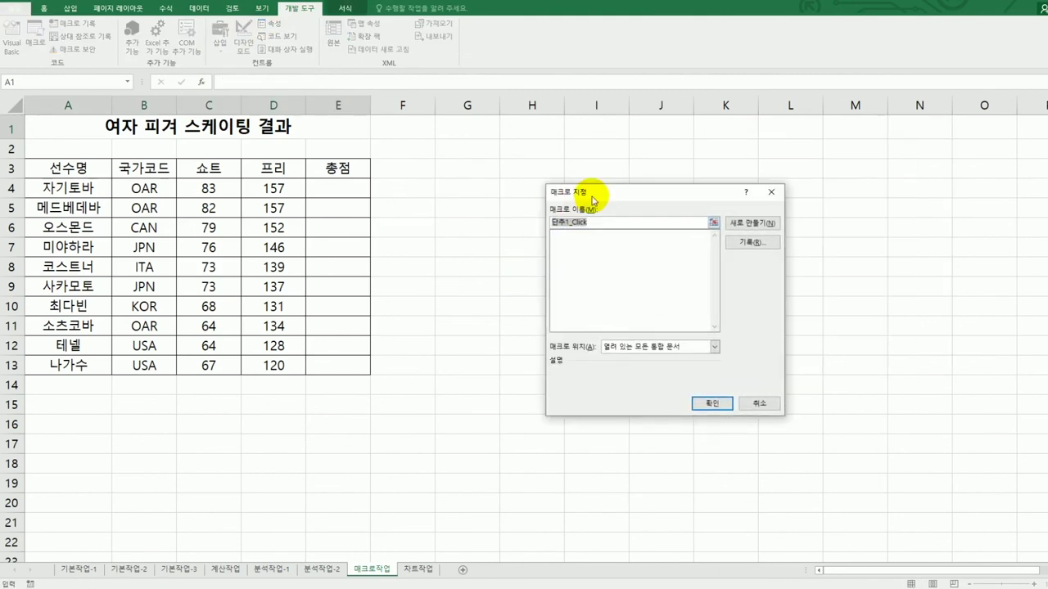
key("BackSpace")
type("총점")
left_click(750, 243)
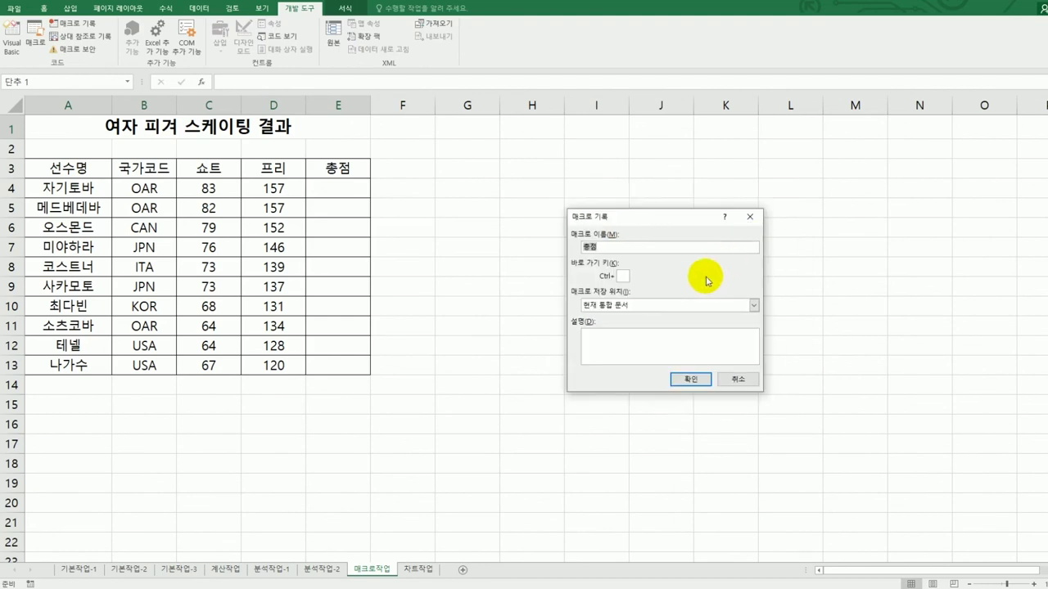
left_click(688, 379)
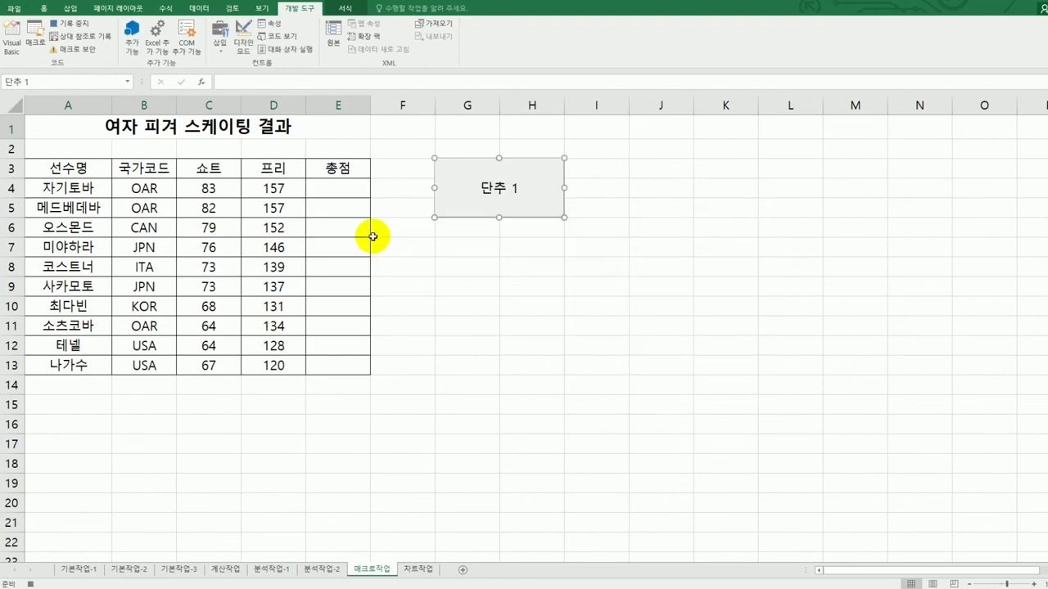
Enter =C4+D4 in E4 of the 총점 column and fill the formula down to E13
left_click(342, 191)
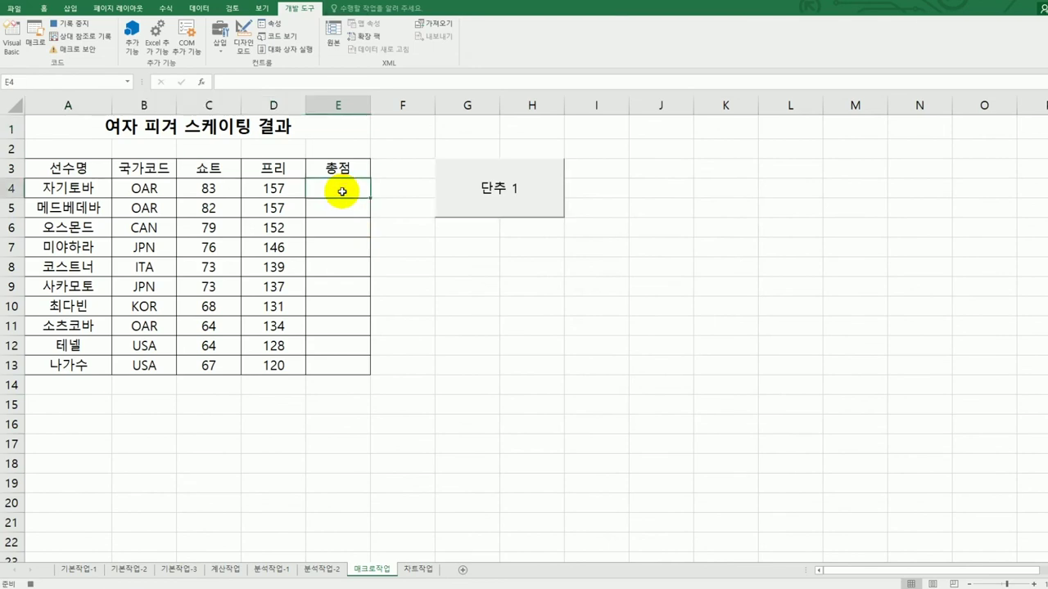
type("=")
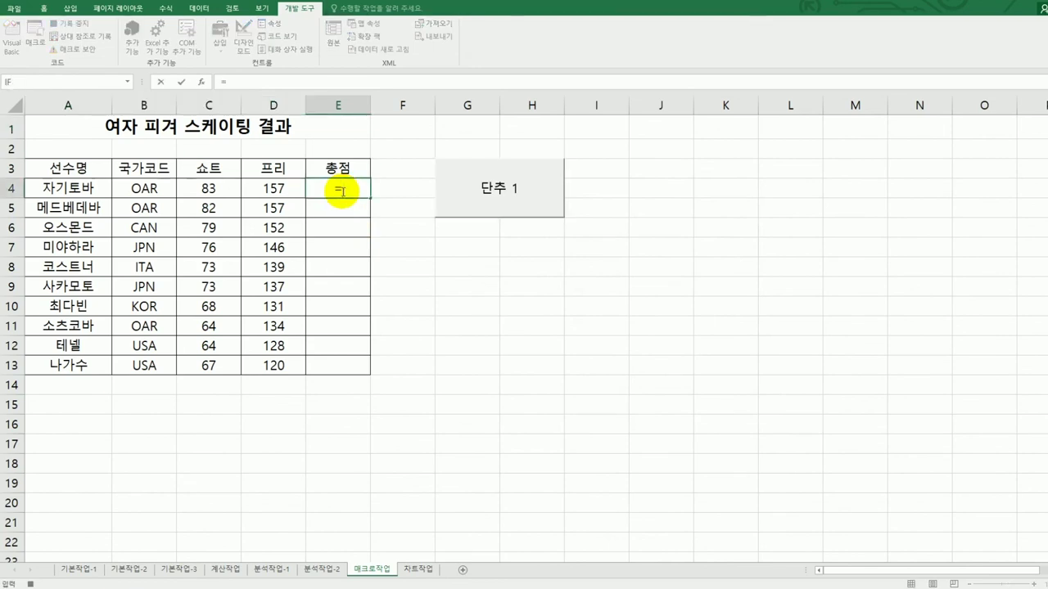
left_click(218, 190)
type("+")
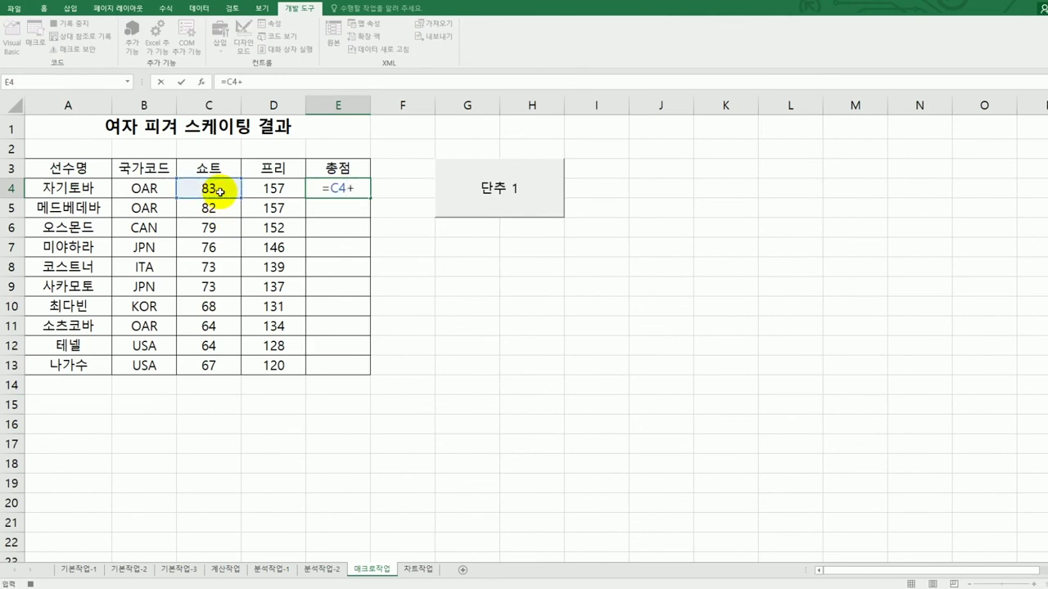
left_click(272, 188)
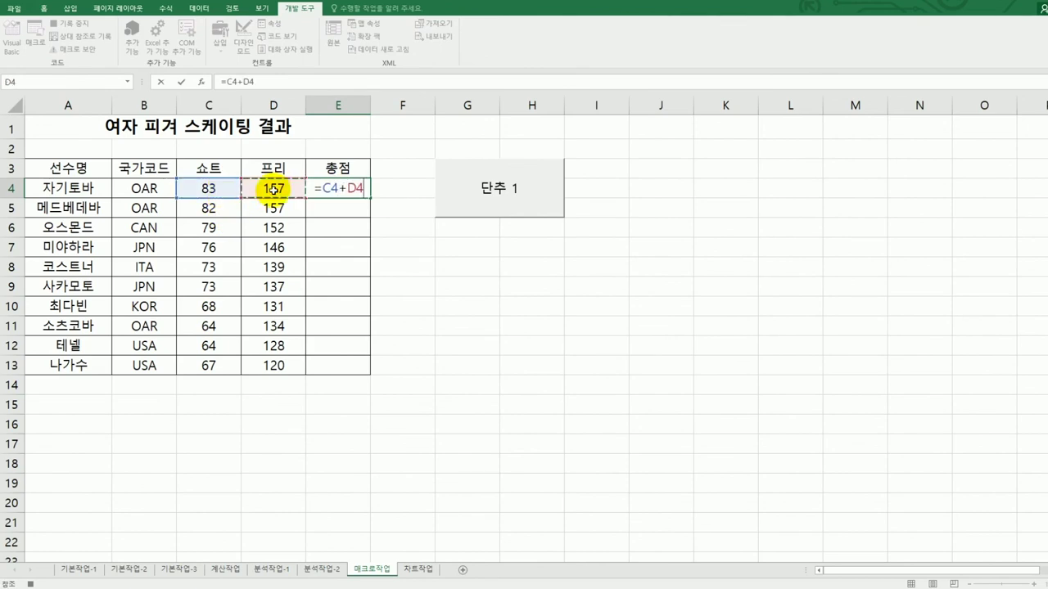
key("ctrl+Return")
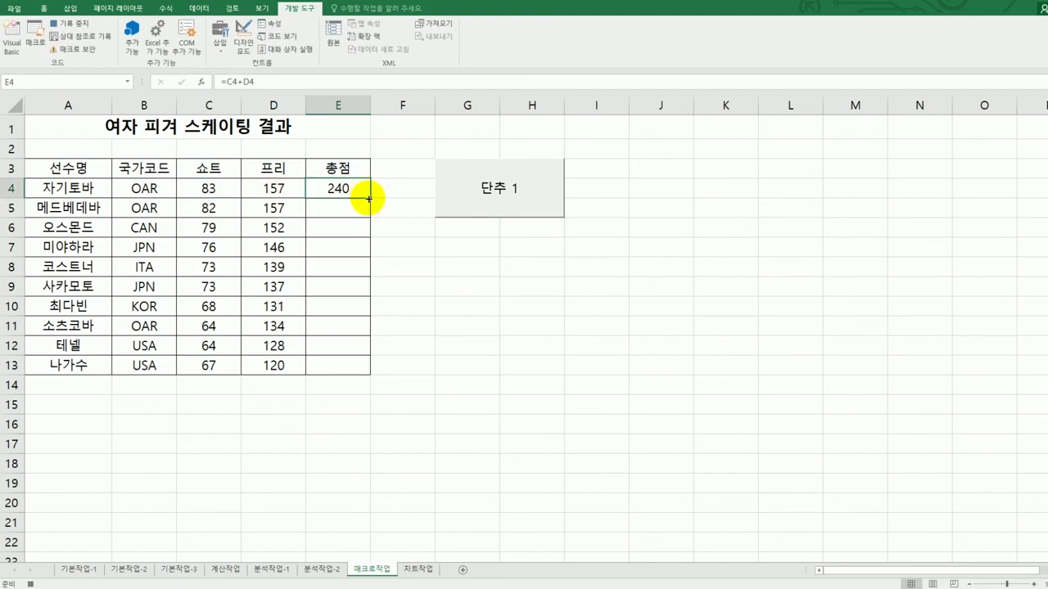
left_click_drag(371, 200, 350, 372)
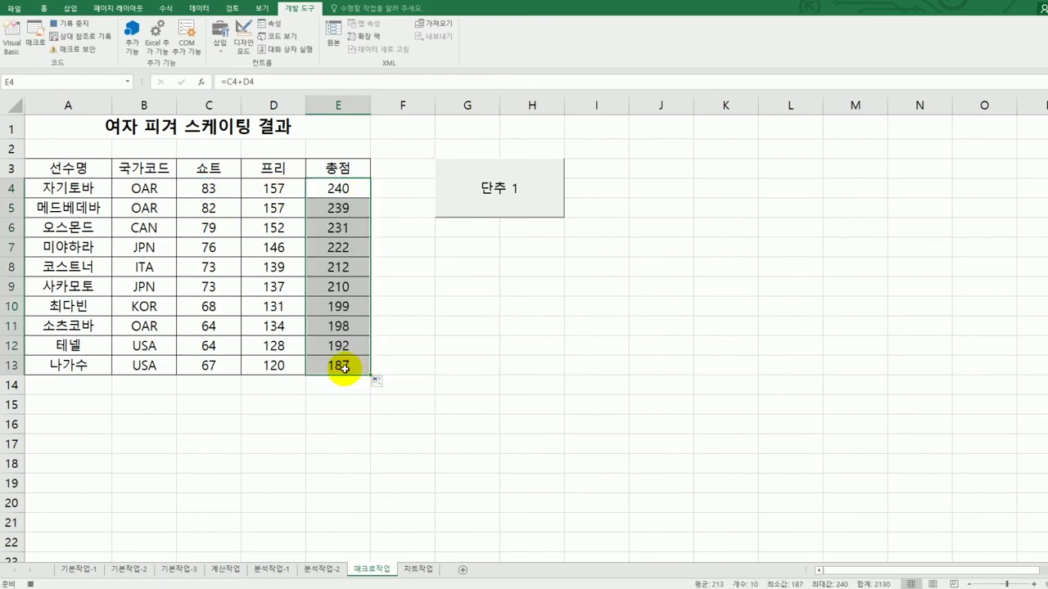
left_click(344, 369)
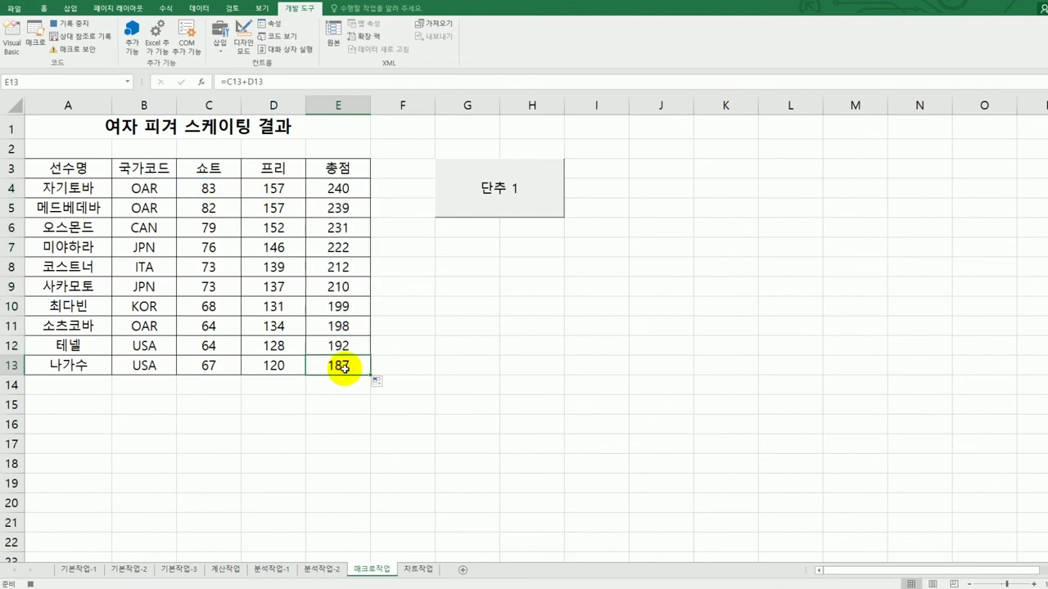
Stop recording the 총점 macro and change the form-control button's caption to 총점
left_click(72, 23)
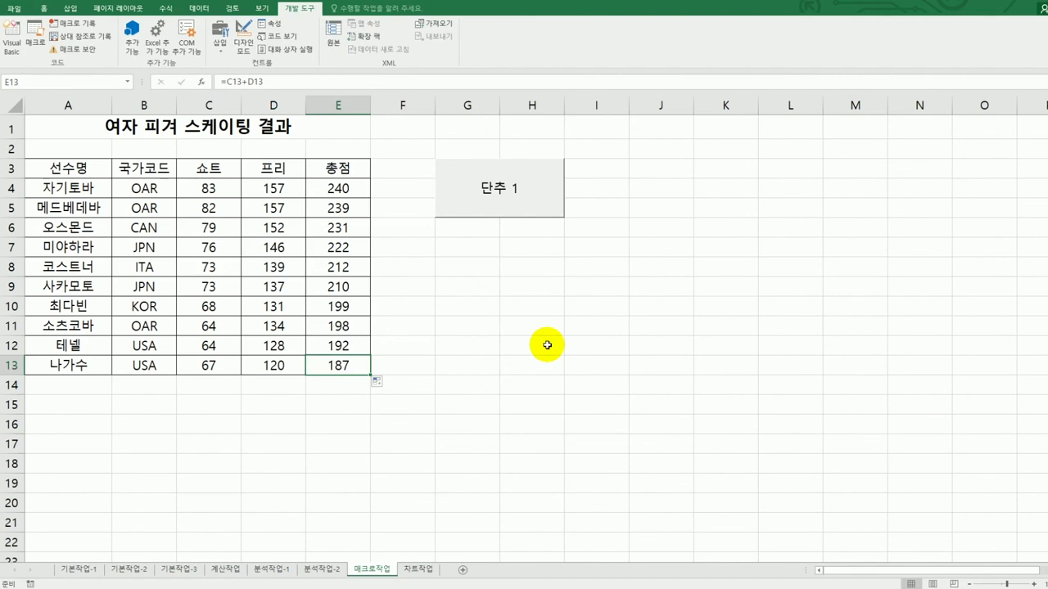
right_click(510, 192)
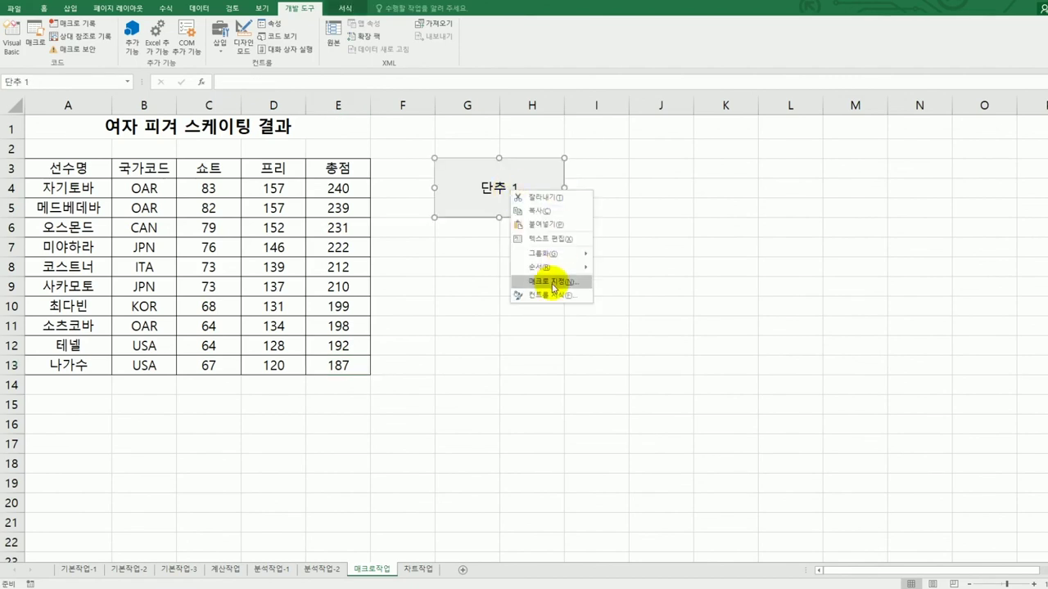
left_click(545, 238)
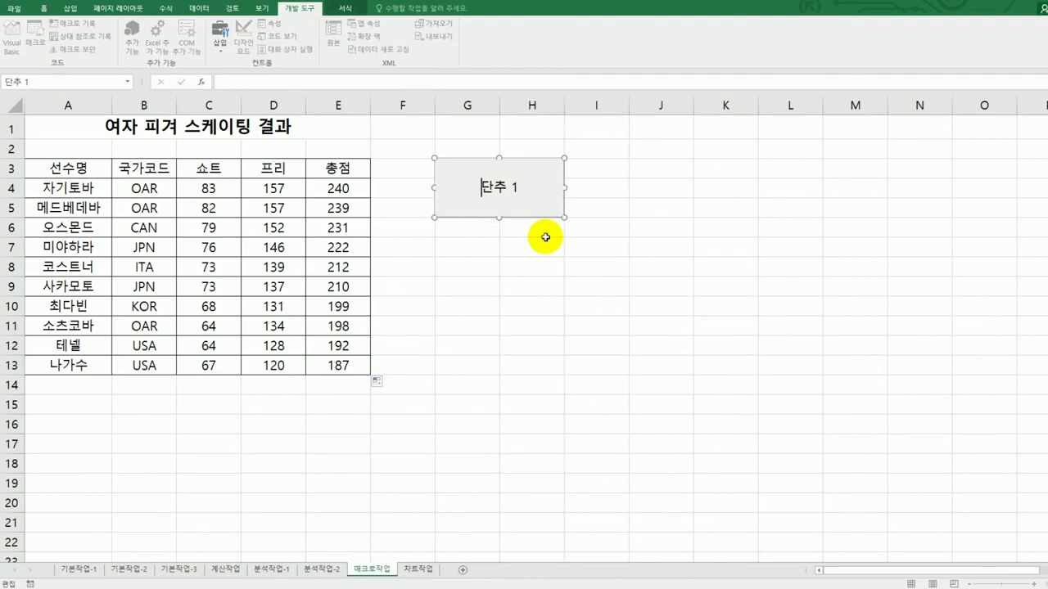
key("ctrl+a")
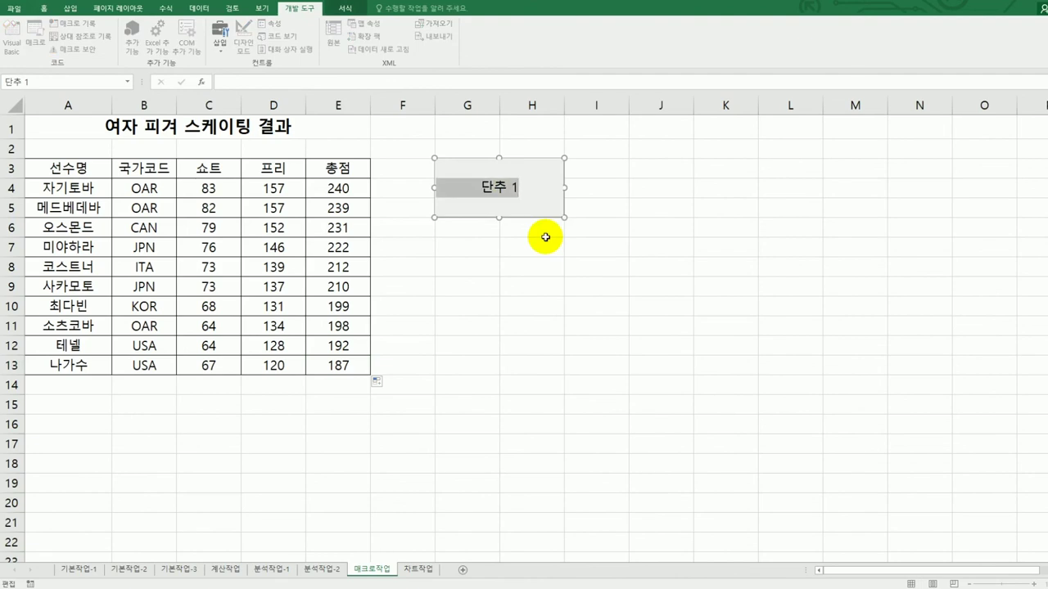
type("총점")
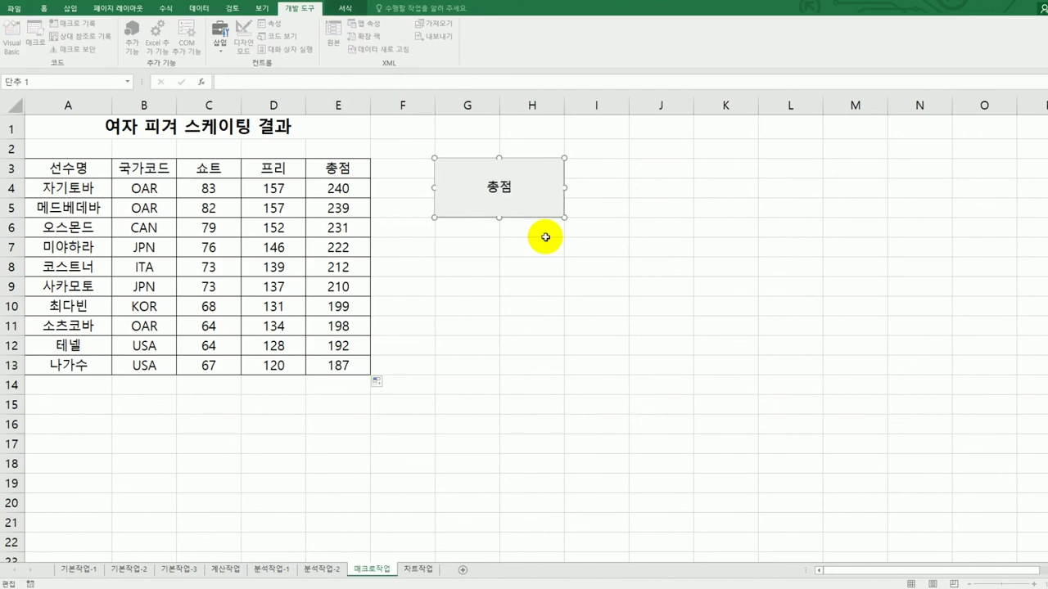
left_click(545, 237)
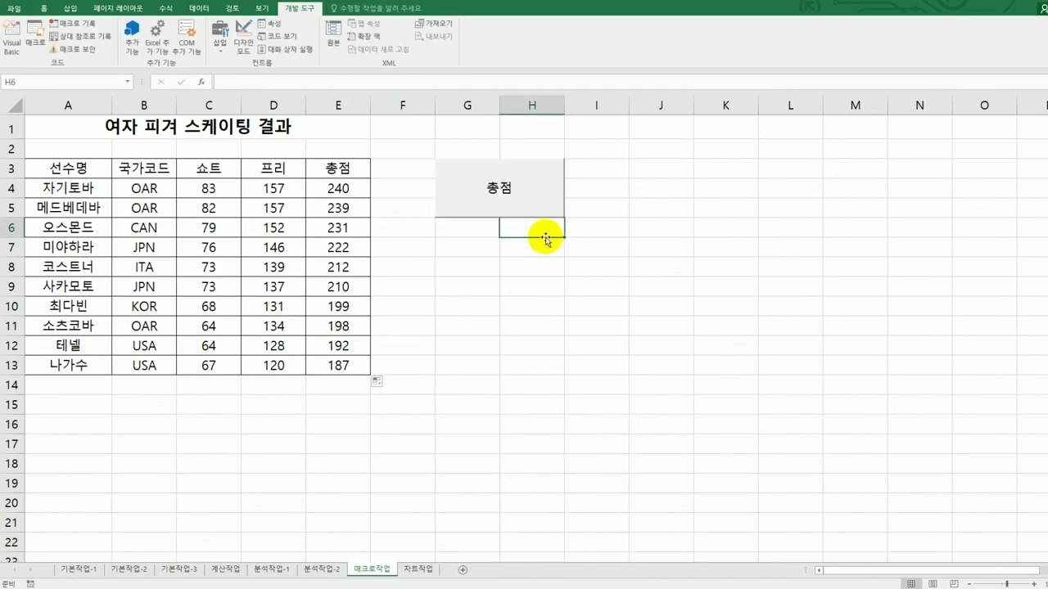
left_click(540, 296)
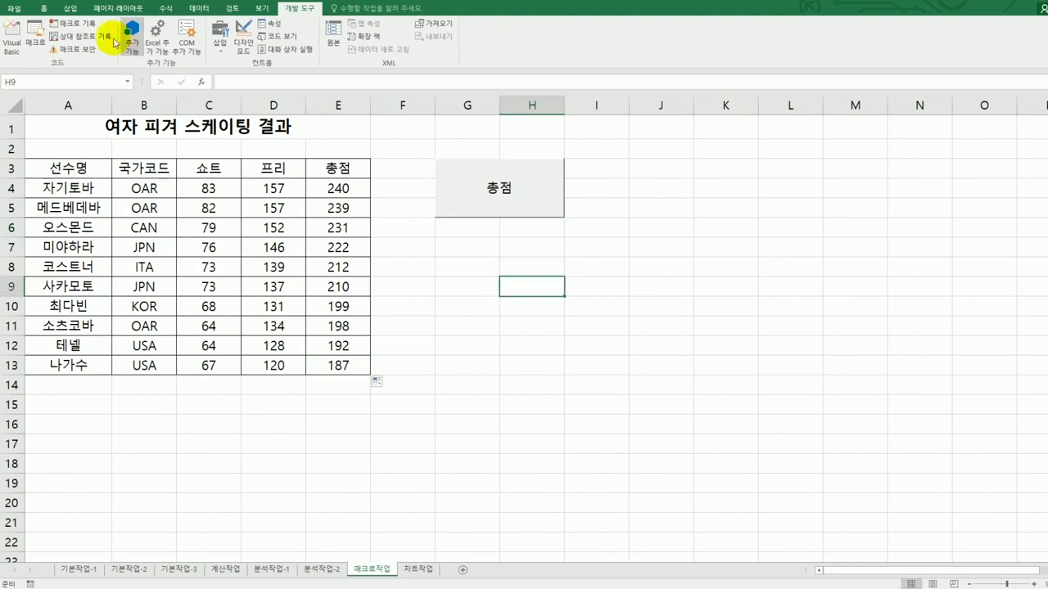
Draw a rounded rectangle over cells G7:H9 and enter 셀스타일 as its text
left_click(70, 9)
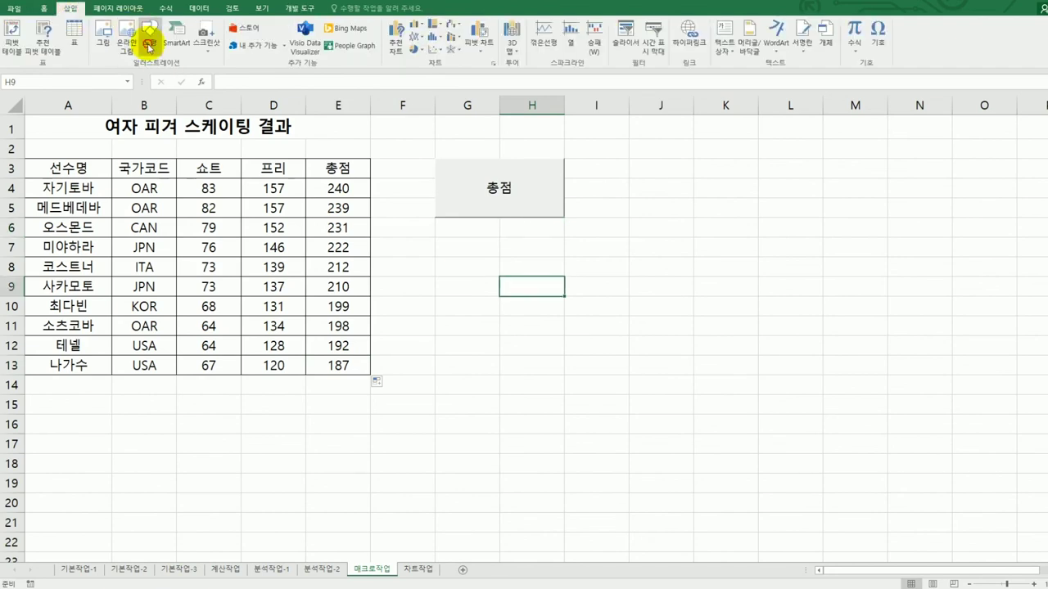
left_click(150, 45)
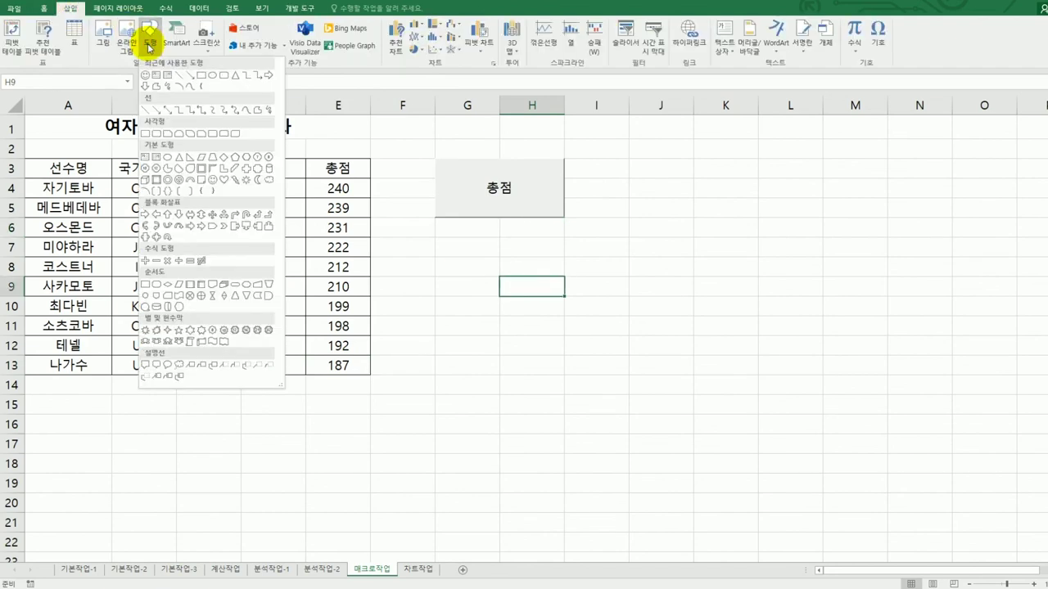
left_click(157, 135)
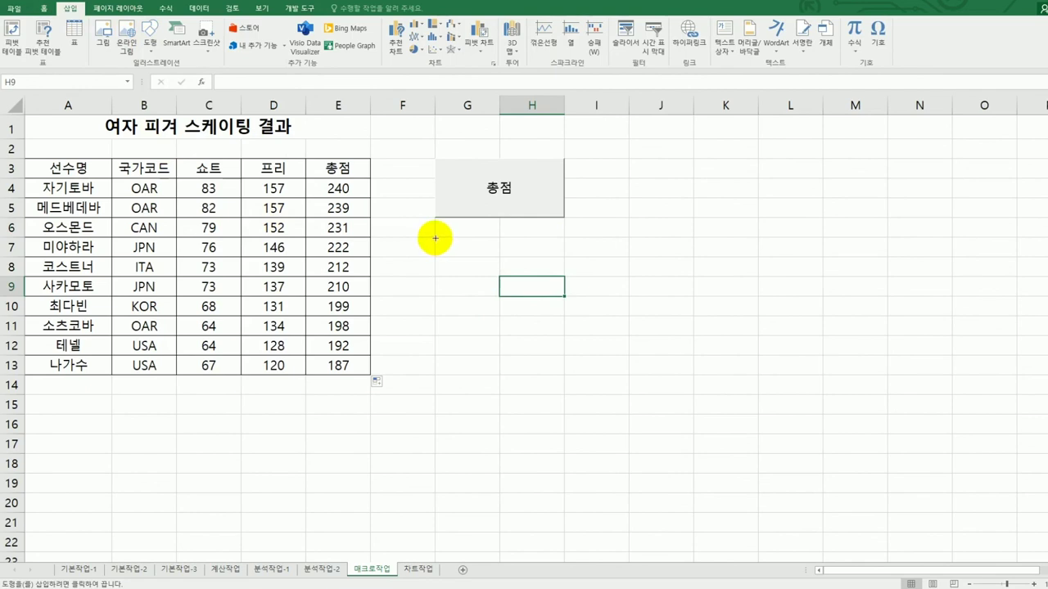
mouse_move(435, 238)
left_mouse_down()
mouse_move(538, 286)
mouse_move(543, 300)
left_mouse_up()
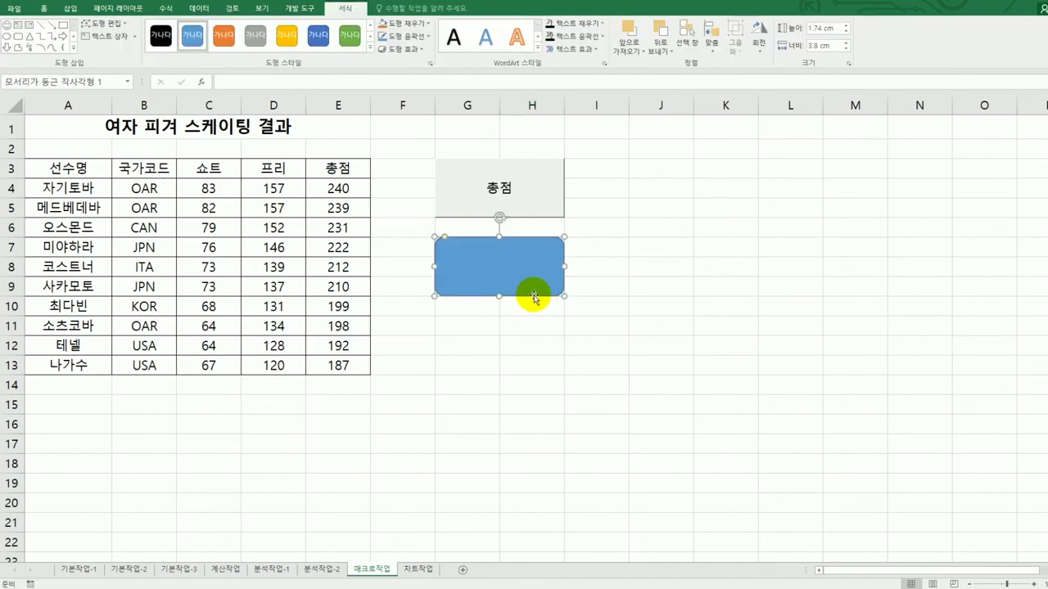
type("ㅅ")
type("스타일")
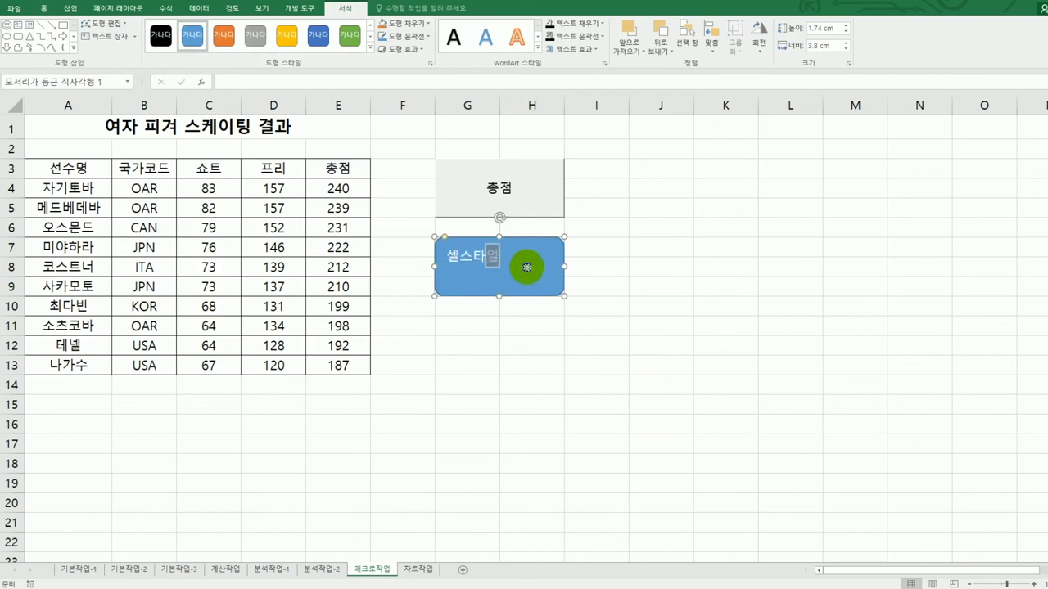
Assign a macro named 셀스타일 to the rounded rectangle and start recording it, stored in 현재 통합 문서
right_click(528, 264)
left_click(600, 419)
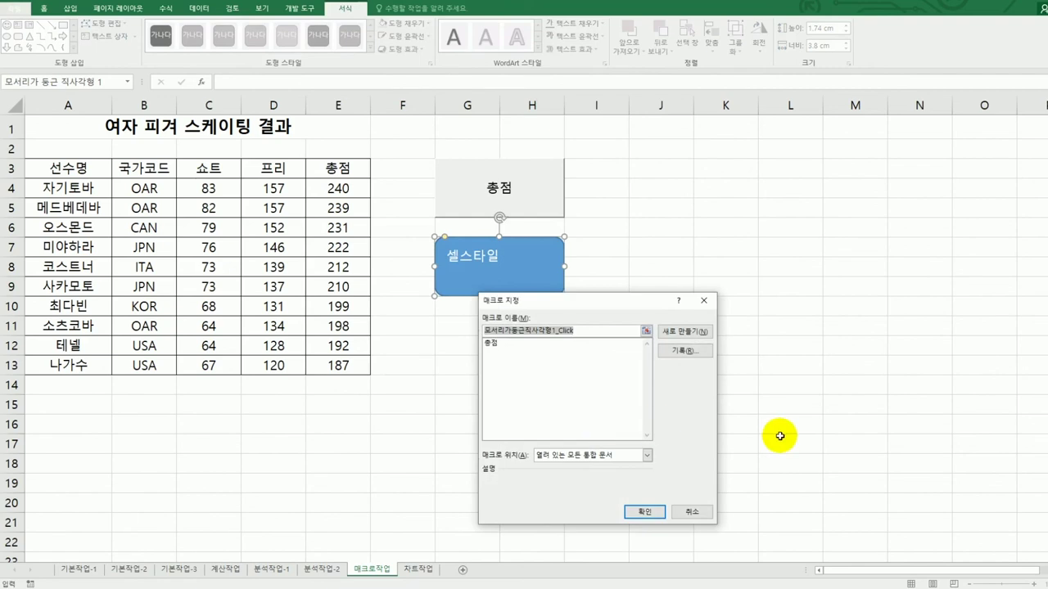
type("셀스타이")
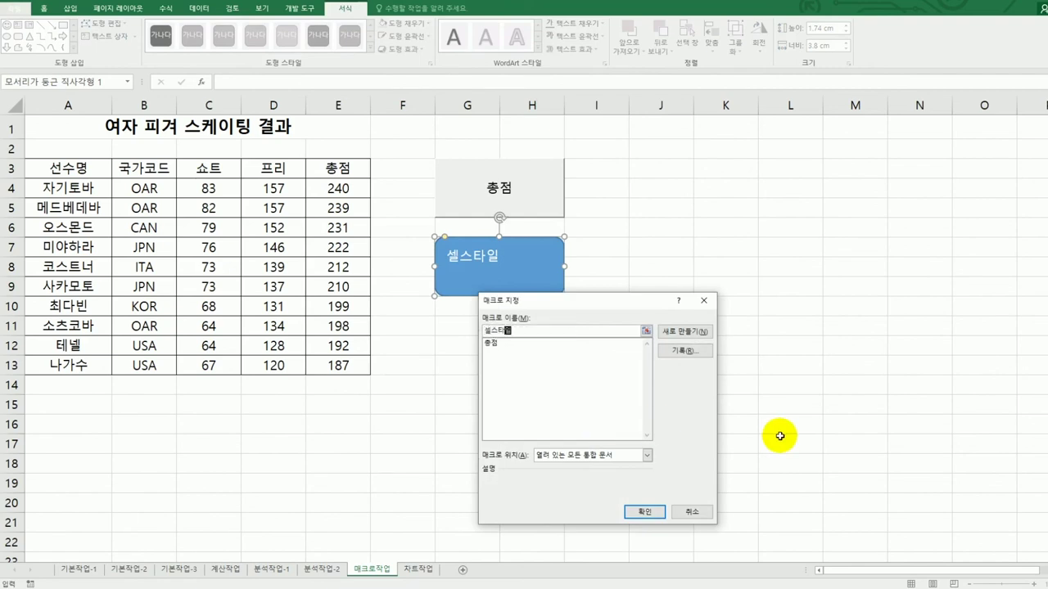
left_click(696, 351)
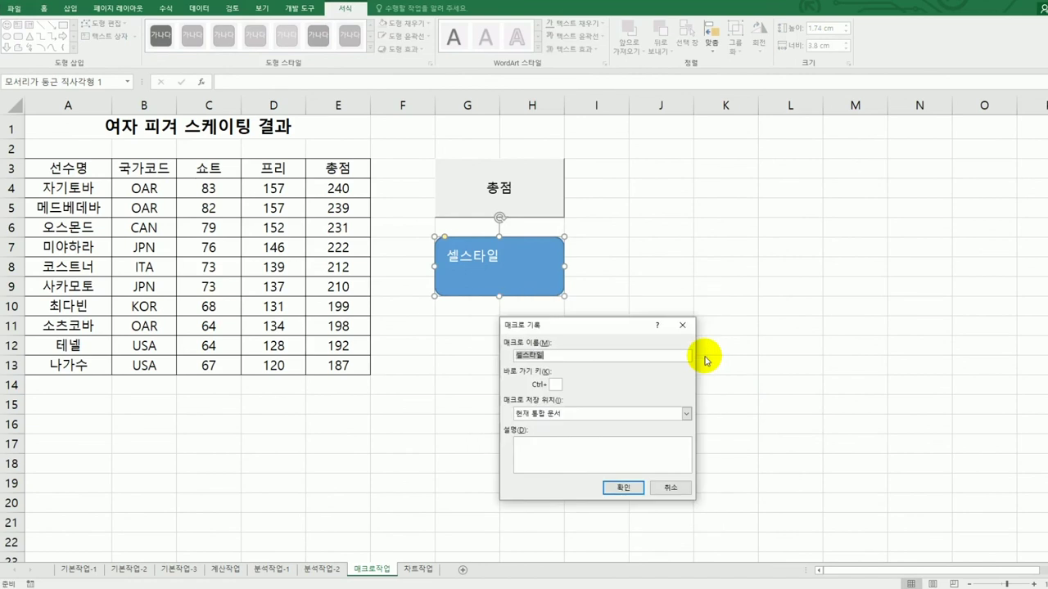
left_click_drag(620, 330, 715, 232)
left_click(715, 393)
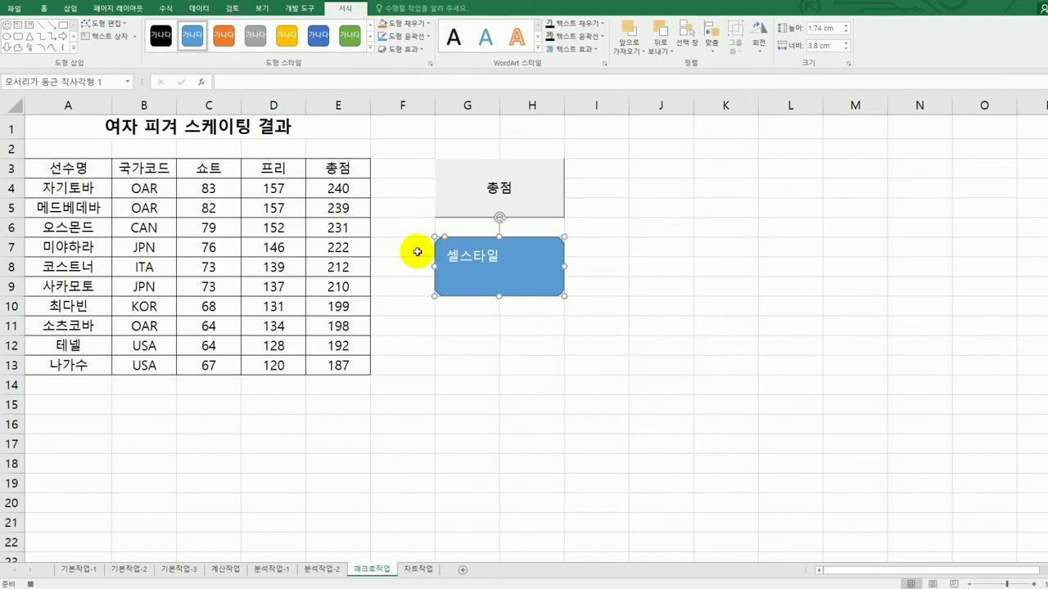
Apply the 강조색4 cell style to the header cells A3:E3 and stop the macro recording
left_click_drag(61, 169, 319, 176)
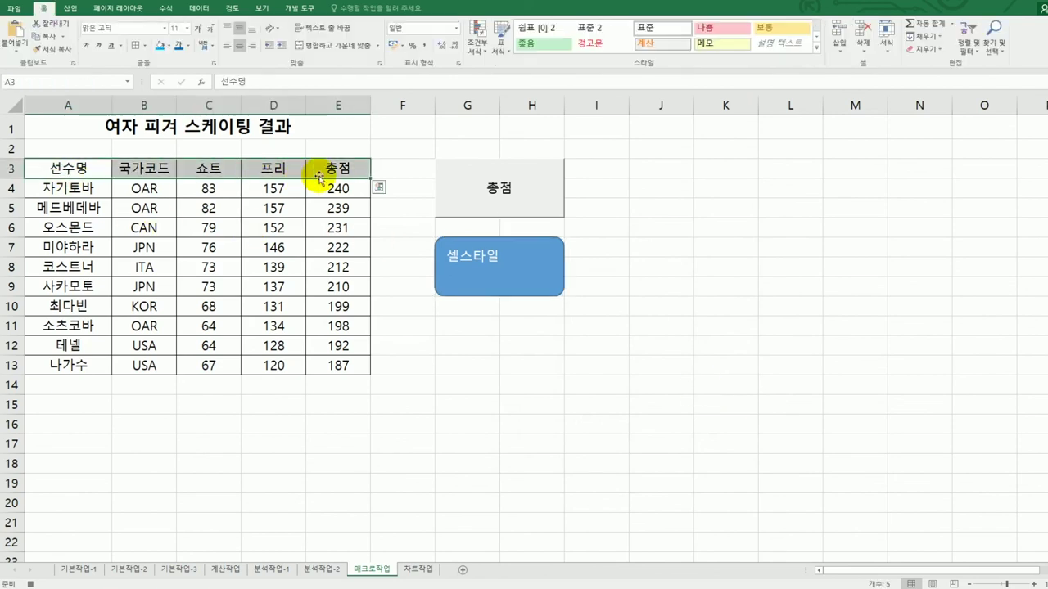
left_click(815, 48)
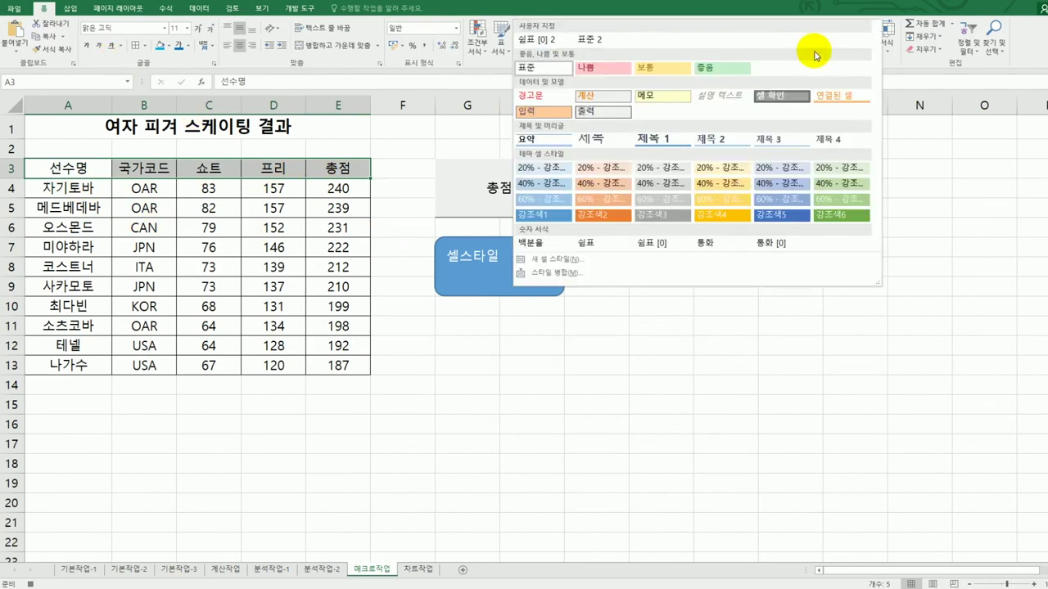
left_click(722, 216)
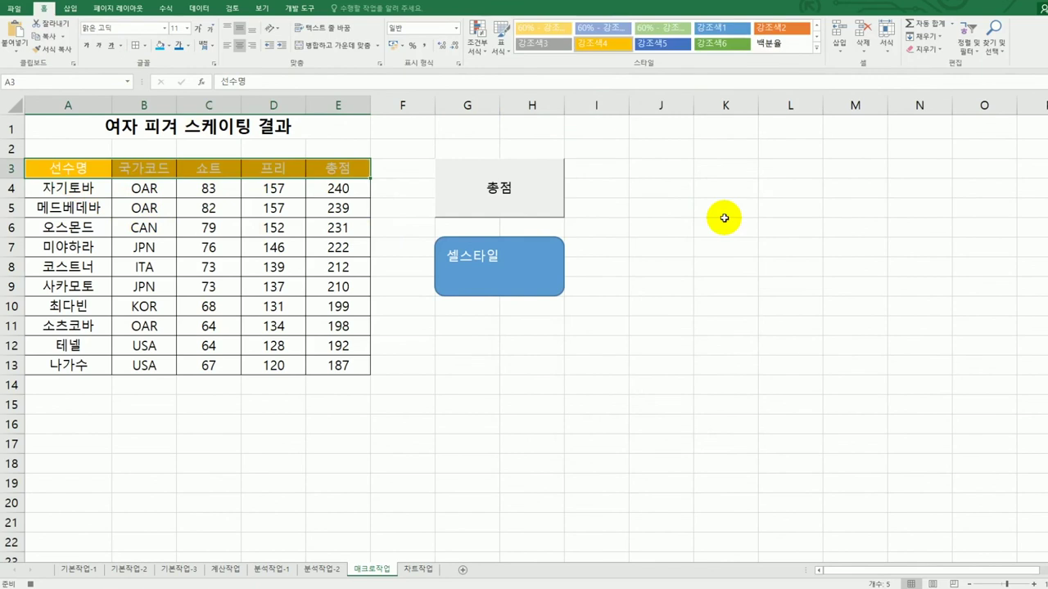
left_click(320, 168)
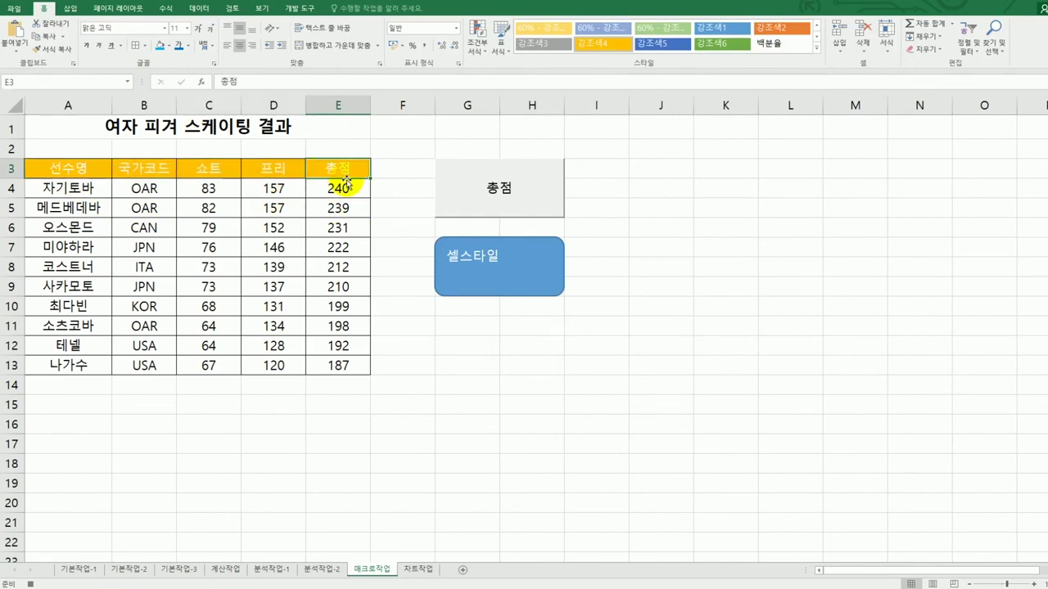
left_click(299, 8)
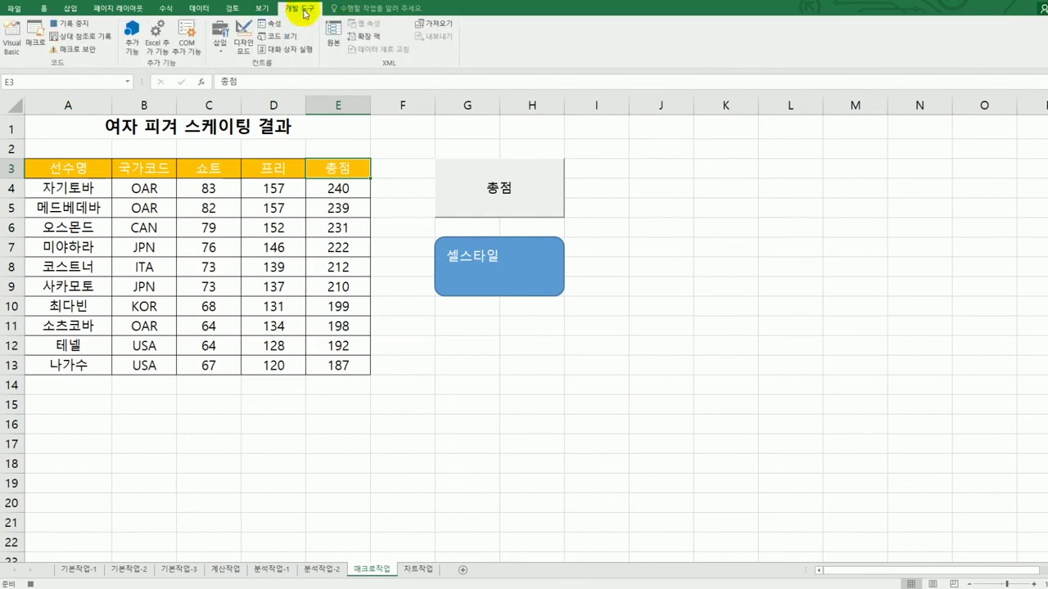
left_click(65, 24)
left_click(475, 368)
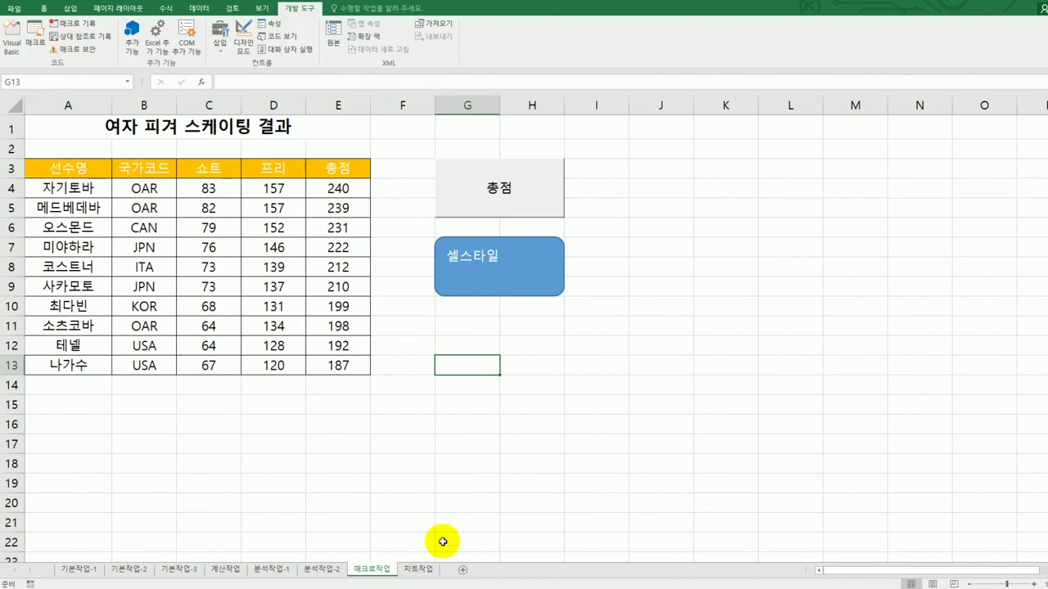
On the 차트작업 sheet, set the chart's data range to A3:C3 and A7:C9, covering only 4월 to 6월
left_click(418, 569)
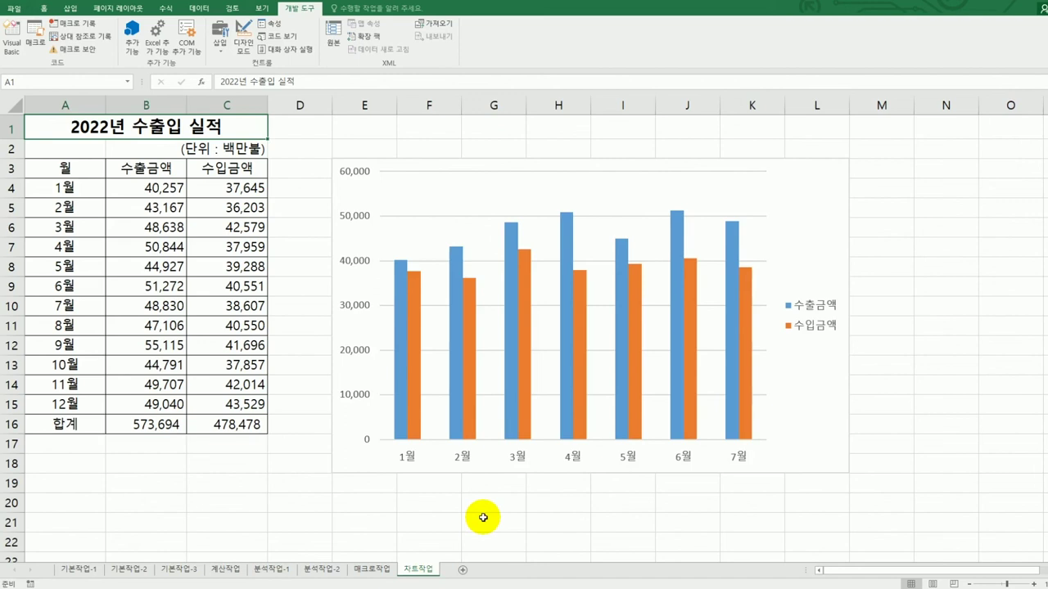
left_click(793, 244)
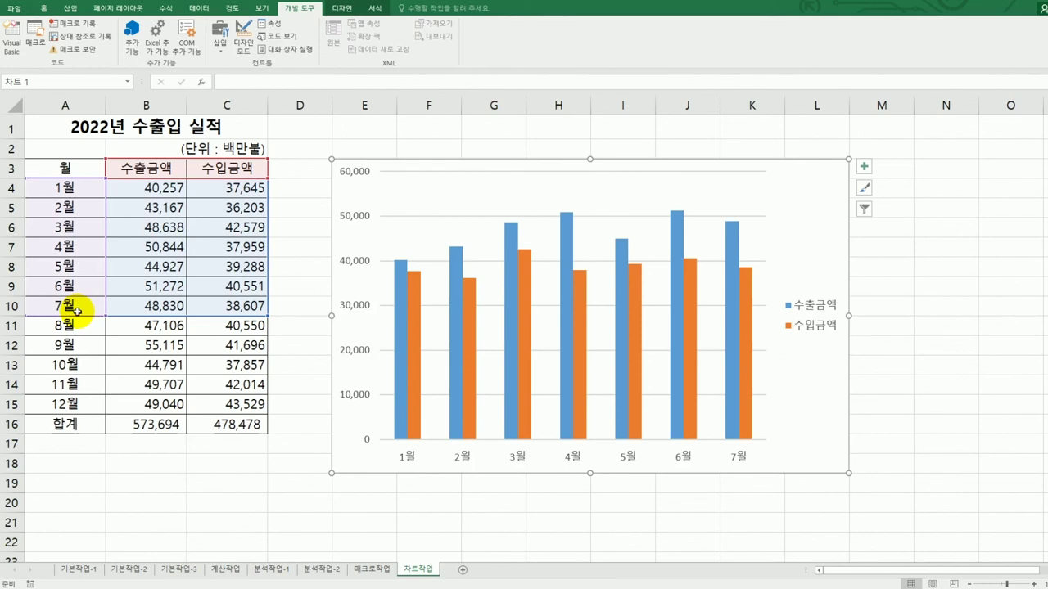
right_click(778, 203)
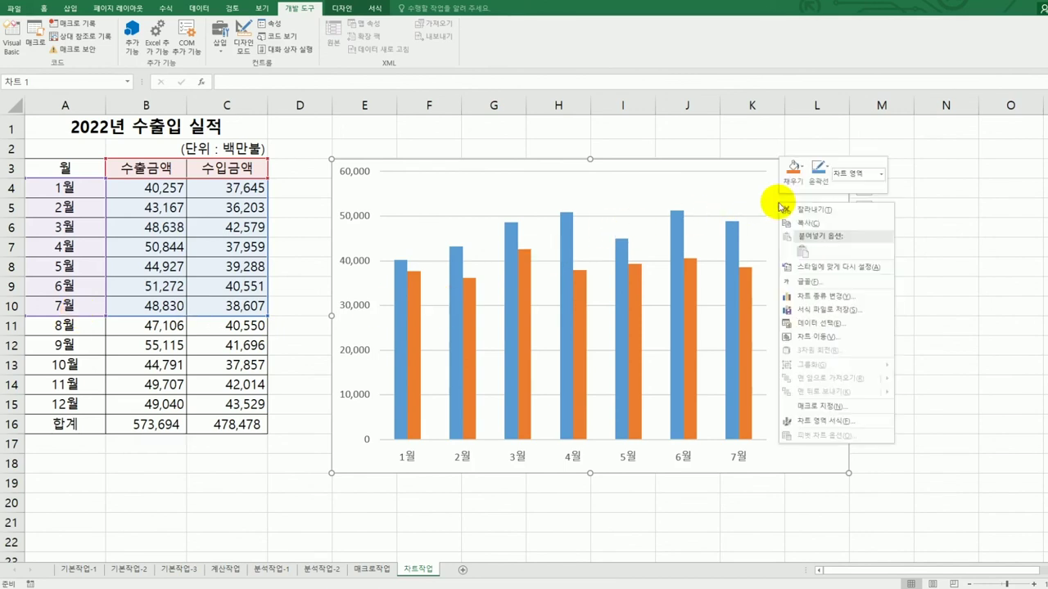
left_click(828, 323)
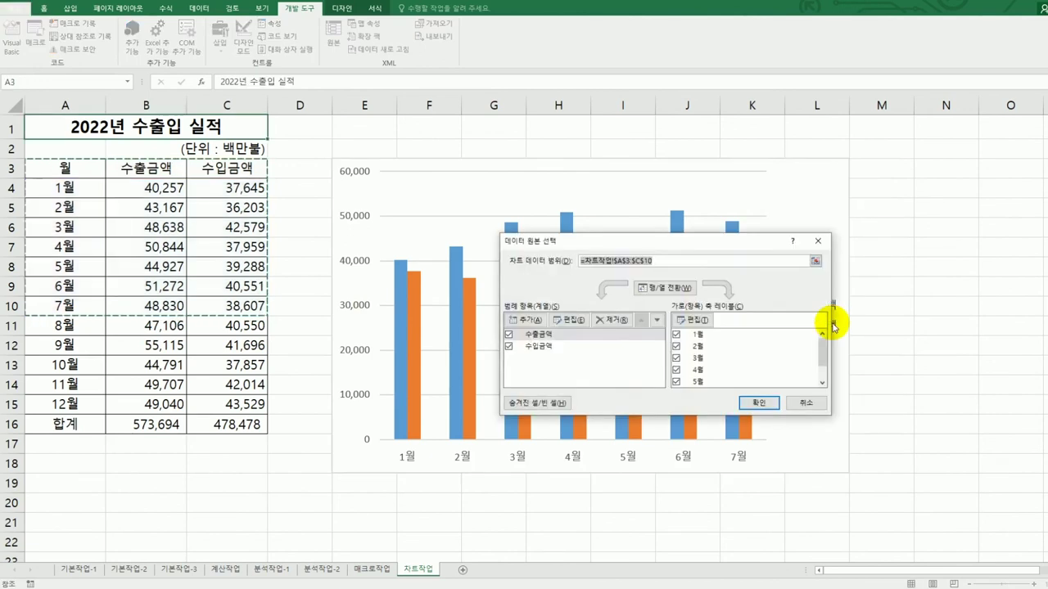
key("Delete")
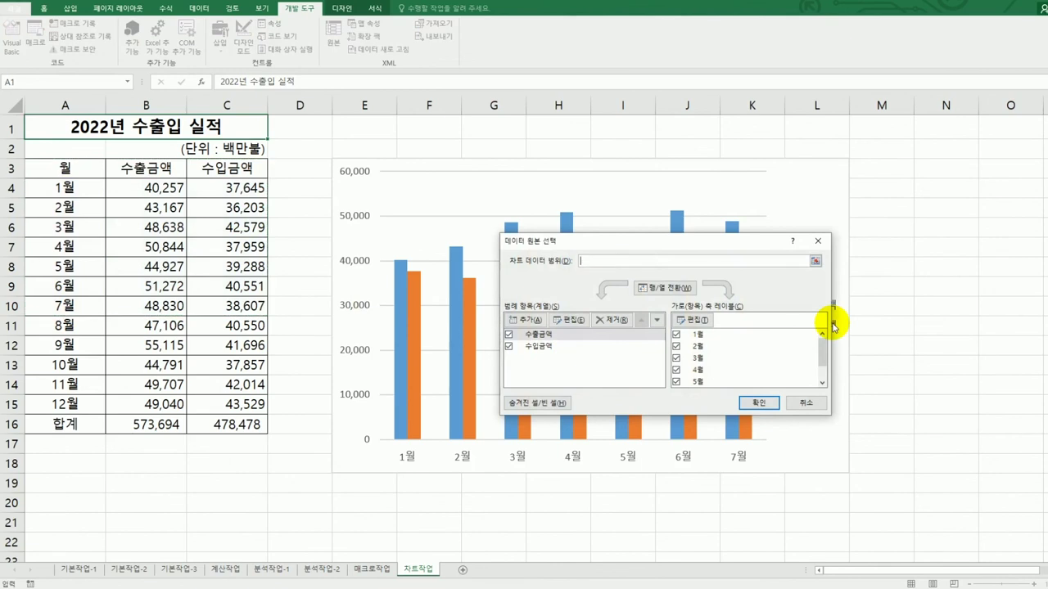
left_click_drag(84, 171, 197, 168)
mouse_move(102, 248)
left_mouse_down()
mouse_move(231, 271)
mouse_move(232, 286)
left_mouse_up()
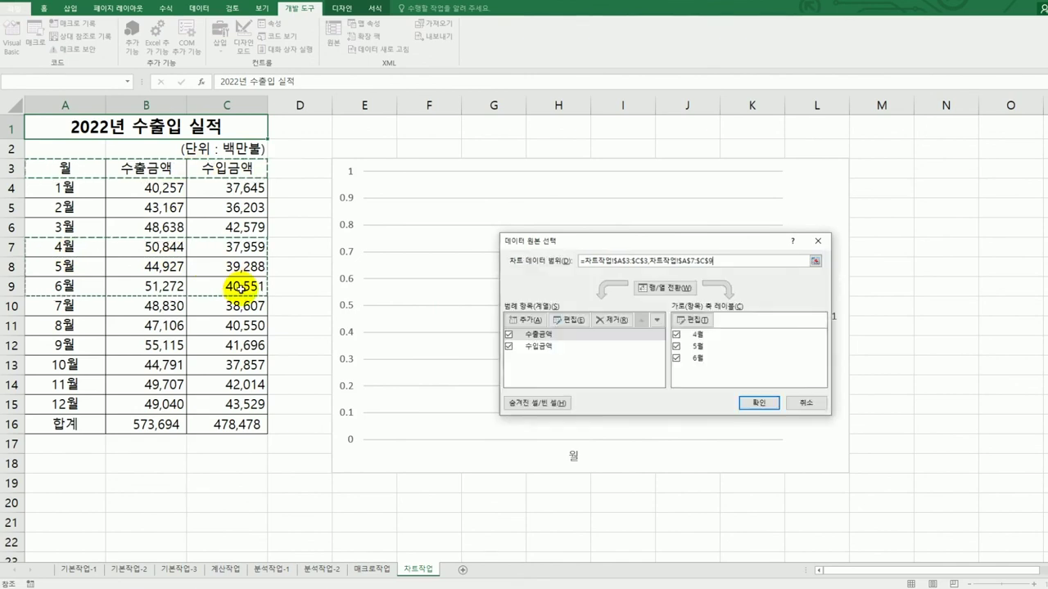
mouse_move(452, 350)
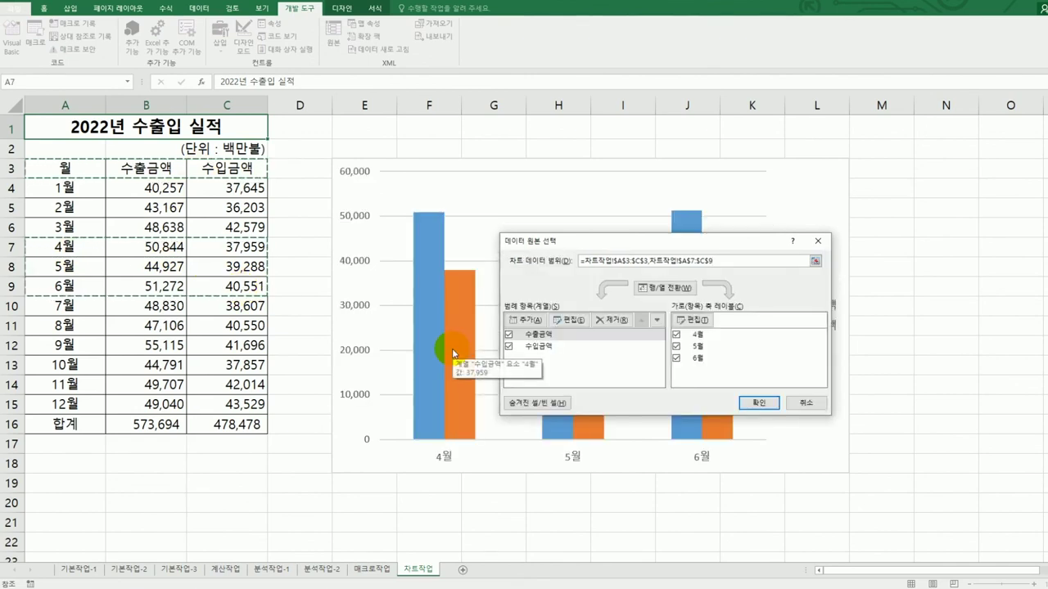
left_click(754, 399)
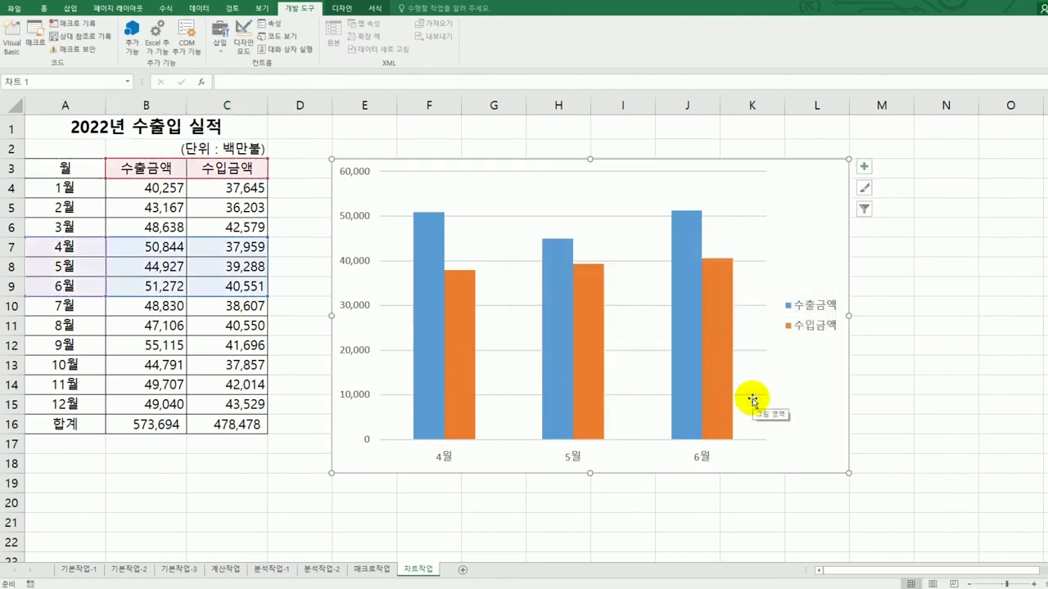
Change the 수출입 chart's type to 표식이 있는 꺾은선형 (line with markers)
right_click(508, 203)
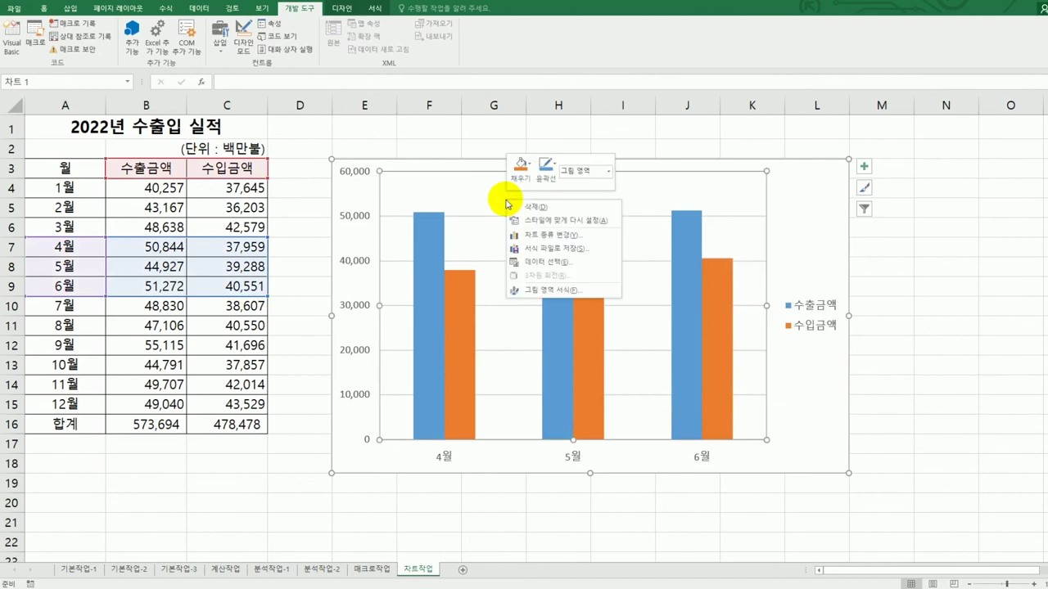
left_click(579, 237)
left_click(417, 95)
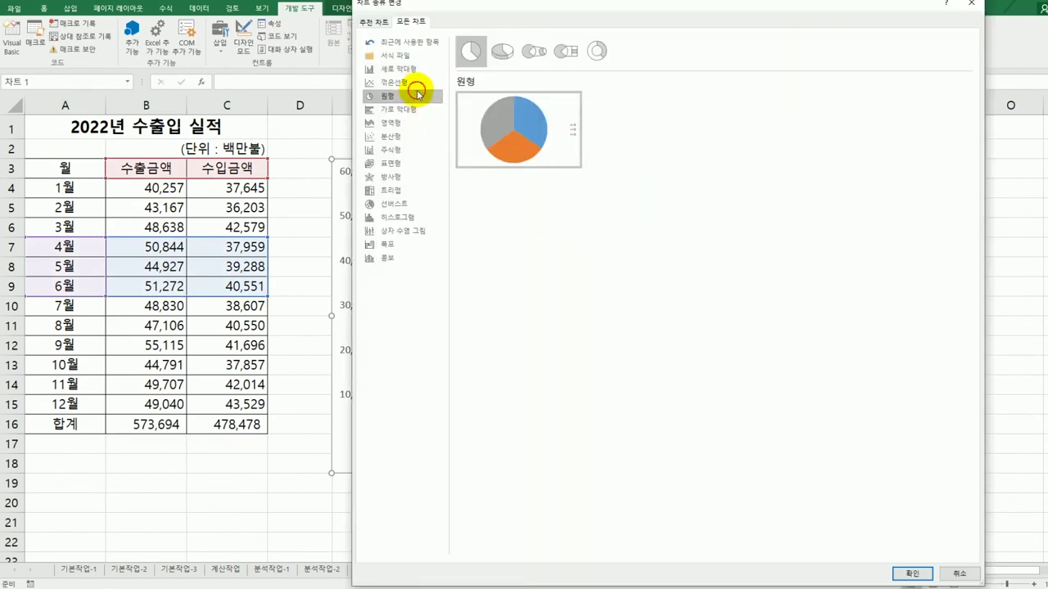
left_click(407, 82)
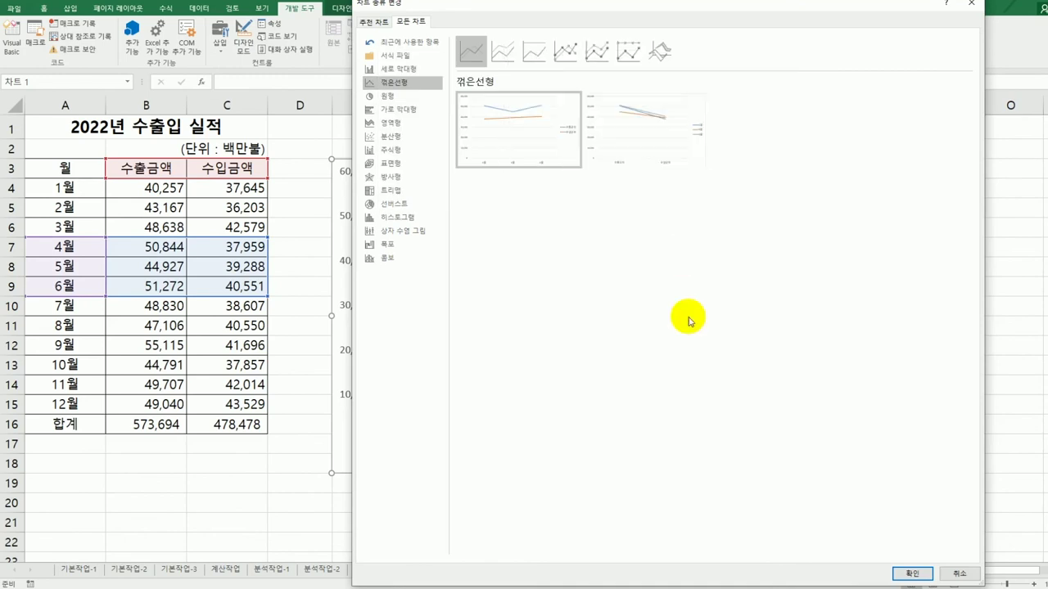
left_click(577, 58)
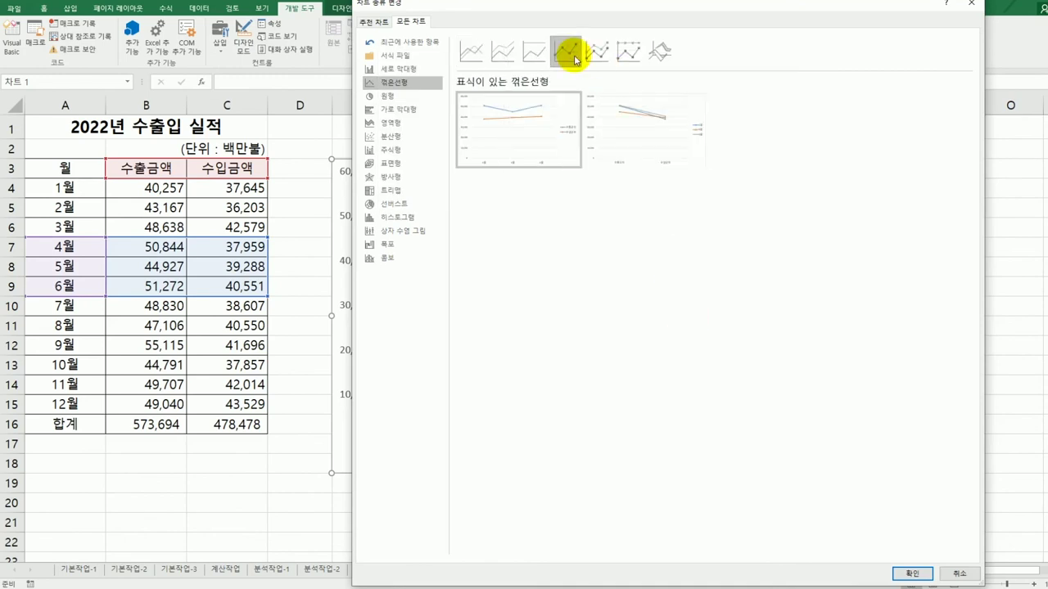
left_click(910, 573)
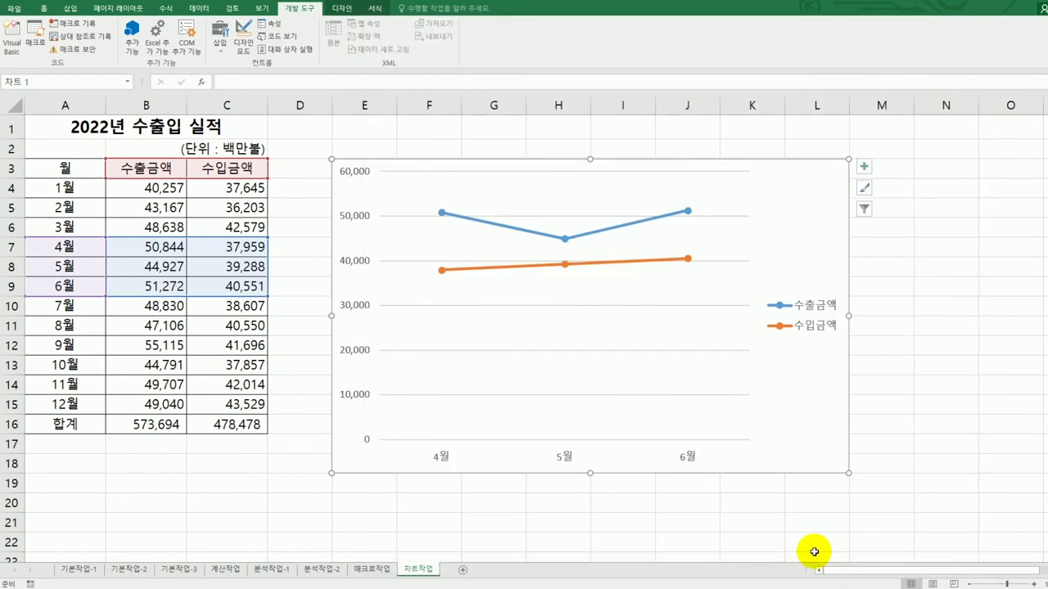
Add a chart title above the plot and set its text to 2/4분기 수출입 현황
left_click(864, 167)
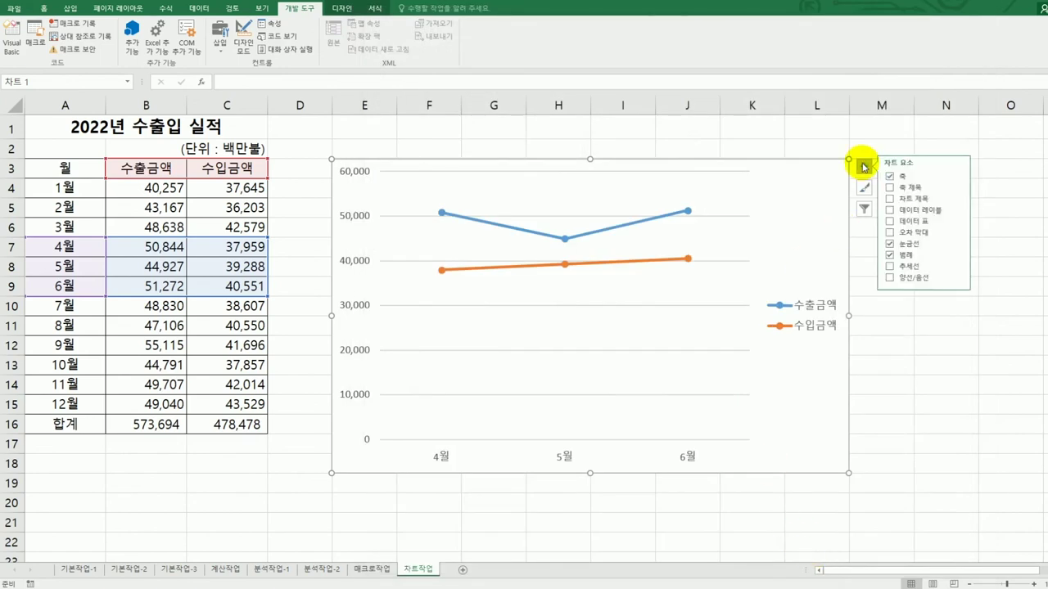
left_click(914, 201)
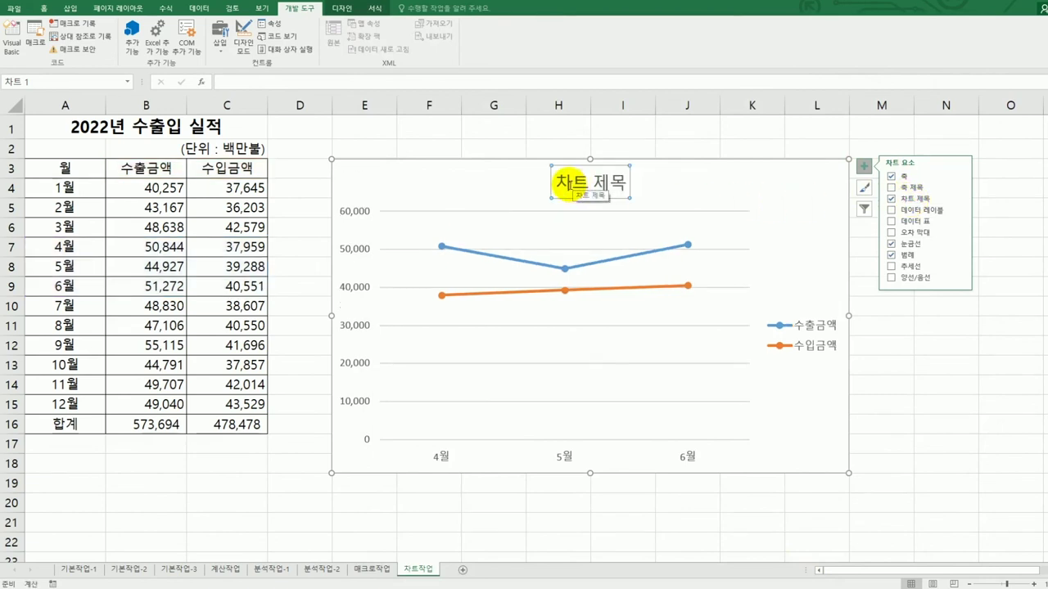
left_click_drag(557, 183, 627, 183)
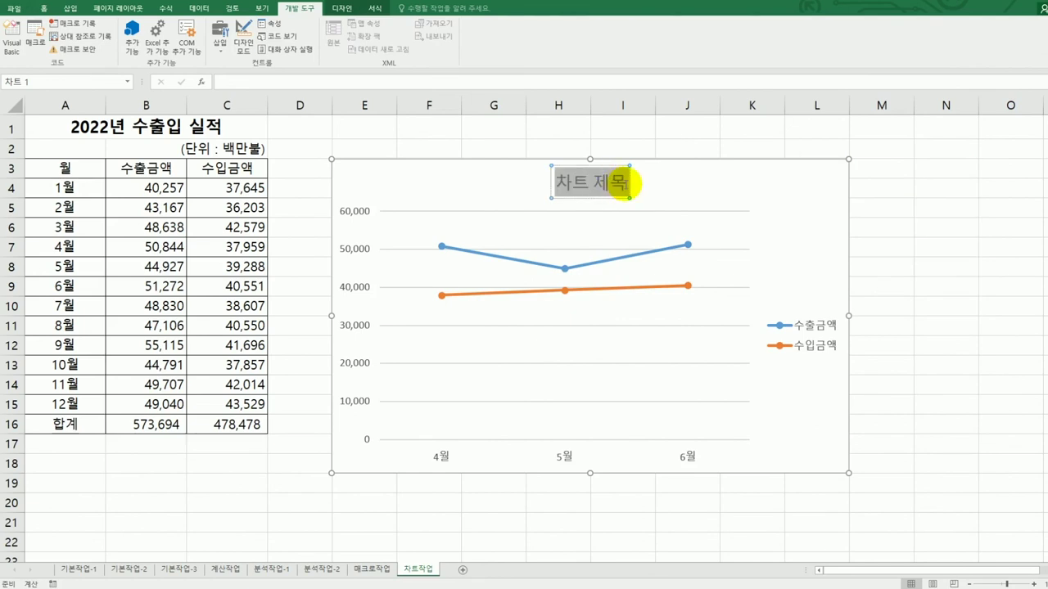
key("BackSpace")
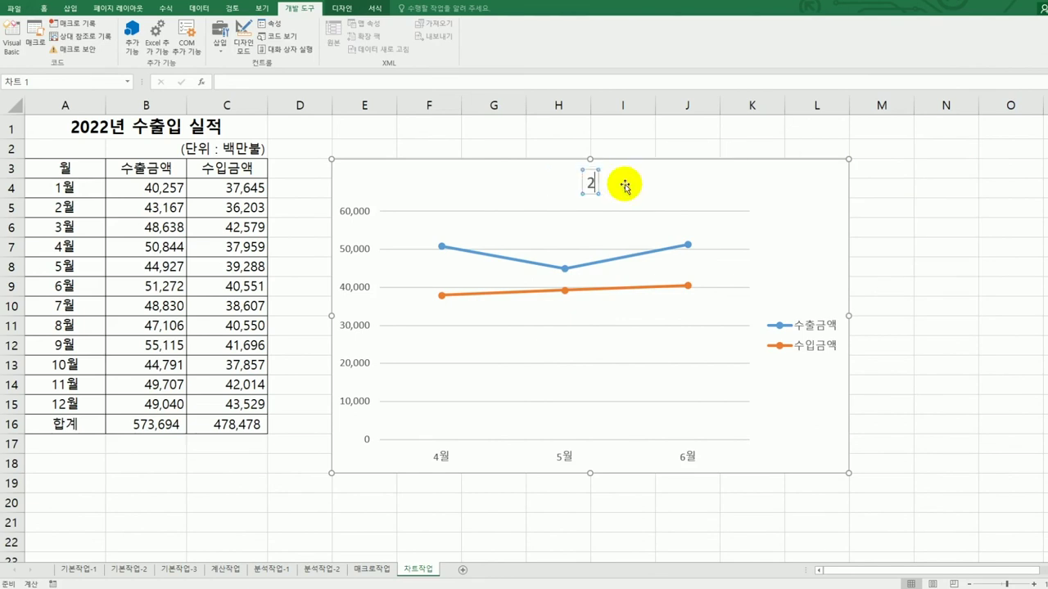
type("2/4분기 수출입")
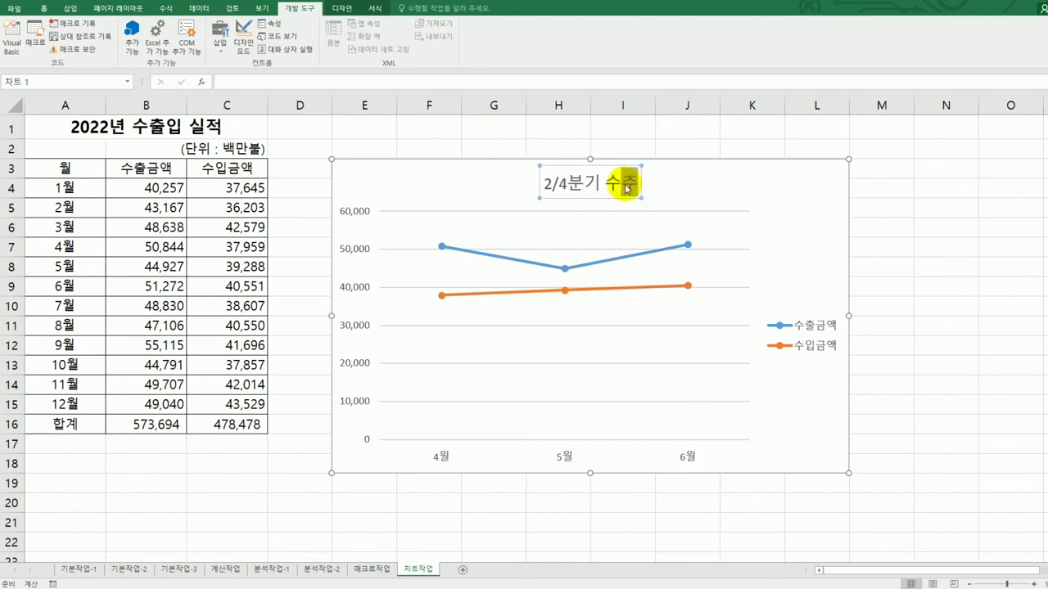
type(" 현황")
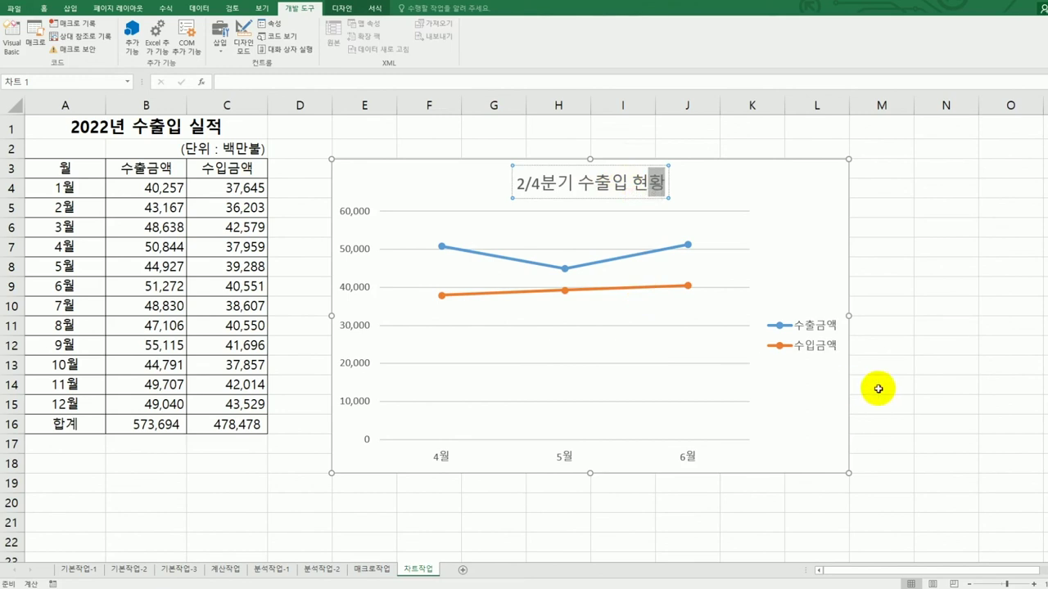
Place the chart's legend at the bottom (아래쪽)
left_click(829, 346)
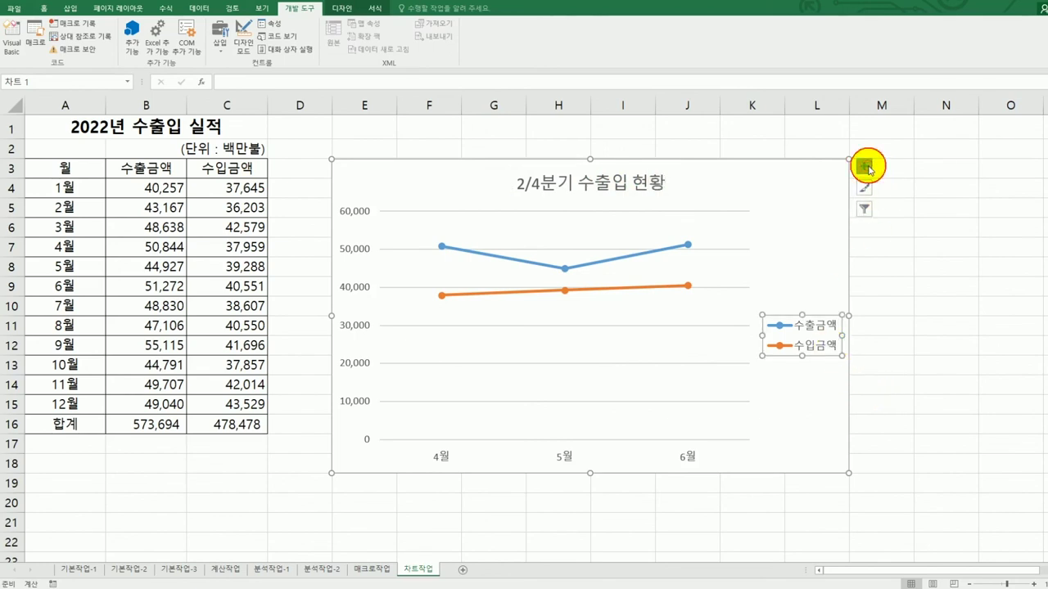
left_click(864, 166)
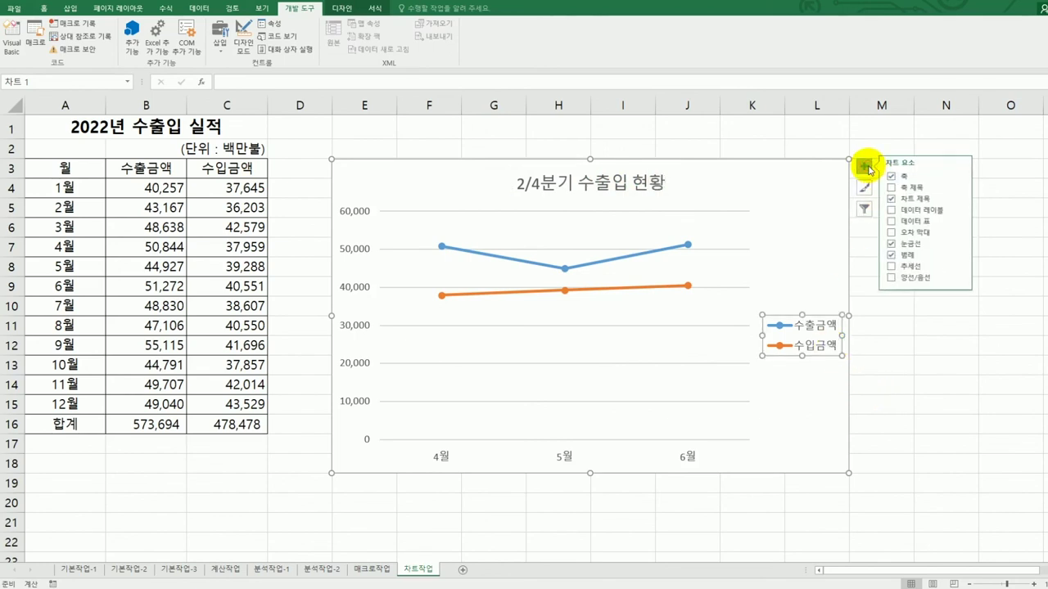
left_click(959, 255)
left_click(988, 268)
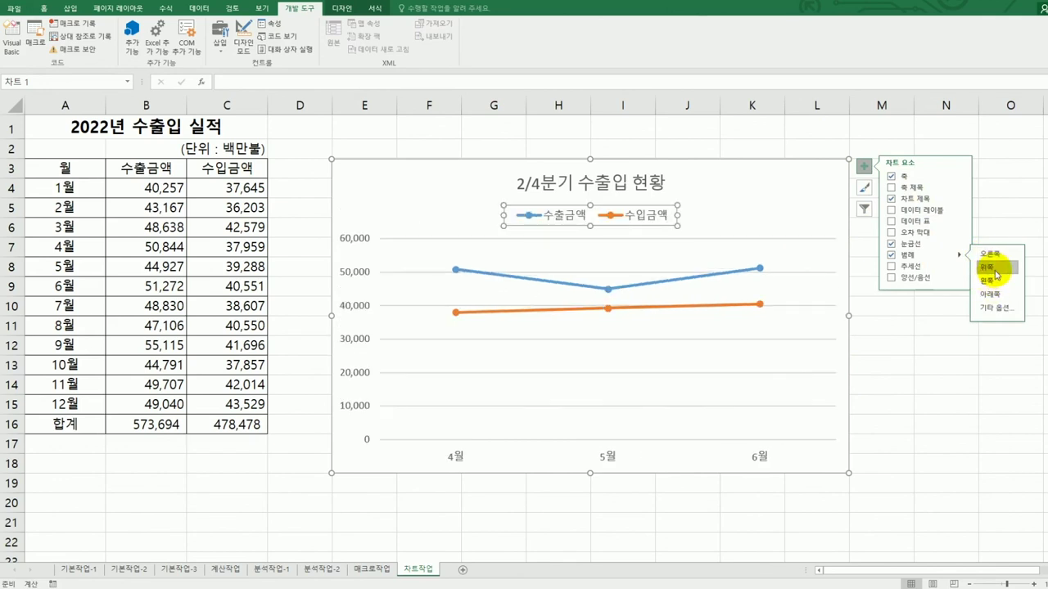
left_click(994, 294)
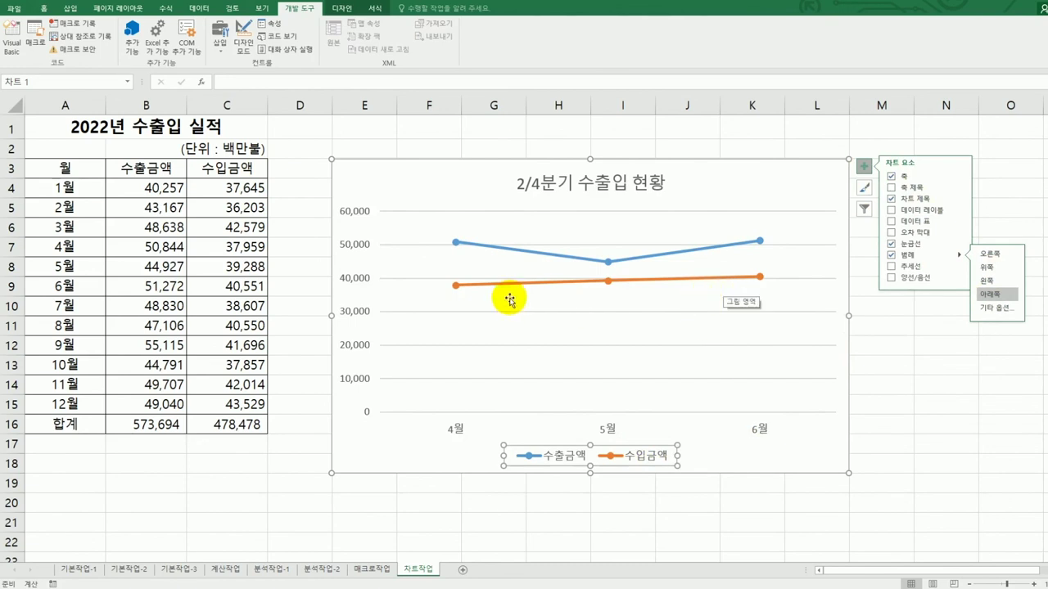
Add a data label only to the 4월 point of the 수입금액 series, positioned below the point (아래쪽)
left_click(456, 286)
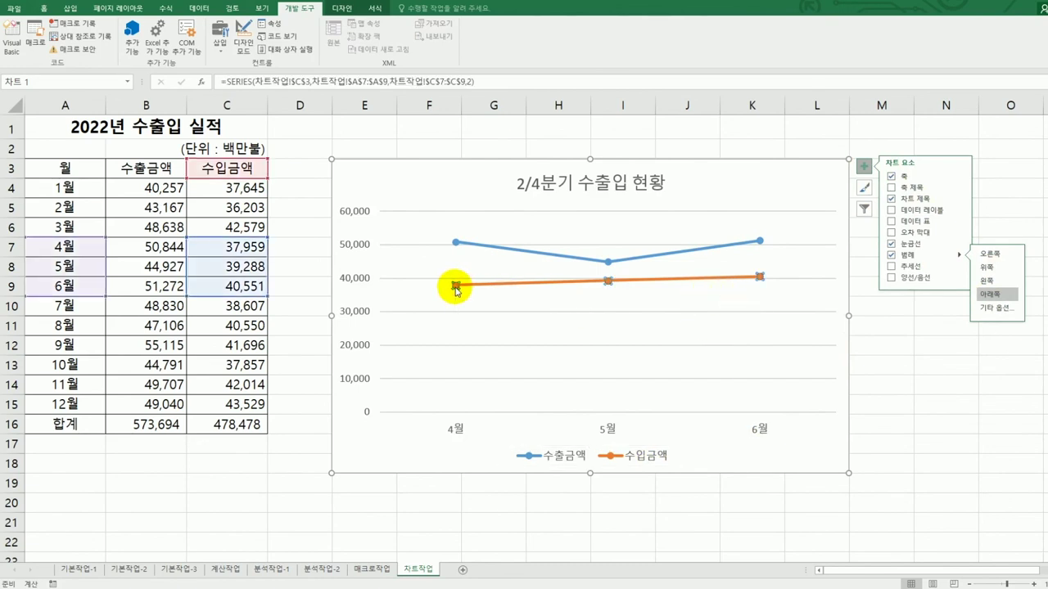
left_click(456, 287)
left_click(961, 211)
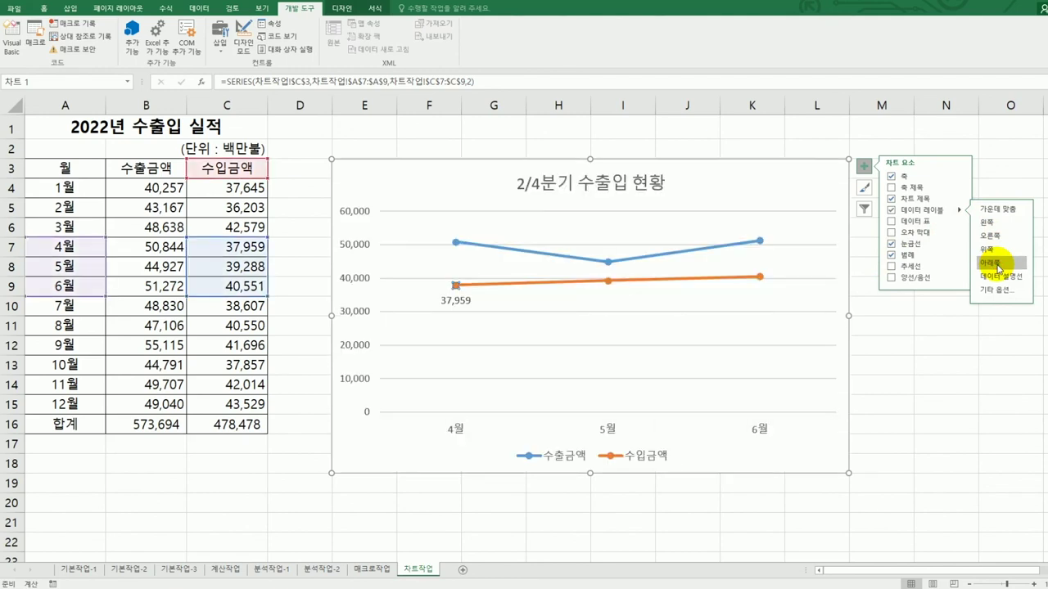
left_click(998, 267)
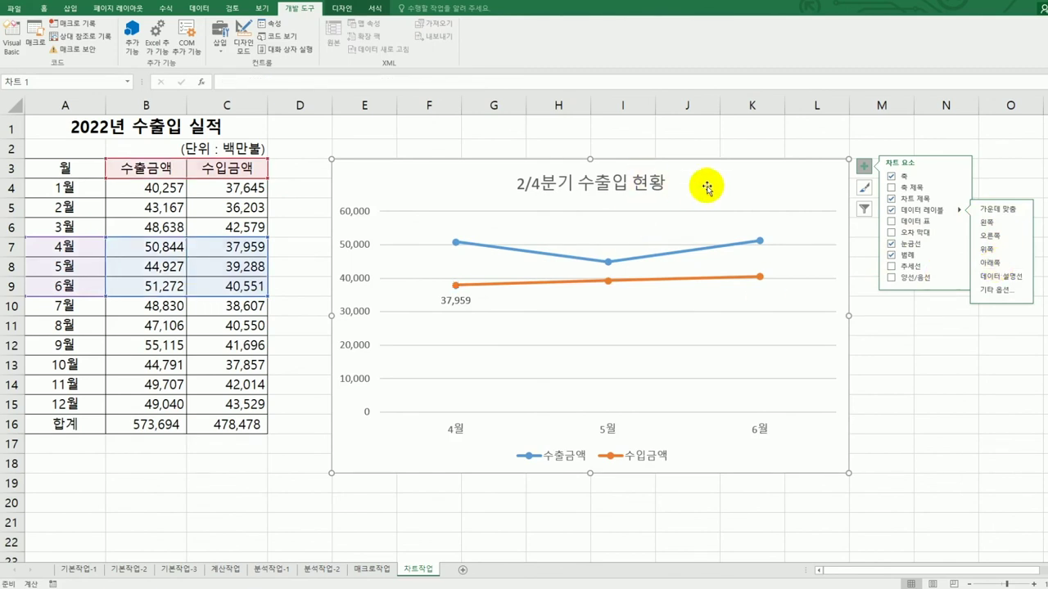
Apply the centred inner (안쪽) shadow preset to the chart area, shading all four edges
right_click(419, 182)
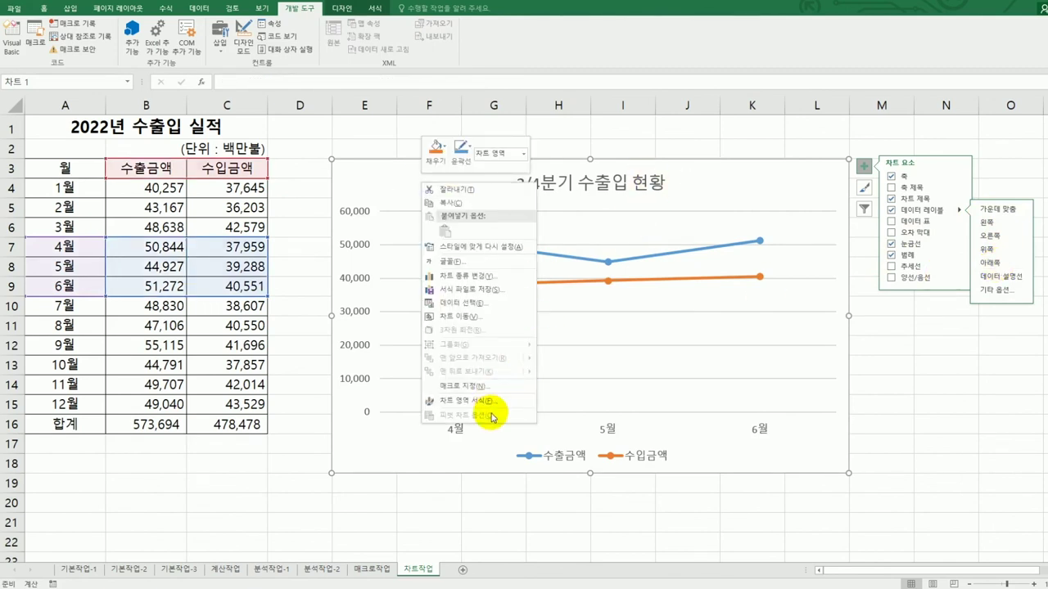
left_click(471, 401)
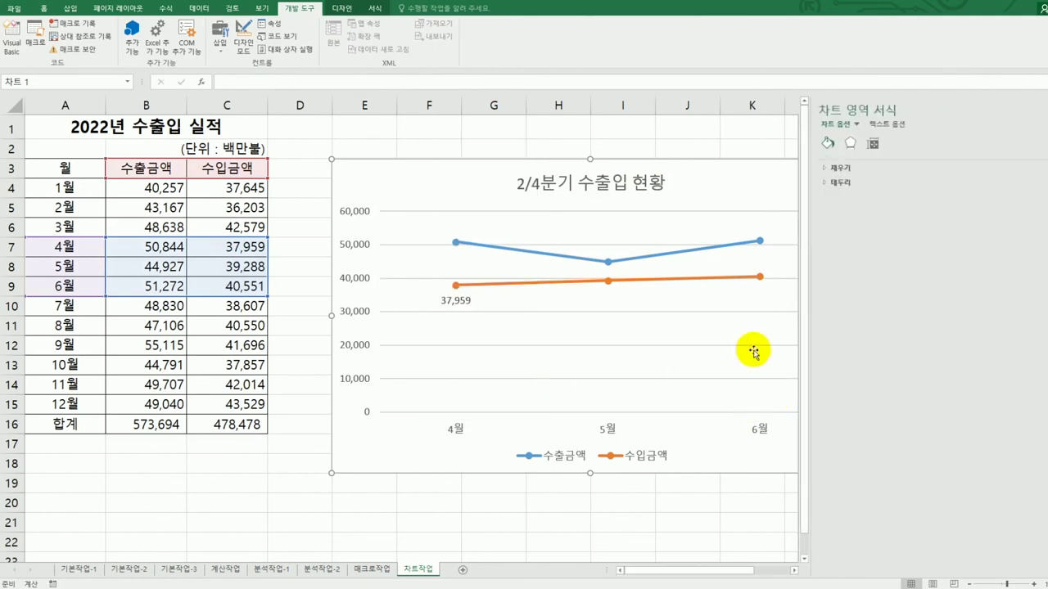
left_click_drag(719, 572, 748, 571)
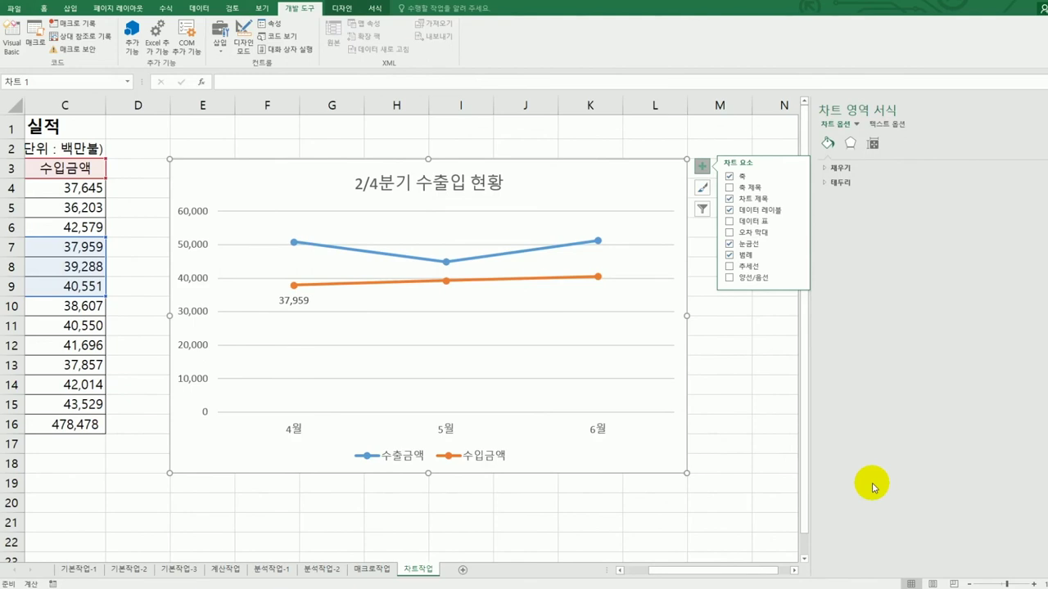
left_click(850, 145)
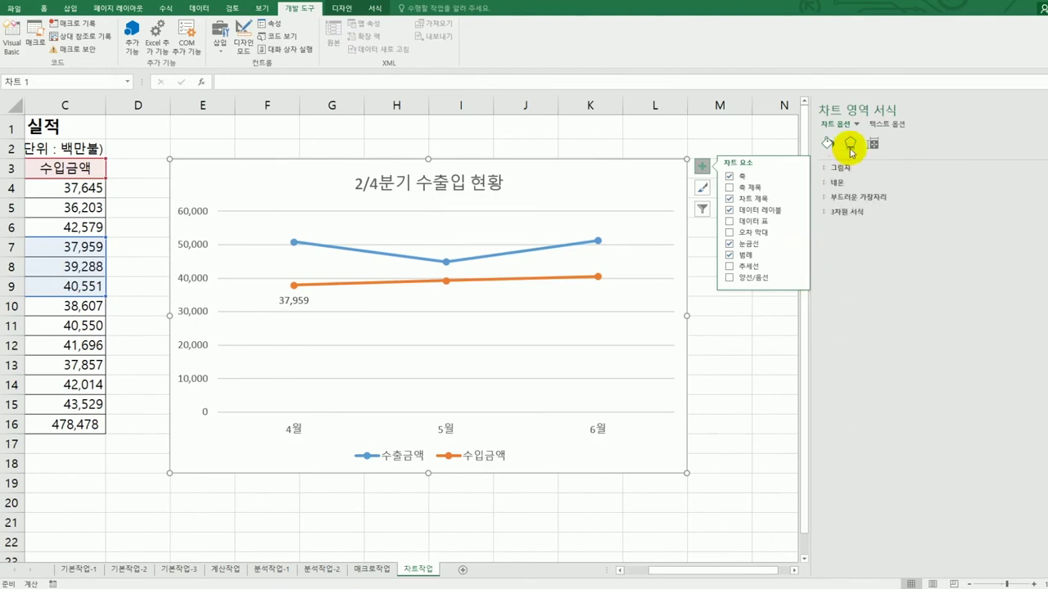
left_click(852, 167)
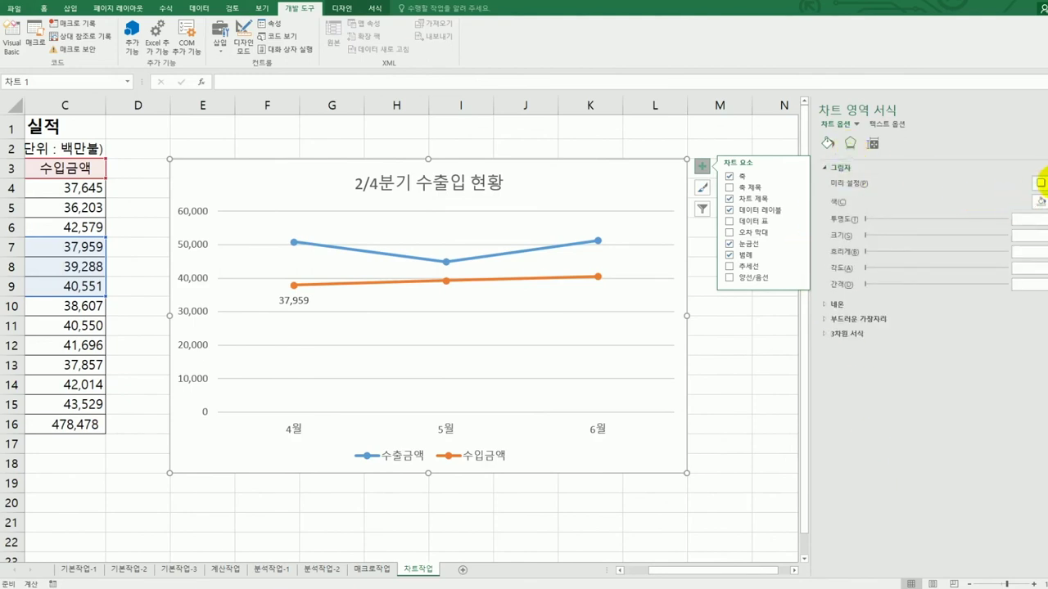
left_click(1041, 182)
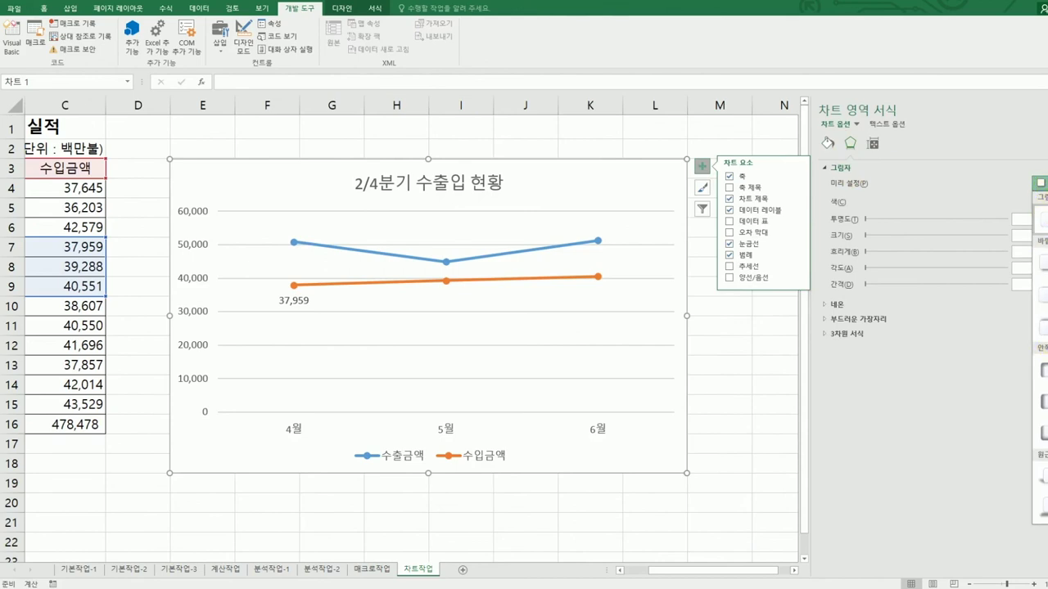
left_click(1041, 414)
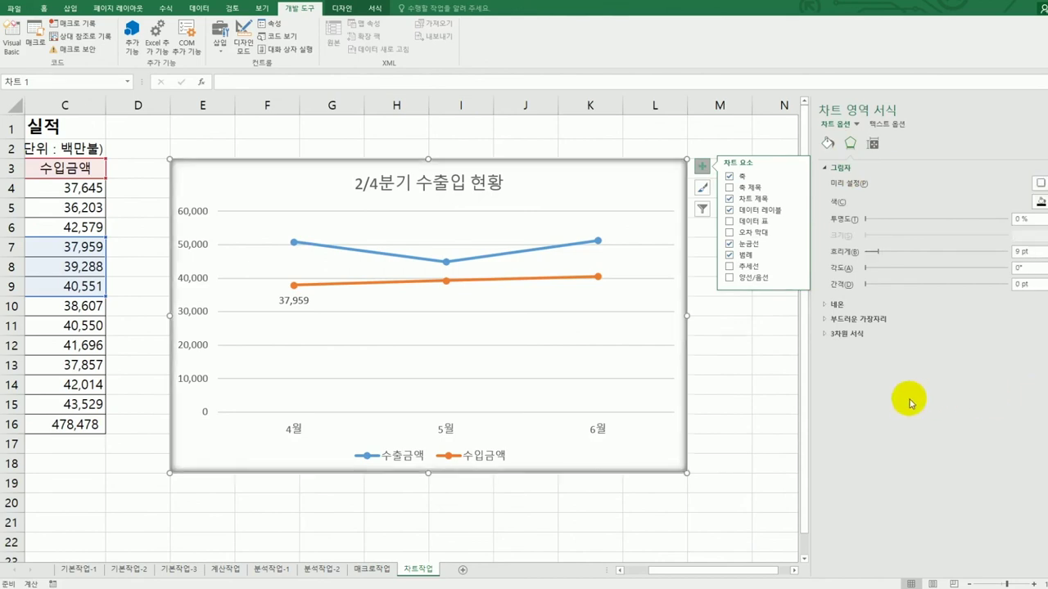
Give the chart area's border rounded corners (둥근 모서리) and close the formatting pane
left_click(824, 145)
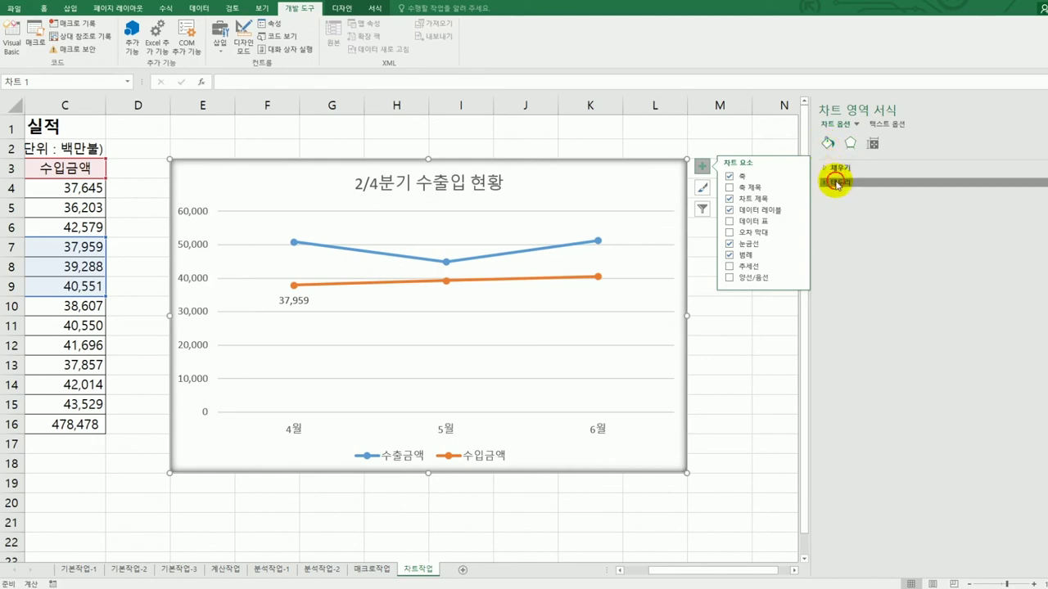
left_click(837, 182)
left_click(871, 450)
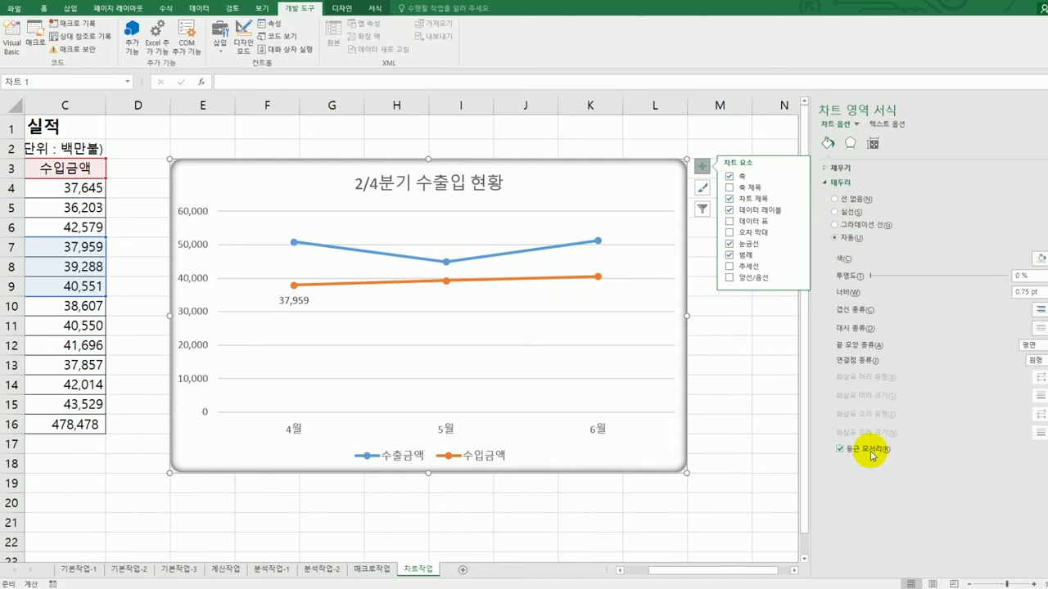
left_click(678, 517)
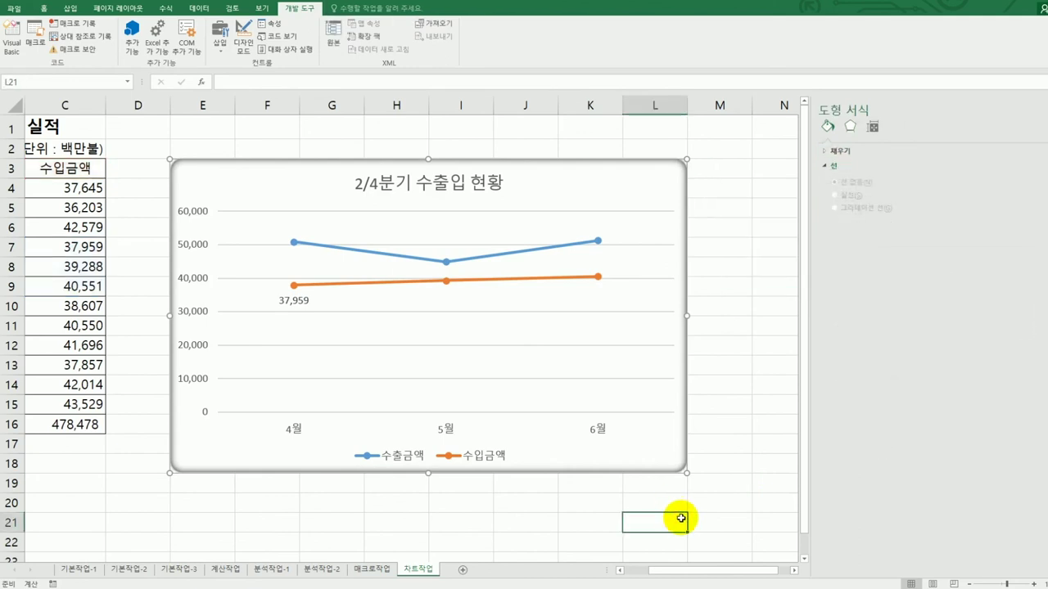
left_click(1036, 110)
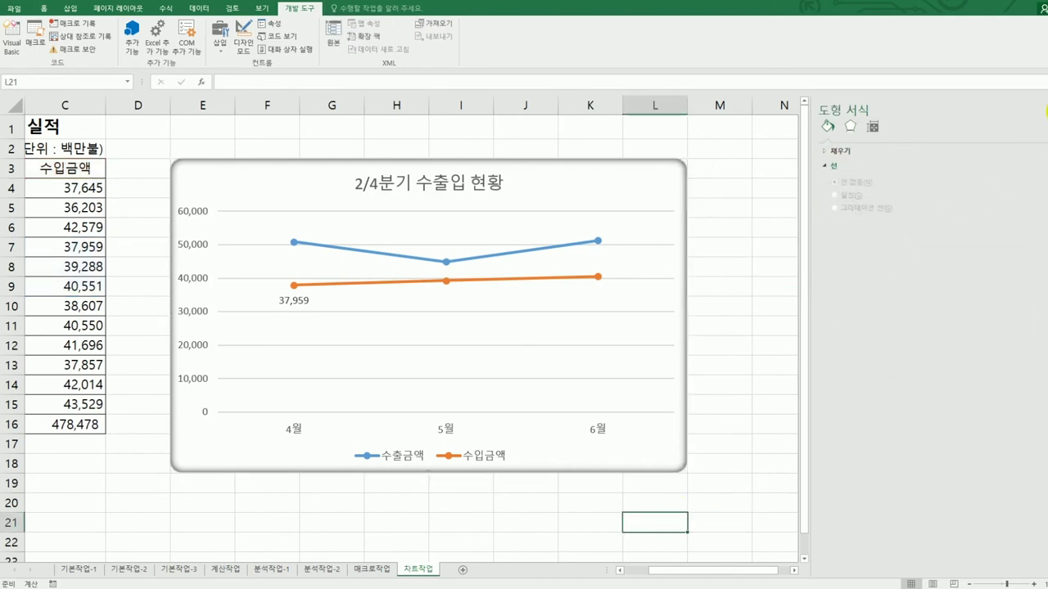
left_click(779, 425)
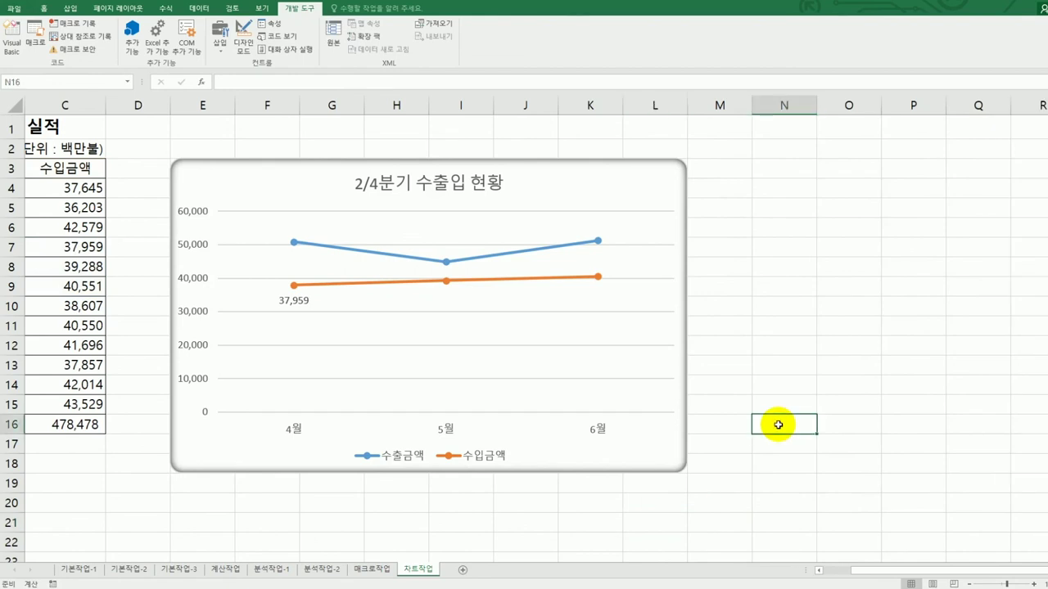